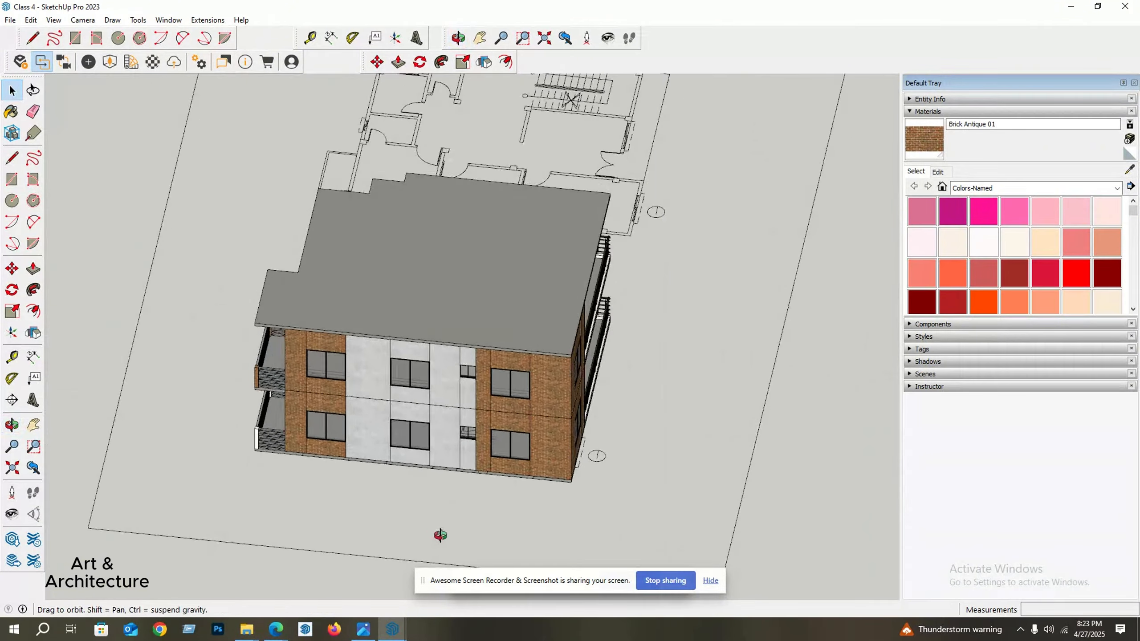
Draw a 6" by 5' 10" rectangle on the base slab below the ground-floor window in the brick section beside the balcony.
scroll(333, 491, "up", 1)
middle_click_drag(332, 491, 234, 510)
scroll(291, 412, "down", 3)
scroll(234, 496, "up", 1)
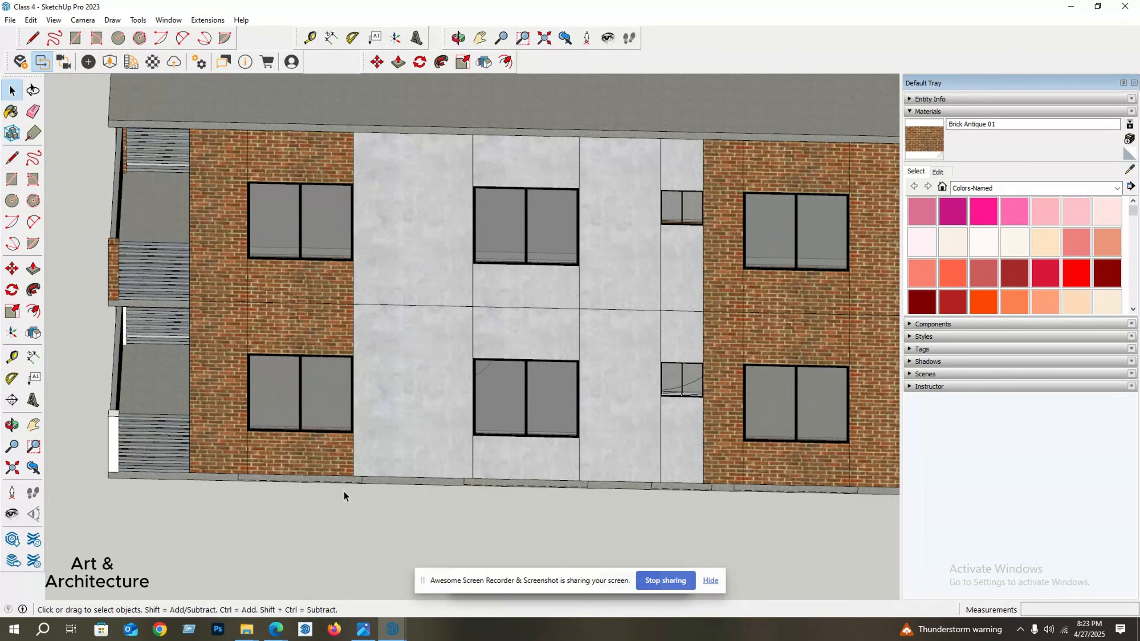
middle_click_drag(344, 490, 219, 495)
key("r")
scroll(219, 495, "up", 3)
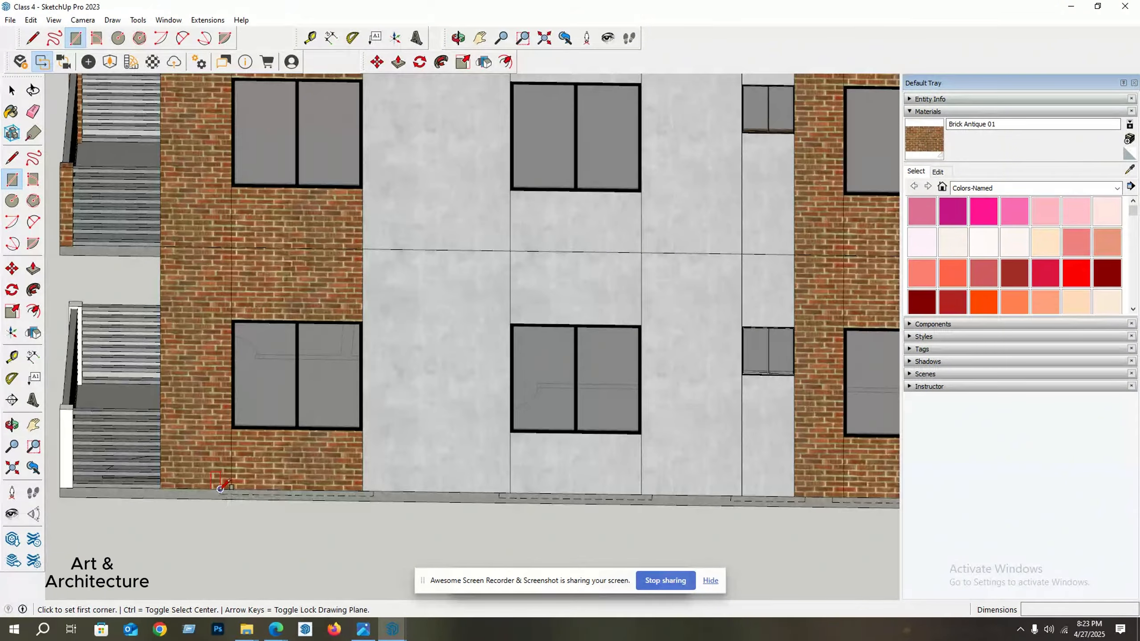
left_click(221, 489)
left_click(409, 496)
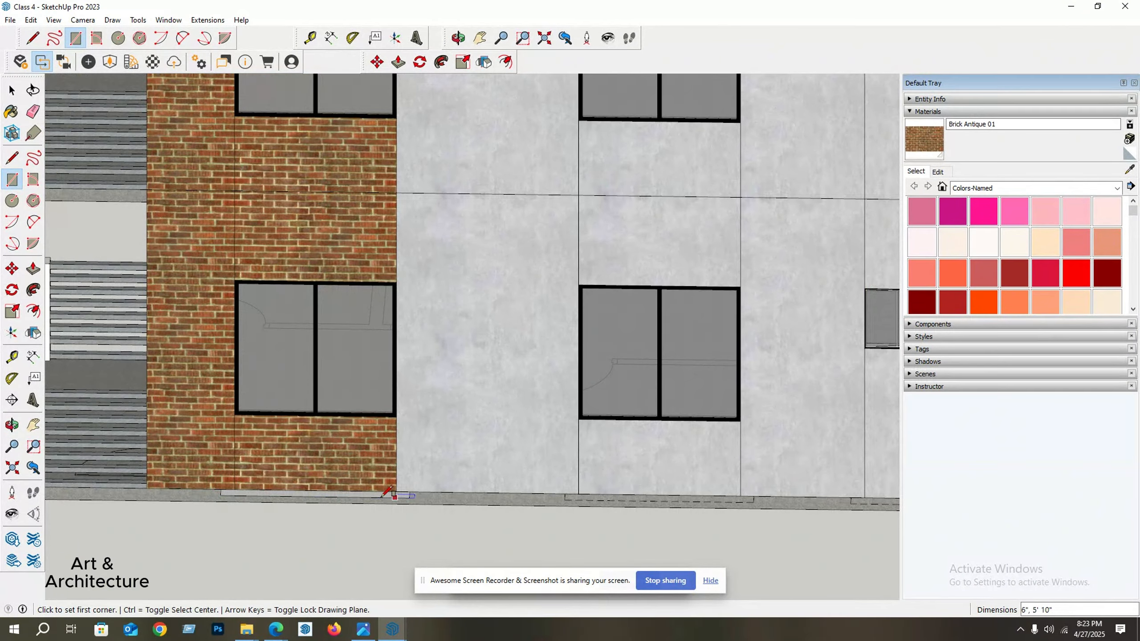
Extrude the new rectangle upward by 3" with Push/Pull.
key("space")
scroll(363, 495, "up", 2)
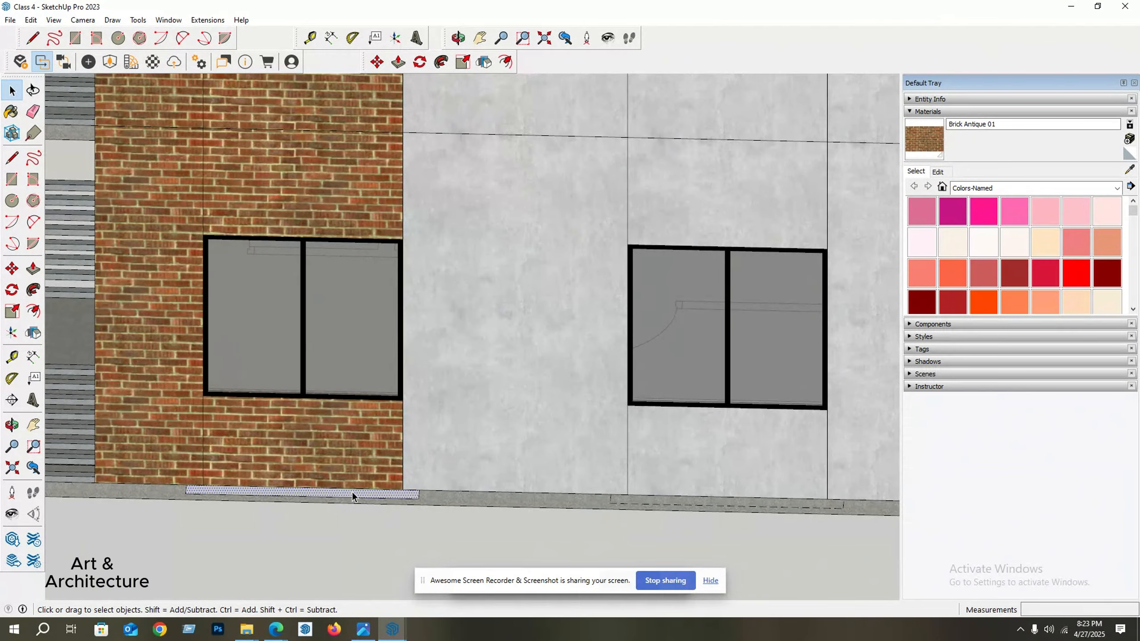
key("p")
left_click(379, 491)
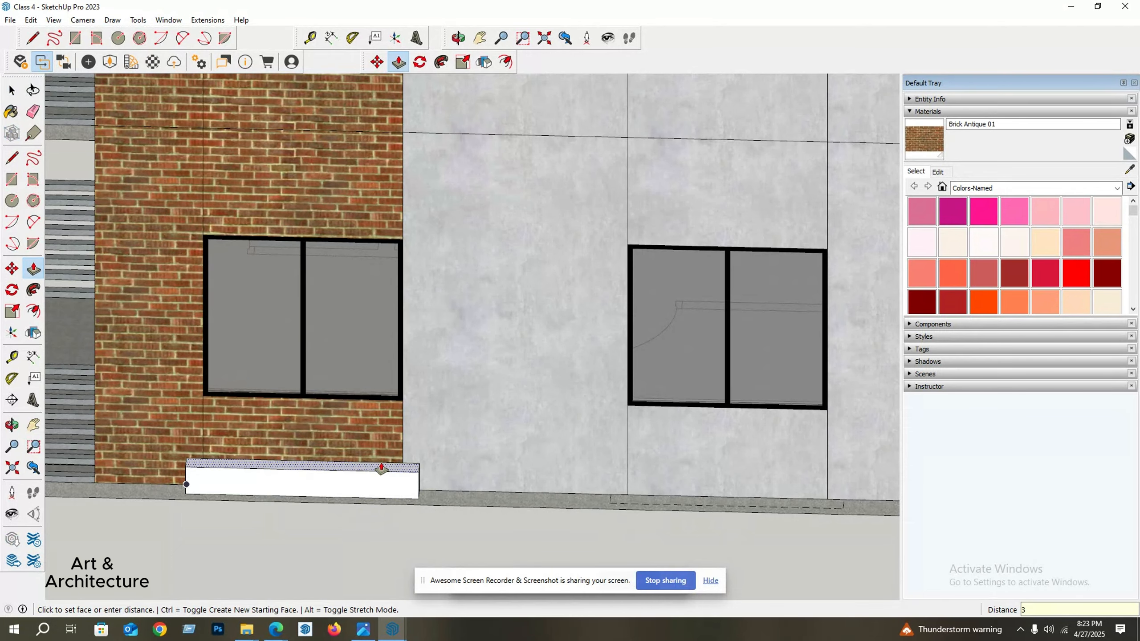
type("3")
key("Return")
Select all faces and edges of the extruded bar and make it a group.
key("space")
left_click(359, 485)
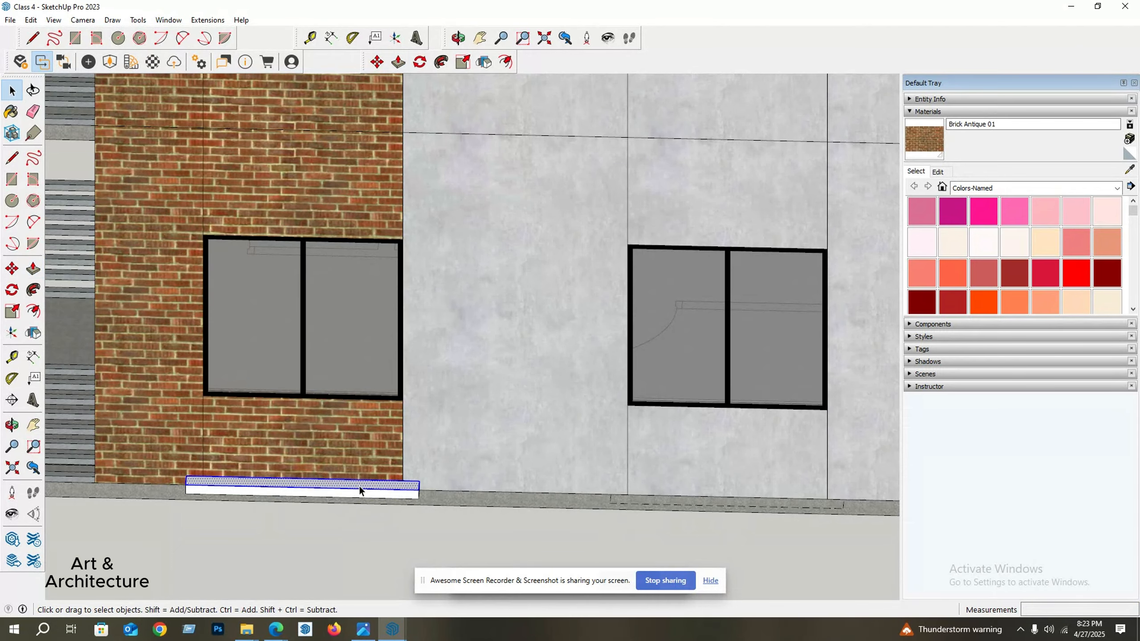
right_click(360, 489)
left_click(416, 387)
Move the bar straight up about 7' 3" to just above the ground-floor window.
middle_click_drag(416, 387, 302, 463)
key("m")
scroll(380, 470, "up", 3)
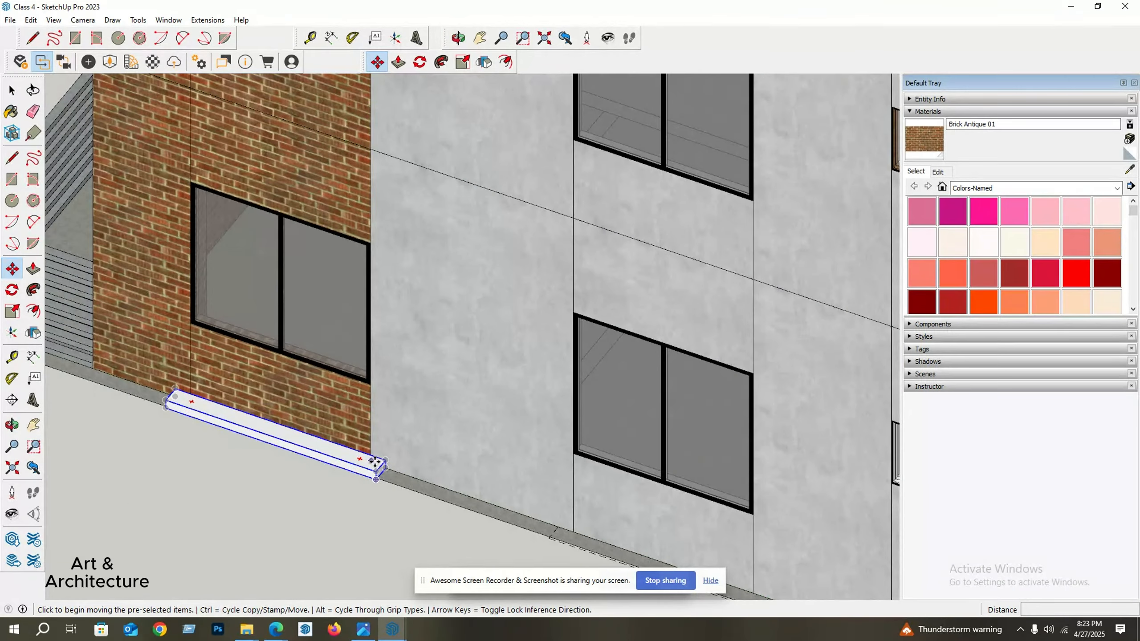
left_click(389, 470)
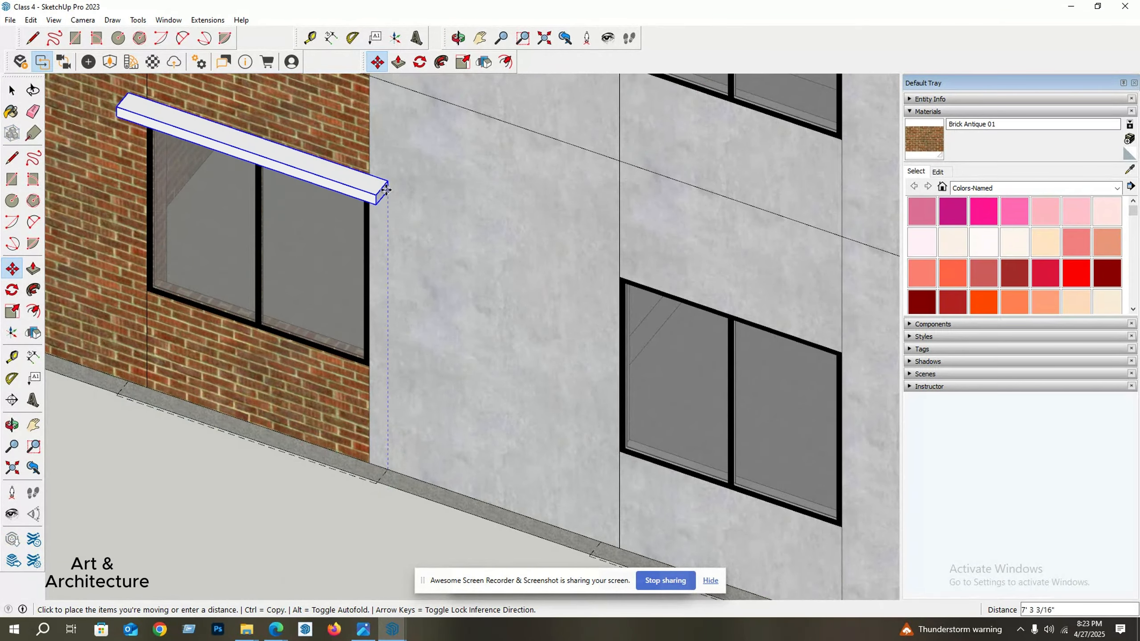
left_click(387, 188)
Lower the bar so its underside rests on the top edge of the window frame.
middle_click_drag(387, 188, 328, 284)
scroll(188, 241, "up", 3)
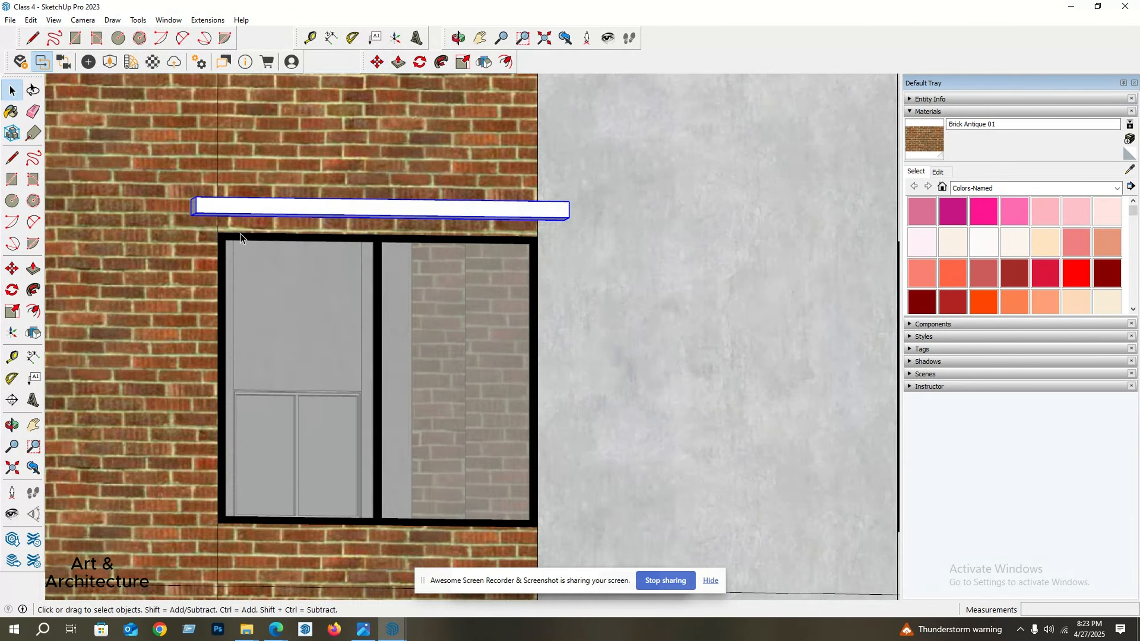
middle_click_drag(241, 234, 264, 282)
key("m")
scroll(223, 219, "up", 3)
scroll(224, 219, "up", 1)
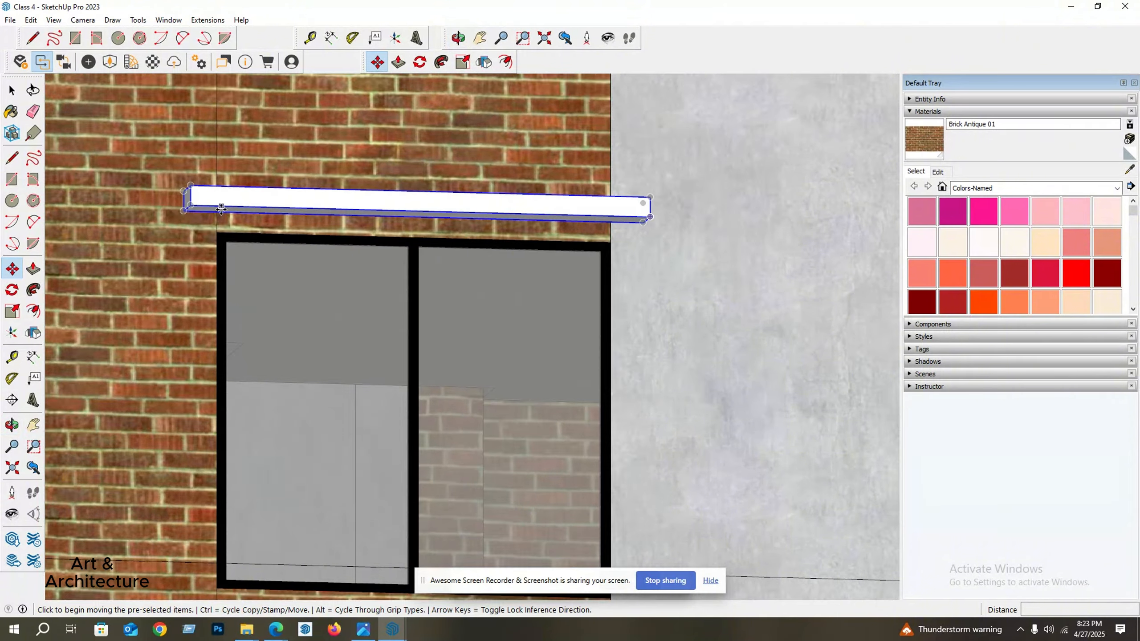
left_click(217, 215)
left_click(218, 233)
scroll(350, 258, "down", 5)
key("space")
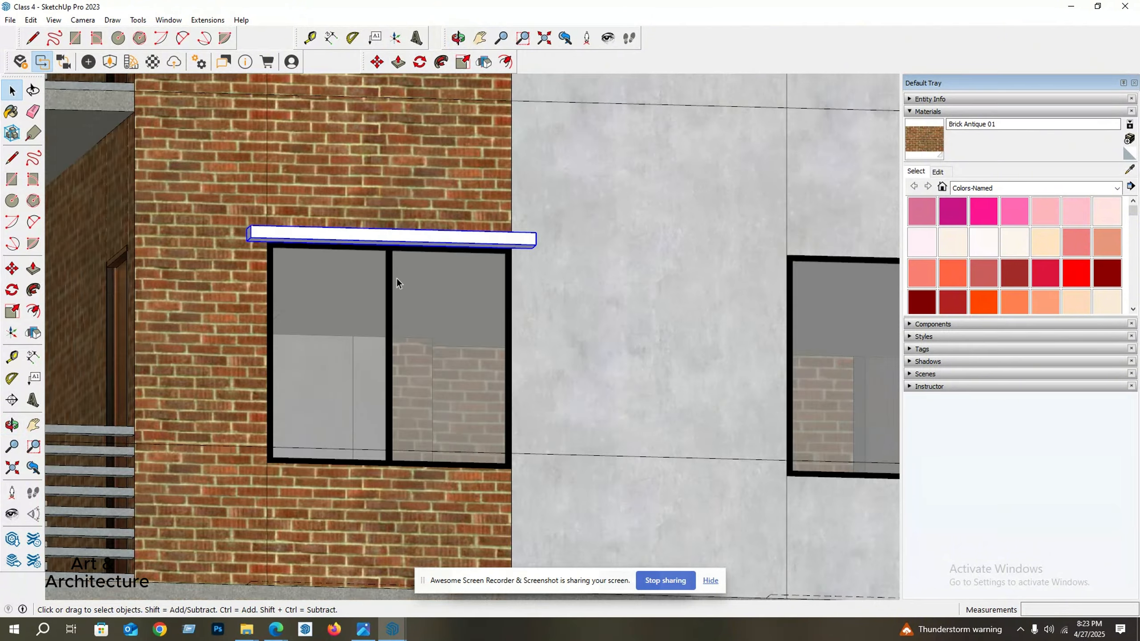
Switch the camera from parallel projection to perspective and frame the whole building.
middle_click_drag(422, 314, 486, 323)
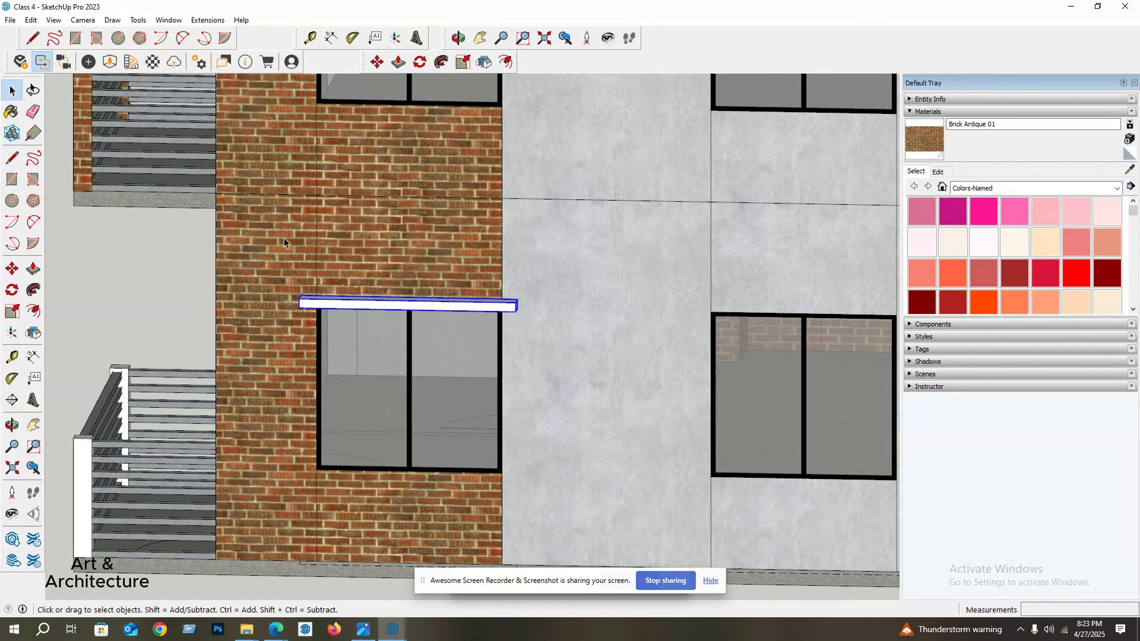
middle_click_drag(327, 411, 347, 267)
scroll(347, 269, "down", 3)
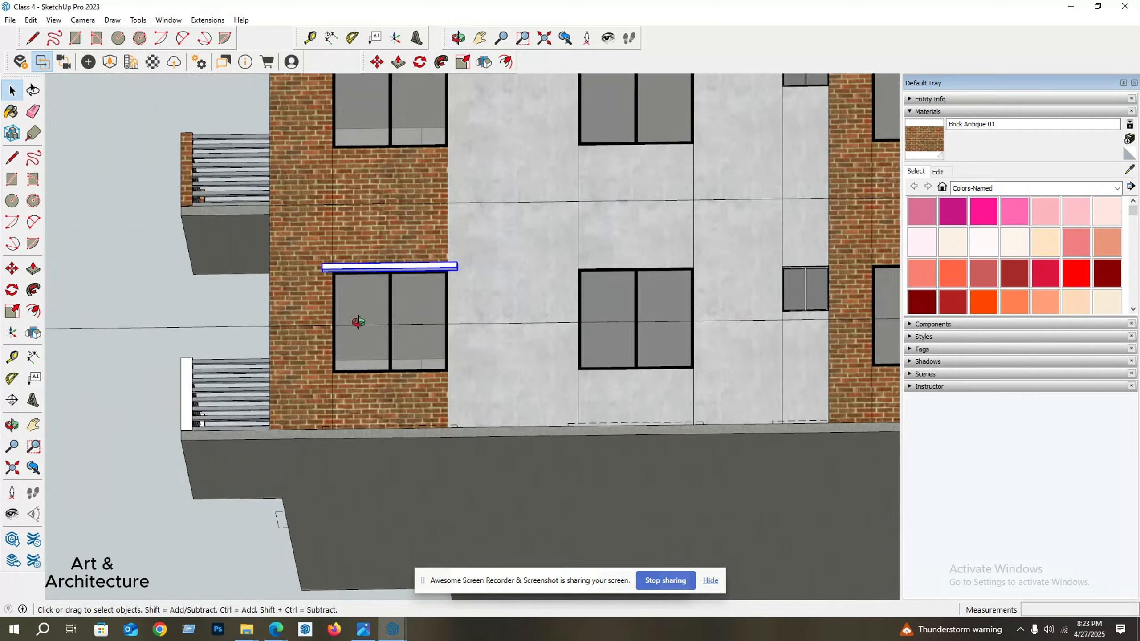
middle_click_drag(359, 321, 364, 402)
scroll(364, 402, "down", 1)
middle_click_drag(365, 382, 516, 435)
scroll(406, 400, "down", 1)
left_click(82, 20)
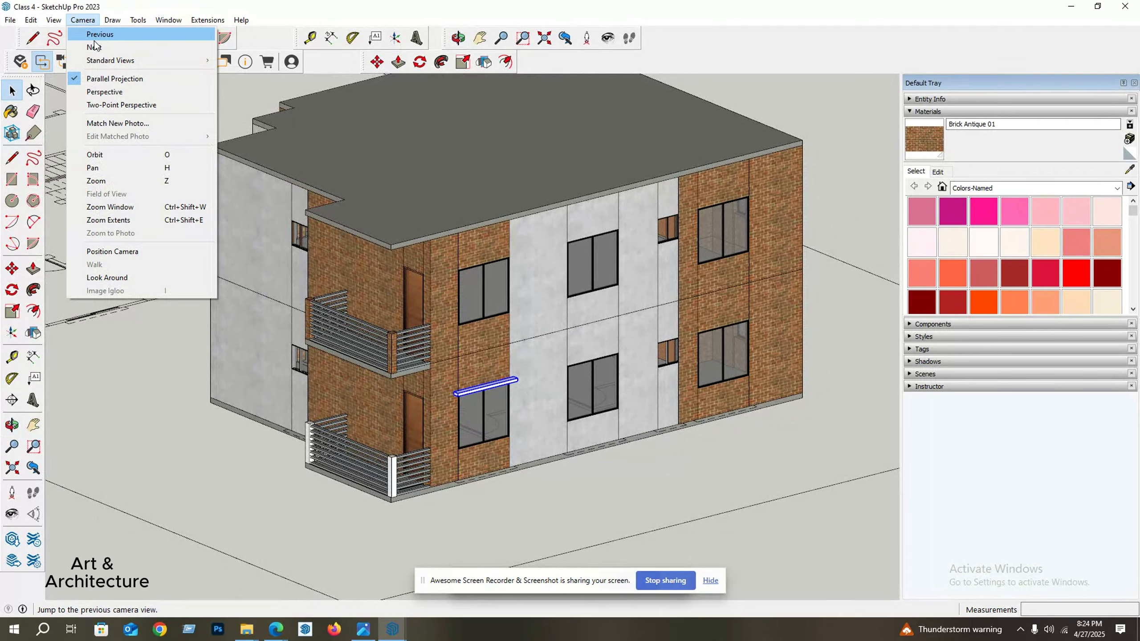
left_click(111, 90)
scroll(331, 271, "down", 6)
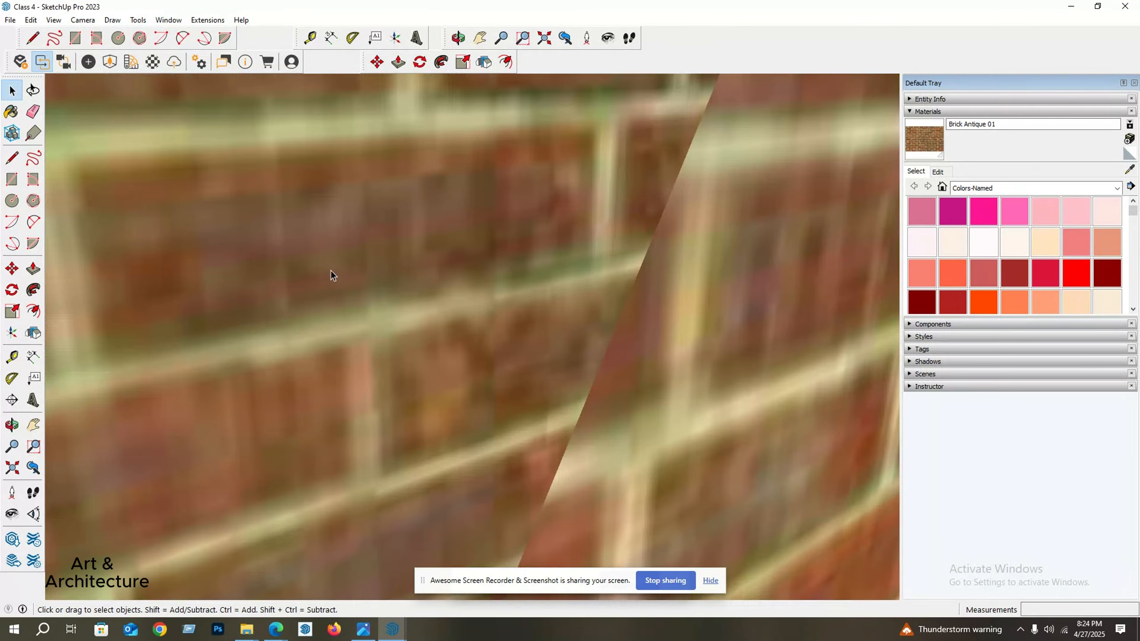
scroll(475, 242, "down", 10)
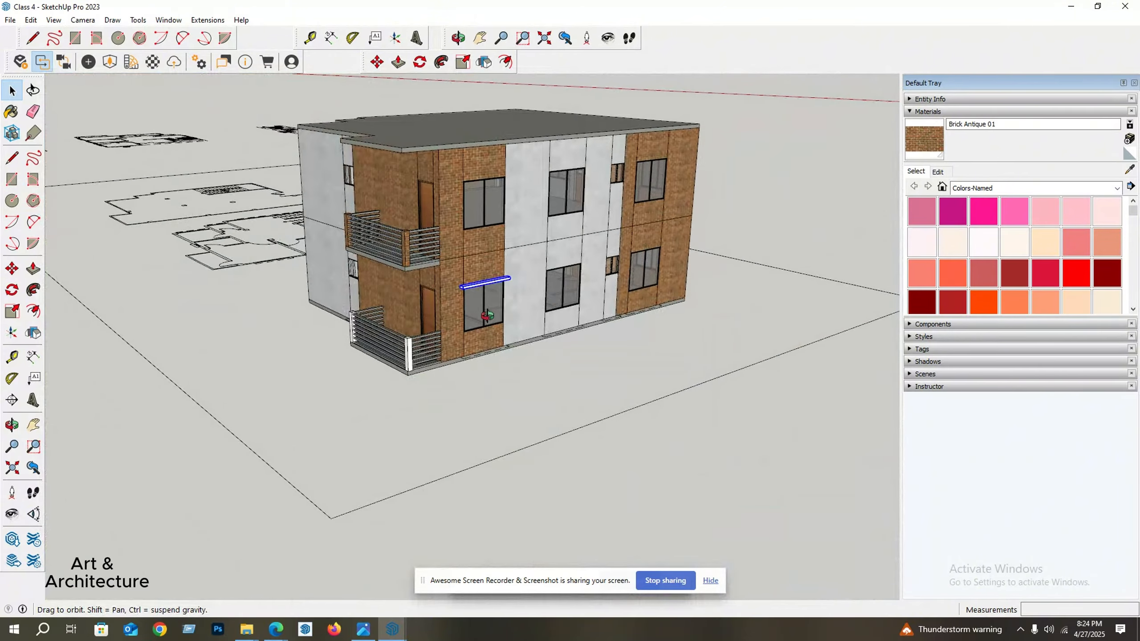
middle_click_drag(488, 316, 426, 310)
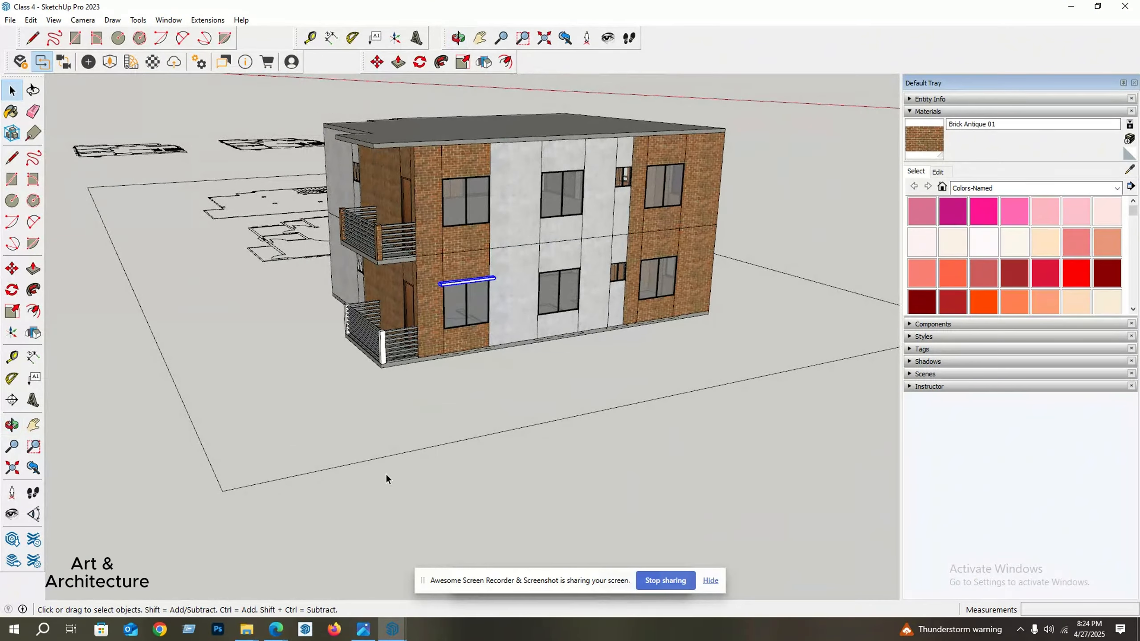
Switch to the Google Meet call, admit the waiting participant, and return to the SketchUp model.
left_click(277, 630)
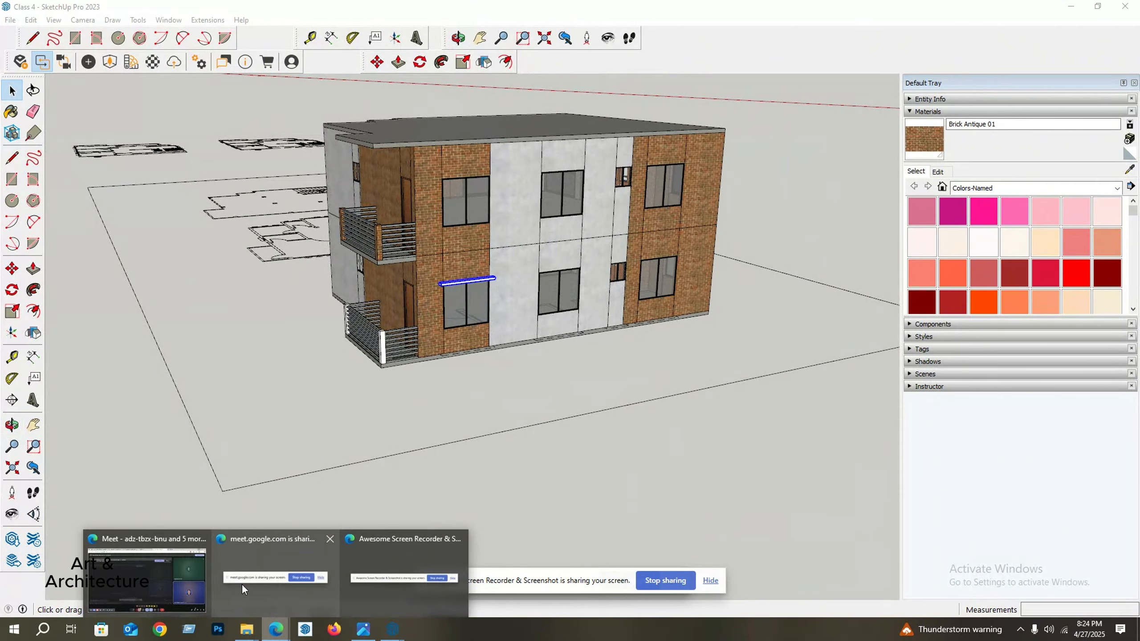
left_click(186, 584)
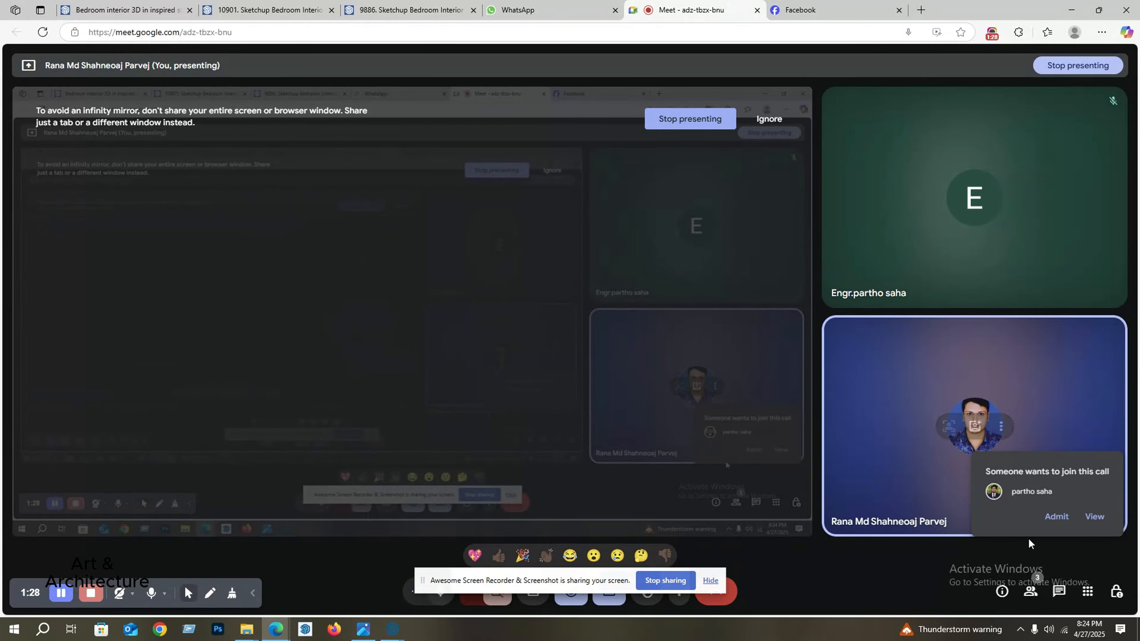
left_click(1057, 516)
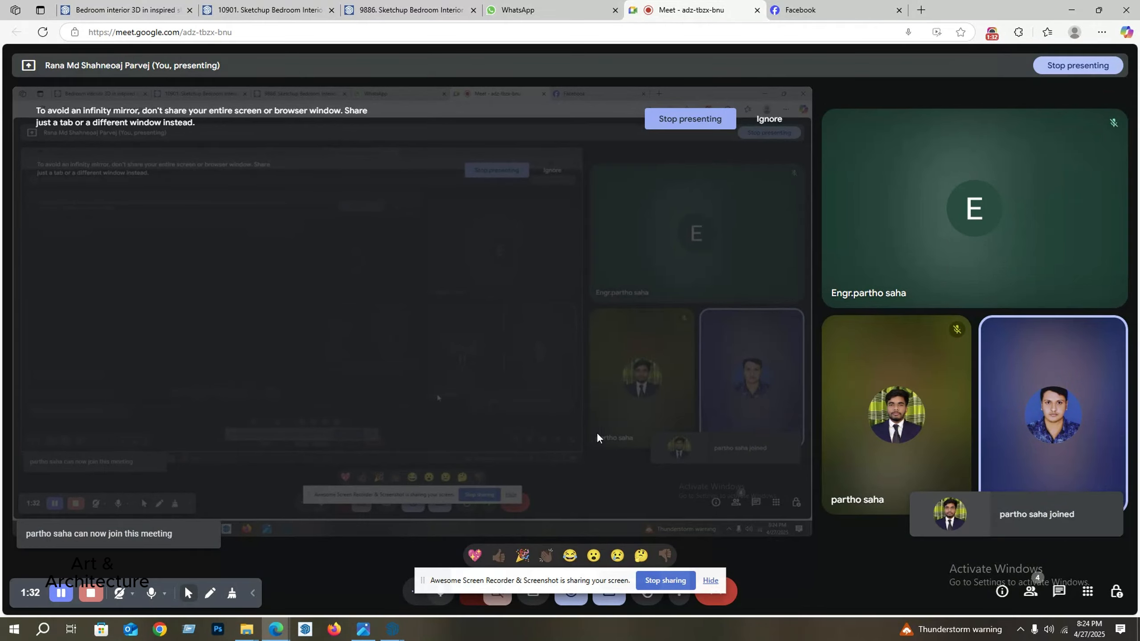
left_click(1070, 13)
Copy the bar above the window straight down to the lower part of the same window.
mouse_move(501, 330)
middle_mouse_down()
mouse_move(495, 305)
mouse_move(422, 268)
mouse_move(383, 200)
middle_mouse_up()
scroll(449, 274, "up", 3)
scroll(384, 210, "up", 2)
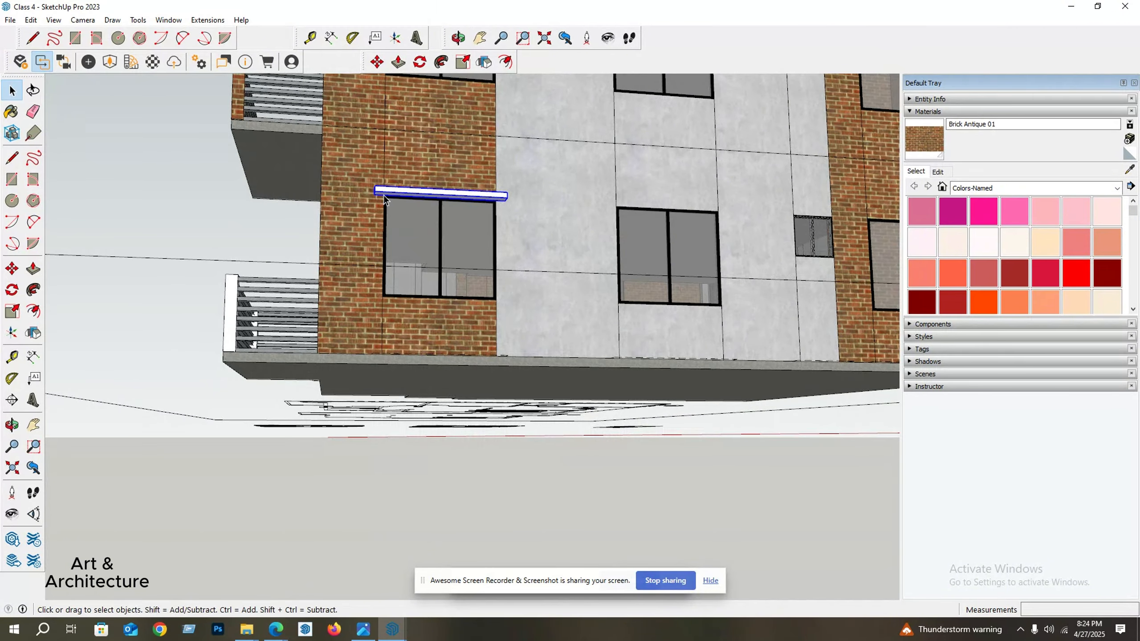
scroll(386, 197, "up", 2)
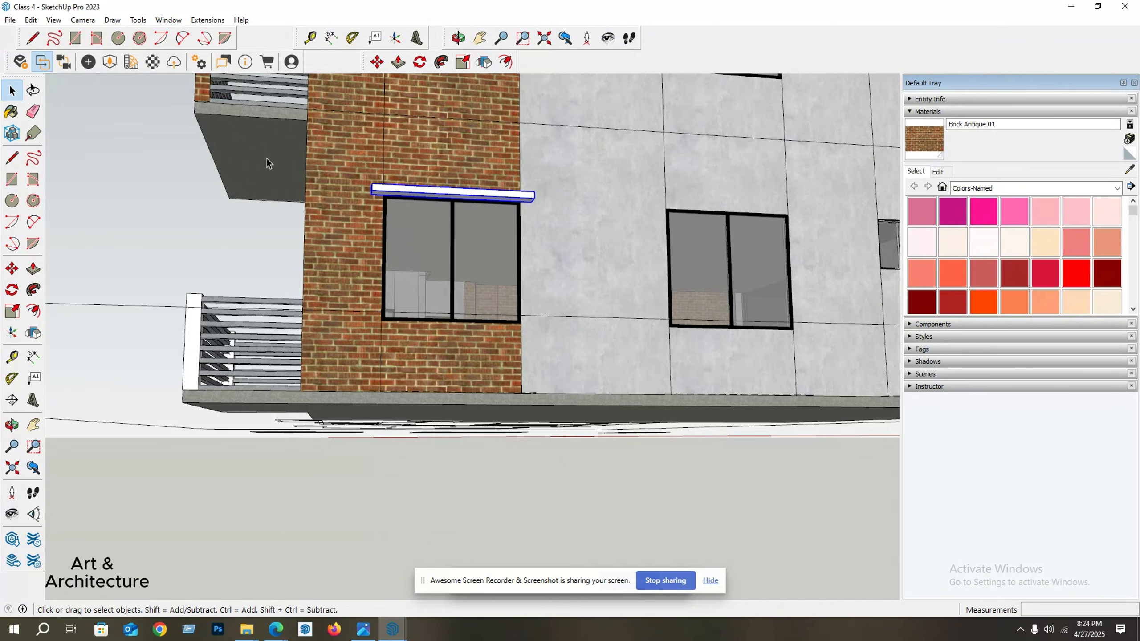
left_click(13, 271)
scroll(398, 186, "up", 3)
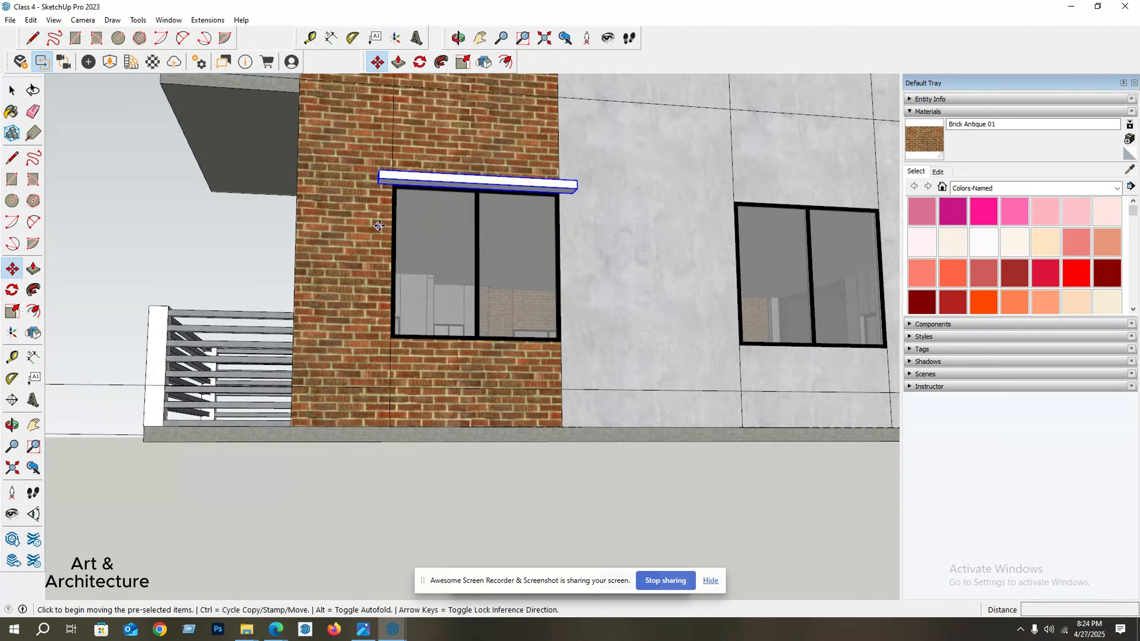
key("ctrl")
left_click(392, 172)
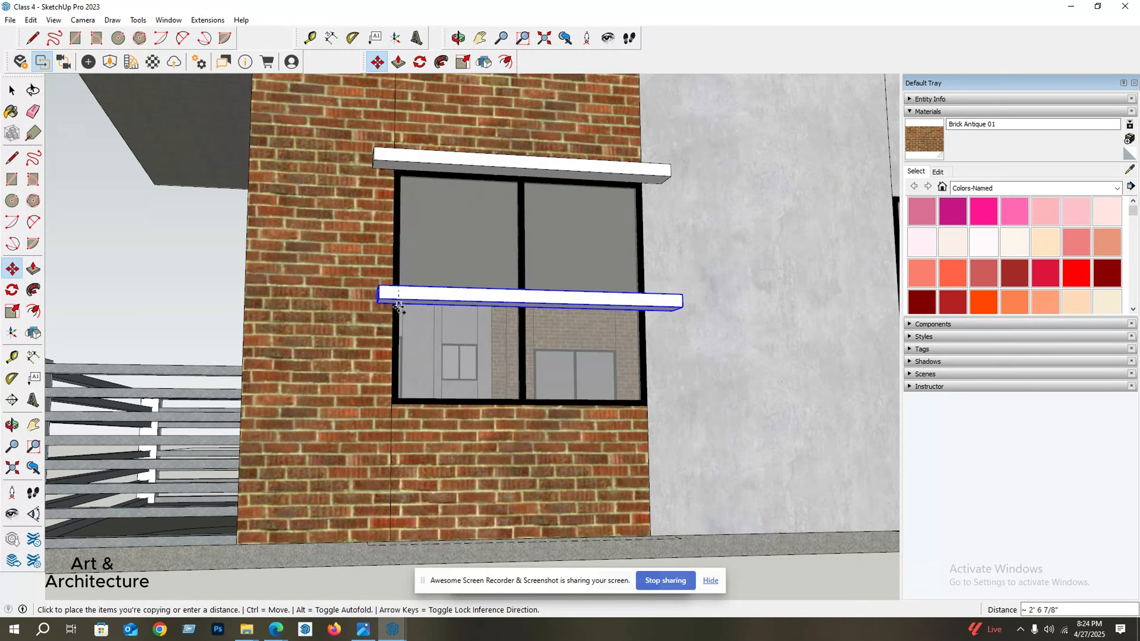
left_click(395, 354)
key("space")
Rotate the copied bar 90 degrees in the wall plane so it stands vertically beside the window.
middle_click_drag(392, 334, 302, 346)
left_click(12, 289)
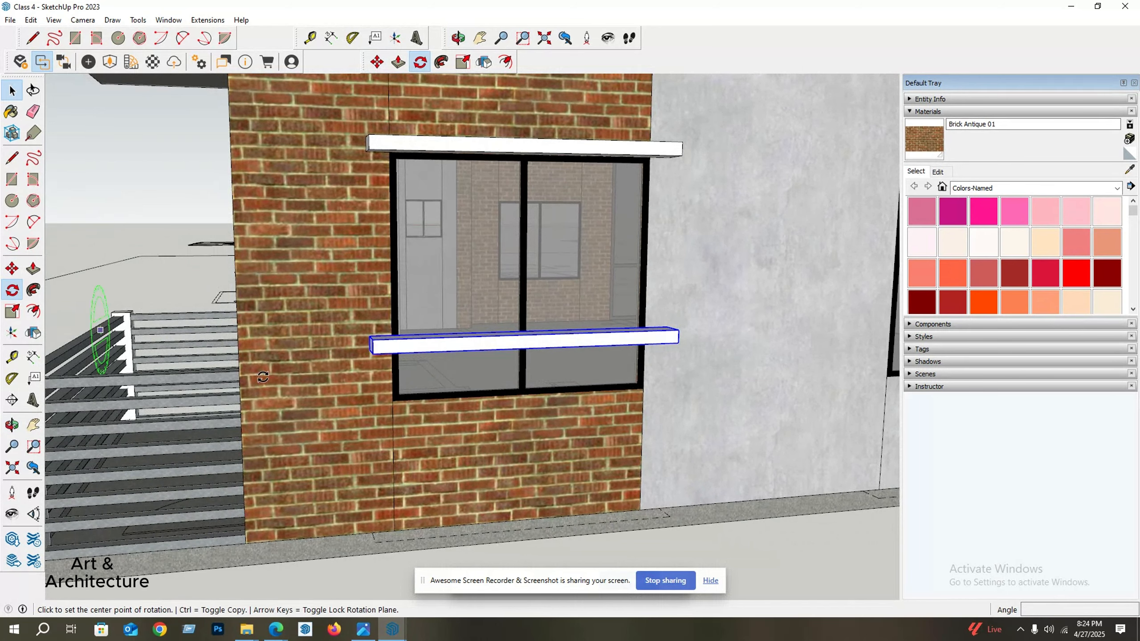
left_click(357, 408)
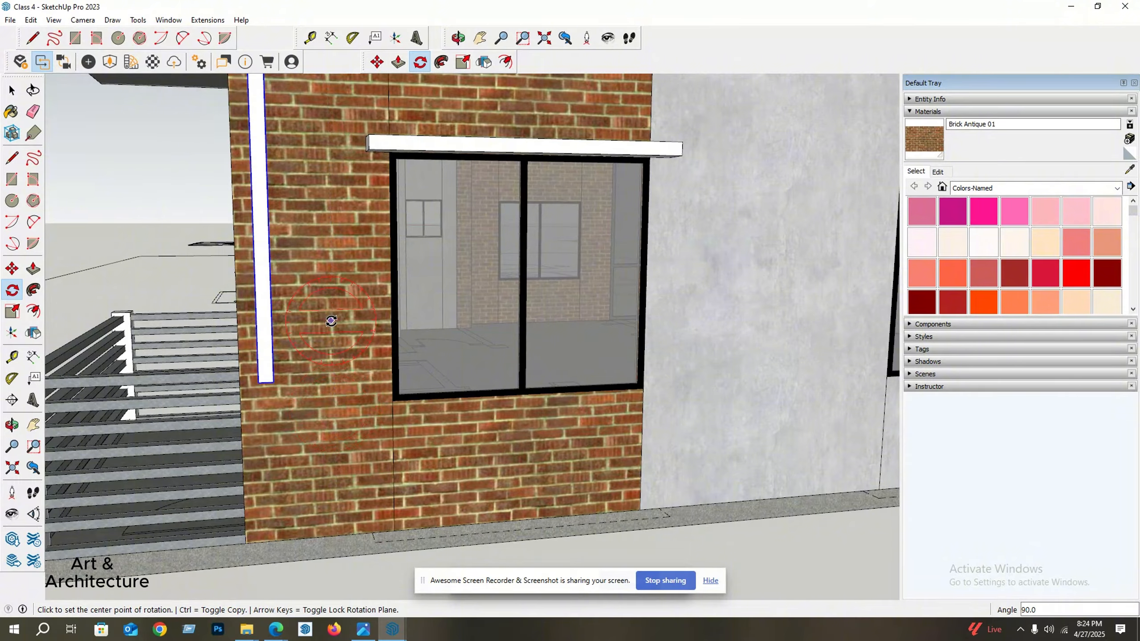
Move the vertical bar against the window's balcony-side frame, directly beneath the end of the horizontal bar.
middle_click_drag(331, 320, 308, 291)
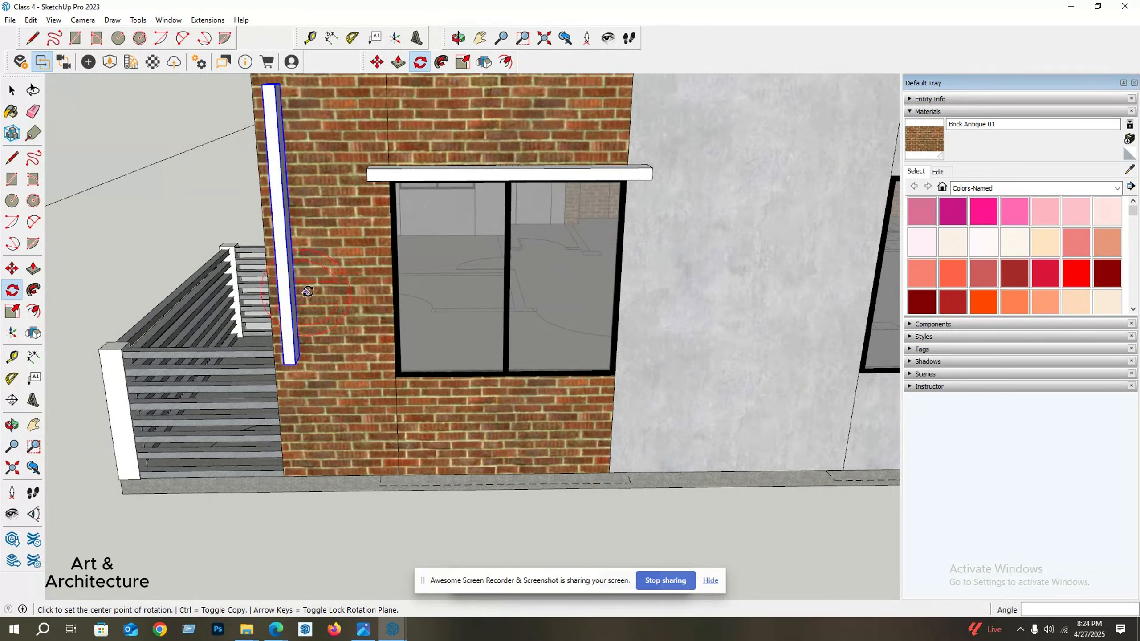
key("p")
key("m")
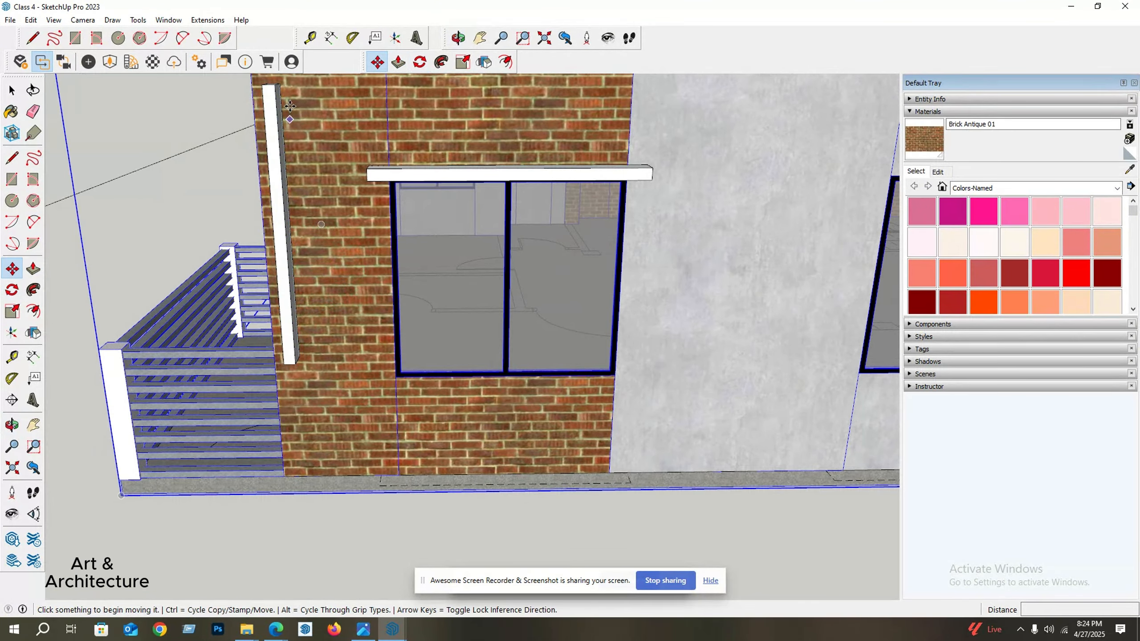
middle_click_drag(289, 120, 305, 149)
key("space")
left_click(276, 205)
middle_click_drag(276, 207, 254, 185)
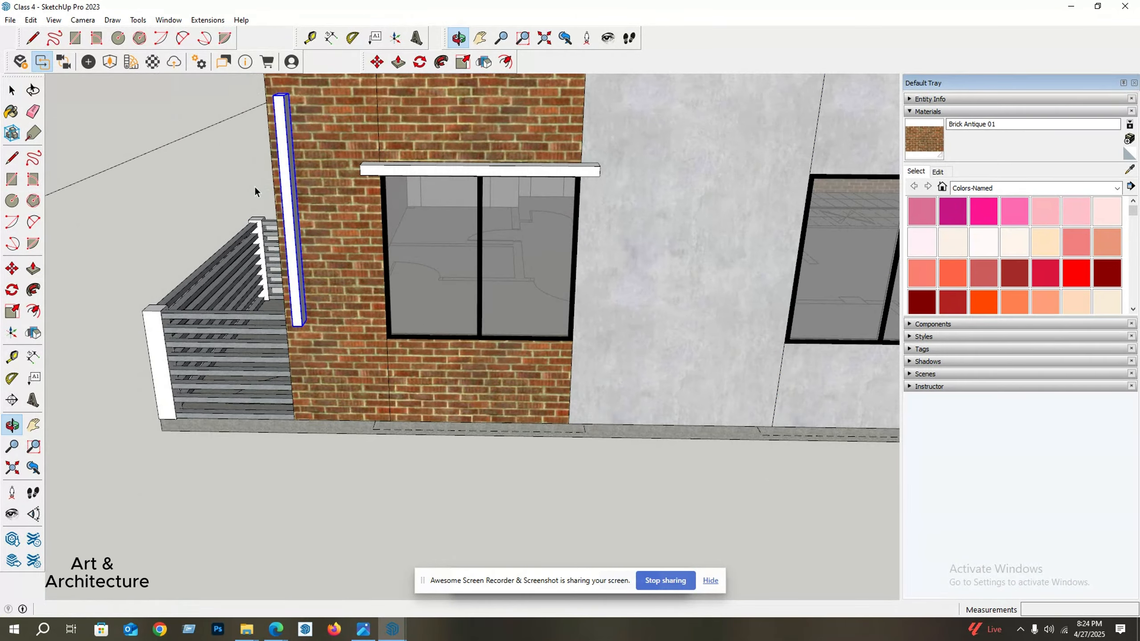
key("m")
left_click(287, 102)
scroll(346, 182, "up", 3)
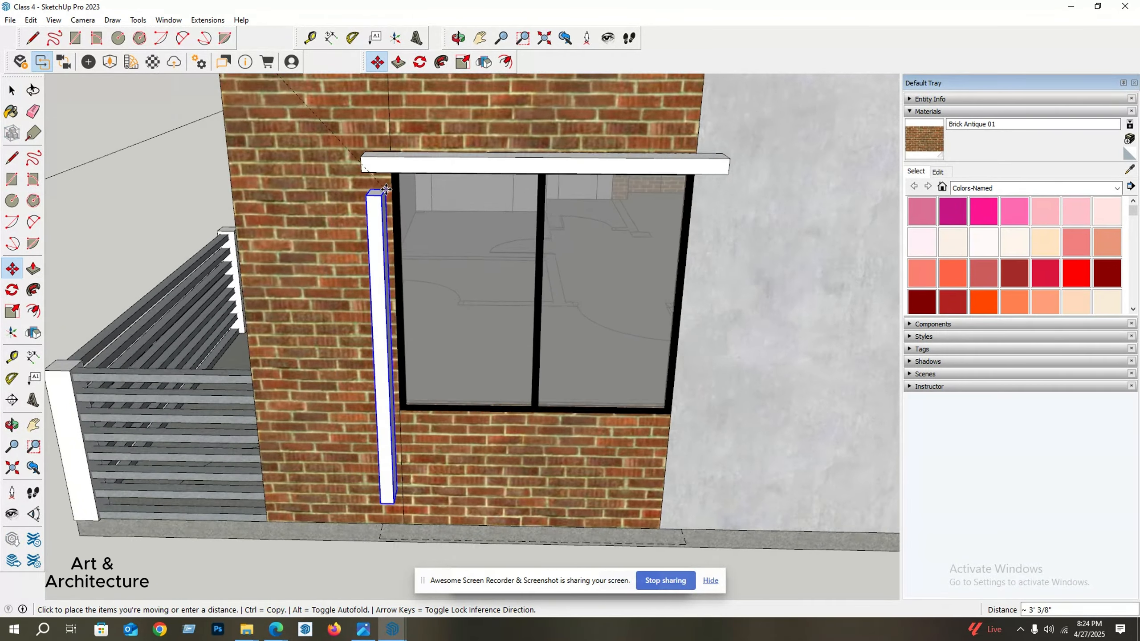
middle_click_drag(391, 194, 339, 170)
scroll(396, 163, "up", 1)
scroll(340, 171, "down", 1)
left_click(410, 189)
Select the horizontal bar and examine how both bars fit around the window from several angles.
middle_click_drag(427, 202, 508, 296)
scroll(438, 288, "down", 3)
mouse_move(449, 380)
middle_mouse_down()
mouse_move(427, 453)
mouse_move(449, 377)
middle_mouse_up()
scroll(443, 386, "up", 1)
key("space")
scroll(444, 190, "up", 3)
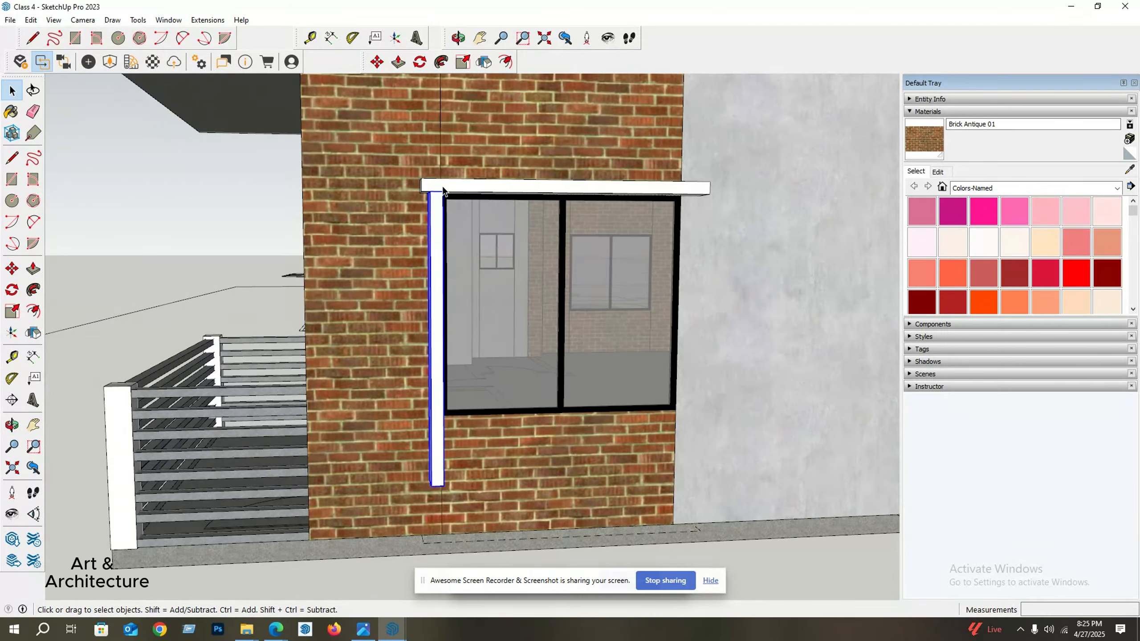
left_click(443, 189)
scroll(443, 189, "up", 1)
middle_click_drag(442, 189, 449, 197)
scroll(396, 254, "down", 3)
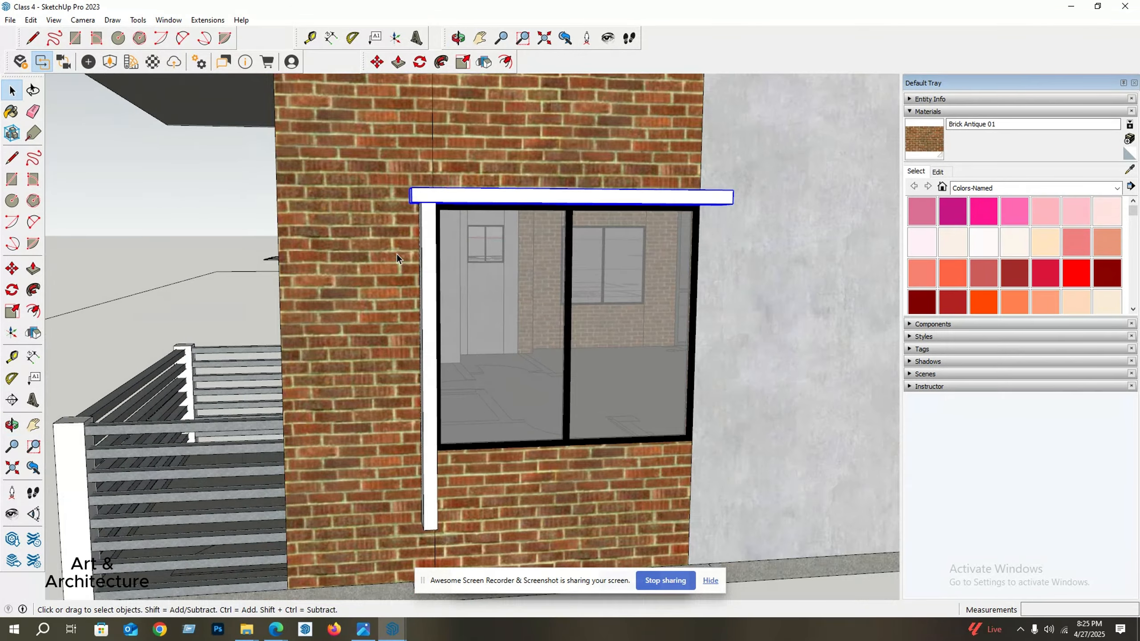
middle_click_drag(397, 255, 456, 301)
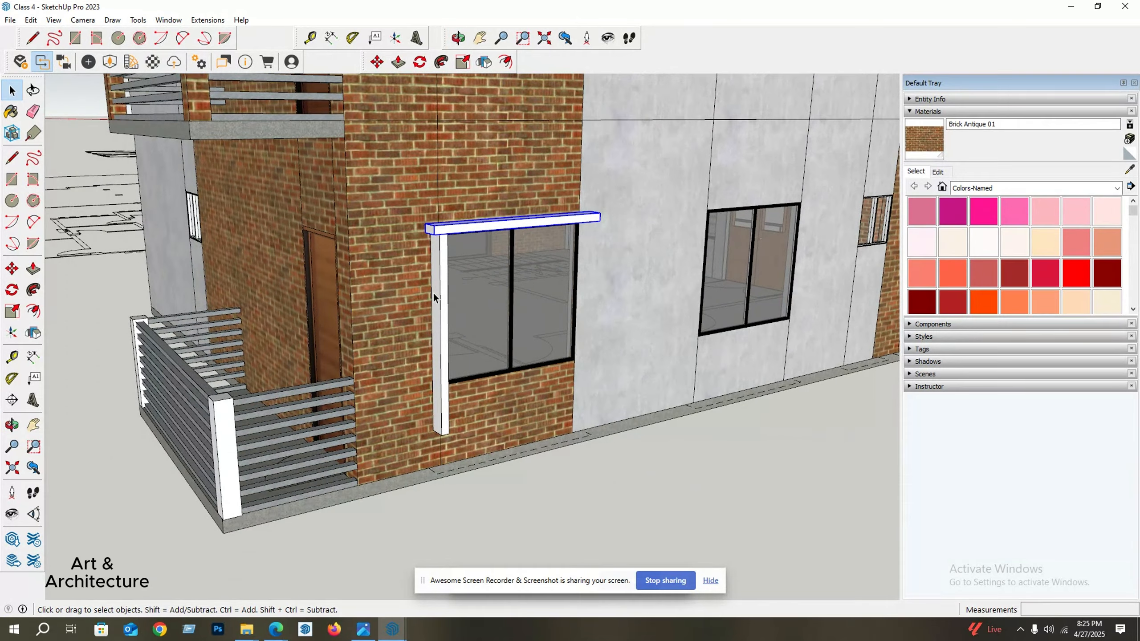
middle_click_drag(433, 292, 469, 260)
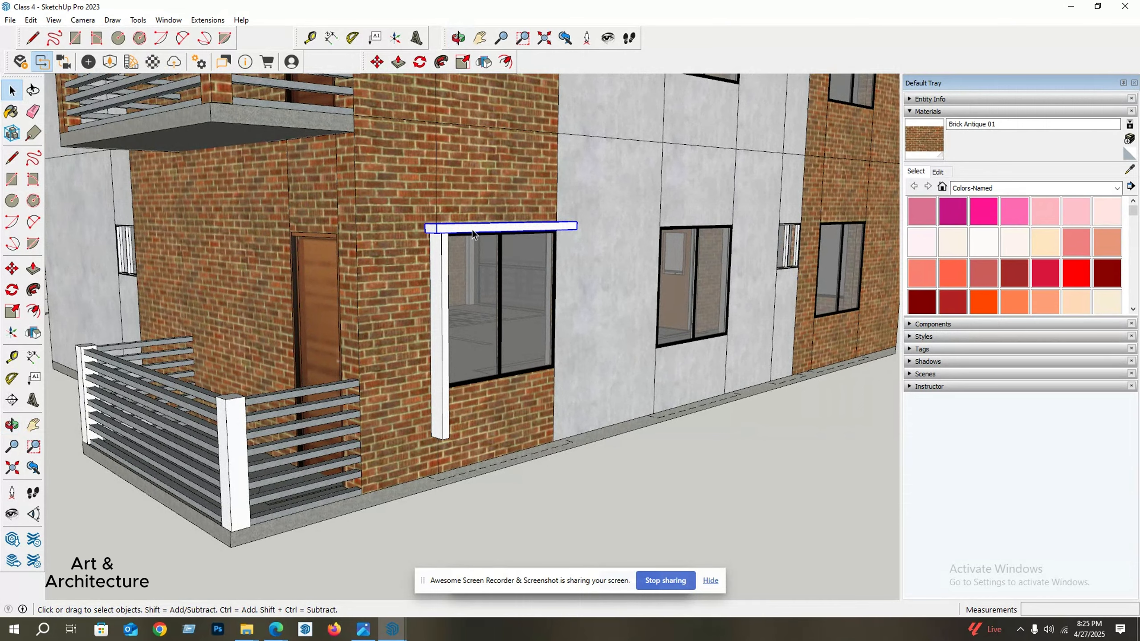
middle_click_drag(472, 230, 442, 262)
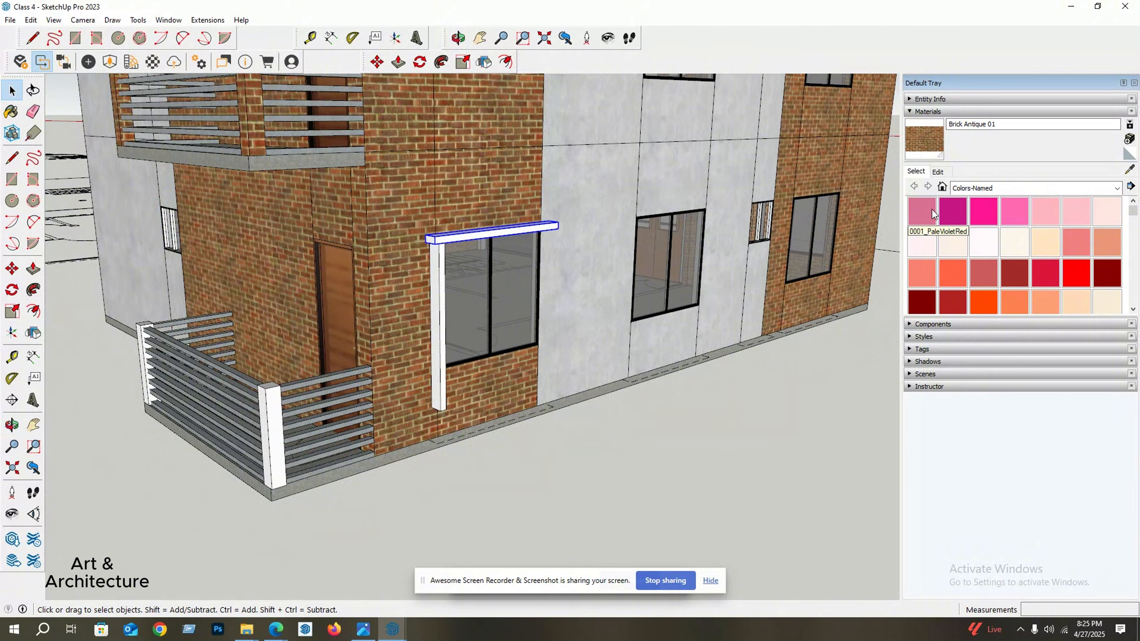
Inspect the corner where the horizontal and vertical bars meet at the window, both up close and from different sides.
scroll(324, 256, "down", 3)
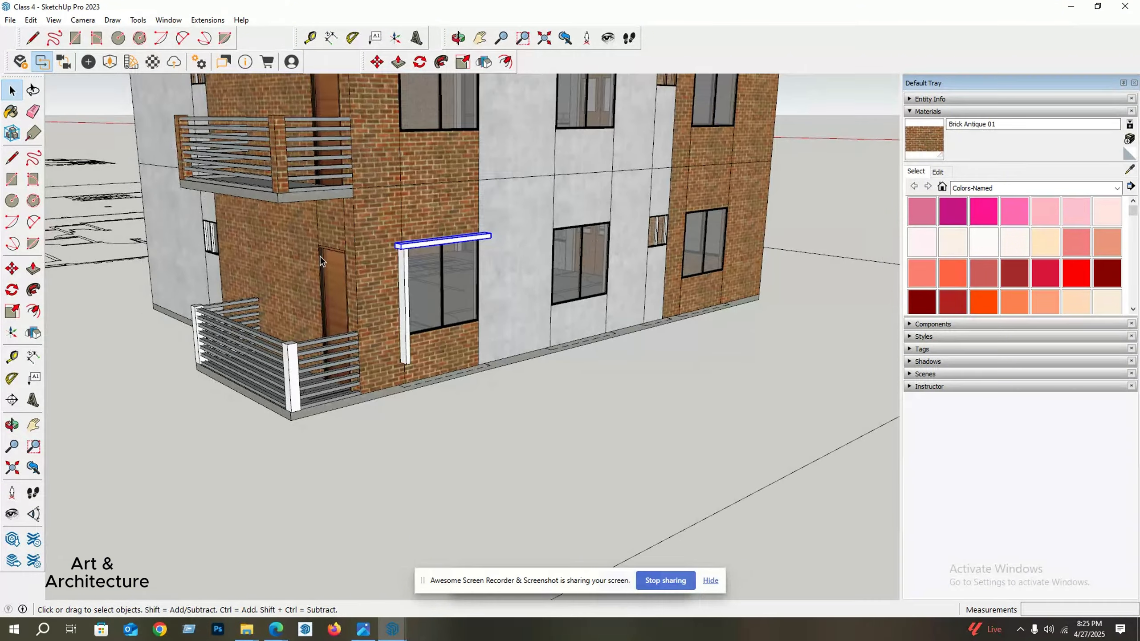
middle_click_drag(325, 252, 427, 254)
scroll(427, 243, "up", 4)
scroll(438, 241, "down", 3)
scroll(427, 254, "up", 3)
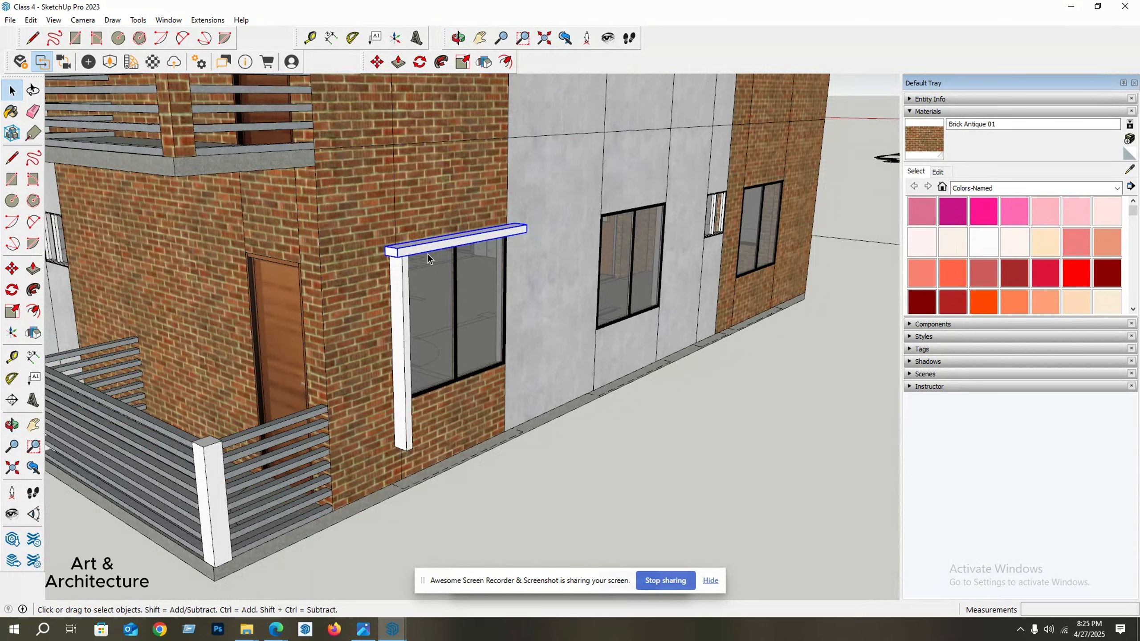
middle_click_drag(427, 255, 416, 216)
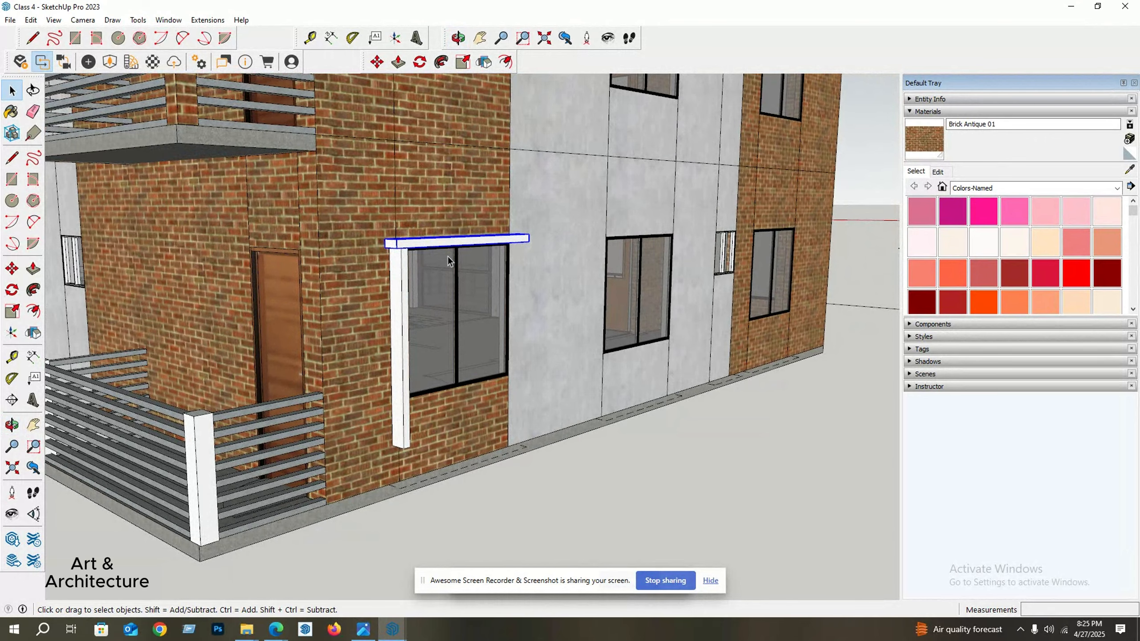
middle_click_drag(452, 262, 357, 279)
scroll(414, 254, "up", 2)
middle_click_drag(415, 253, 394, 252)
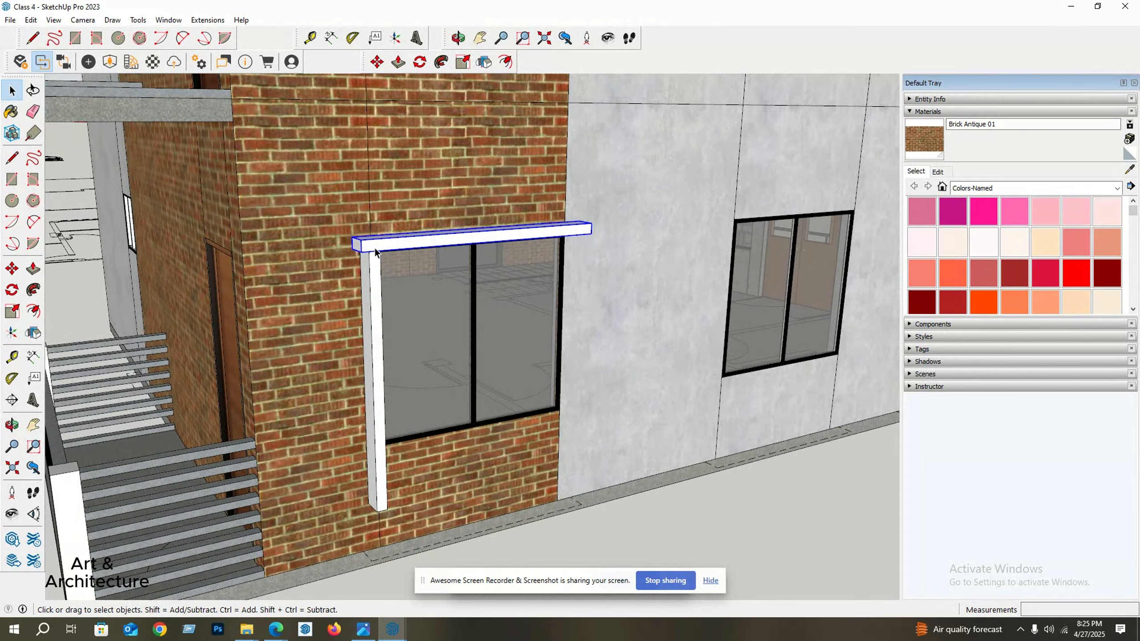
scroll(376, 253, "down", 2)
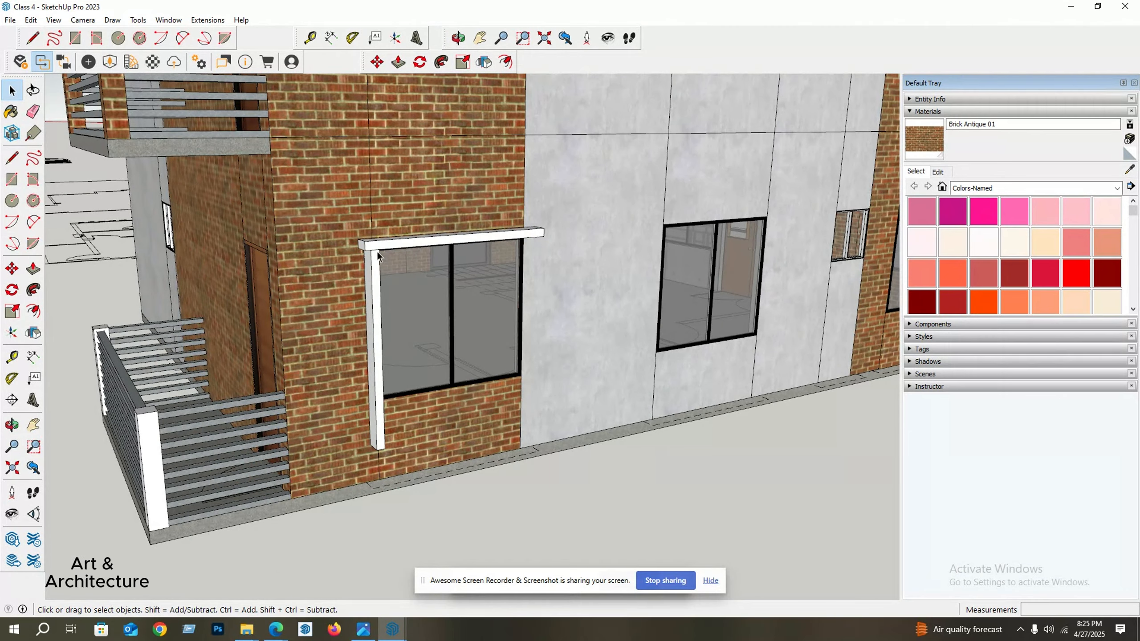
scroll(376, 252, "up", 2)
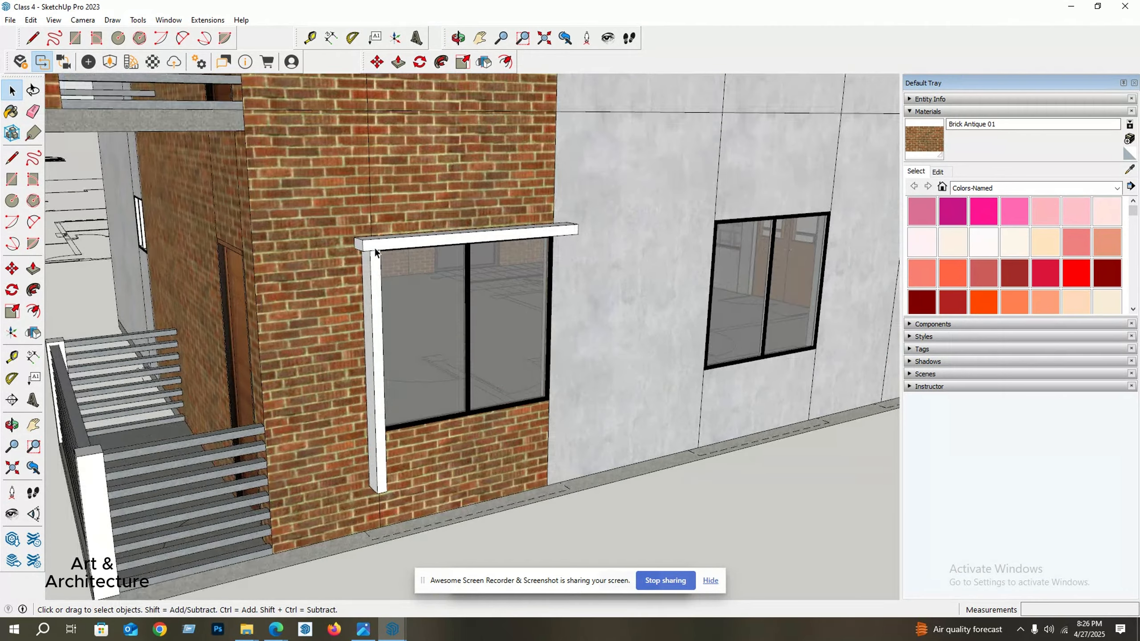
middle_click_drag(375, 253, 411, 234)
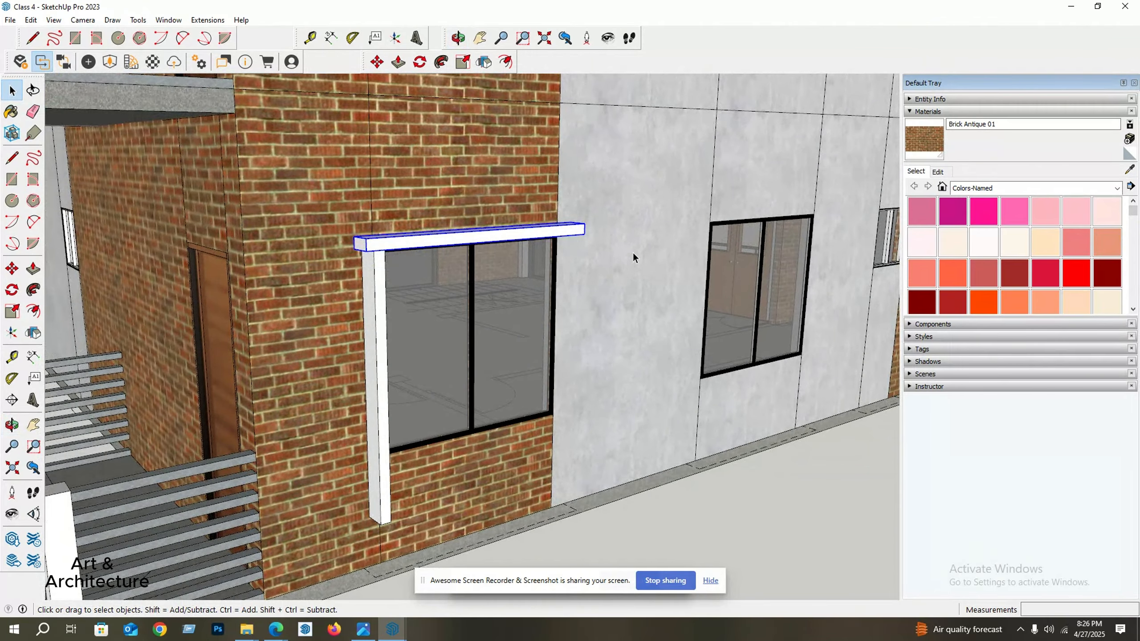
Paint the horizontal bar above the window with the 0010_Snow colour.
left_click(982, 241)
scroll(403, 242, "up", 2)
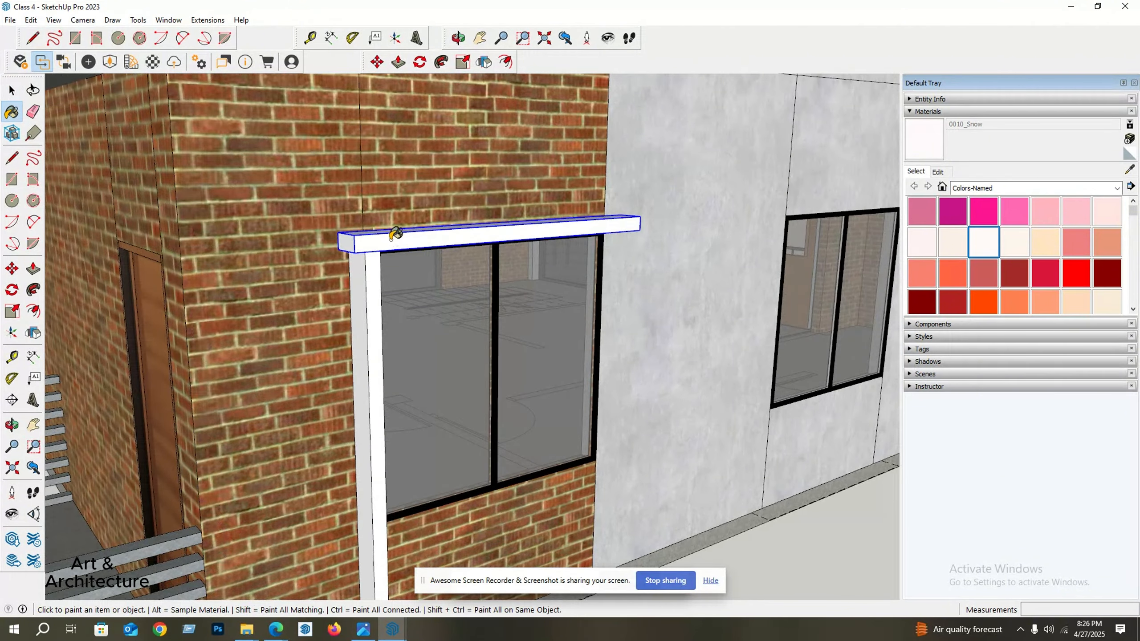
scroll(389, 238, "down", 3)
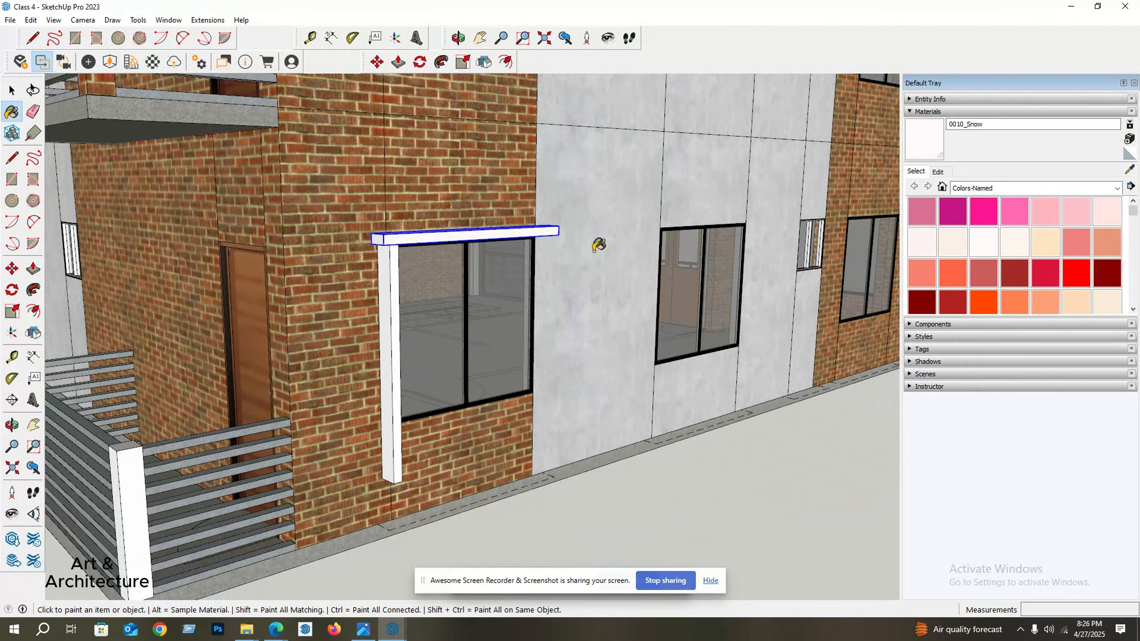
scroll(412, 230, "up", 1)
key("space")
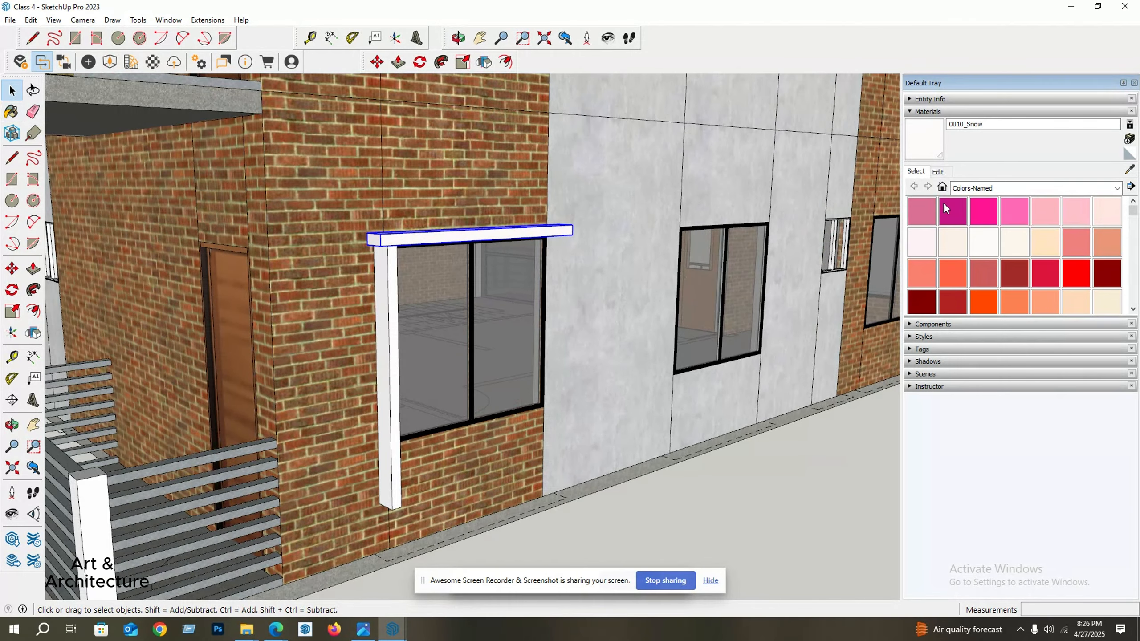
Try 0003_DeepPink on the horizontal bar above the window and repaint it with 0010_Snow.
left_click(972, 215)
left_click(425, 237)
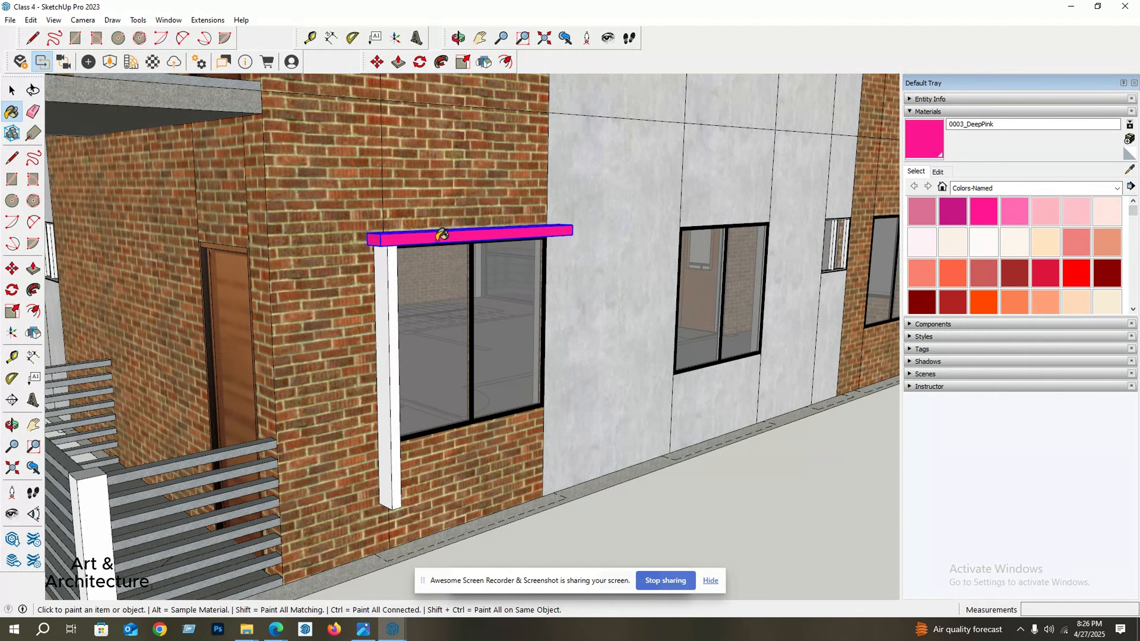
mouse_move(487, 229)
middle_mouse_down()
mouse_move(407, 267)
mouse_move(359, 220)
mouse_move(316, 207)
mouse_move(364, 235)
mouse_move(368, 210)
mouse_move(347, 249)
mouse_move(369, 224)
mouse_move(364, 305)
middle_mouse_up()
left_click(977, 246)
scroll(516, 233, "up", 1)
left_click(400, 234)
middle_click_drag(298, 334, 361, 315)
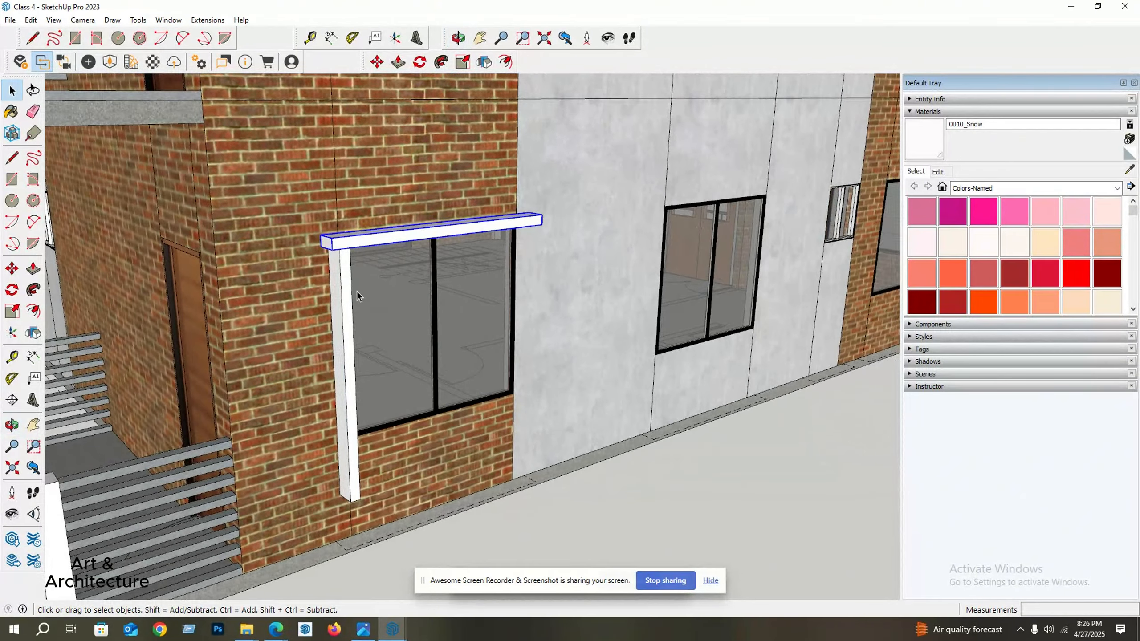
Scale the horizontal bar's balcony-side end so it lines up flush with the vertical bar's outer face.
key("s")
scroll(345, 247, "up", 3)
left_click(317, 235)
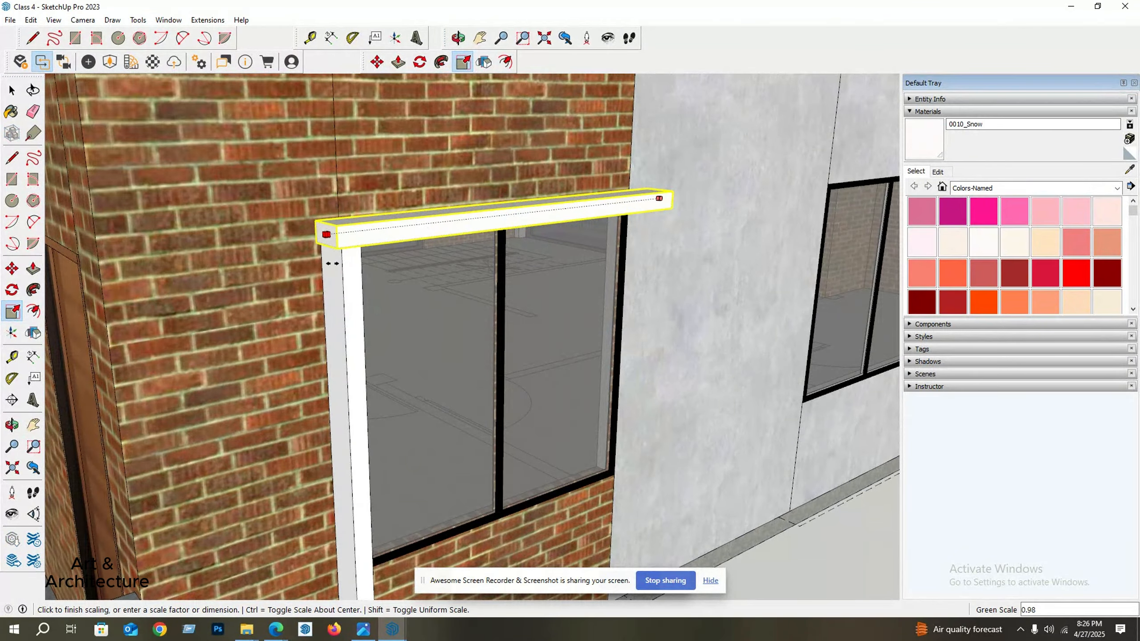
left_click(340, 255)
key("space")
scroll(349, 254, "down", 3)
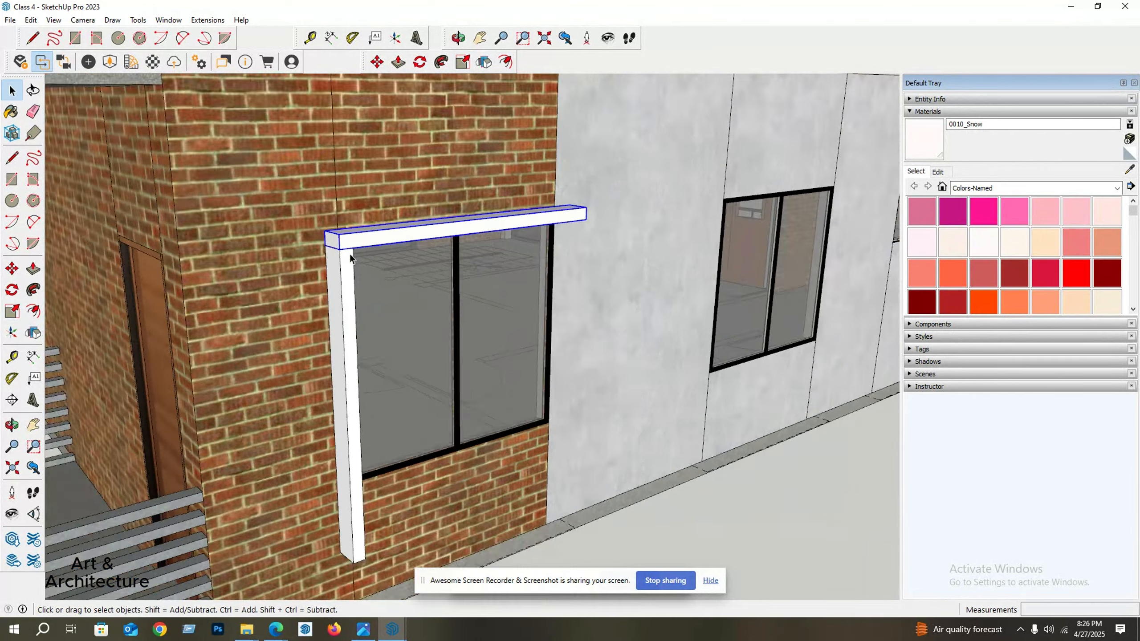
Shorten the vertical bar from its lower end with Scale so it stops just below the window frame.
middle_click_drag(351, 256, 265, 256)
scroll(398, 278, "down", 3)
scroll(406, 360, "up", 5)
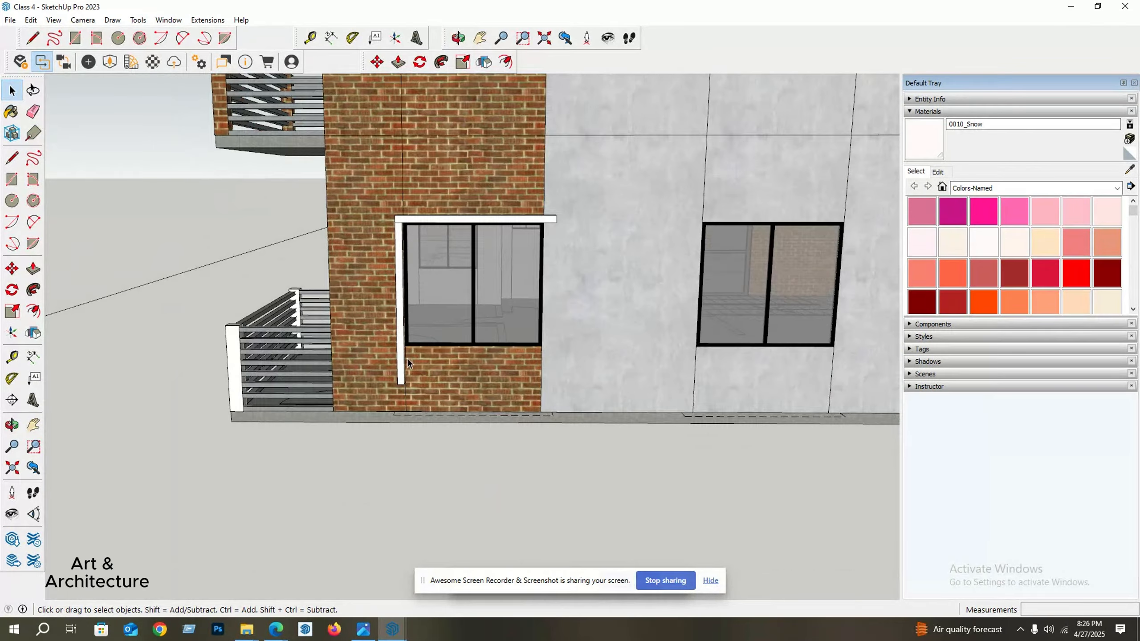
middle_click_drag(399, 372, 352, 272)
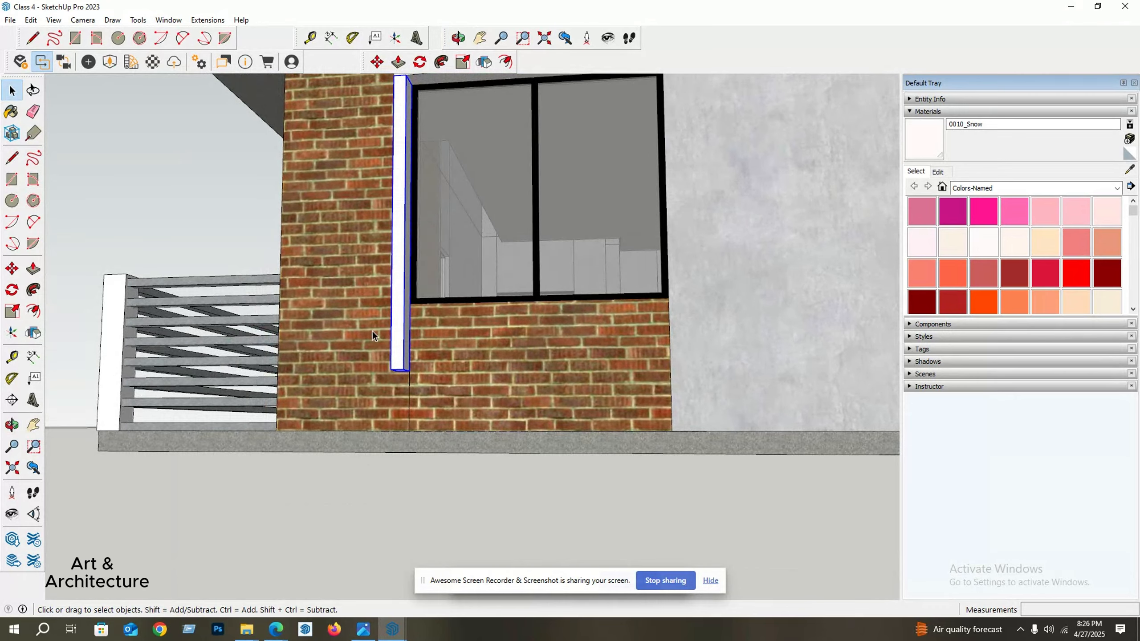
key("s")
scroll(390, 359, "up", 5)
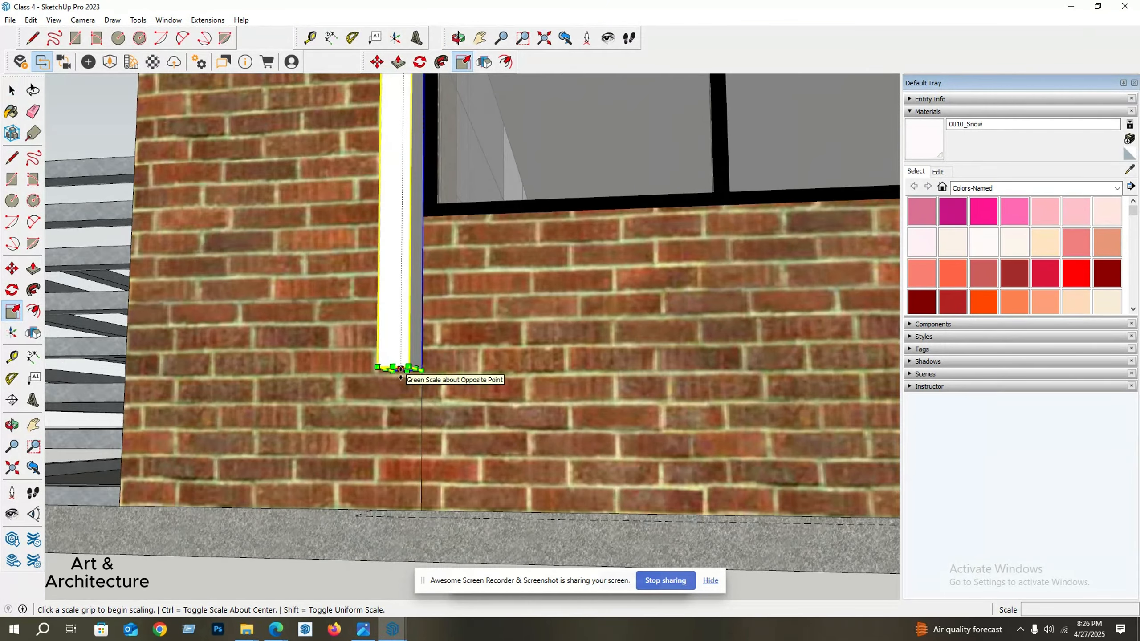
left_click(400, 369)
left_click(464, 241)
scroll(339, 345, "down", 10)
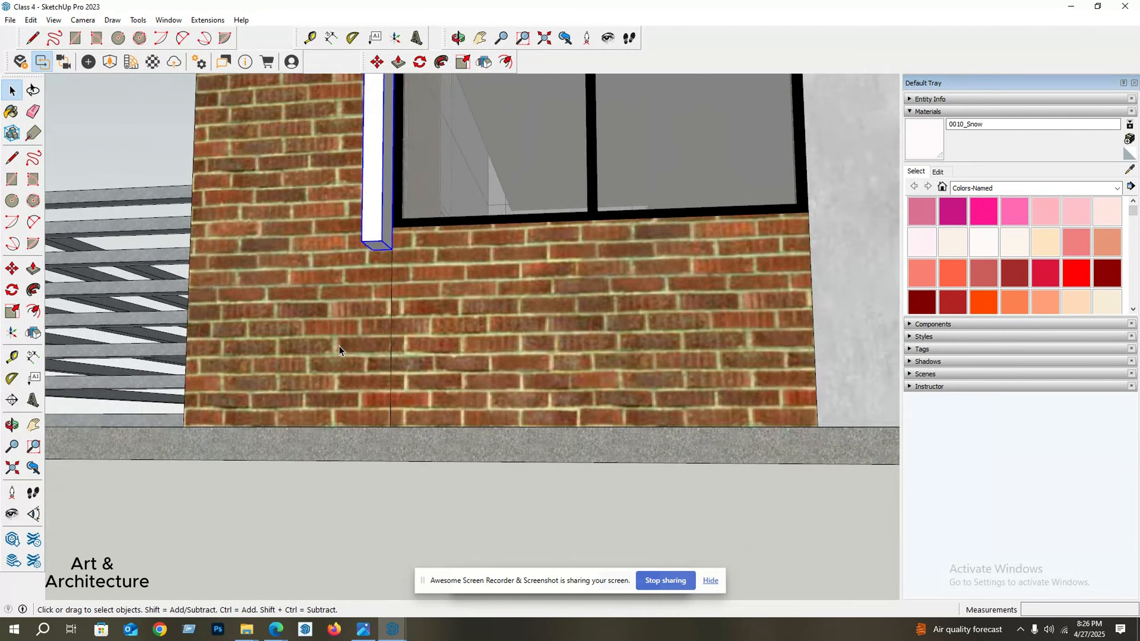
scroll(448, 224, "up", 1)
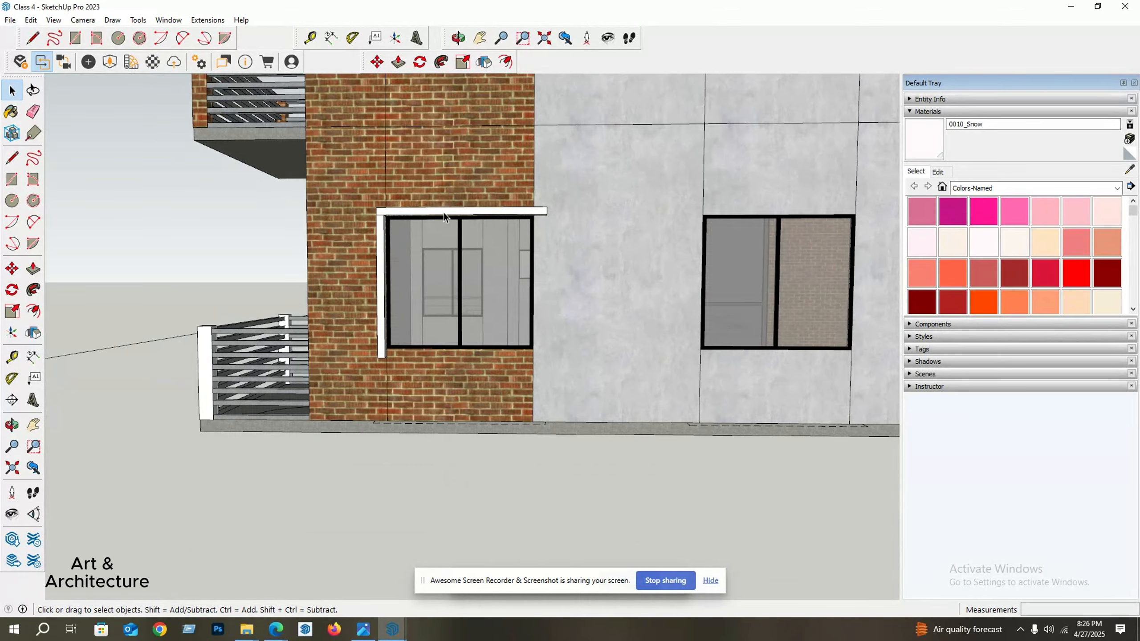
Copy the horizontal bar about 4' 8" straight down to run along the window's lower edge.
left_click(444, 212)
scroll(382, 214, "up", 3)
middle_click_drag(382, 214, 376, 232)
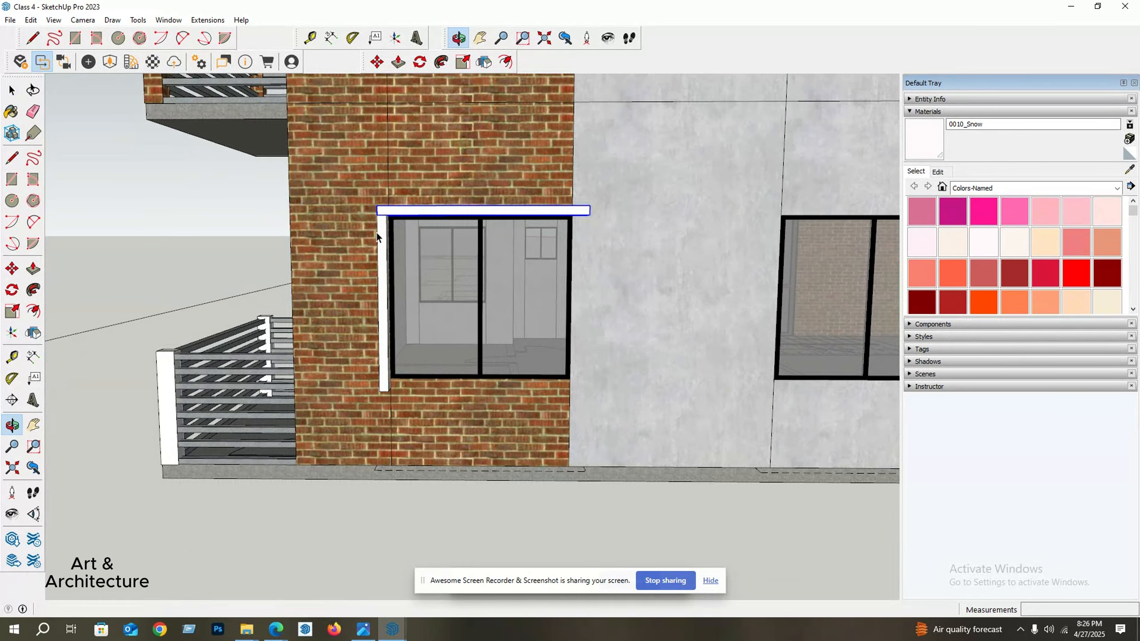
key("m")
scroll(377, 224, "up", 2)
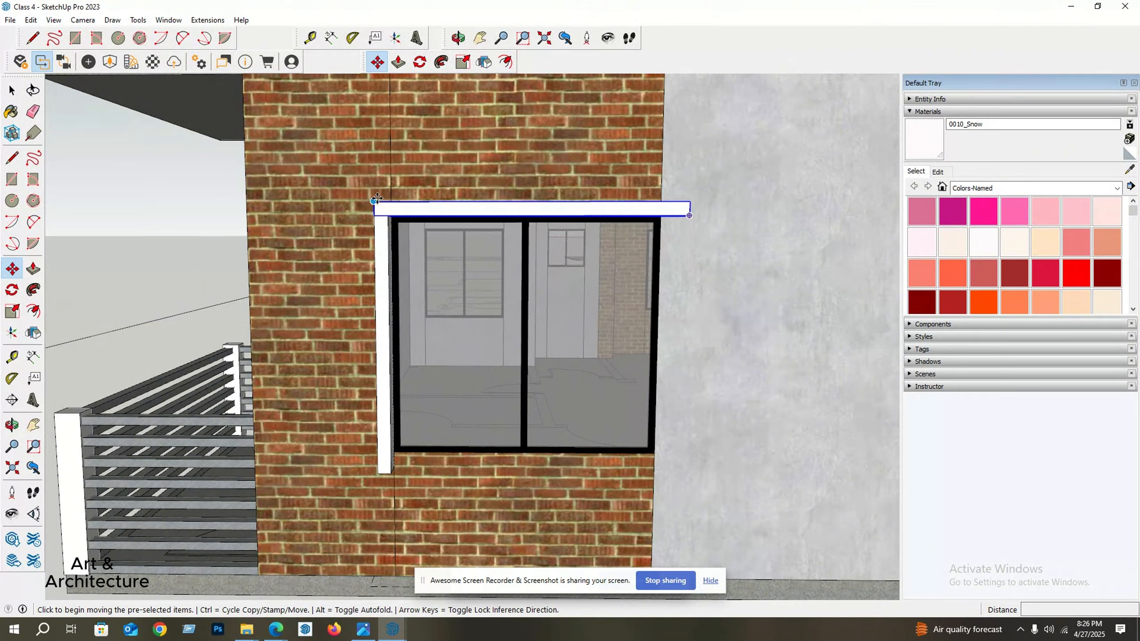
left_click(373, 198)
key("ctrl")
scroll(382, 449, "up", 2)
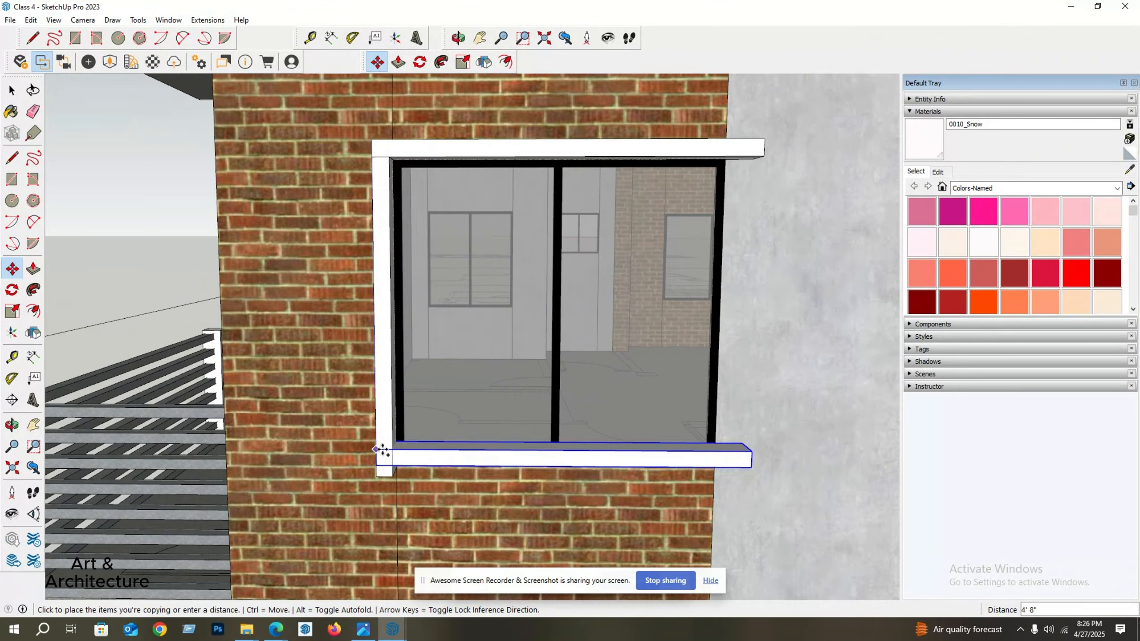
left_click(381, 449)
key("space")
scroll(381, 449, "down", 1)
middle_click_drag(425, 420, 435, 382)
scroll(389, 446, "up", 1)
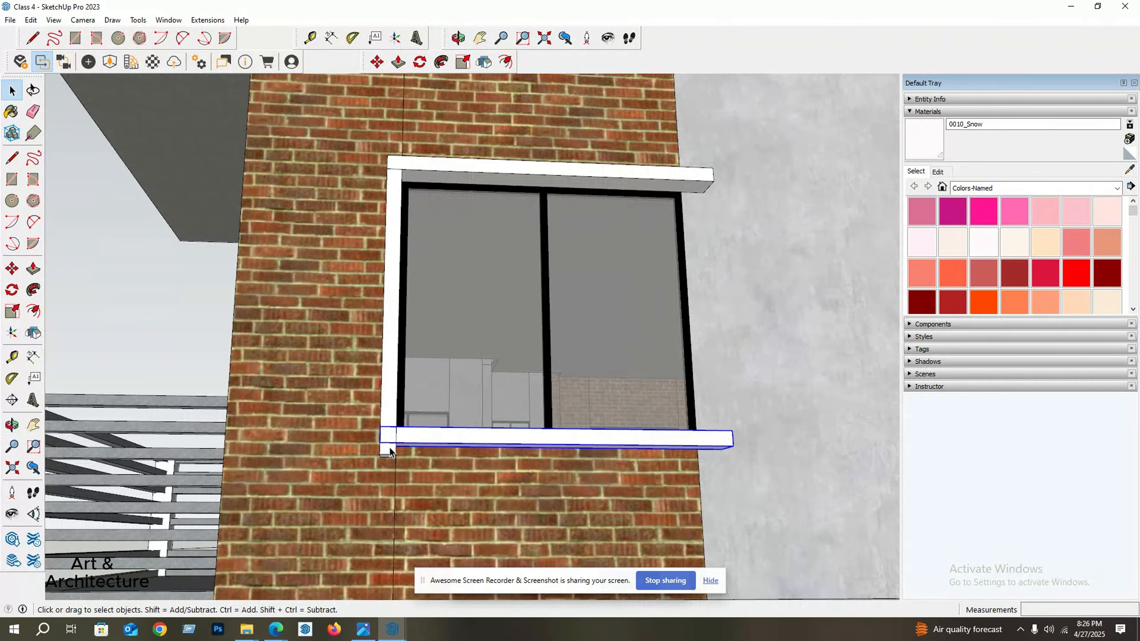
Scale the vertical bar's lower end up to the top face of the bottom horizontal bar.
left_click(389, 448)
middle_click_drag(389, 449, 400, 448)
key("s")
scroll(403, 463, "up", 3)
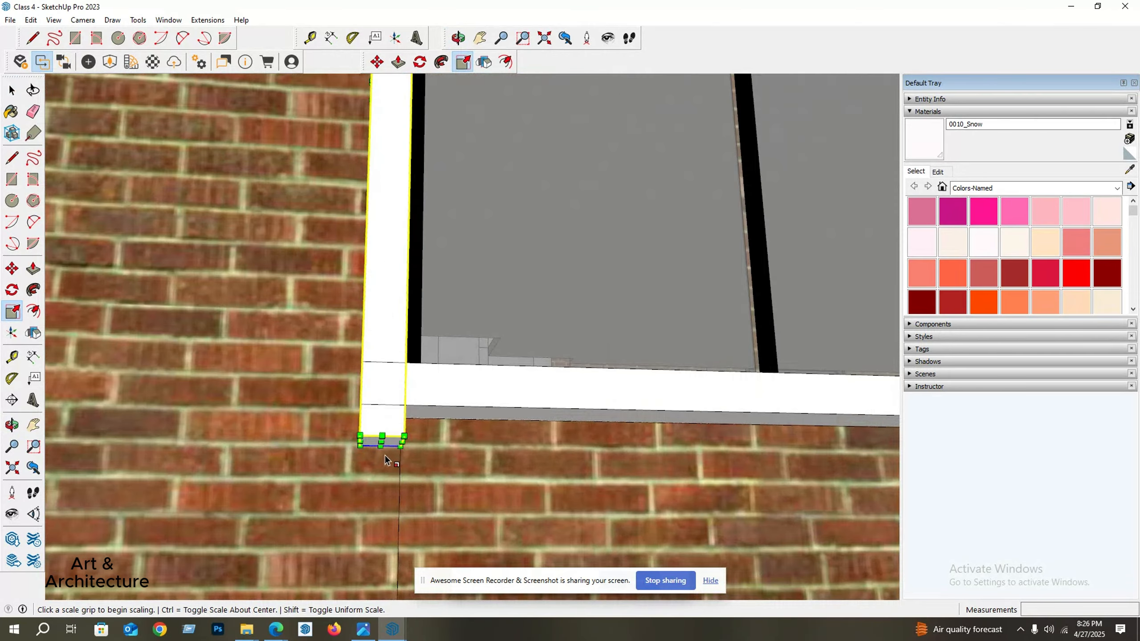
left_click(382, 442)
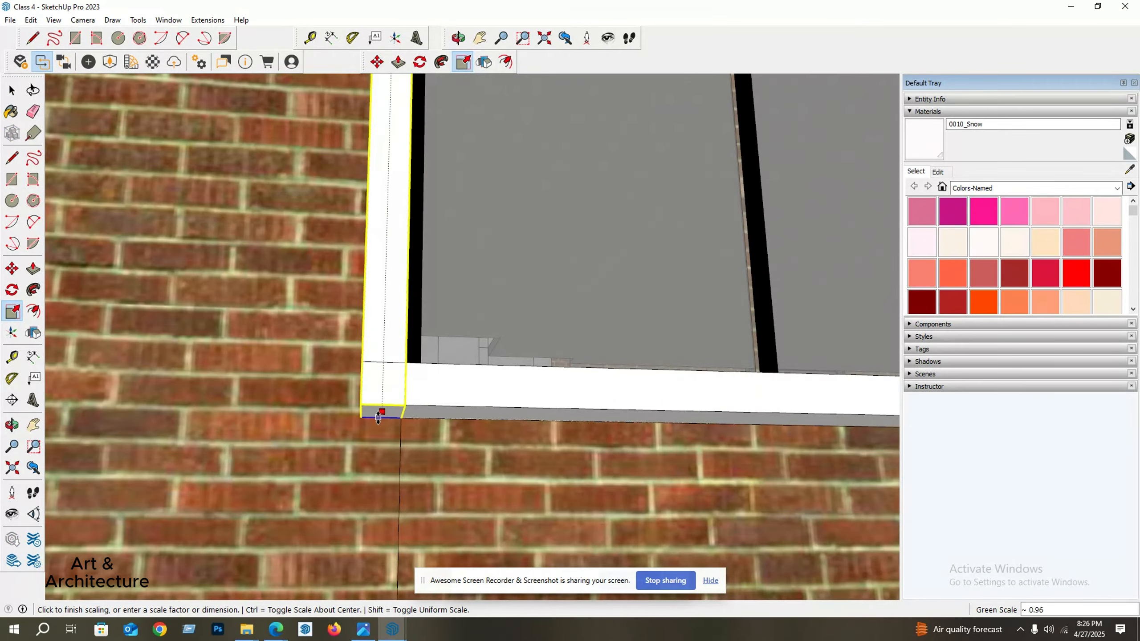
left_click(402, 364)
scroll(385, 372, "up", 1)
middle_click_drag(323, 369, 251, 364)
scroll(378, 408, "up", 1)
key("space")
Scale the bottom bar's balcony-side end to line up with the vertical bar's outer face.
left_click(362, 392)
scroll(242, 367, "down", 6)
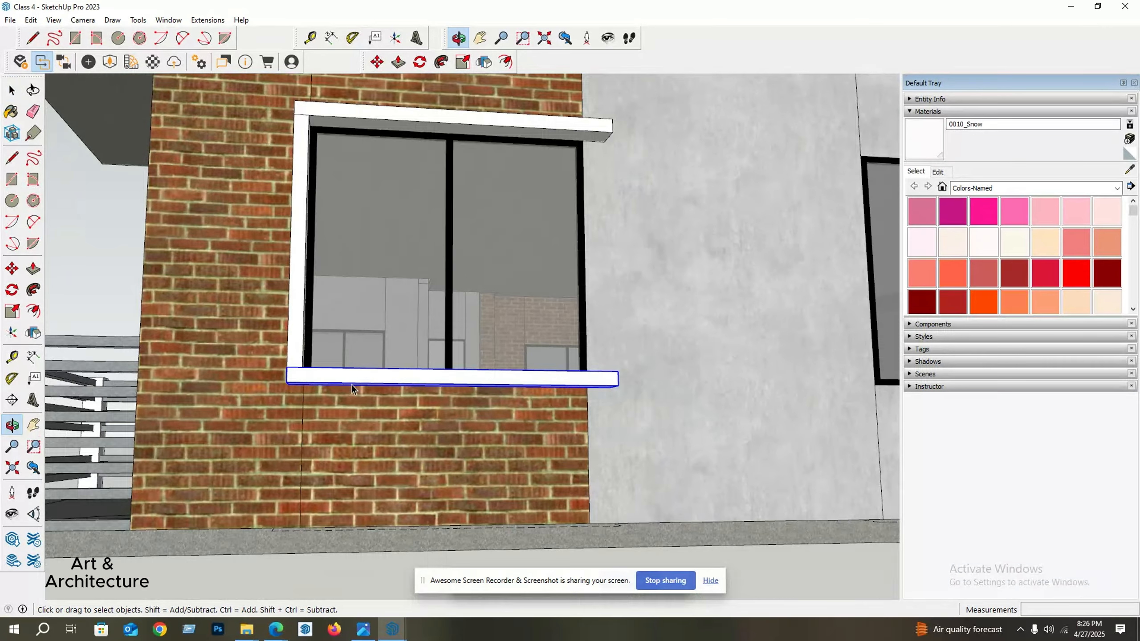
middle_click_drag(351, 385, 445, 403)
scroll(311, 378, "up", 1)
scroll(311, 378, "up", 1)
key("s")
scroll(310, 377, "up", 2)
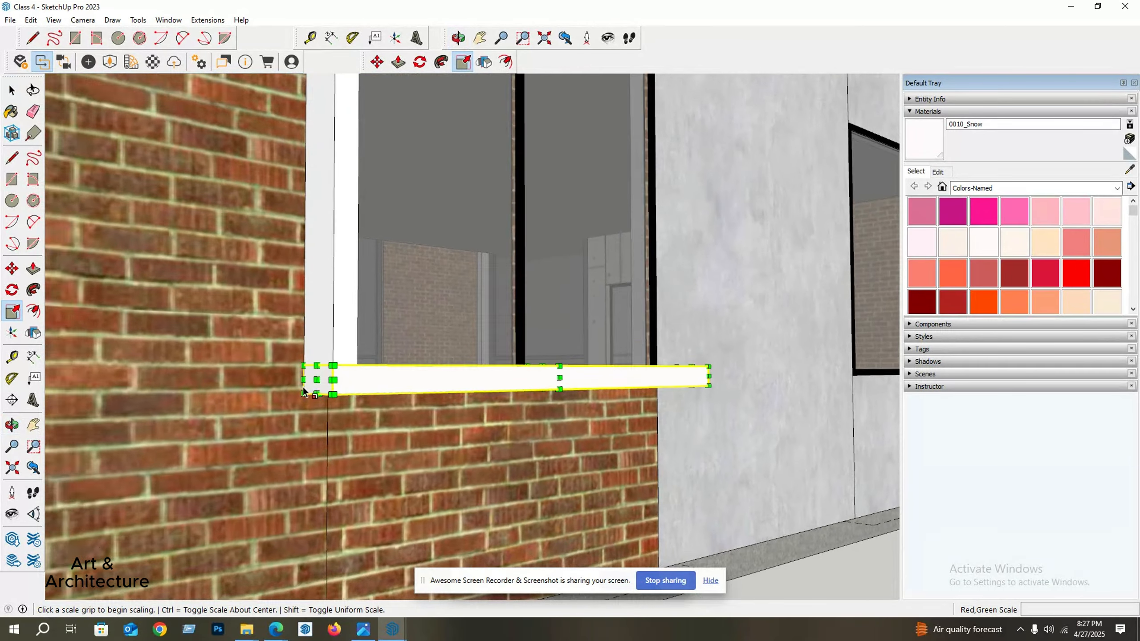
left_click(331, 379)
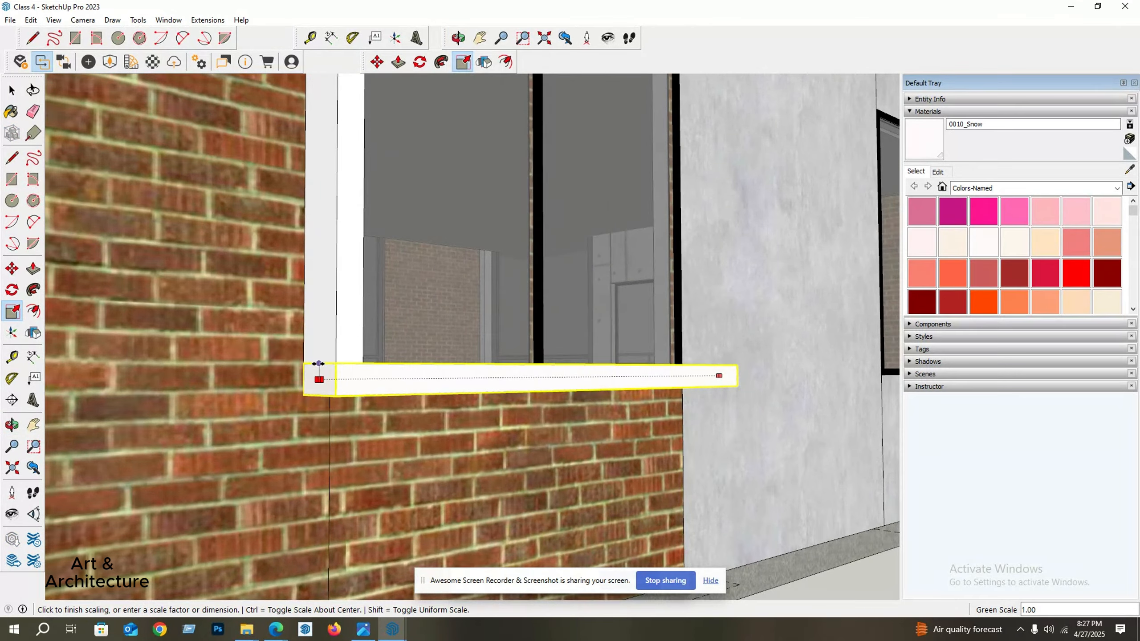
key("space")
scroll(363, 388, "down", 6)
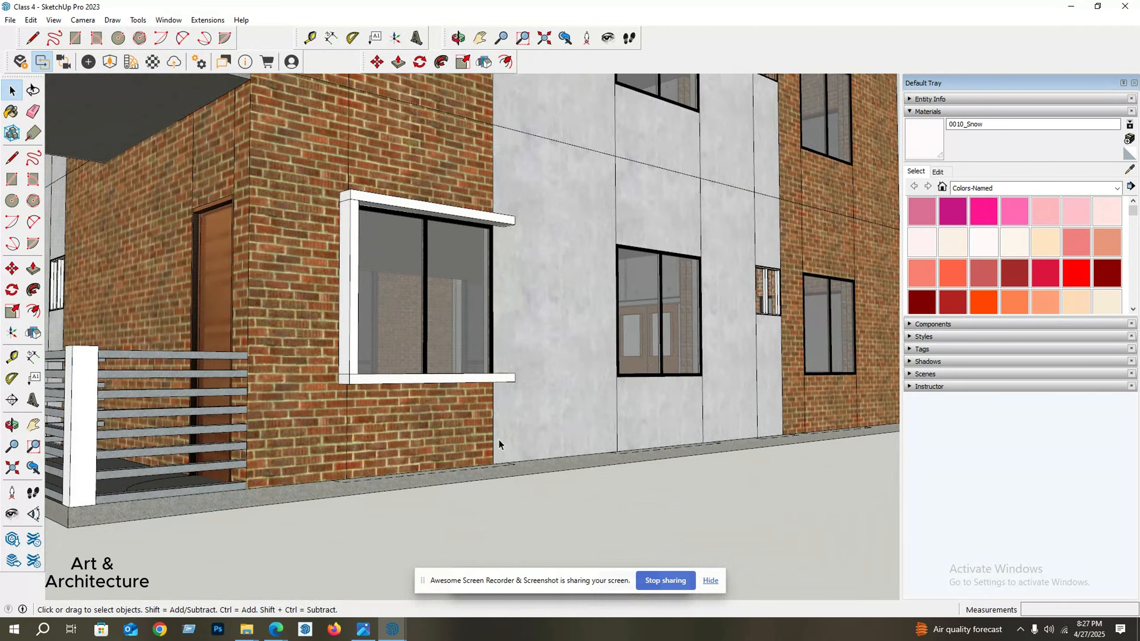
Copy the vertical bar across to the window's concrete-wall side, between the top and bottom bars.
middle_click_drag(499, 438, 351, 274)
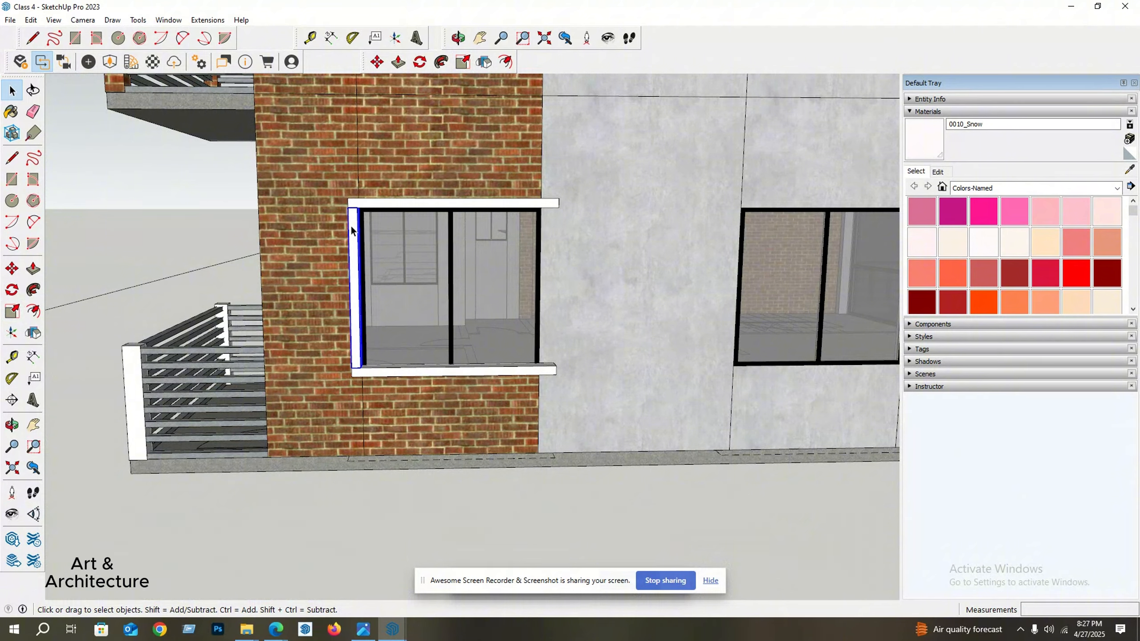
middle_click_drag(351, 227, 374, 241)
key("m")
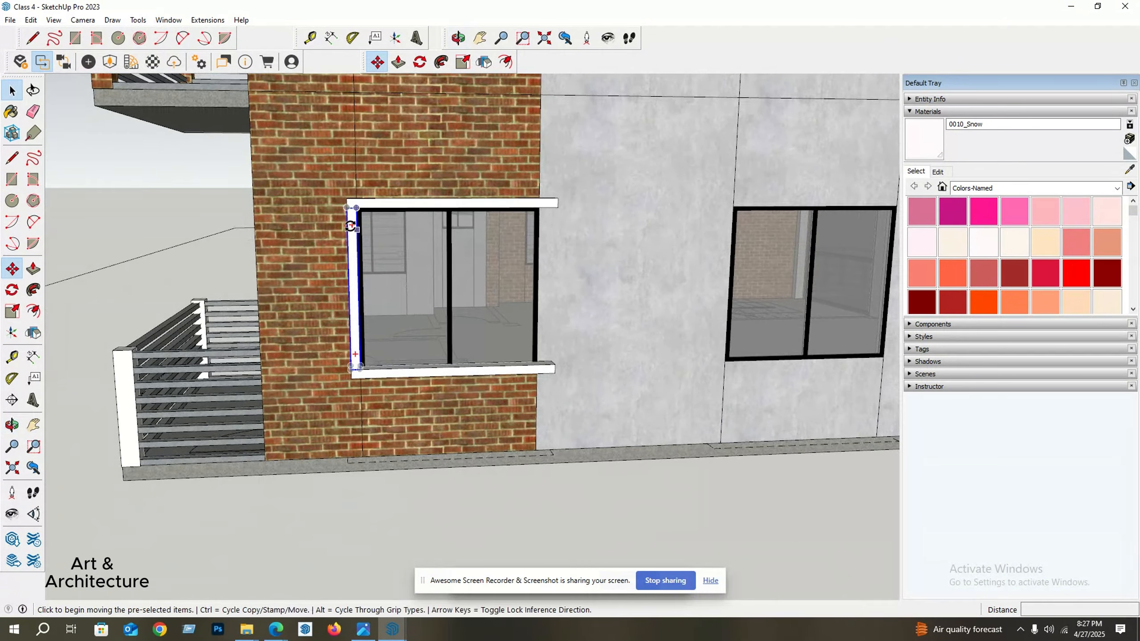
scroll(344, 198, "up", 3)
left_click(348, 201)
key("ctrl")
scroll(589, 204, "up", 2)
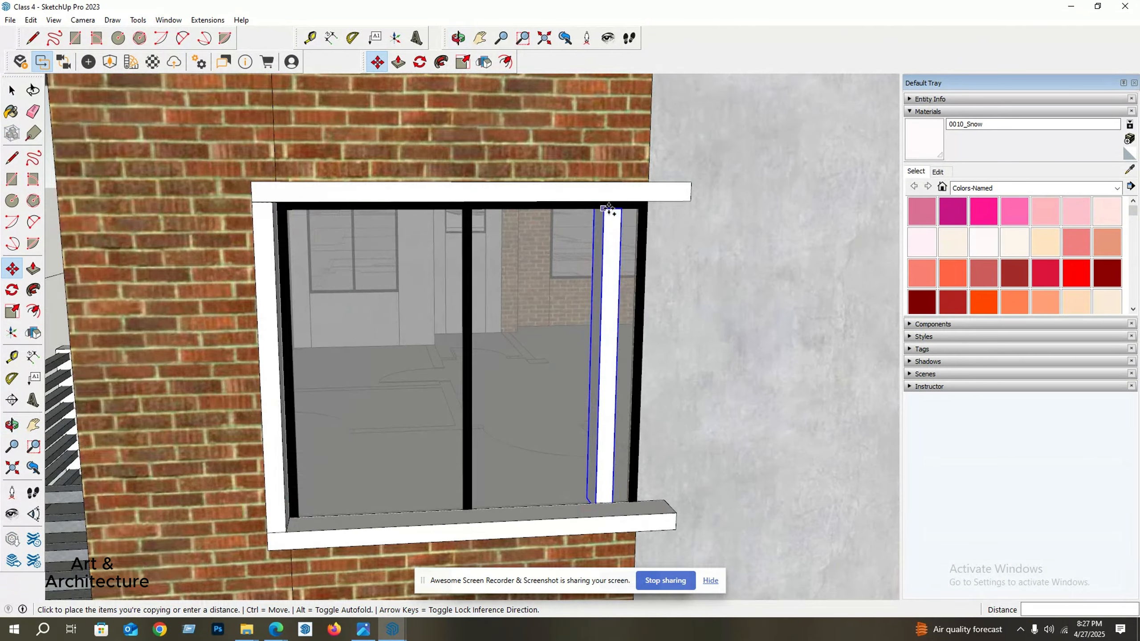
scroll(651, 202, "down", 2)
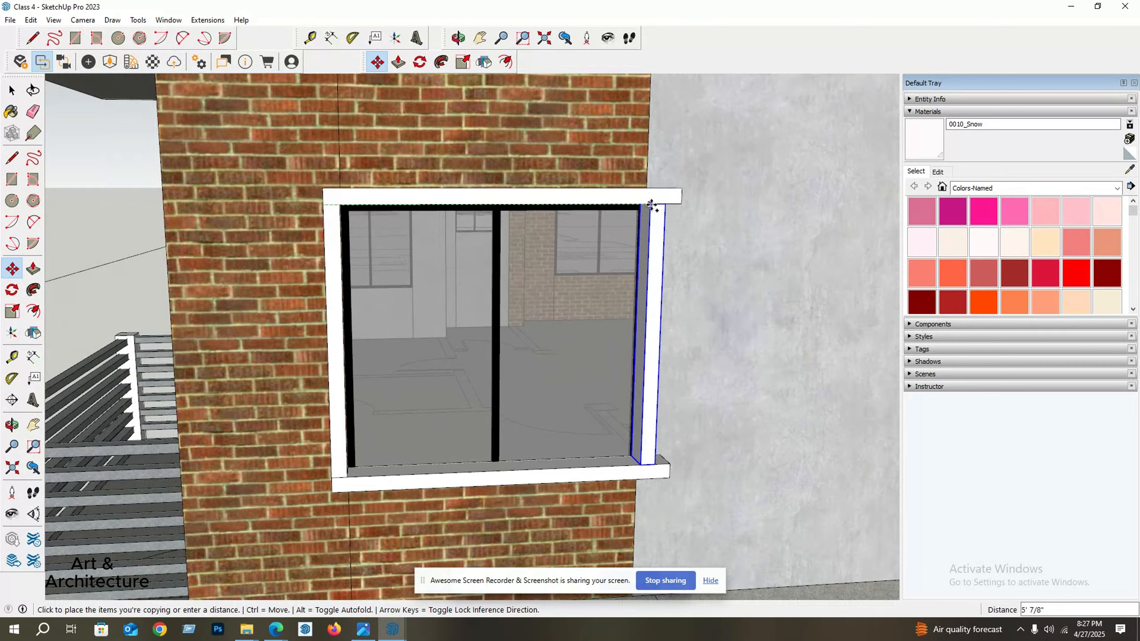
middle_click_drag(653, 216, 645, 324)
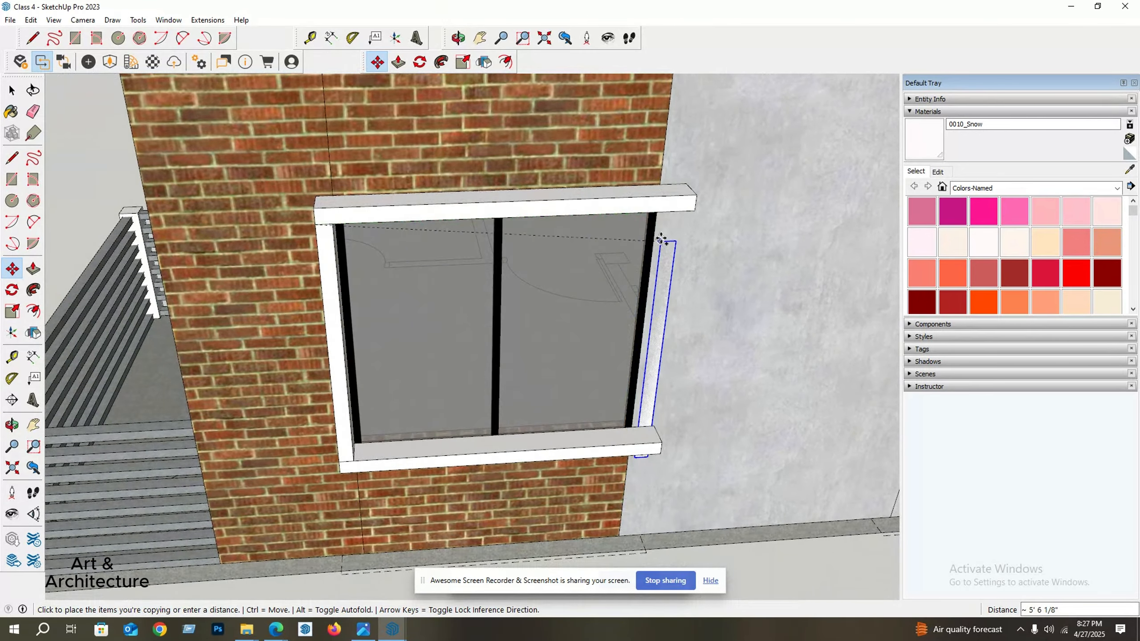
left_click(661, 214)
scroll(579, 324, "down", 3)
key("space")
Position the copied vertical bar against the underside of the top bar on the window's concrete-wall side.
middle_click_drag(605, 420, 640, 379)
scroll(640, 289, "up", 2)
key("m")
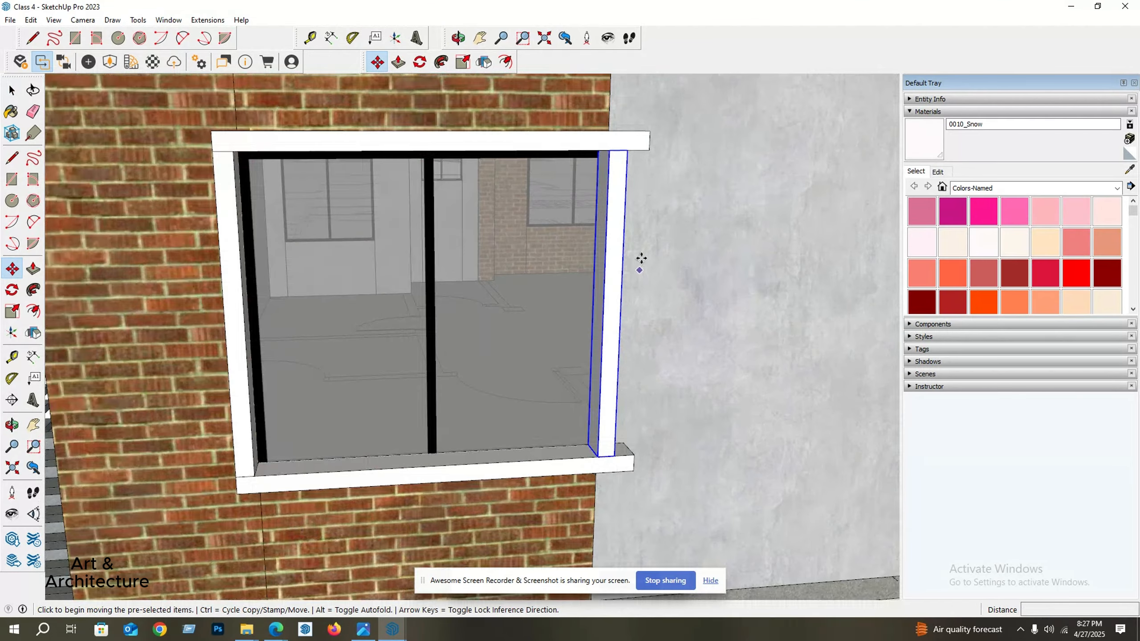
left_click(611, 153)
key("space")
scroll(611, 202, "down", 3)
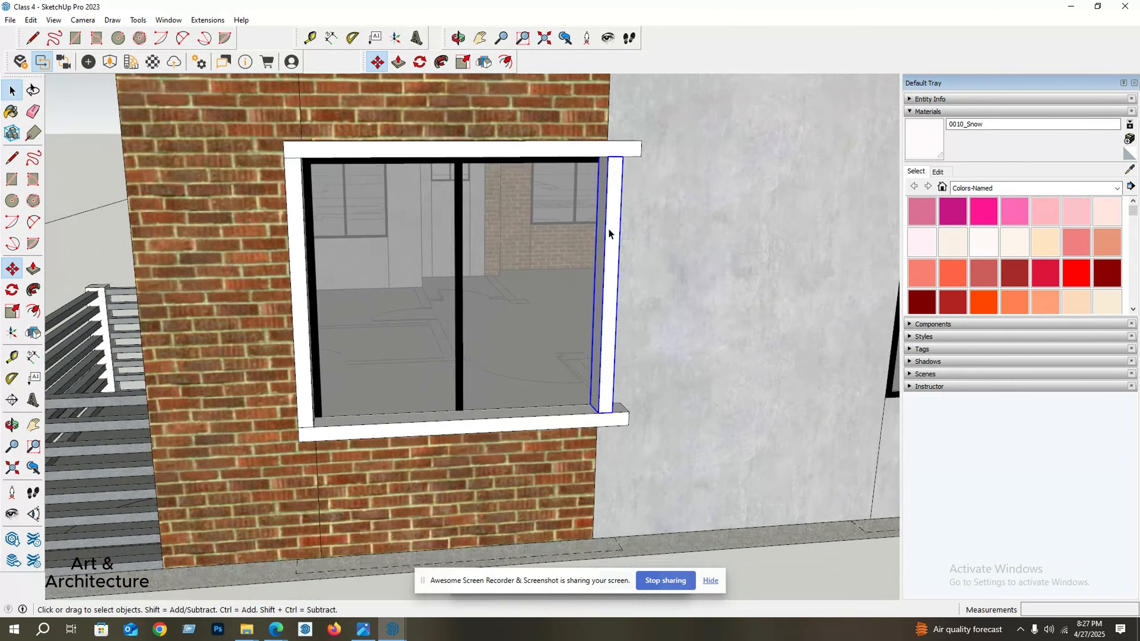
Scale the bottom bar's concrete-wall end back to line up with the vertical bar's outer face.
left_click(618, 397)
middle_click_drag(604, 397, 530, 382)
key("s")
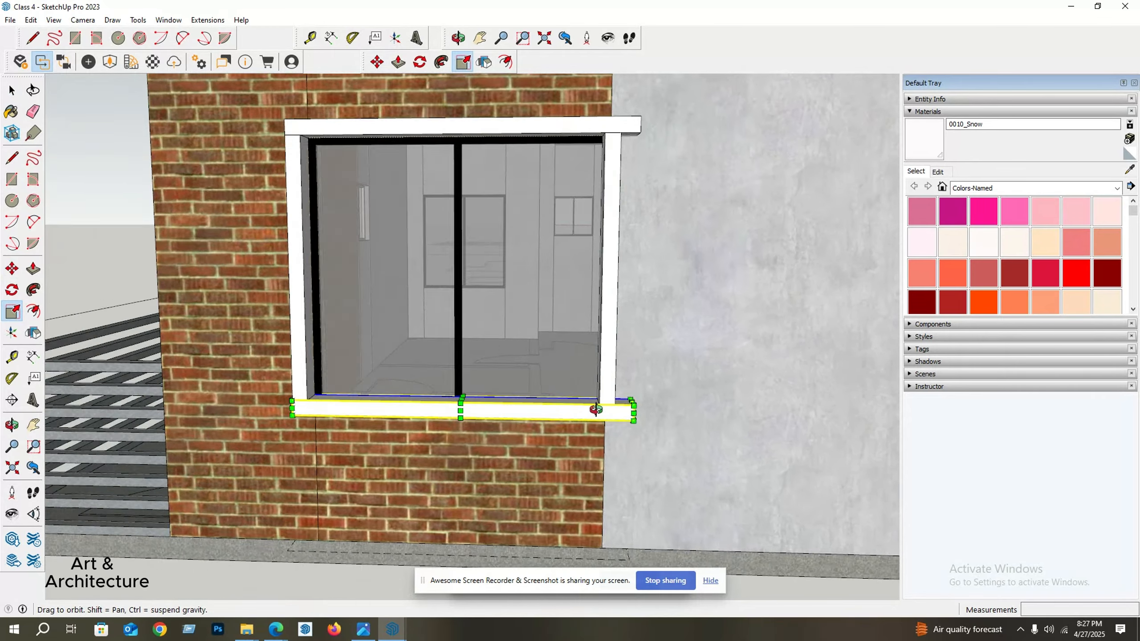
scroll(651, 427, "up", 3)
left_click(625, 409)
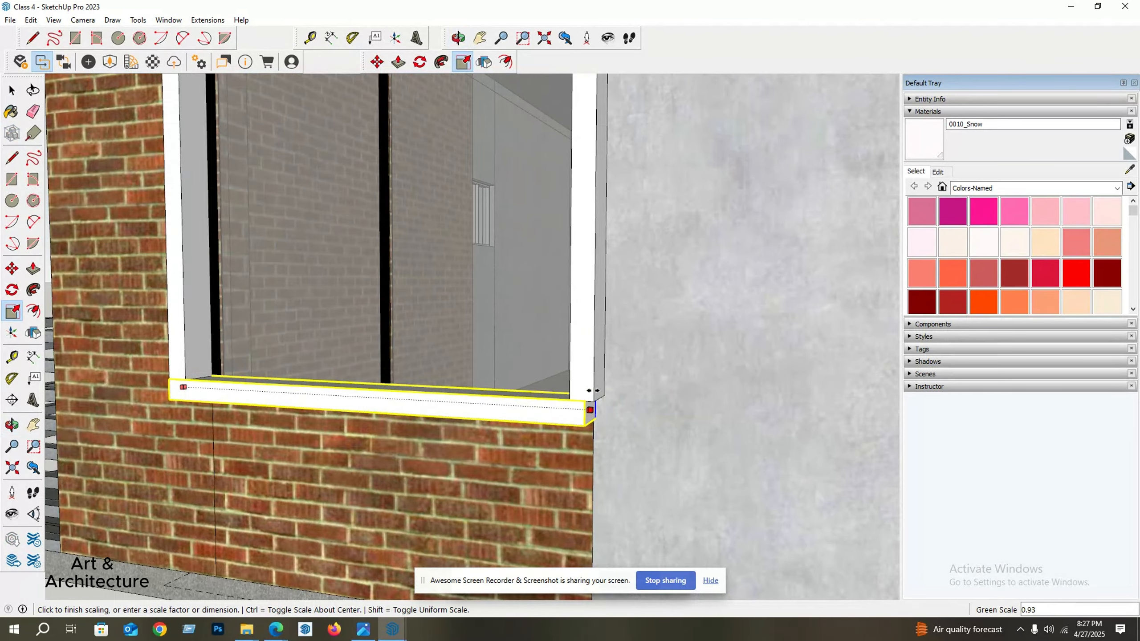
left_click(594, 401)
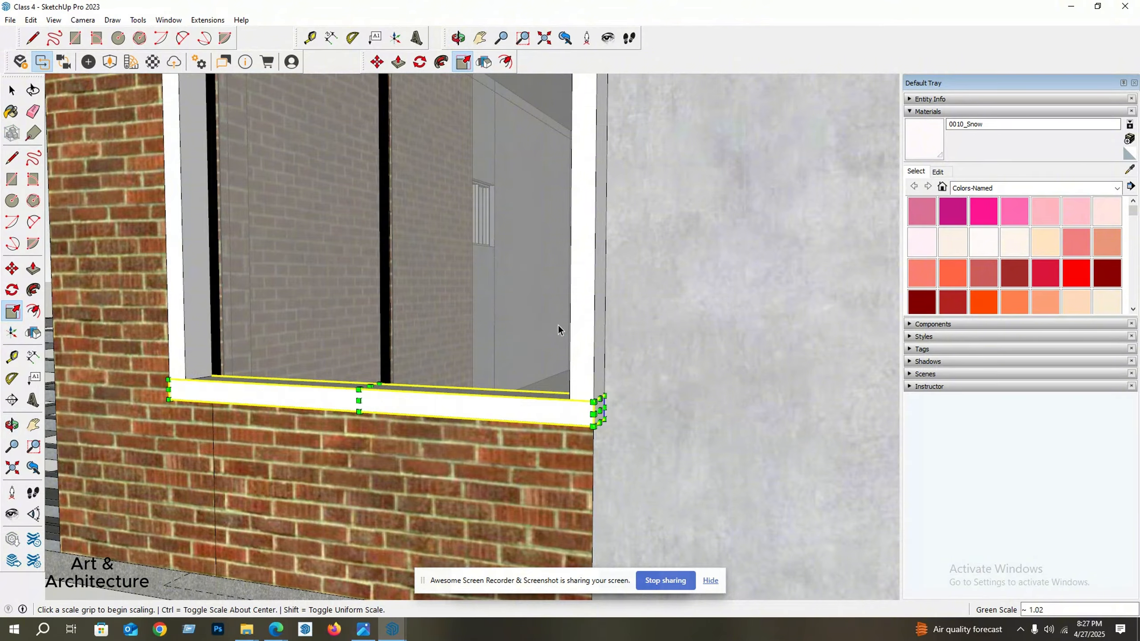
key("space")
Scale the top bar's concrete-wall end back to line up with the vertical bar's outer face.
scroll(558, 324, "down", 3)
middle_click_drag(557, 324, 599, 279)
scroll(595, 165, "up", 3)
left_click(596, 166)
scroll(596, 166, "up", 1)
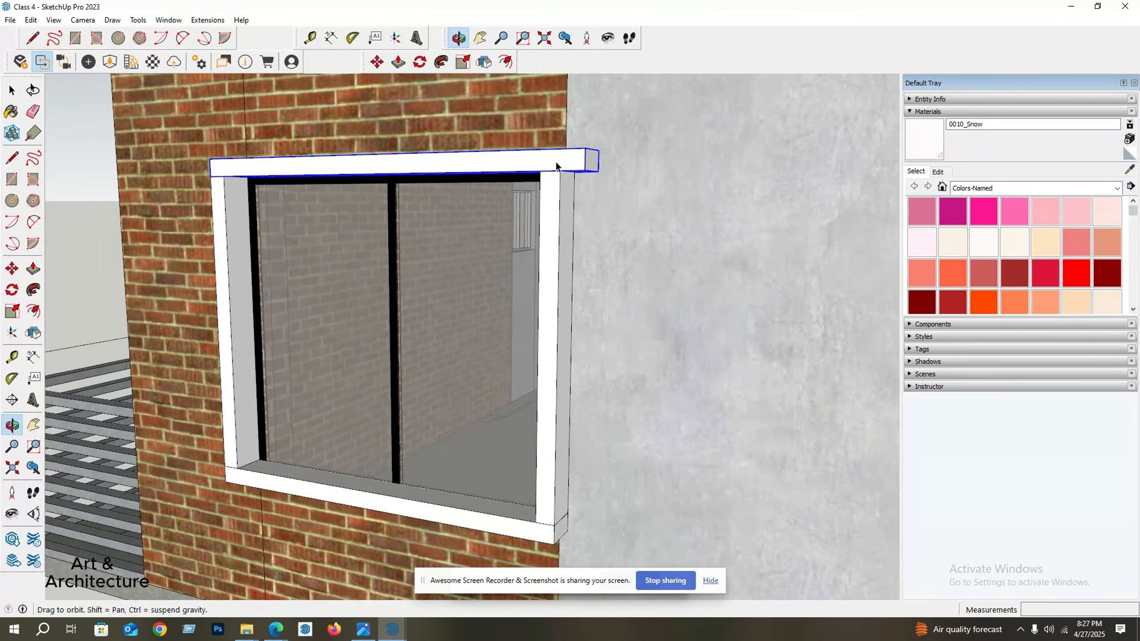
key("s")
scroll(601, 165, "up", 2)
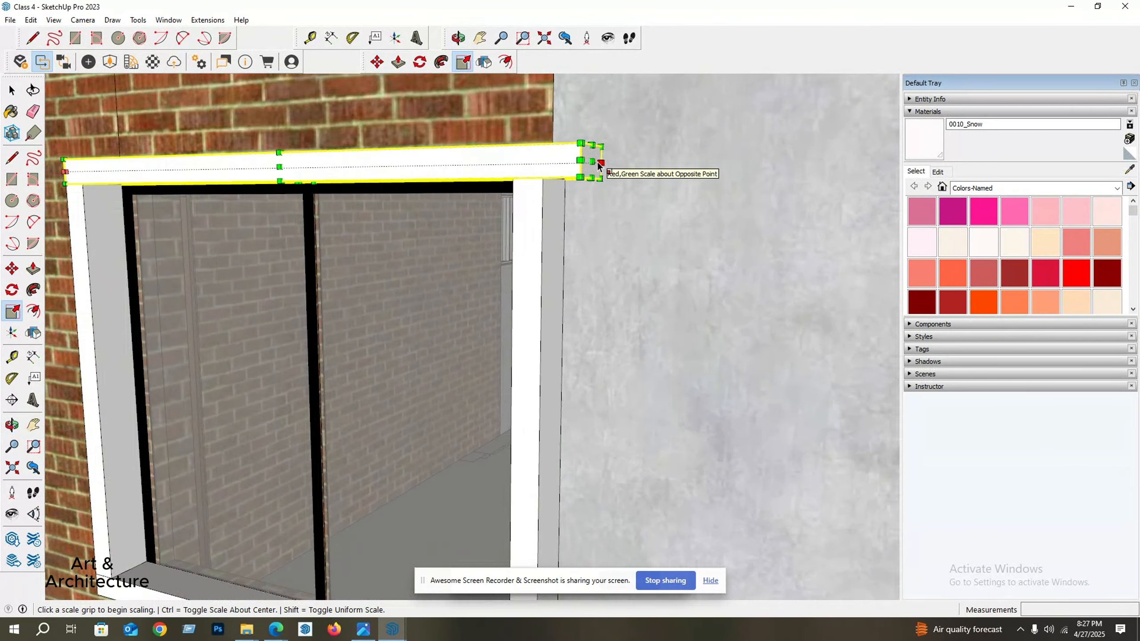
left_click(592, 161)
left_click(549, 187)
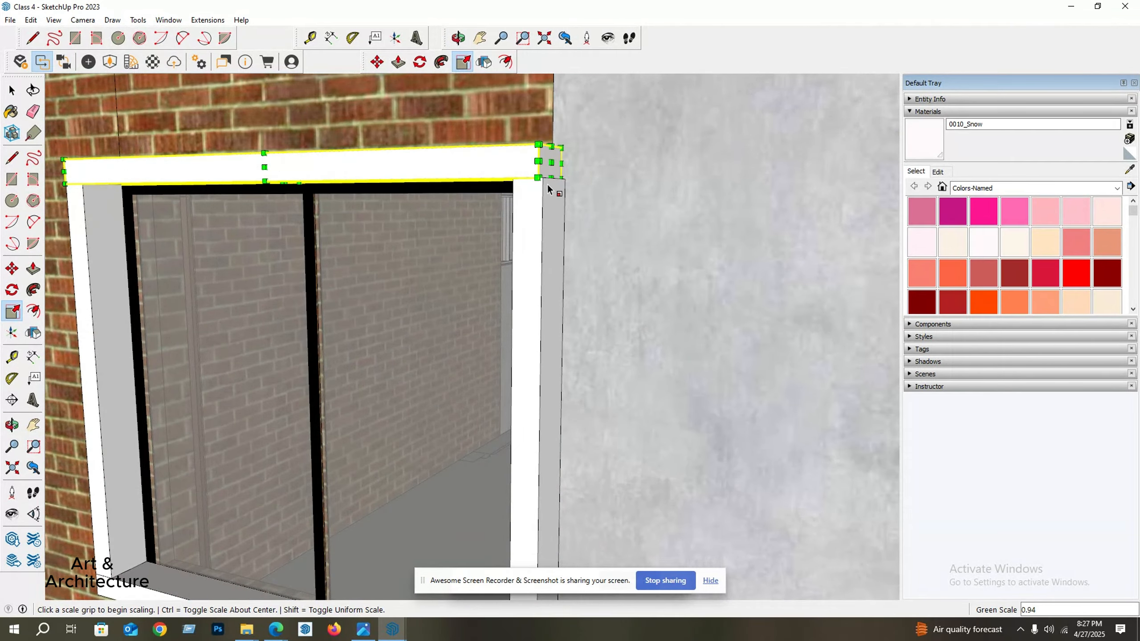
left_click(555, 161)
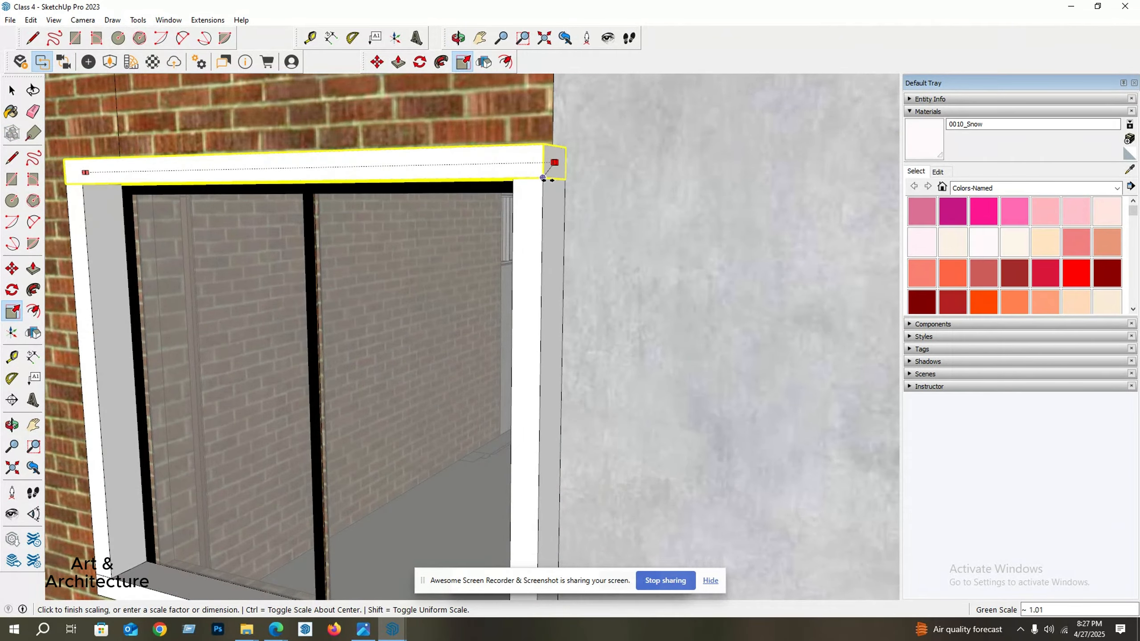
left_click(547, 180)
key("space")
Paint all four bars of the window frame with the 0135_DarkGray material, undoing any stray paint on the brick wall.
scroll(541, 186, "down", 10)
left_click(236, 304)
middle_click_drag(292, 332, 362, 329)
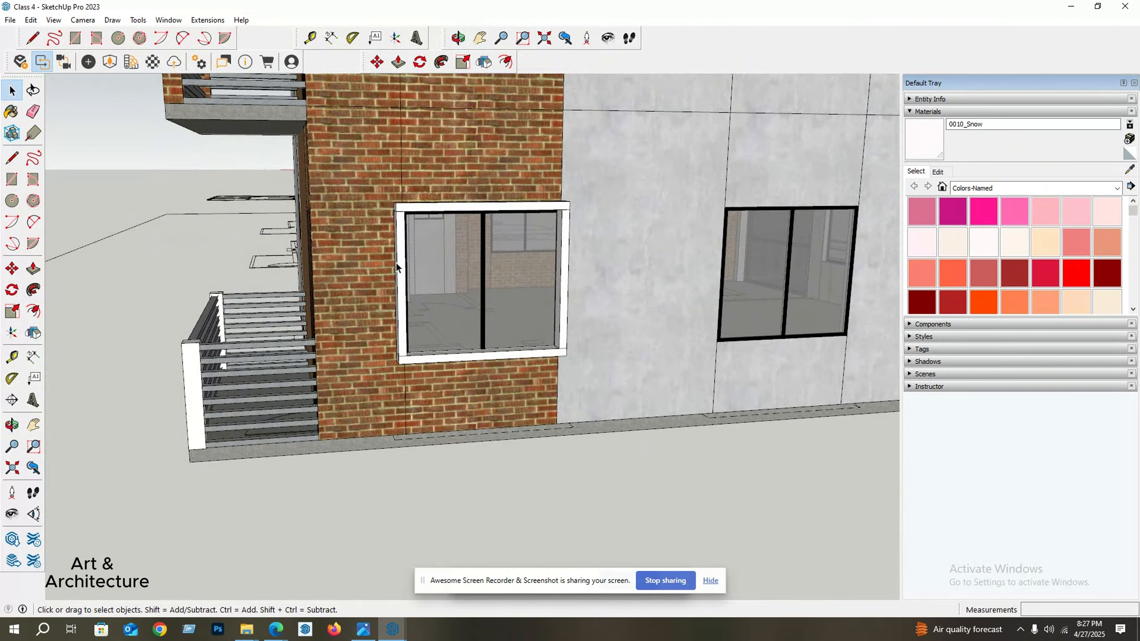
middle_click_drag(396, 262, 665, 262)
scroll(369, 321, "down", 4)
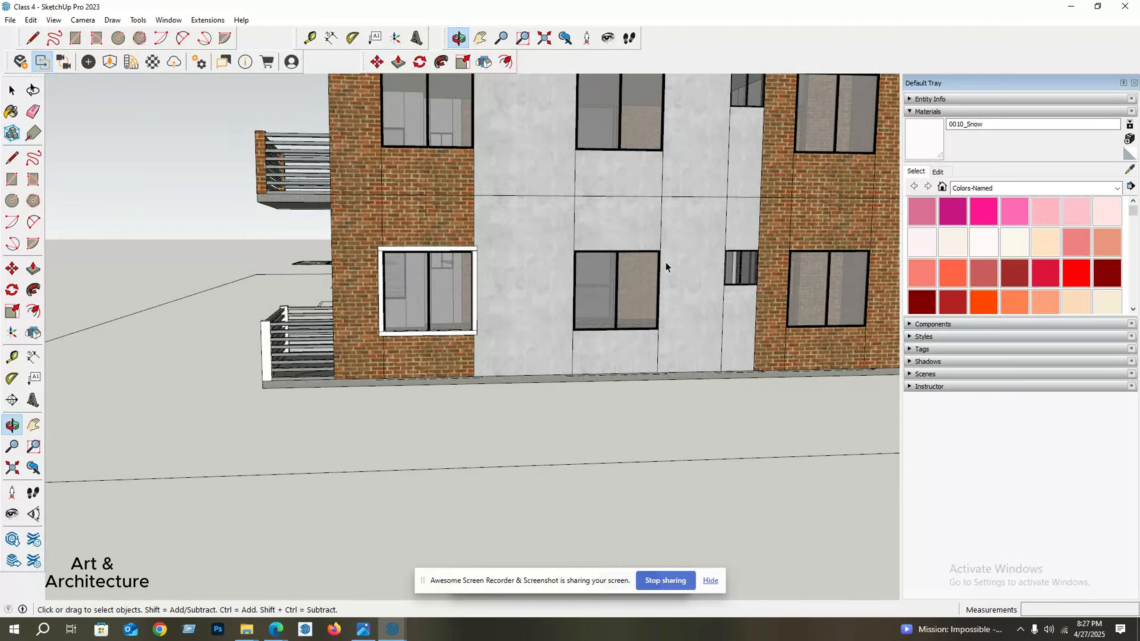
middle_click_drag(481, 292, 670, 320)
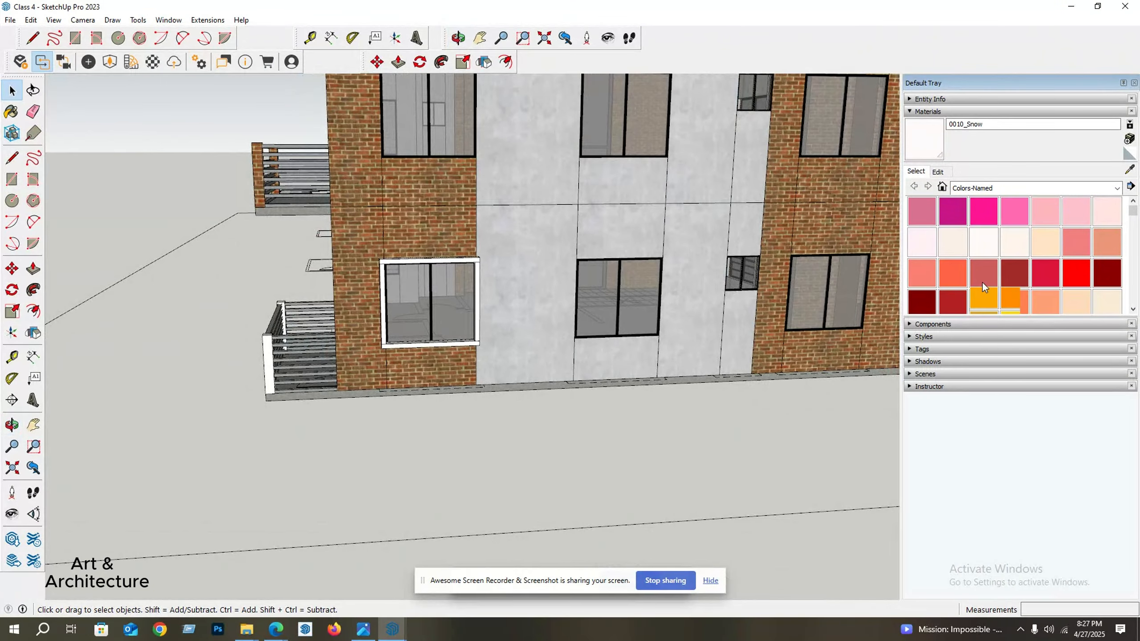
scroll(980, 282, "down", 15)
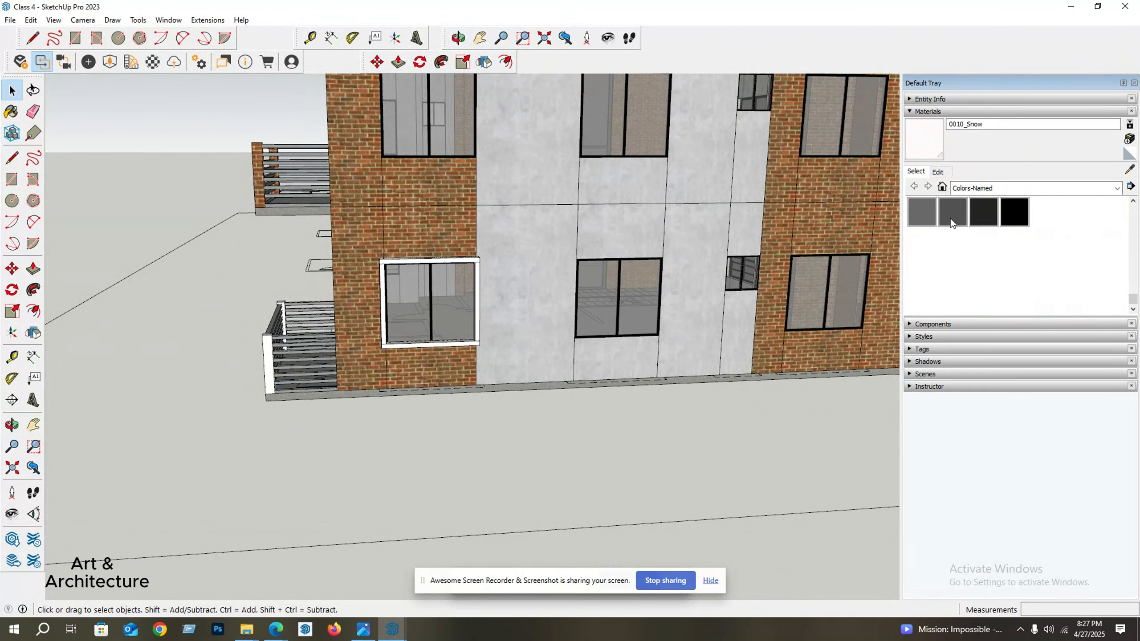
left_click(950, 219)
scroll(511, 247, "up", 6)
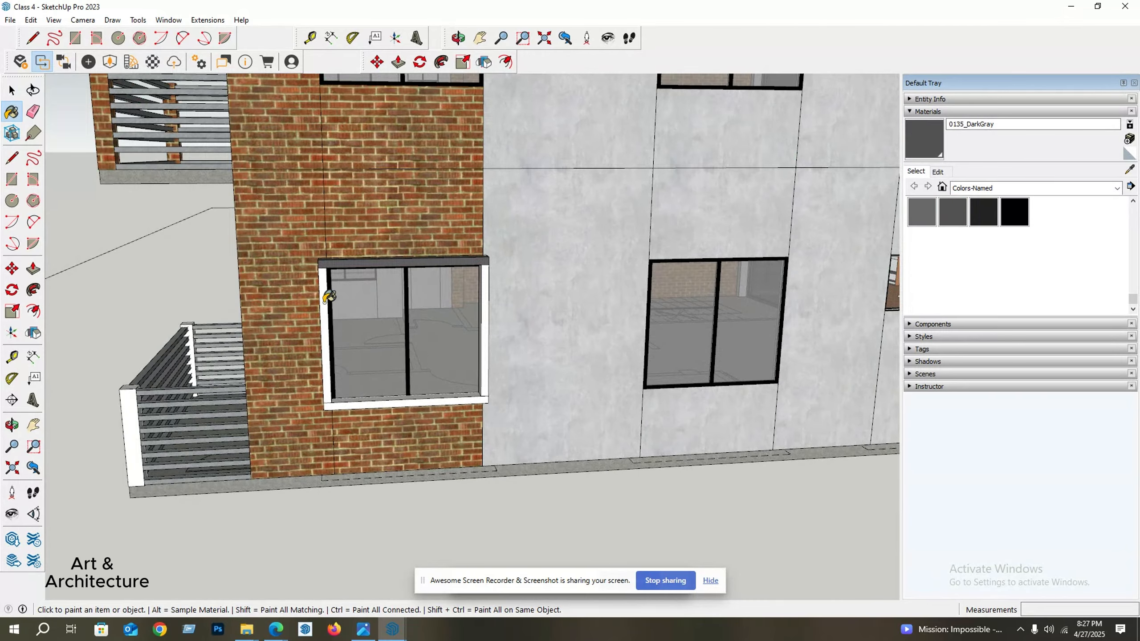
left_click(372, 413)
key("ctrl+z")
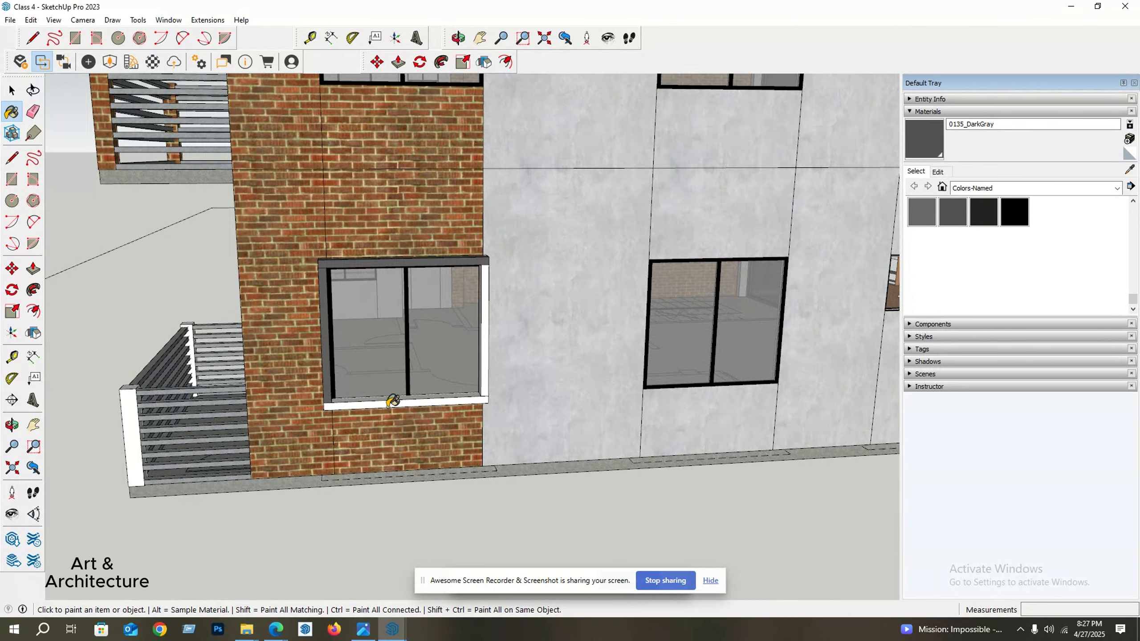
scroll(402, 403, "up", 1)
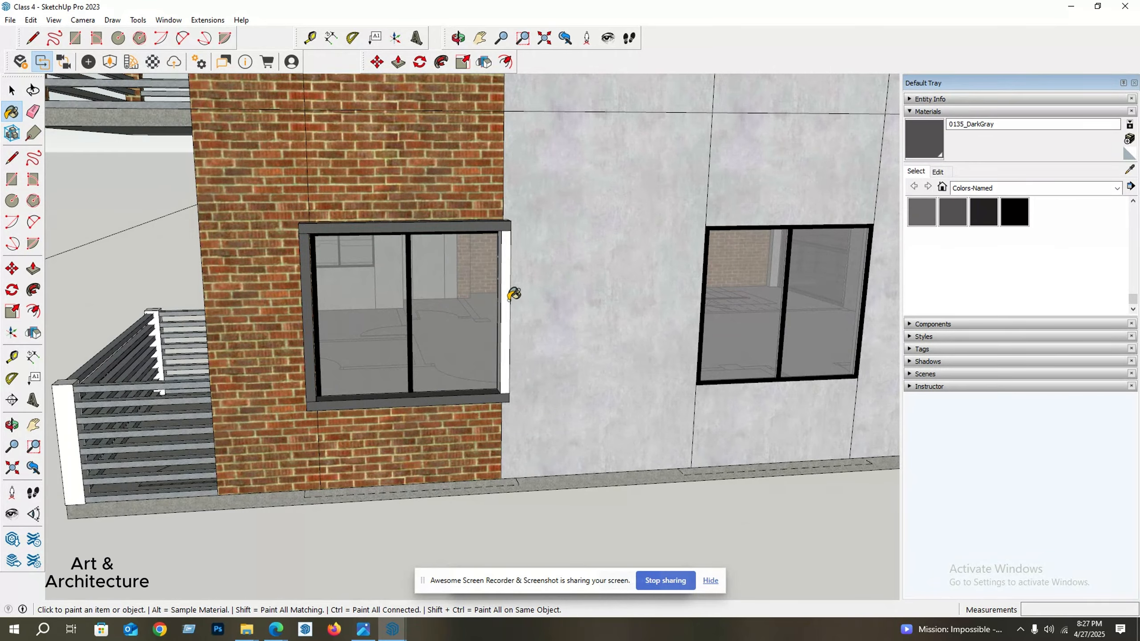
key("space")
Rename the frame's dark gray material Sun Shade.
scroll(489, 315, "down", 3)
scroll(476, 366, "down", 3)
middle_click_drag(475, 367, 387, 385)
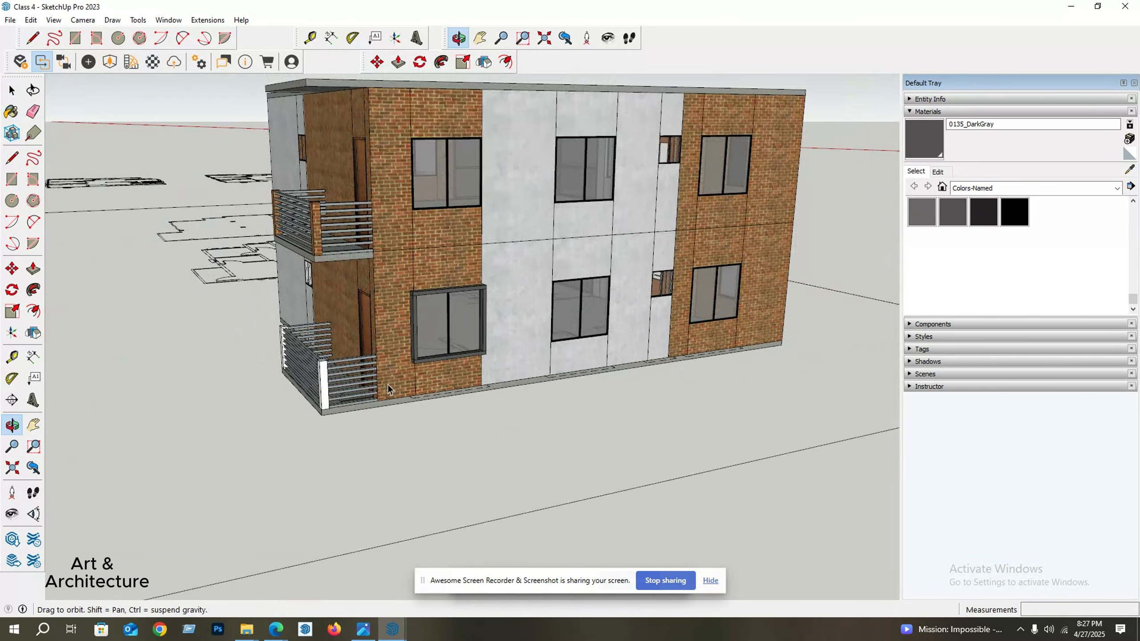
left_click(937, 171)
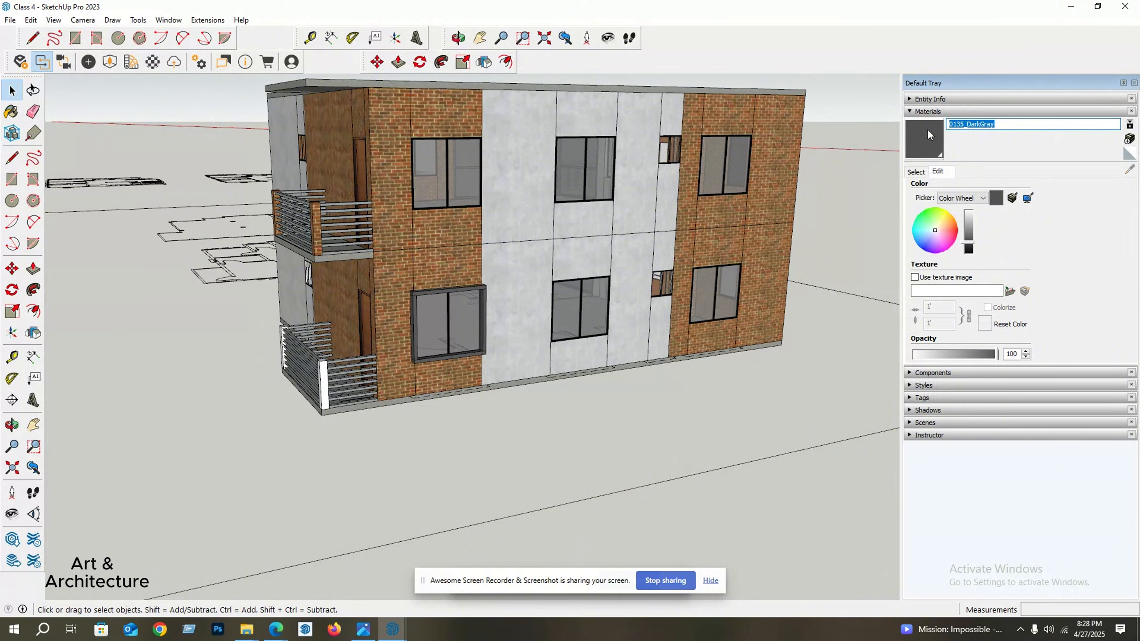
type("Sun Shade")
left_click(917, 172)
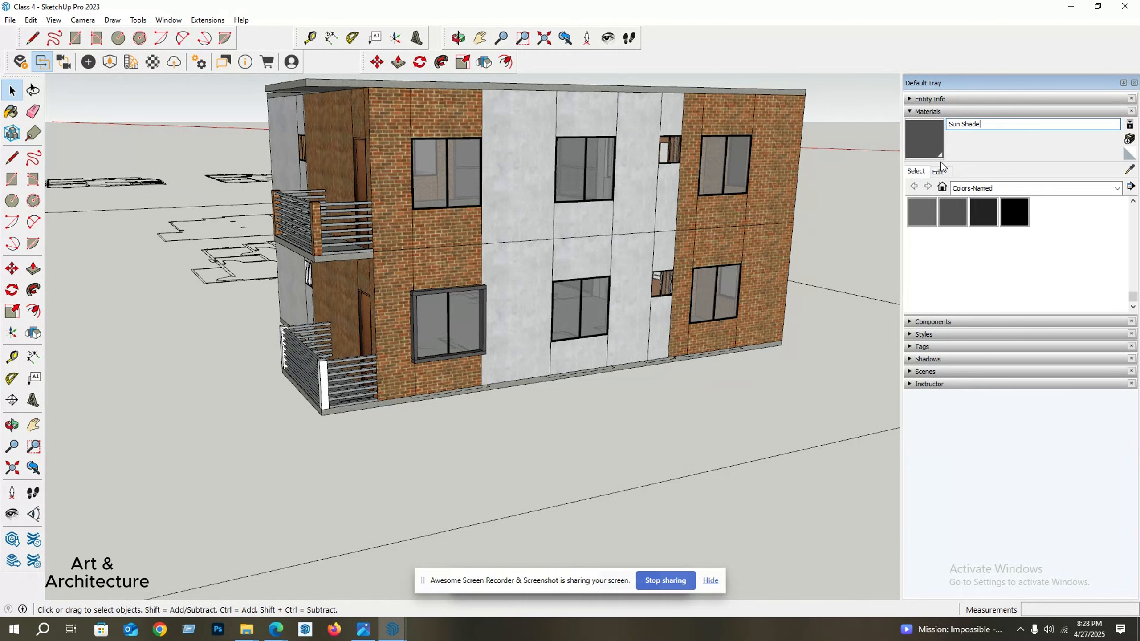
Lighten the Sun Shade material's colour to a medium gray.
left_click(939, 172)
left_click_drag(969, 248, 971, 235)
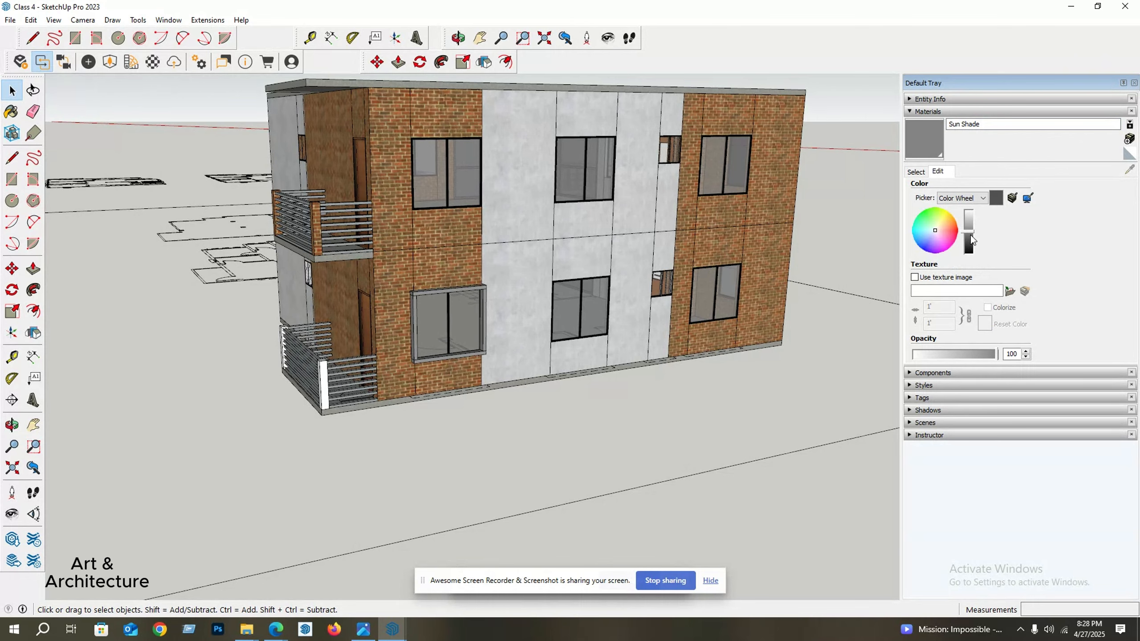
left_click(916, 171)
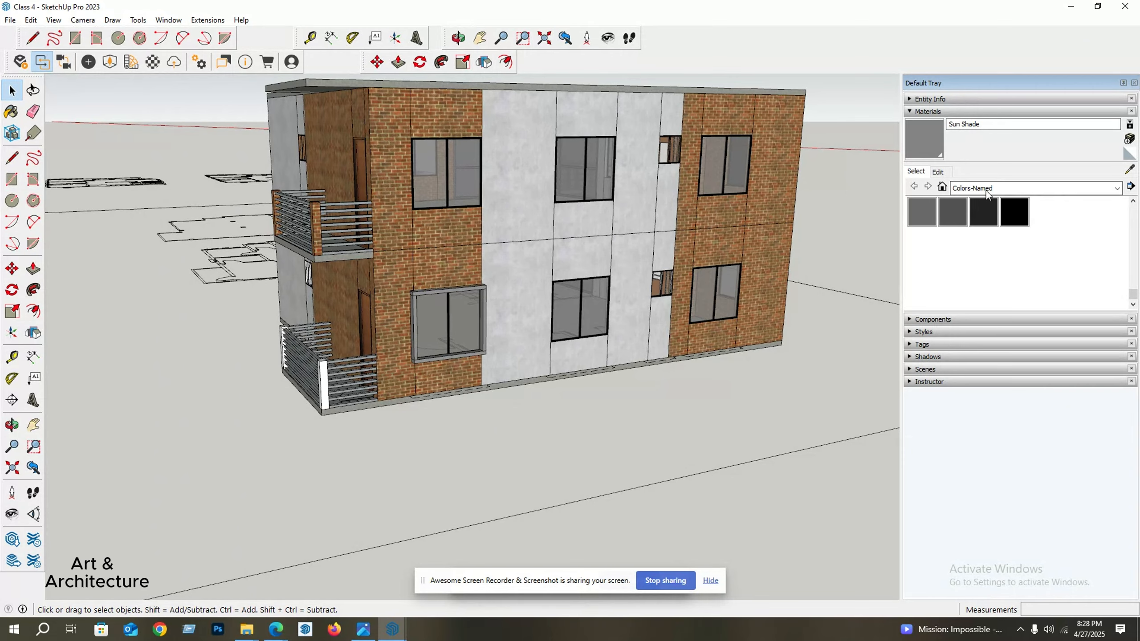
Select the four bars of the ground-floor window frame and make them a single group.
scroll(969, 251, "up", 3)
scroll(980, 267, "down", 3)
mouse_move(391, 334)
middle_mouse_down()
mouse_move(461, 314)
mouse_move(386, 388)
mouse_move(643, 317)
middle_mouse_up()
scroll(398, 333, "down", 3)
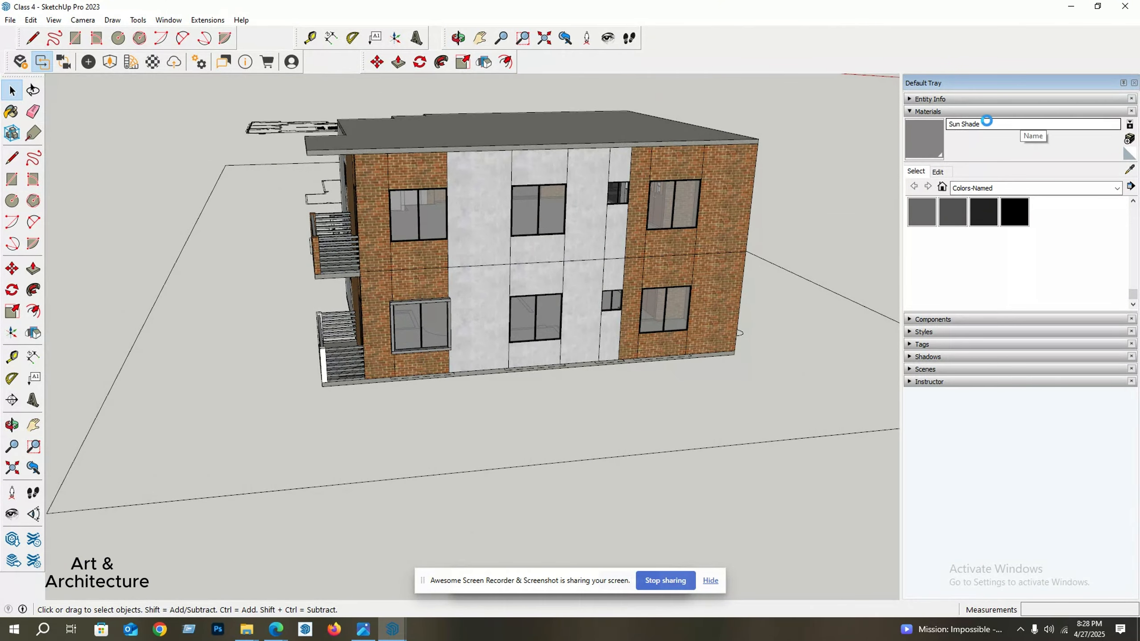
scroll(265, 276, "down", 3)
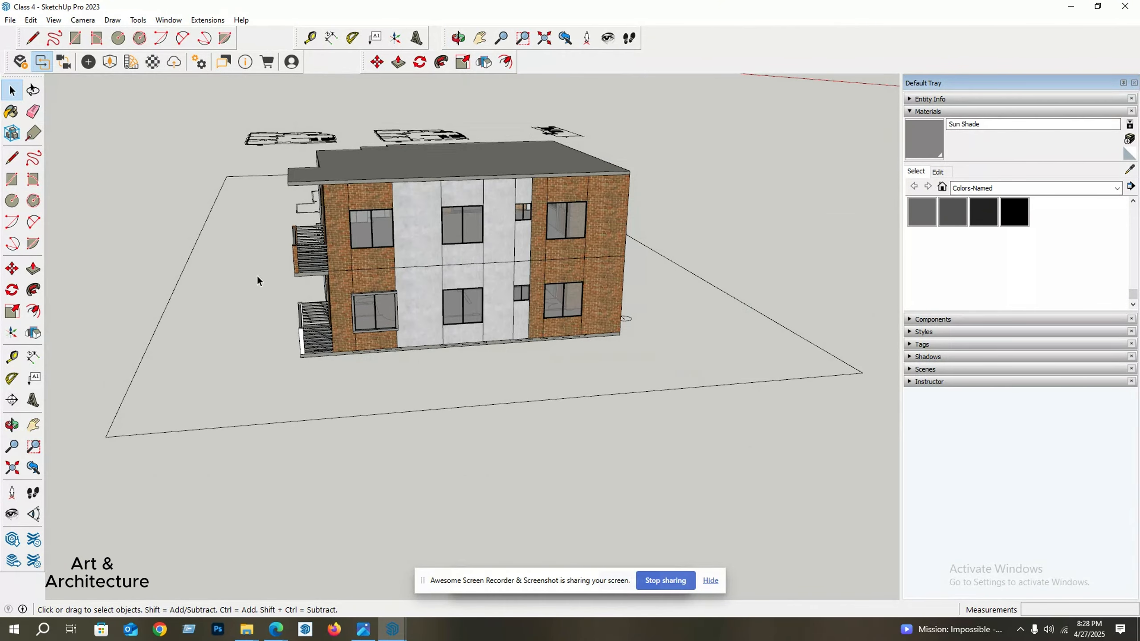
mouse_move(257, 274)
middle_mouse_down()
mouse_move(409, 305)
mouse_move(460, 290)
mouse_move(385, 293)
middle_mouse_up()
scroll(384, 292, "up", 3)
scroll(384, 296, "up", 3)
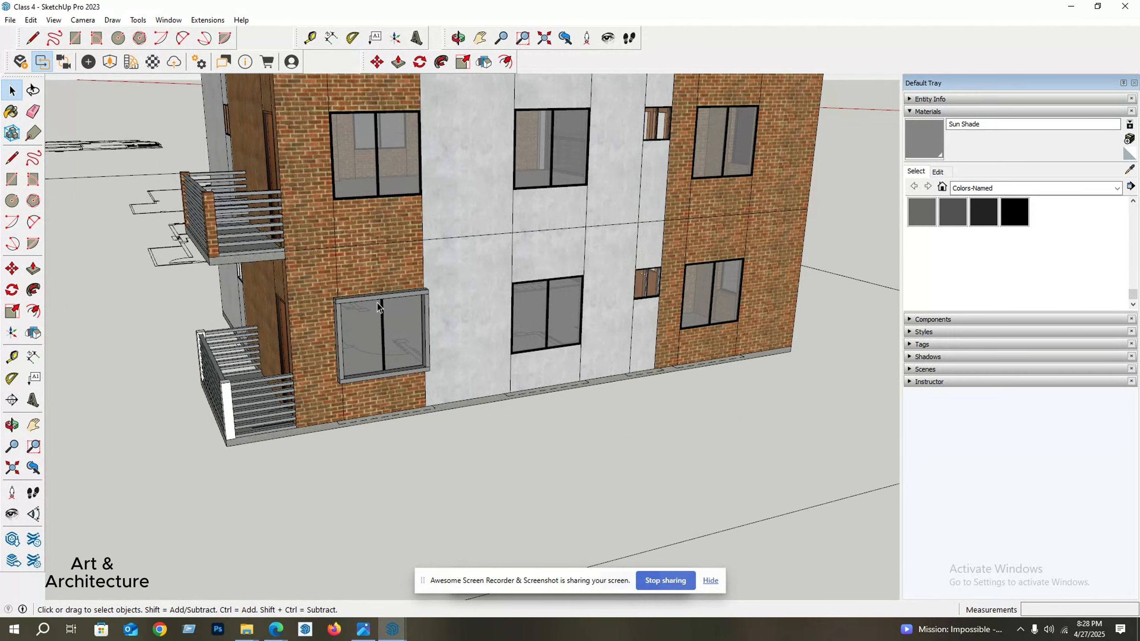
left_click(379, 297)
left_click(342, 342, "ctrl")
left_click(428, 317, "ctrl")
middle_click_drag(428, 317, 330, 359)
middle_click_drag(395, 335, 376, 302)
scroll(376, 302, "up", 3)
scroll(376, 302, "up", 5)
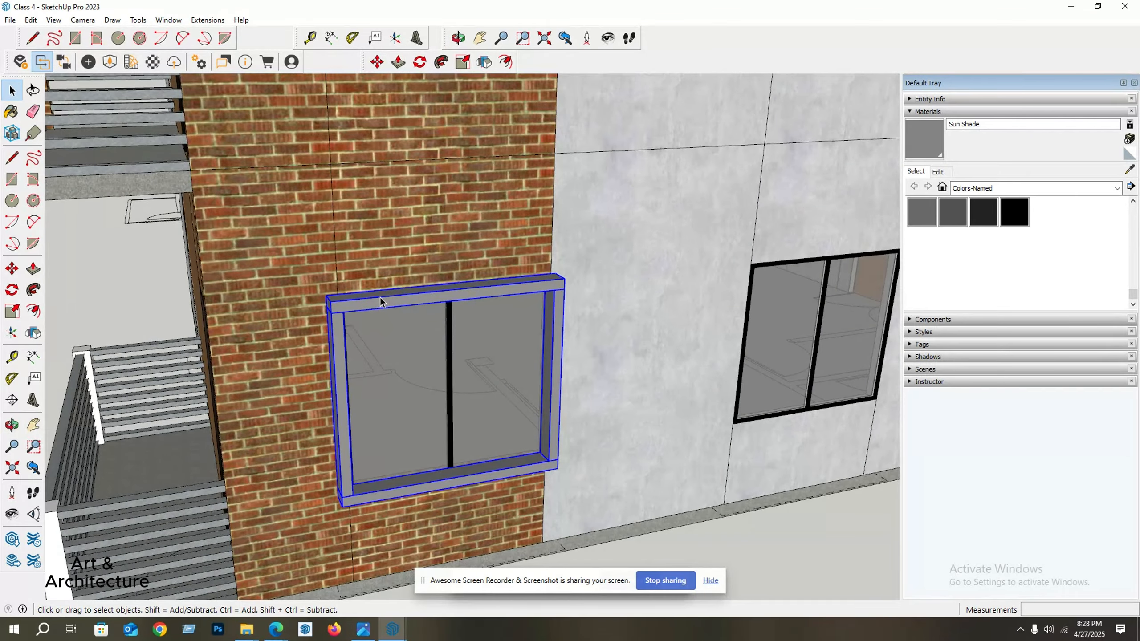
middle_click_drag(379, 298, 401, 298)
right_click(401, 298)
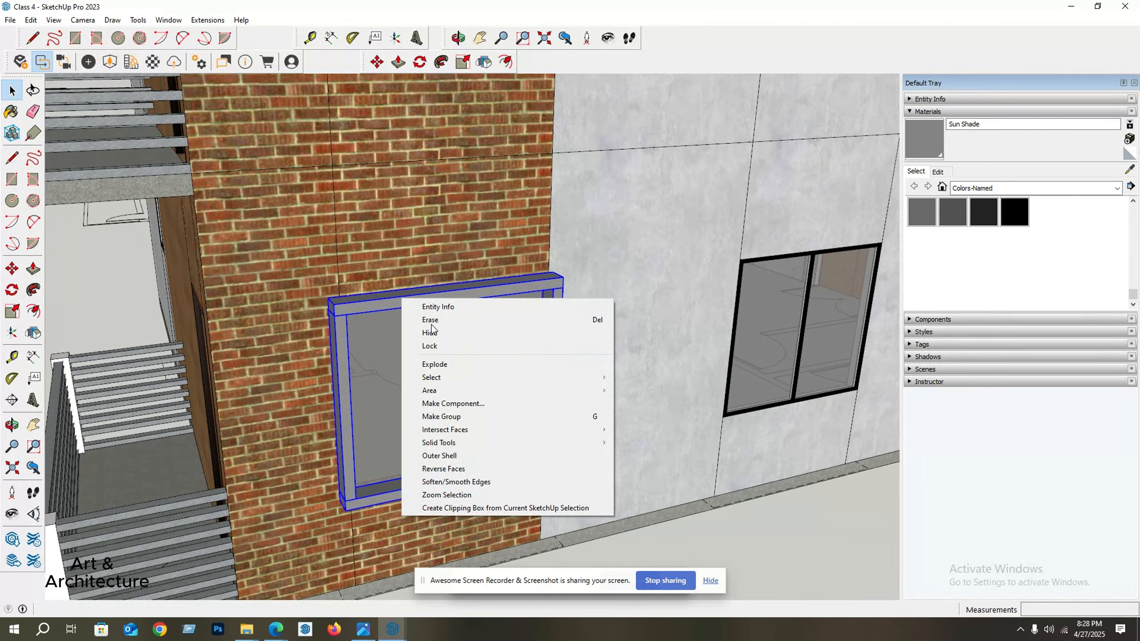
left_click(468, 416)
Copy the frame group about 10' straight up onto the upper-floor window above it.
scroll(518, 395, "down", 5)
middle_click_drag(514, 422, 530, 451)
middle_click_drag(396, 441, 367, 421)
key("m")
scroll(503, 399, "up", 3)
scroll(382, 405, "down", 3)
scroll(368, 421, "up", 3)
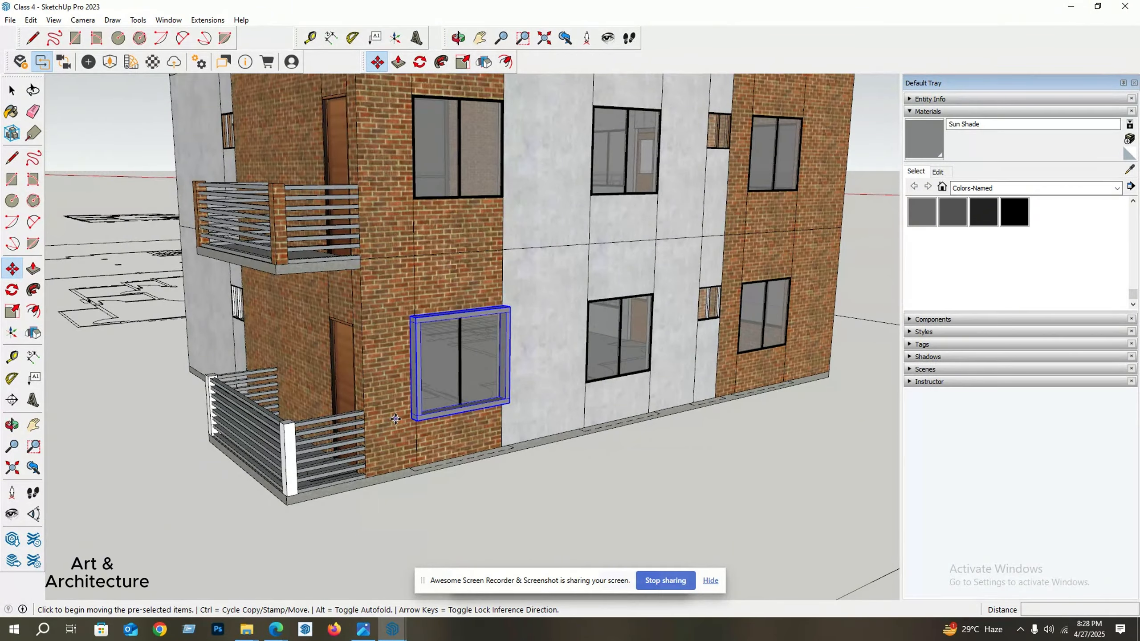
scroll(401, 417, "up", 2)
scroll(412, 410, "up", 3)
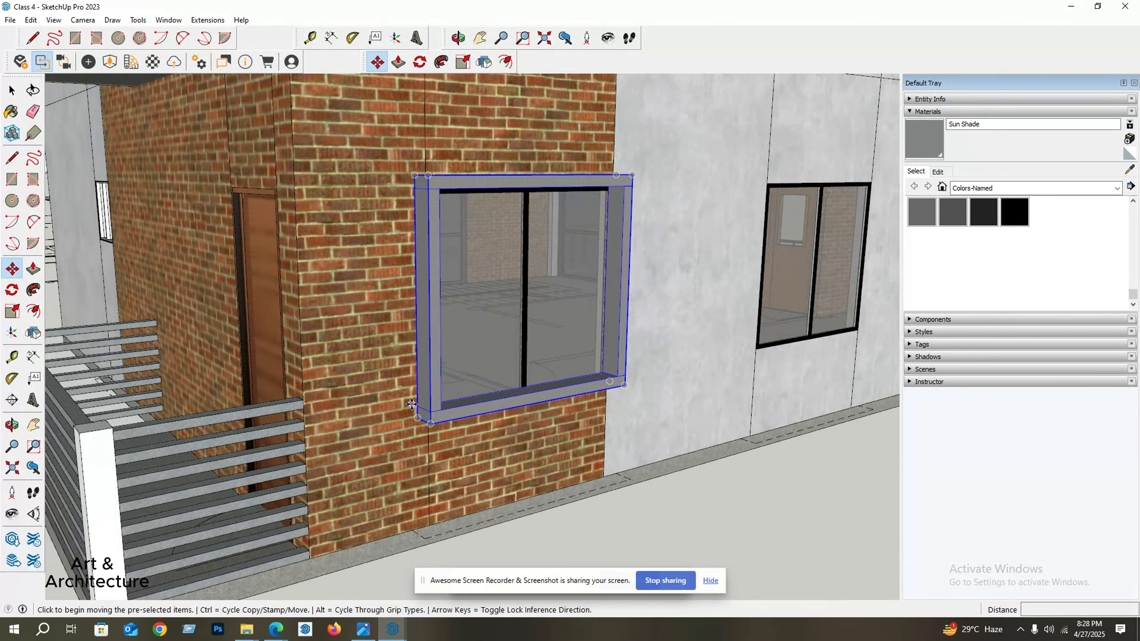
left_click(416, 409)
scroll(425, 351, "down", 5)
key("ctrl")
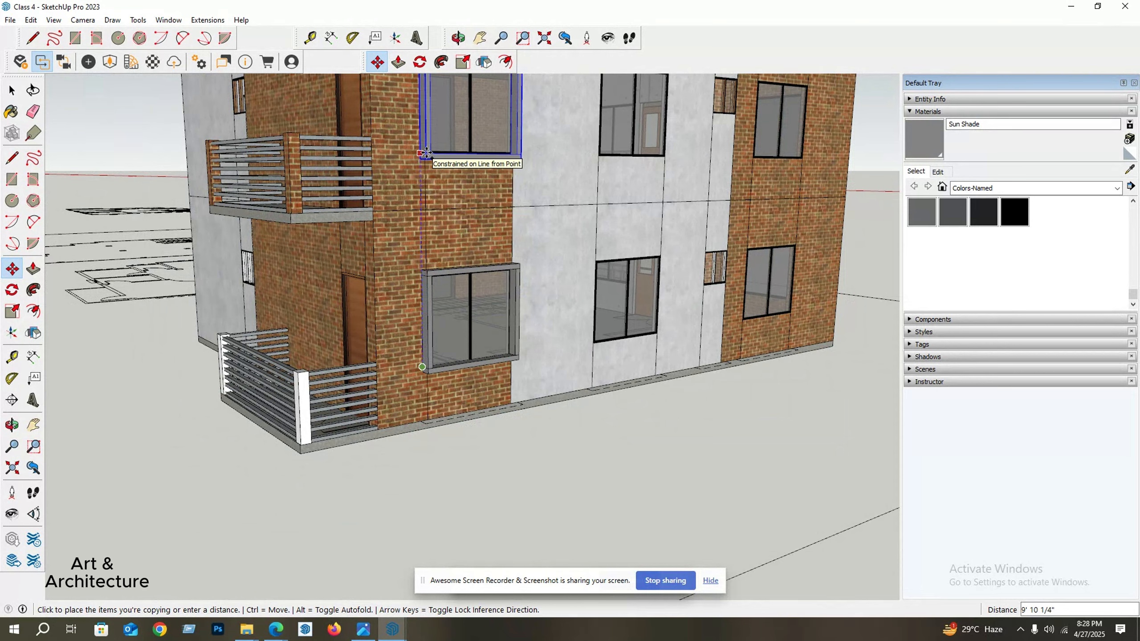
left_click(424, 150)
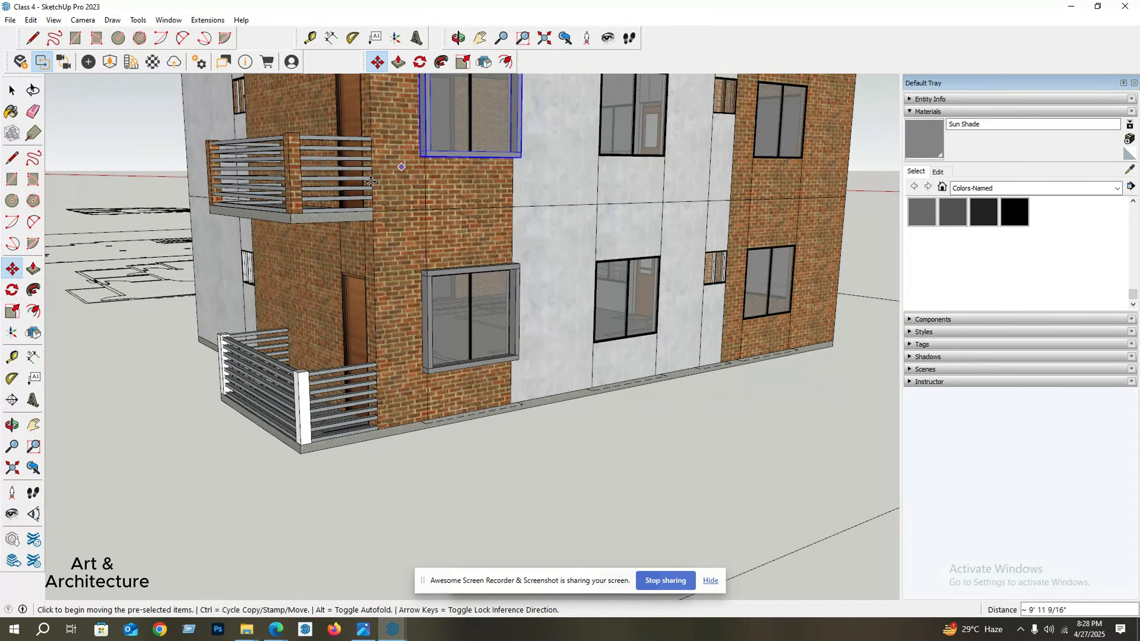
Copy the upper and ground-floor sun-shade frames together 10' 7 1/2" along the facade onto the two concrete-wall windows.
scroll(521, 273, "down", 1)
middle_click_drag(423, 173, 361, 285)
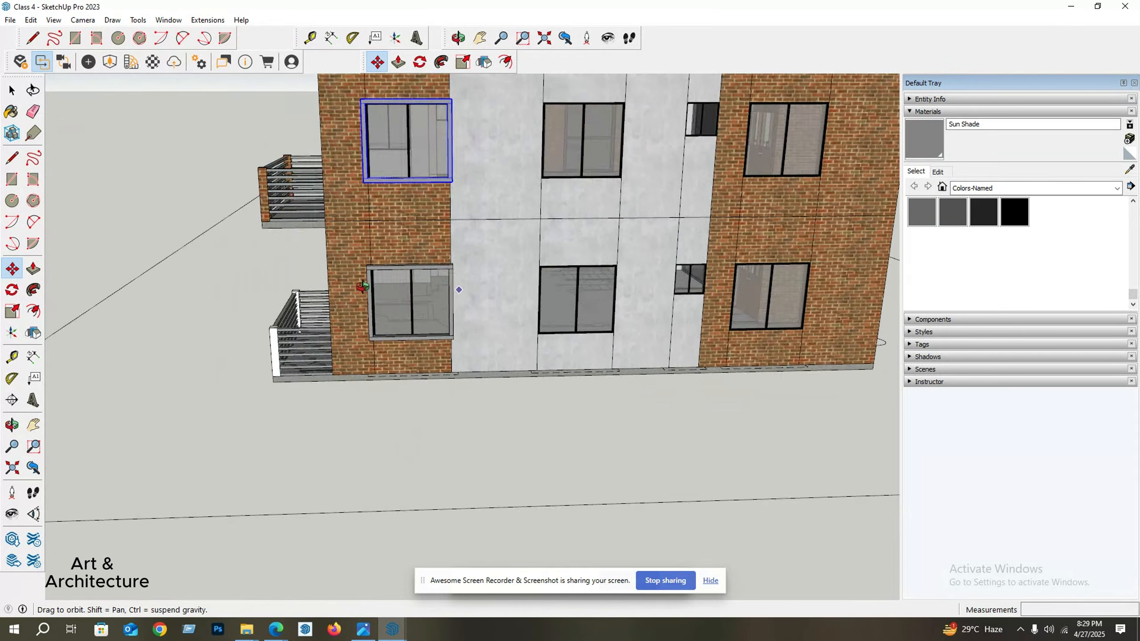
scroll(418, 335, "up", 2)
key("space")
left_click(414, 338, "ctrl")
scroll(378, 324, "down", 4)
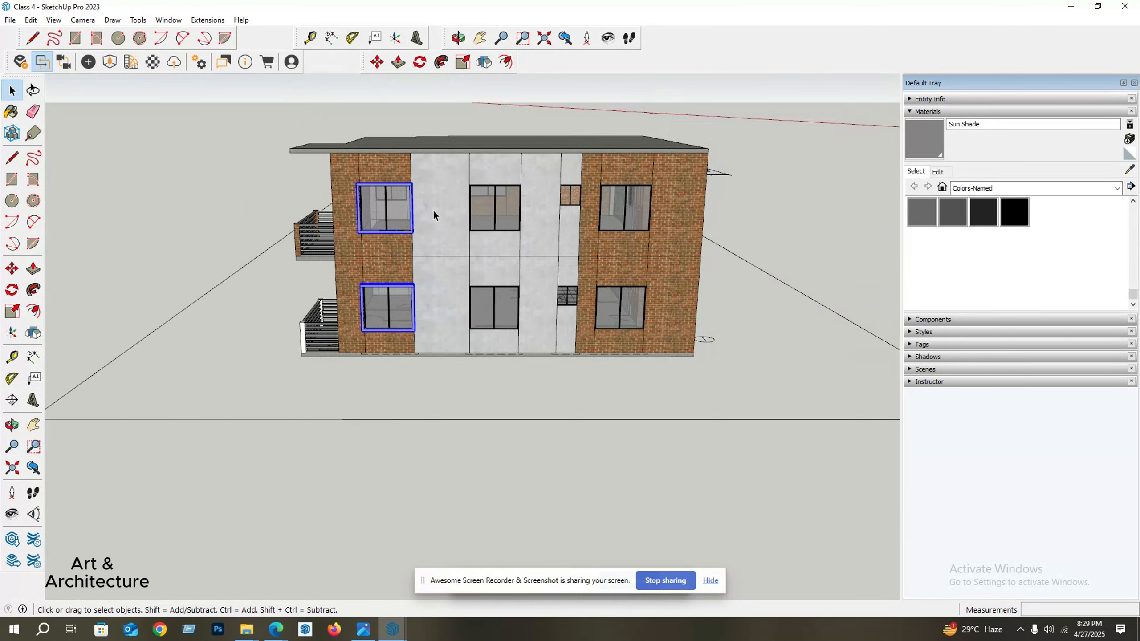
scroll(430, 199, "up", 2)
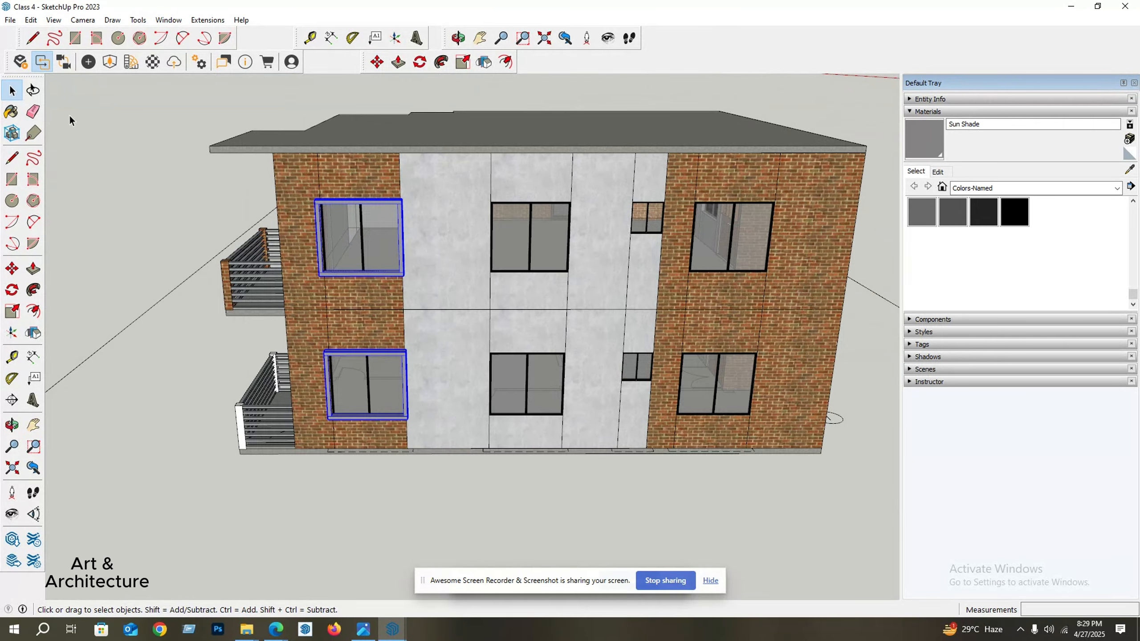
left_click(12, 268)
scroll(397, 155, "up", 3)
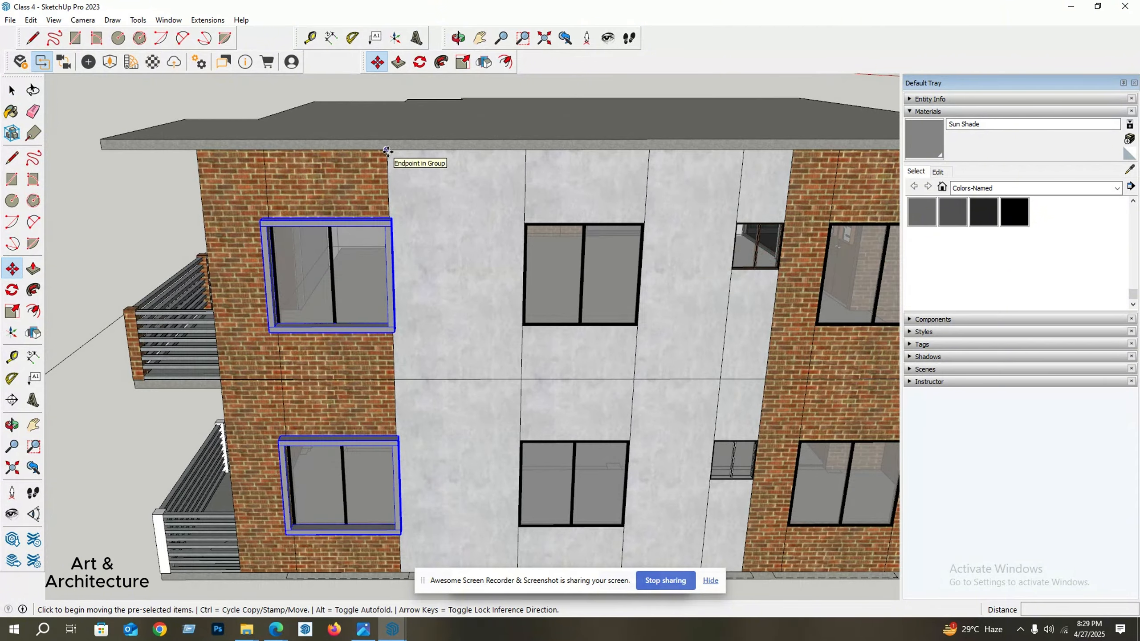
left_click(387, 150)
scroll(387, 151, "down", 4)
key("ctrl")
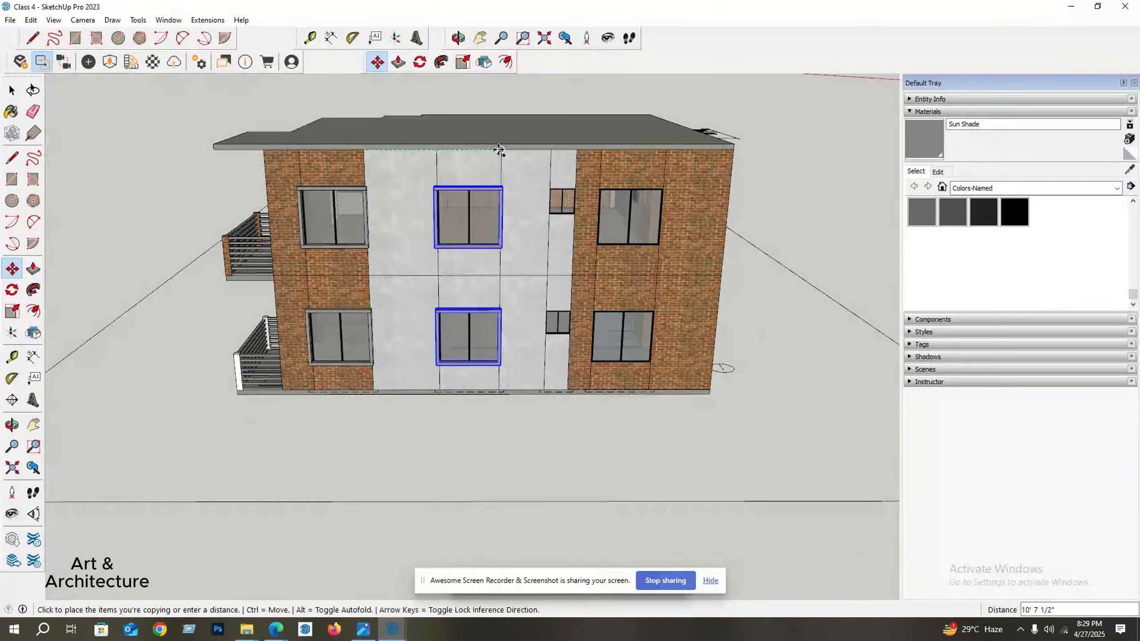
scroll(499, 151, "up", 2)
left_click(500, 149)
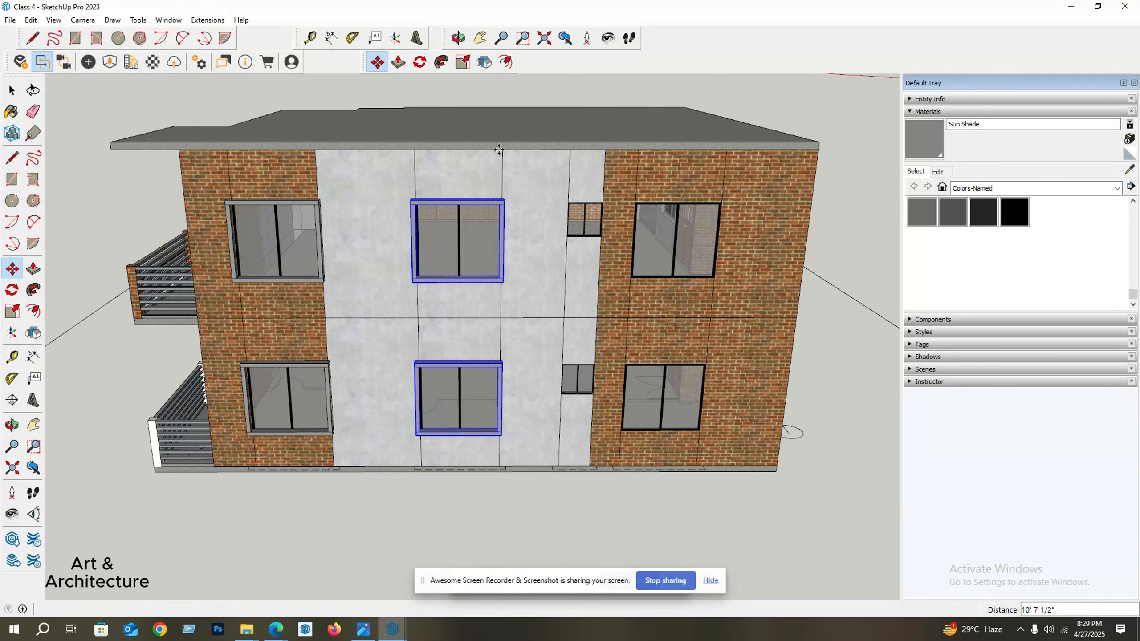
Copy the two concrete-wall frames 12' 8 1/2" further along the facade onto the large windows of the far brick bay.
left_click(504, 150)
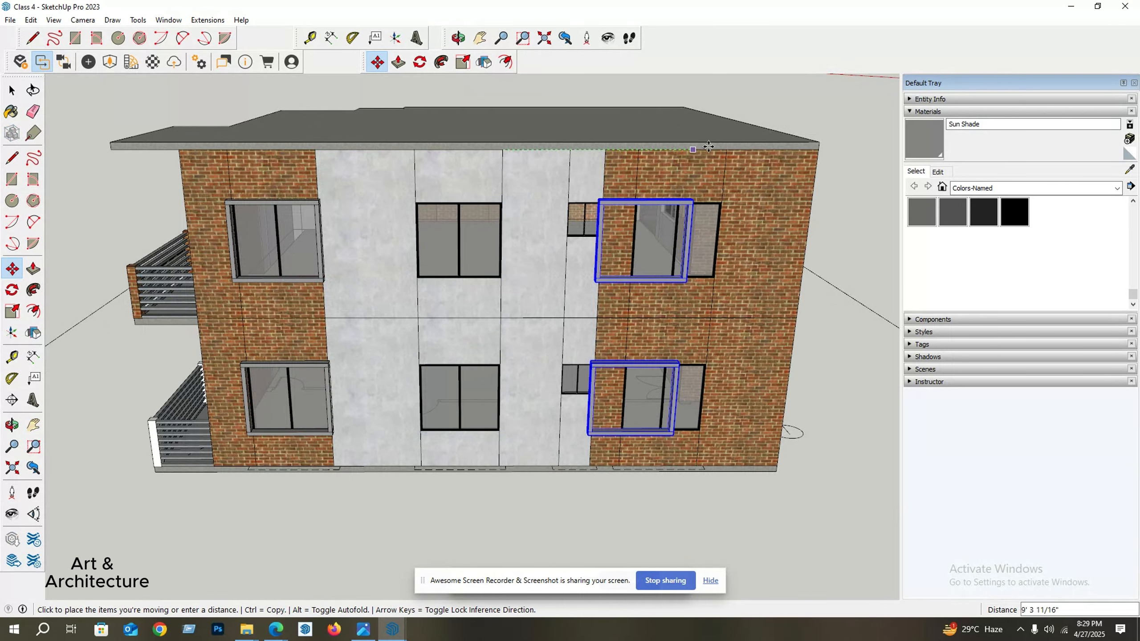
scroll(726, 149, "up", 2)
left_click(726, 148)
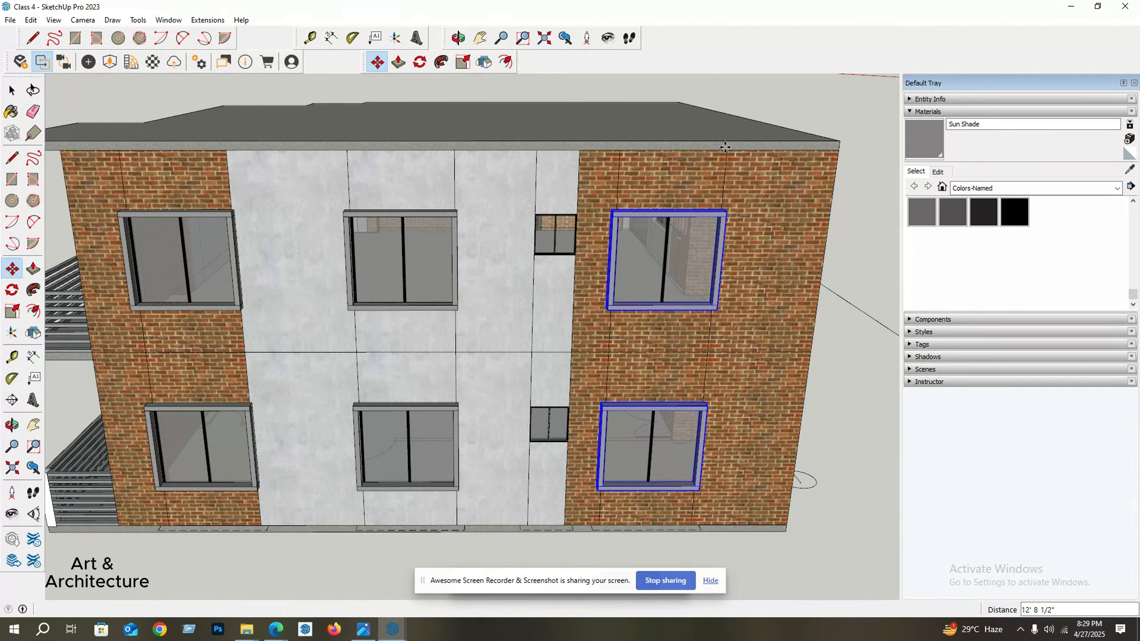
key("space")
scroll(554, 183, "down", 5)
left_click(580, 392)
Copy the two frames nearest the building's corner about 16' 6" away to a spot in front of the adjoining brick end wall.
middle_click_drag(603, 292, 319, 305)
scroll(458, 330, "up", 6)
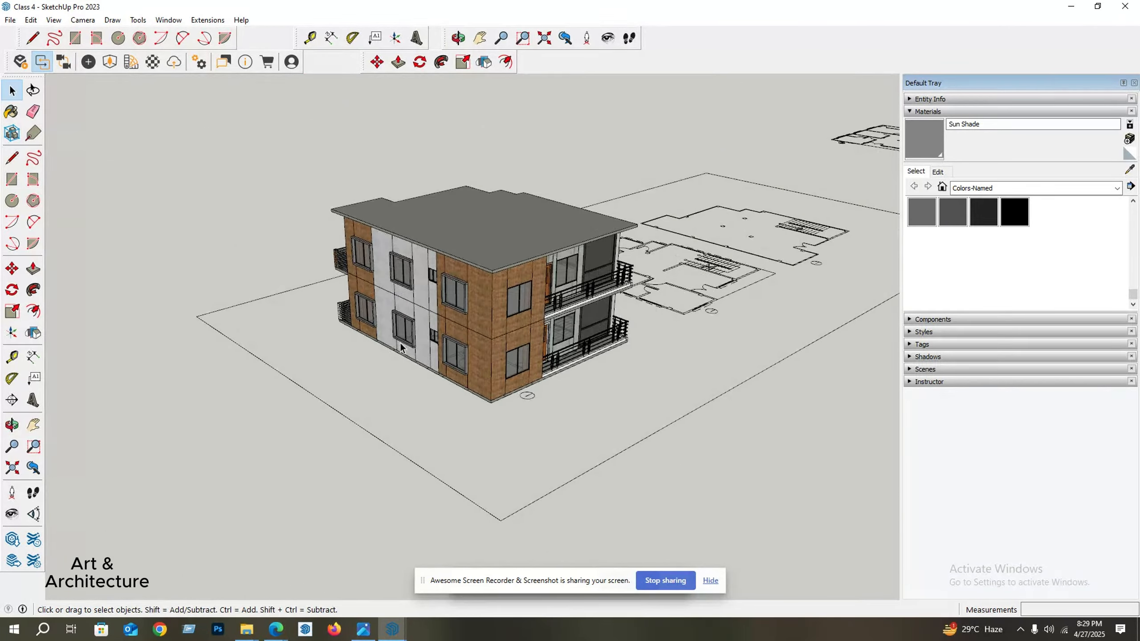
middle_click_drag(467, 324, 429, 269)
left_click(429, 269)
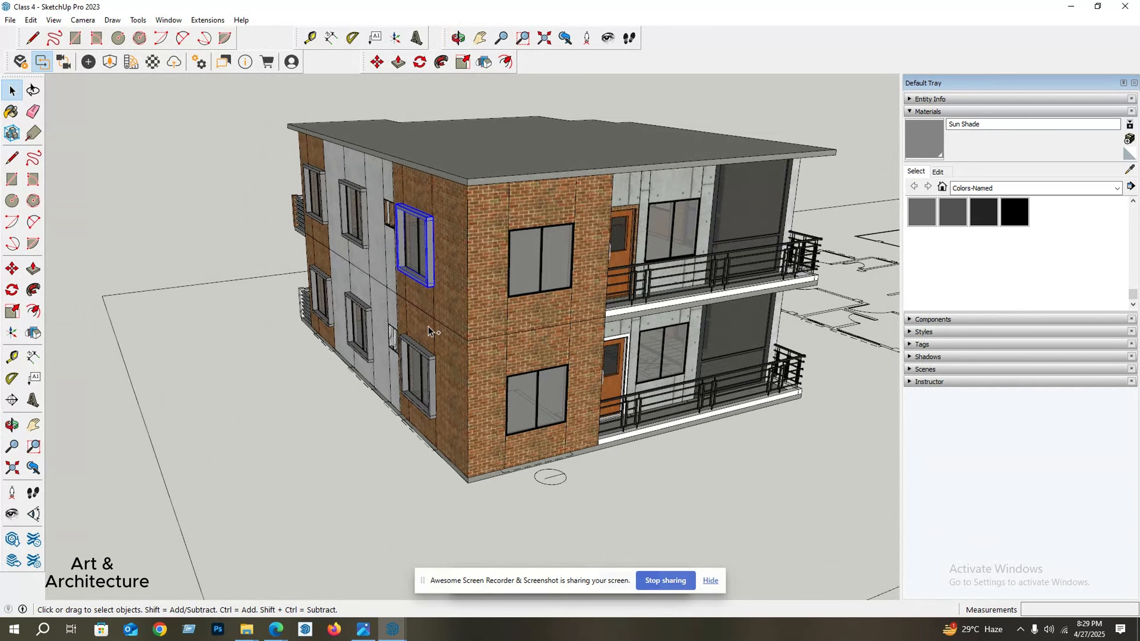
left_click(430, 364, "shift")
scroll(429, 364, "down", 5)
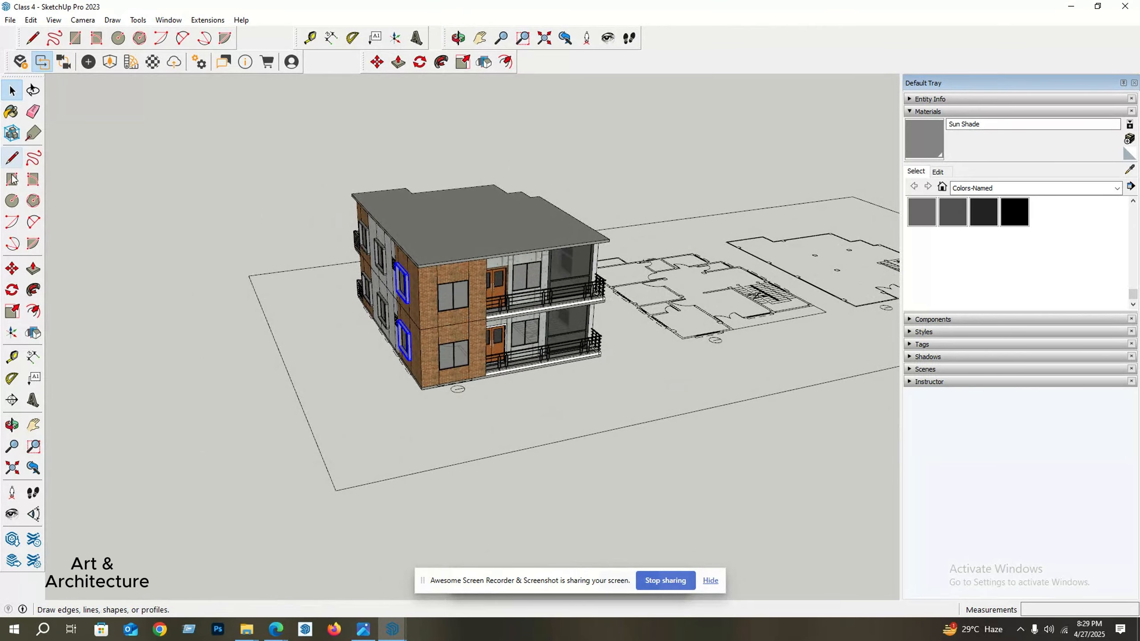
left_click(16, 269)
left_click(412, 397)
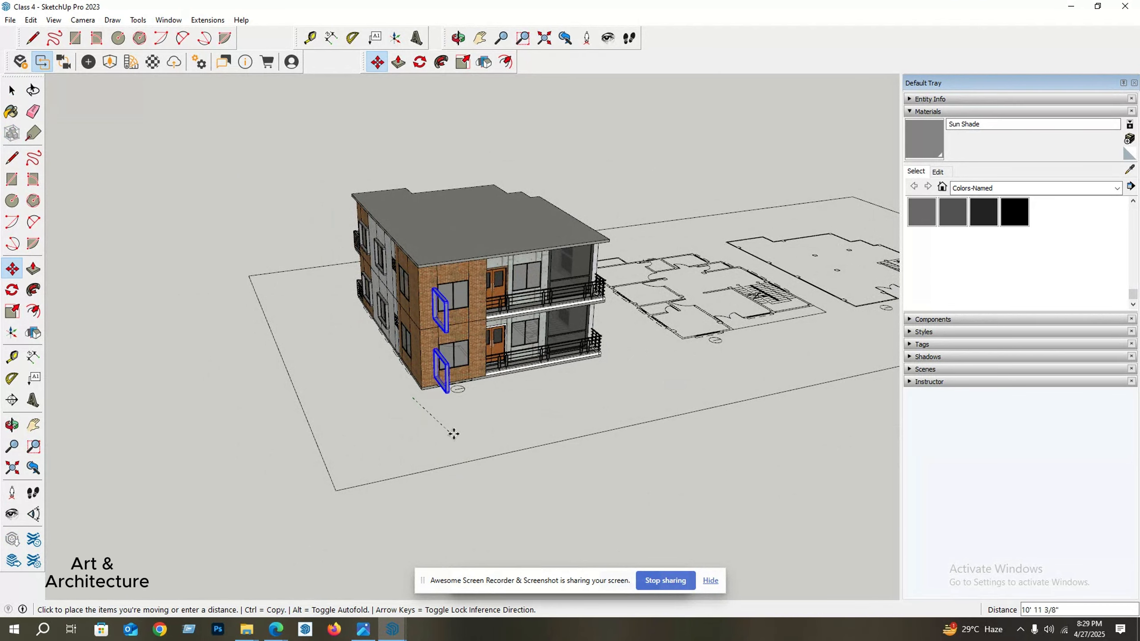
key("ctrl")
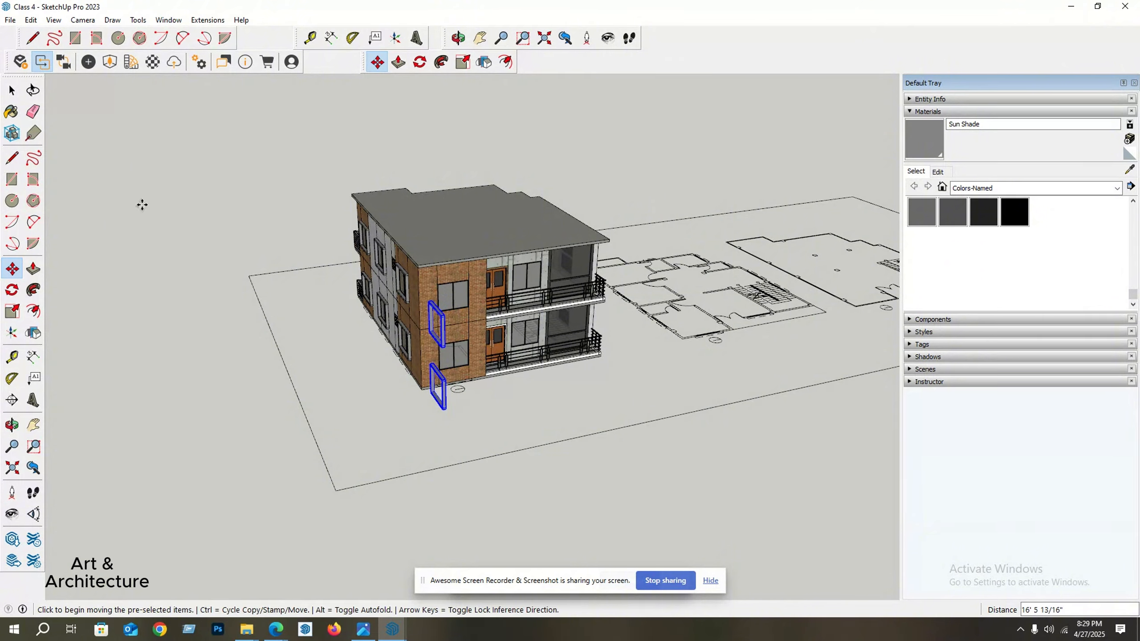
Rotate the two copied frames about the vertical axis until they run parallel to the brick end wall.
left_click(11, 289)
scroll(449, 440, "up", 5)
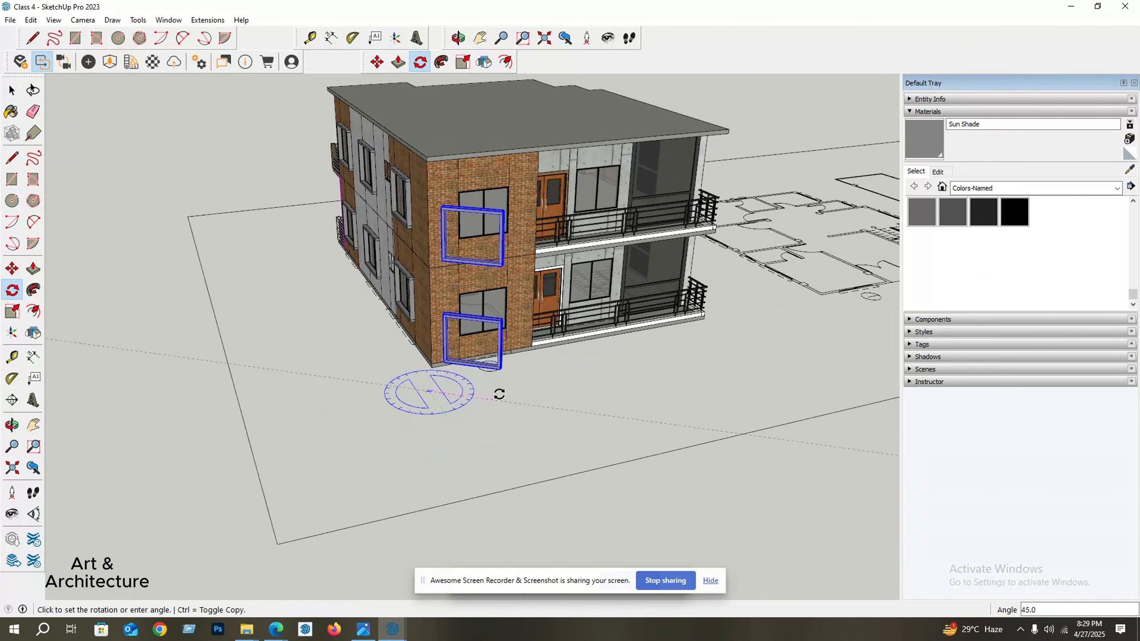
left_click(510, 374)
scroll(426, 355, "up", 2)
middle_click_drag(431, 357, 328, 373)
key("space")
Move the two rotated frames about 5' 1" onto the upper and lower windows of the brick end wall.
middle_click_drag(489, 171, 305, 220)
scroll(394, 186, "up", 2)
key("m")
scroll(331, 205, "up", 3)
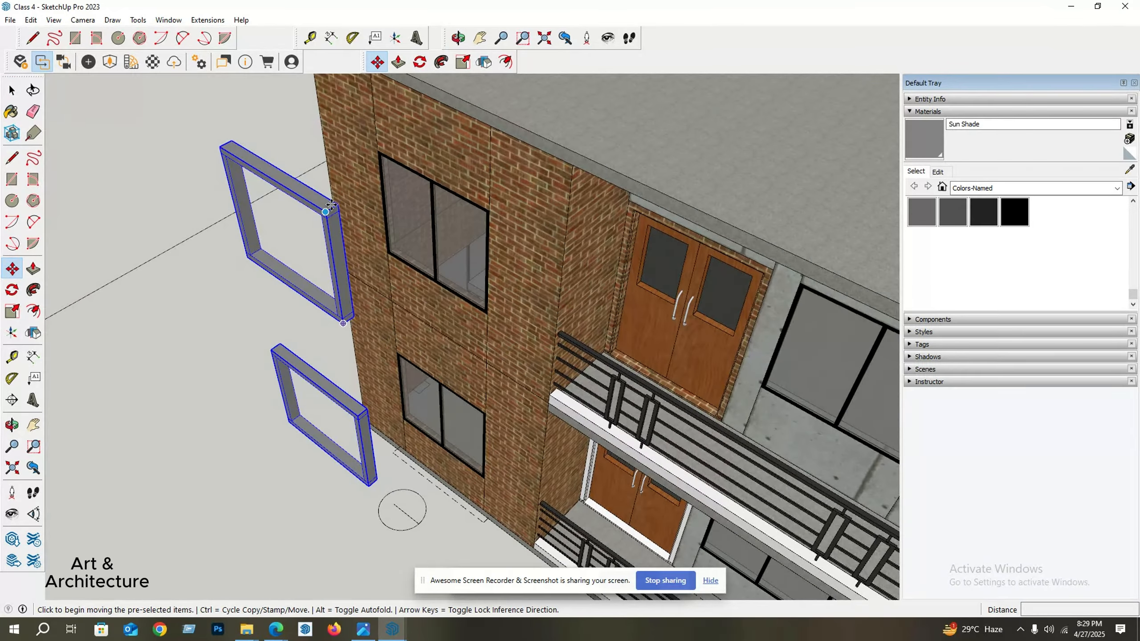
left_click(338, 204)
scroll(453, 198, "up", 1)
left_click(501, 197)
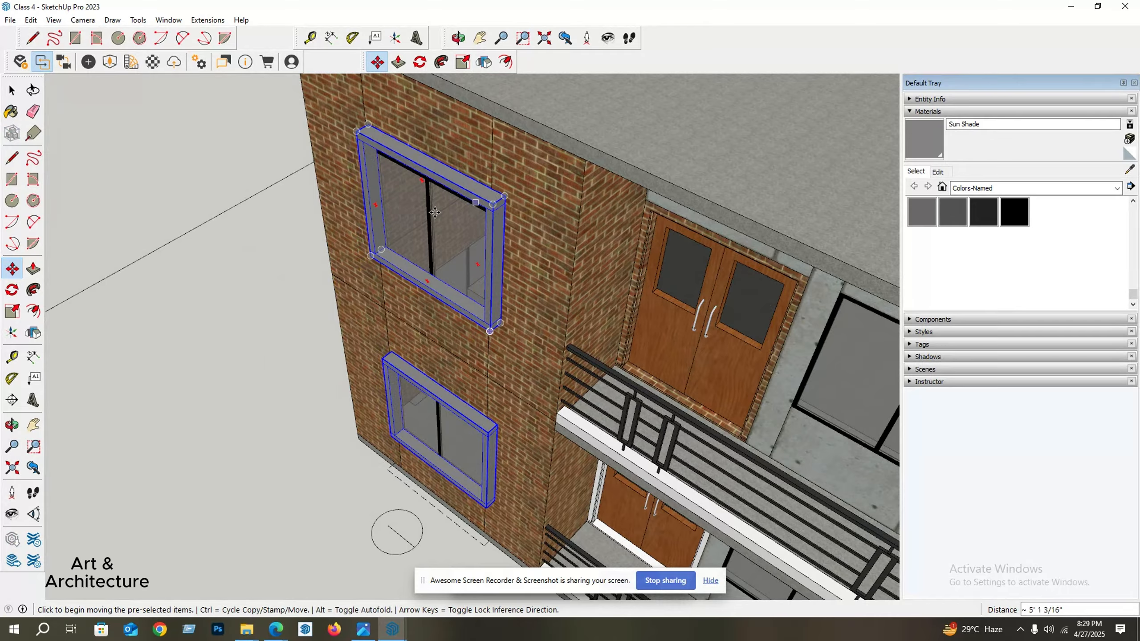
Shift the end-wall frames so the upper frame's inner top corner meets the corner of the black window frame.
middle_click_drag(427, 225, 505, 186)
scroll(428, 321, "down", 4)
middle_click_drag(428, 325, 287, 150)
scroll(491, 182, "up", 3)
scroll(606, 169, "up", 3)
scroll(512, 270, "up", 3)
left_click(533, 265)
scroll(341, 166, "up", 2)
middle_click_drag(400, 186, 364, 153)
scroll(364, 154, "up", 3)
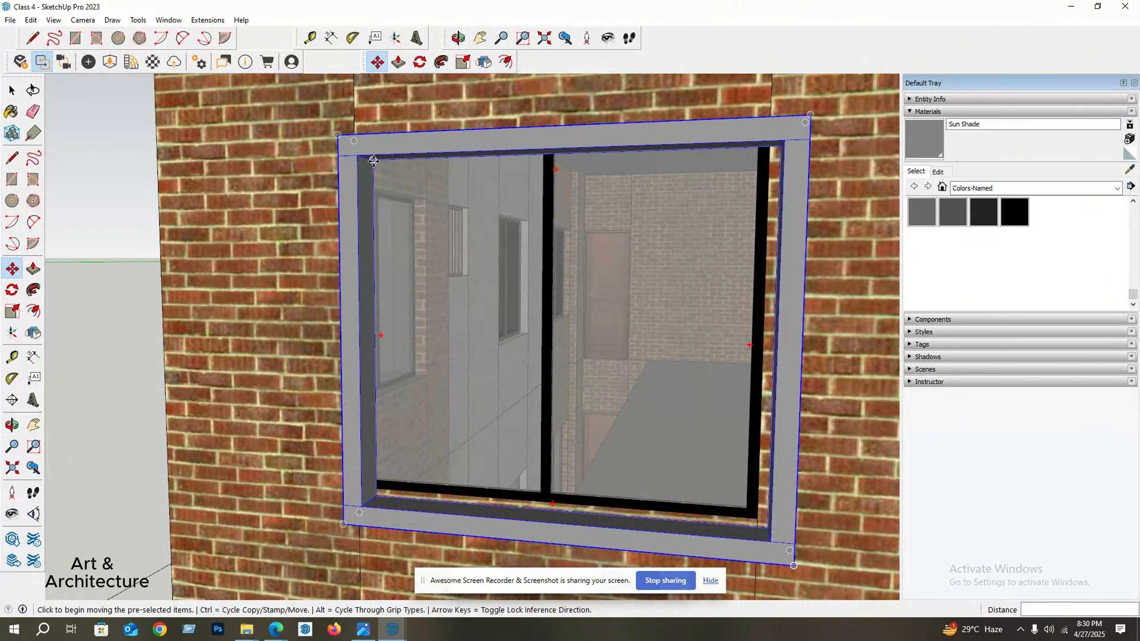
left_click(373, 160)
scroll(357, 158, "up", 5)
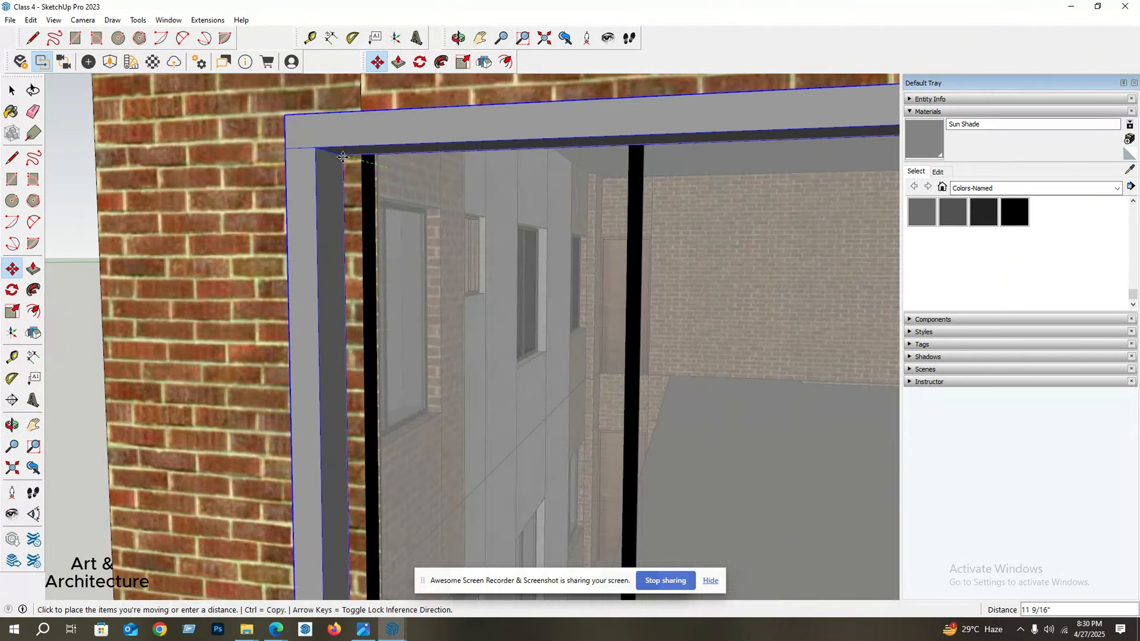
scroll(343, 157, "up", 1)
middle_click_drag(351, 149, 367, 88)
scroll(337, 159, "up", 1)
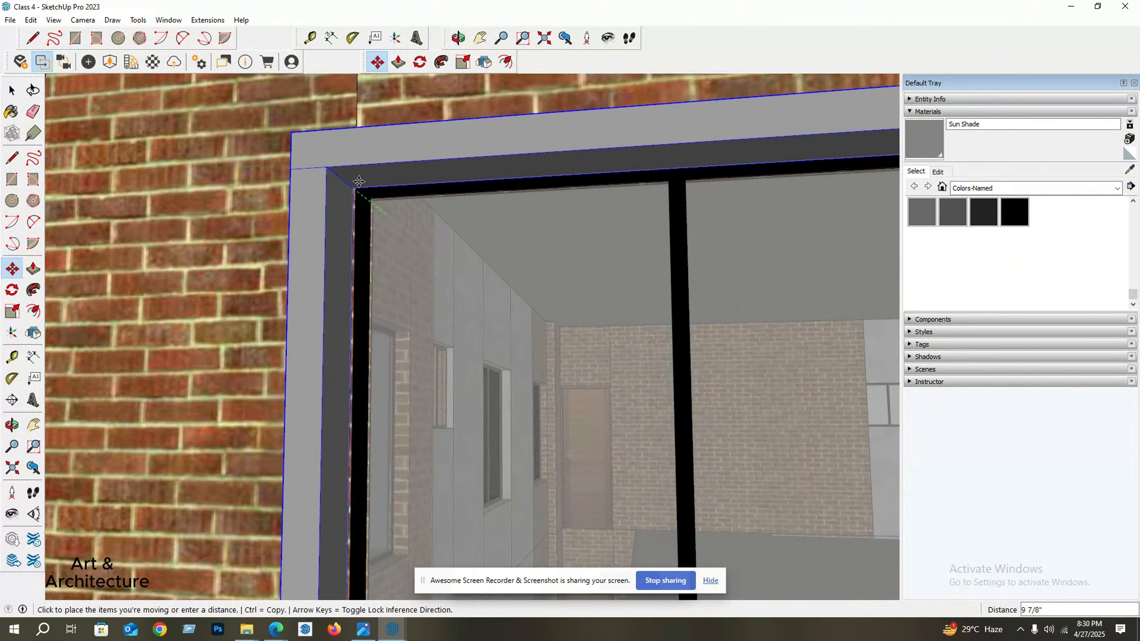
left_click(359, 180)
Nudge the end-wall frames again from their inner top corner to close the remaining offset from the window corner.
scroll(361, 183, "up", 1)
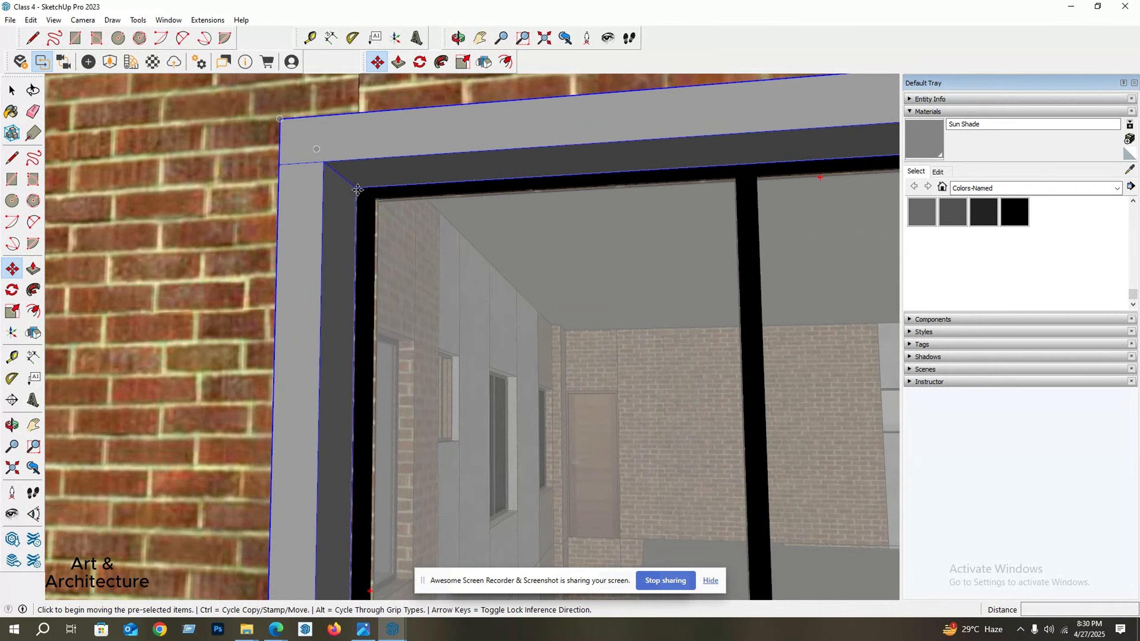
left_click(358, 190)
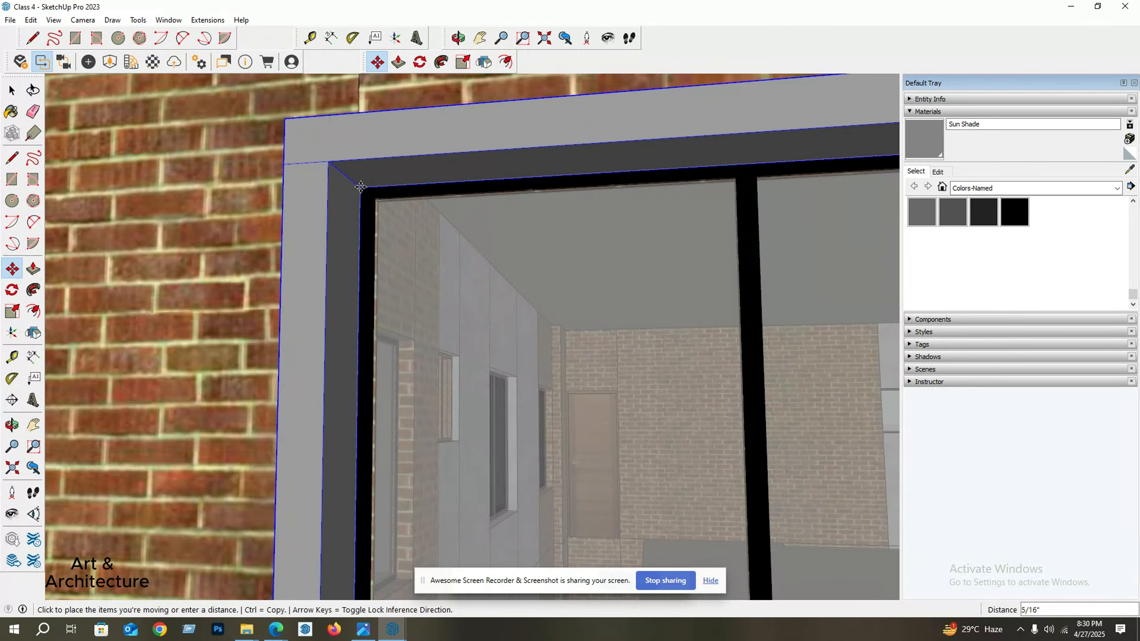
left_click(354, 186)
scroll(351, 185, "down", 1)
middle_click_drag(351, 186, 281, 110)
scroll(299, 126, "up", 1)
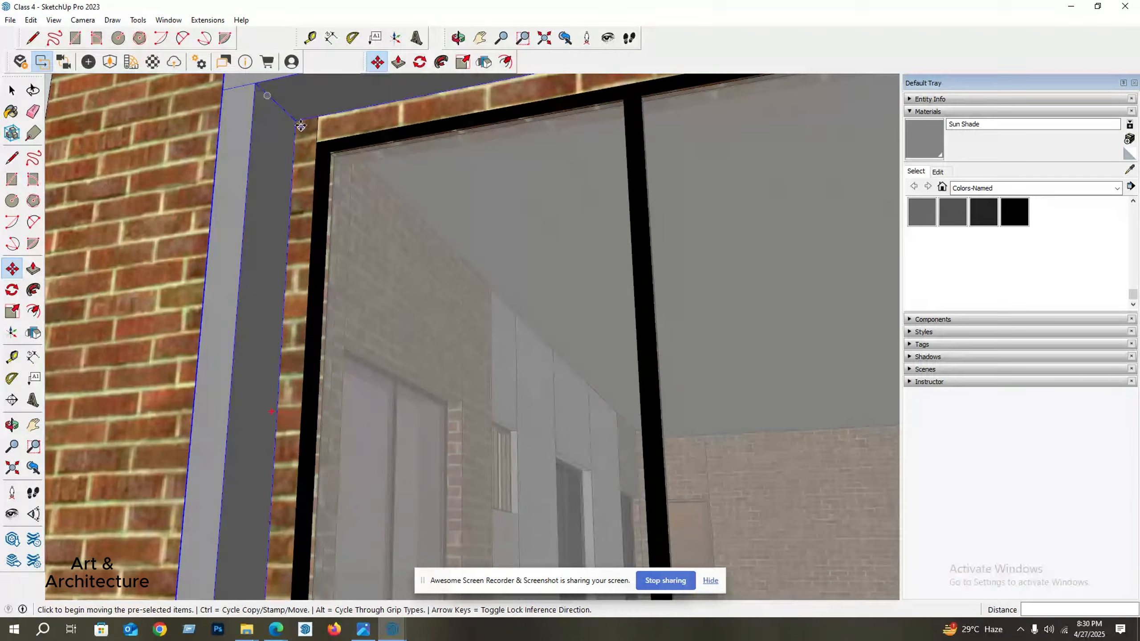
left_click(301, 125)
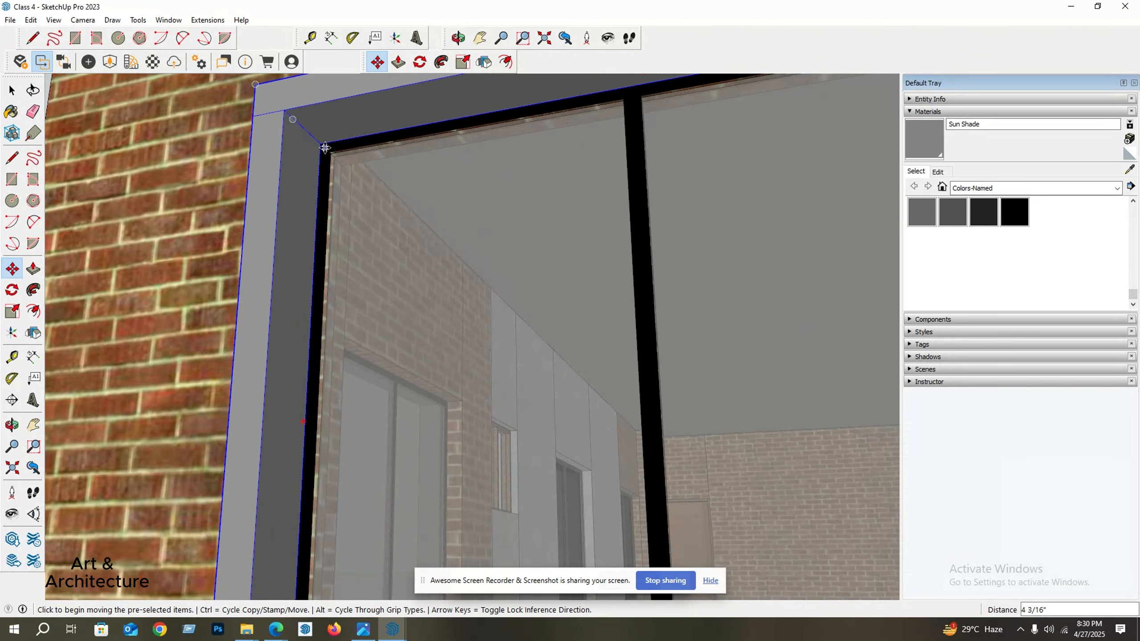
left_click(323, 144)
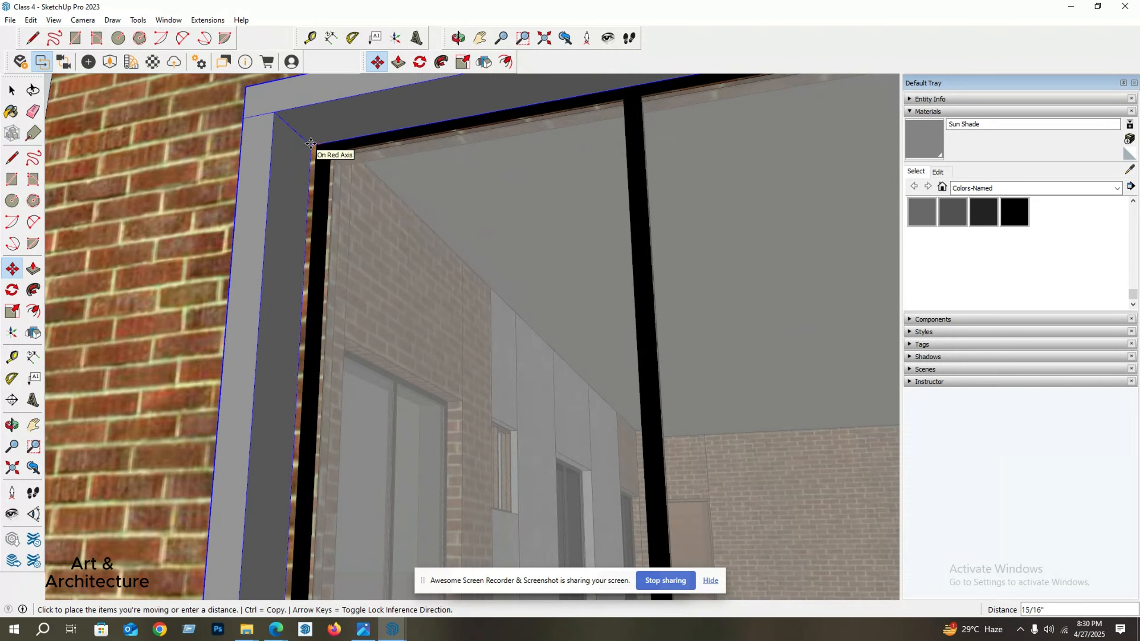
Fine-adjust the end-wall frames sideways by about 7/8" at the window's top corner and clear the selection.
scroll(367, 314, "down", 4)
middle_click_drag(398, 408, 390, 261)
scroll(351, 195, "up", 2)
left_click(351, 194)
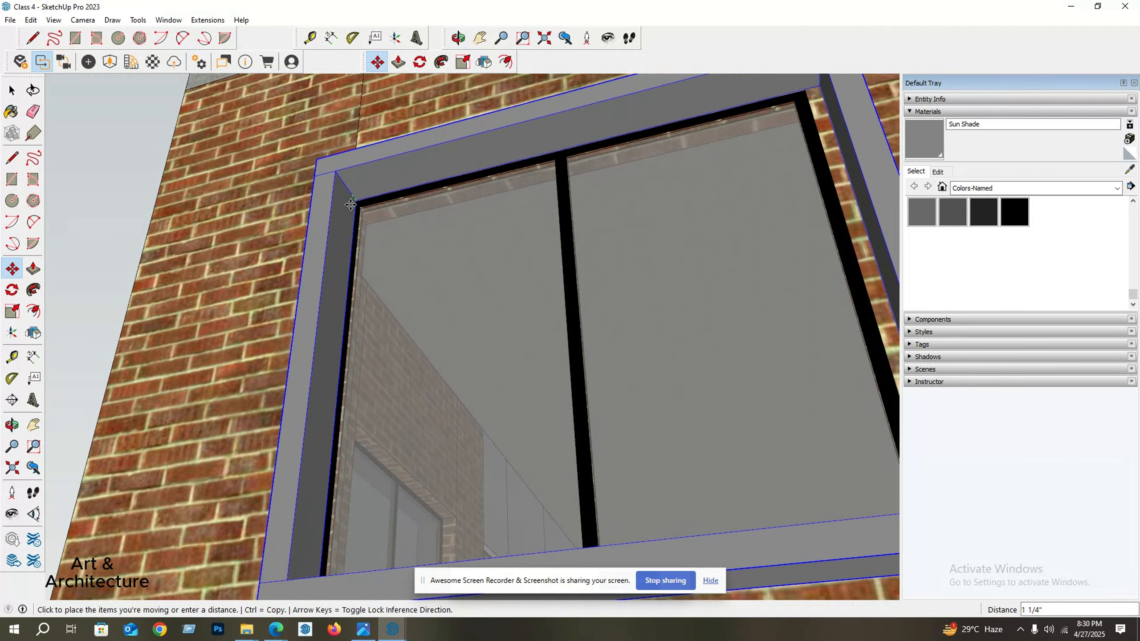
left_click(372, 198)
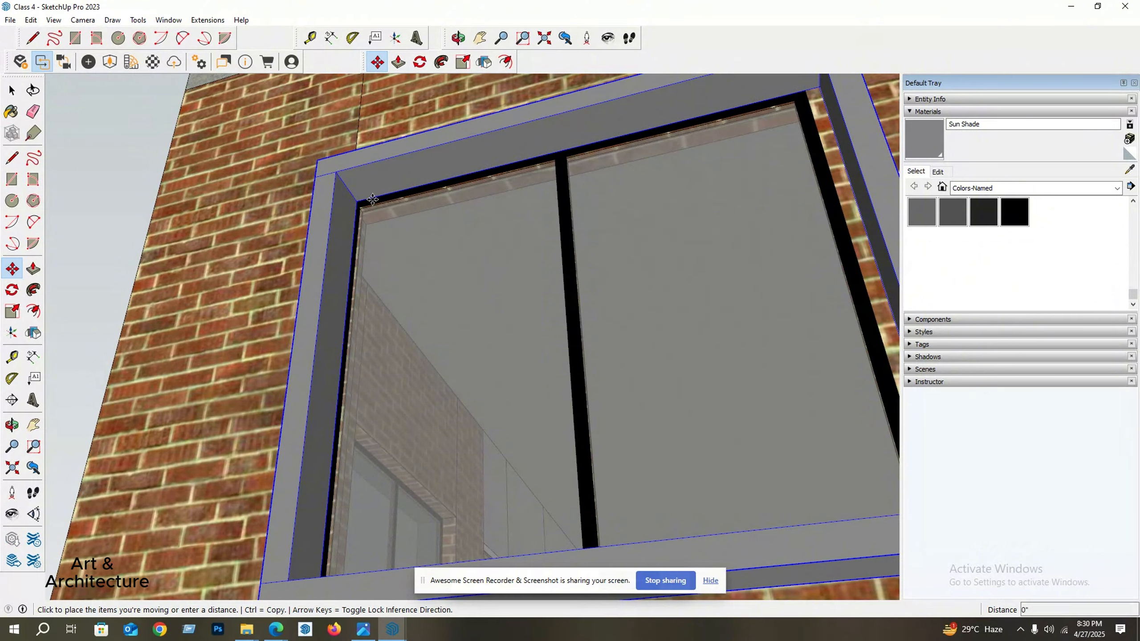
left_click(364, 198)
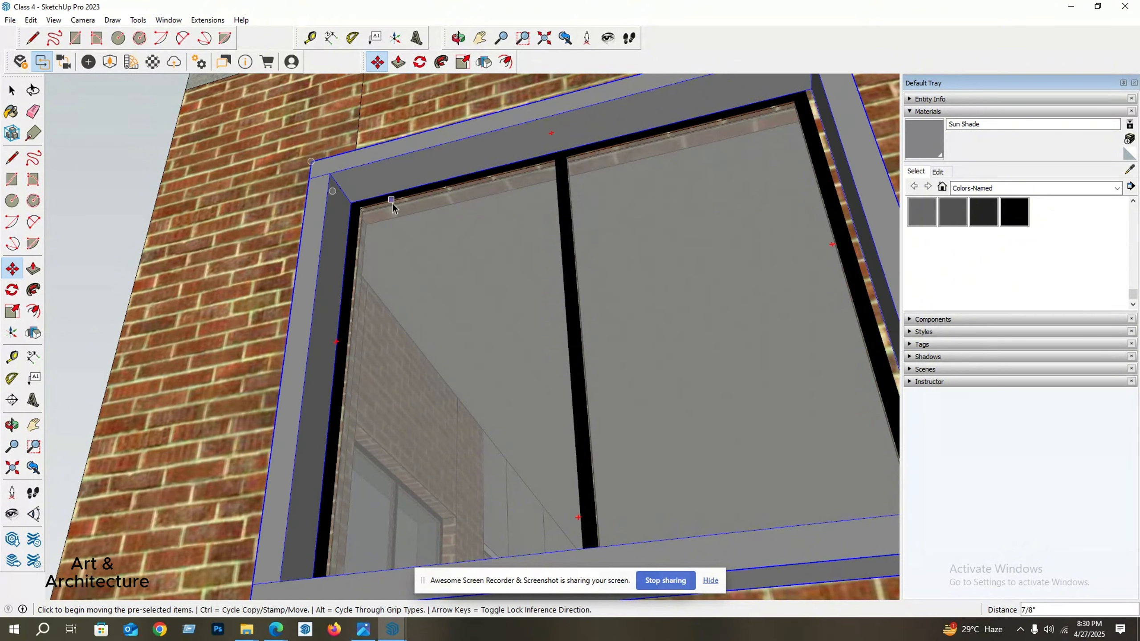
key("space")
scroll(368, 207, "down", 3)
scroll(269, 243, "down", 5)
middle_click_drag(318, 274, 402, 449)
scroll(355, 305, "up", 3)
scroll(418, 366, "up", 2)
scroll(429, 373, "down", 1)
scroll(406, 468, "up", 2)
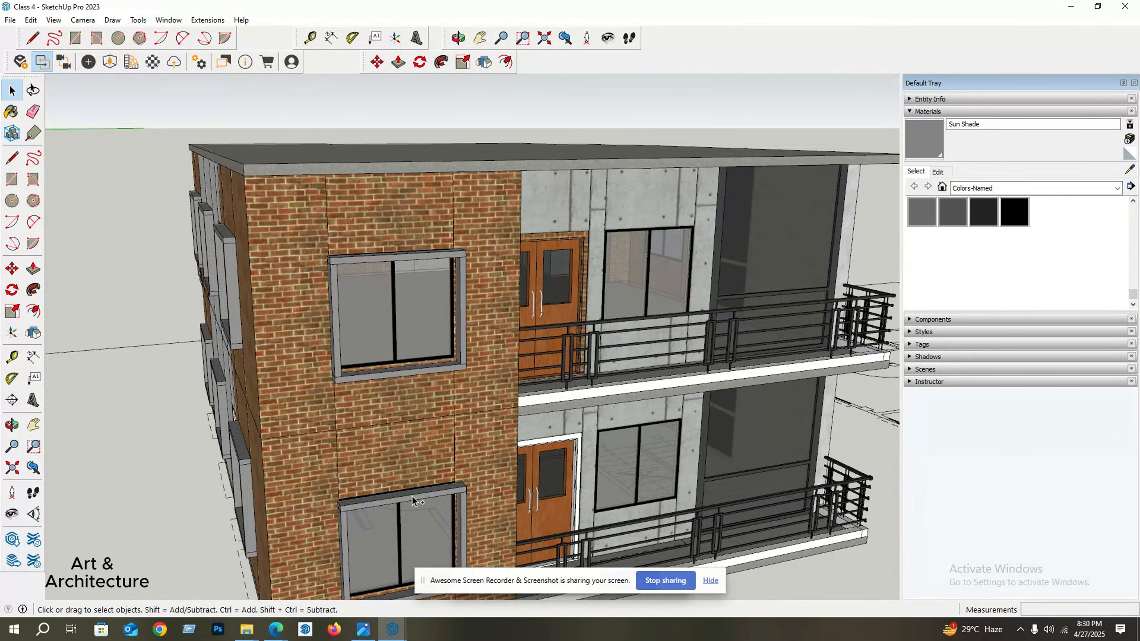
Select the two end-wall frames and move them 2 7/8" back against the brick wall face.
left_click(359, 374, "ctrl")
scroll(359, 375, "up", 1)
middle_click_drag(360, 374, 618, 310)
scroll(533, 363, "up", 3)
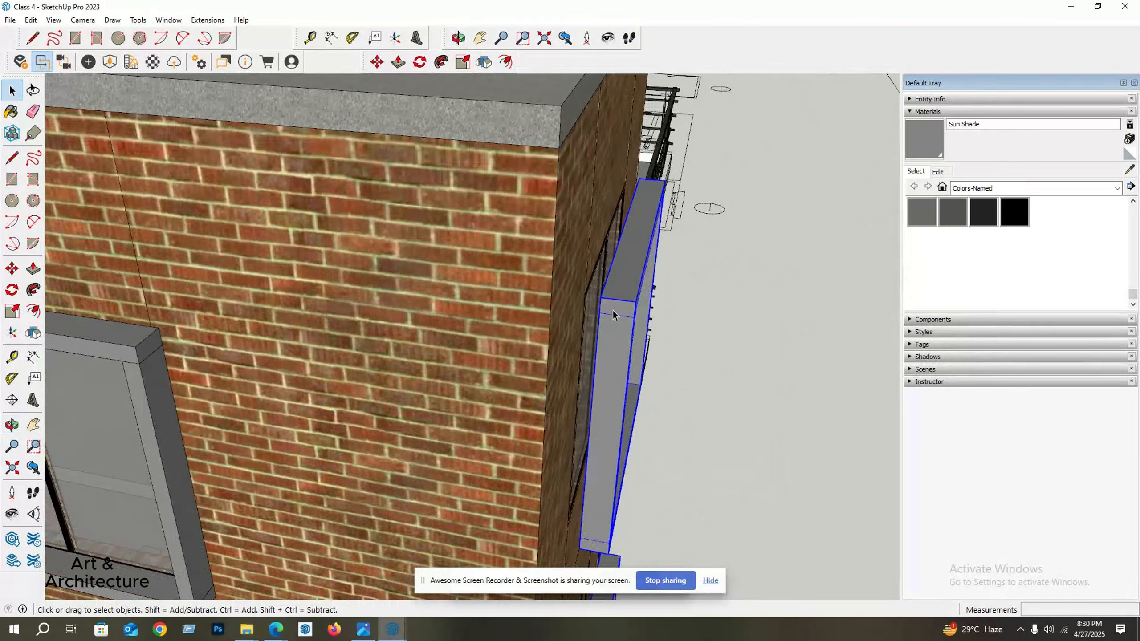
scroll(611, 313, "up", 3)
key("m")
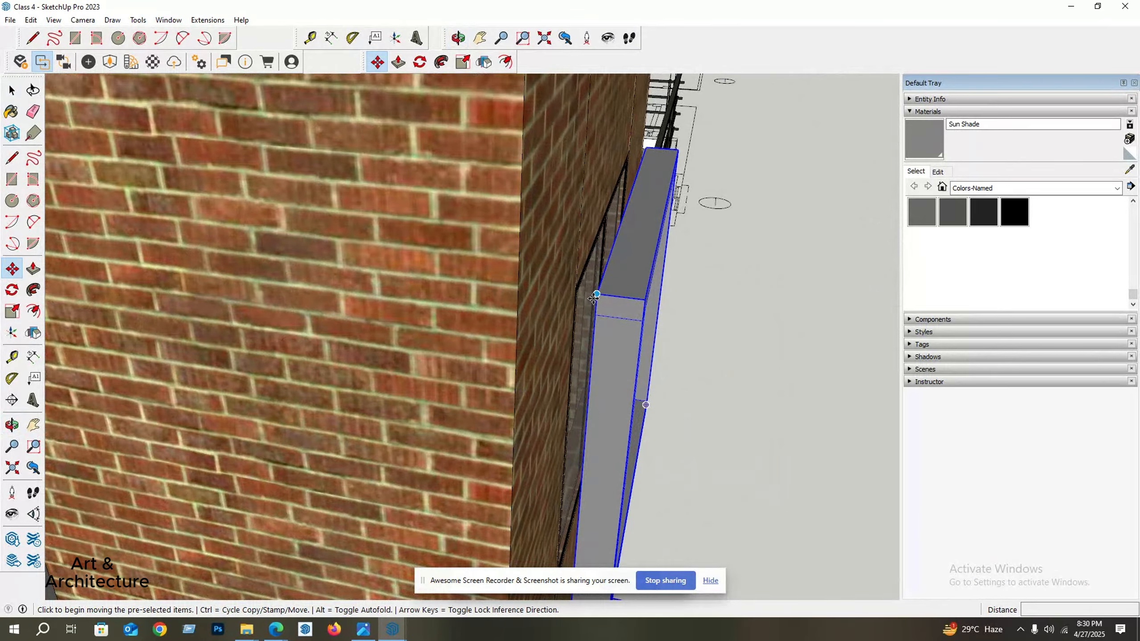
left_click(595, 295)
left_click(569, 289)
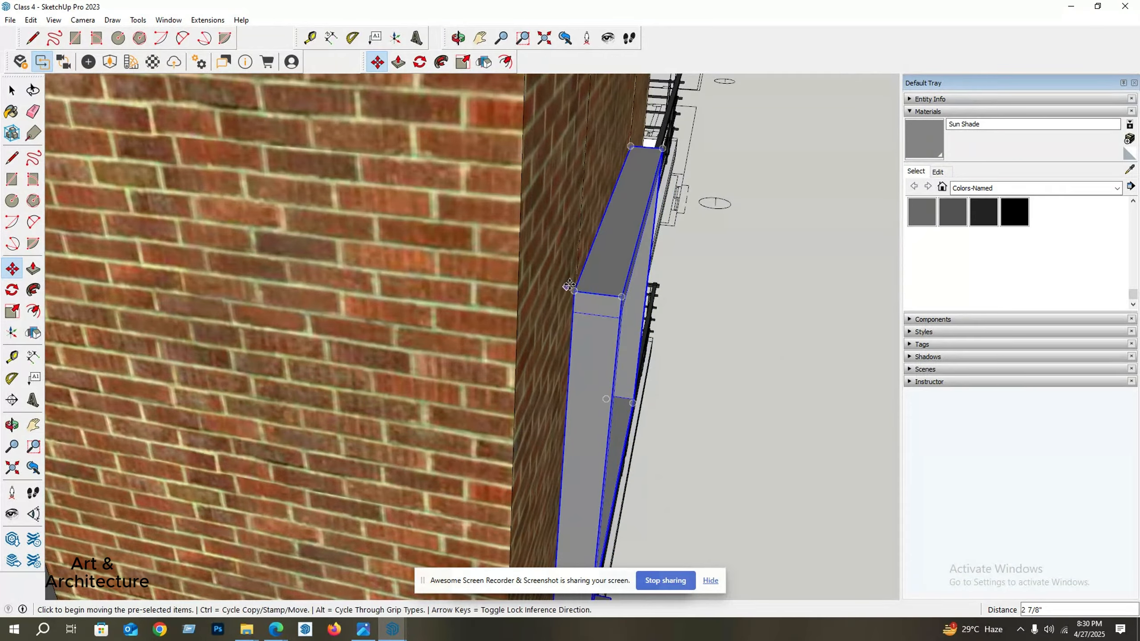
Move the two end-wall frames about 2" to line them up evenly around the windows.
middle_click_drag(569, 289, 601, 422)
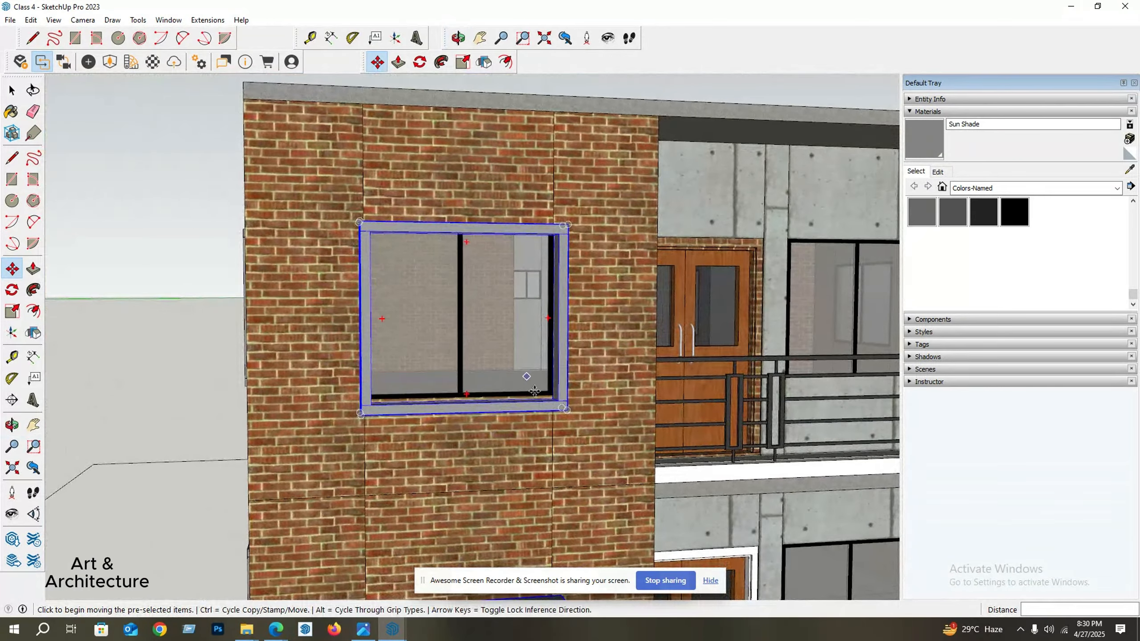
scroll(607, 424, "up", 3)
left_click(605, 424)
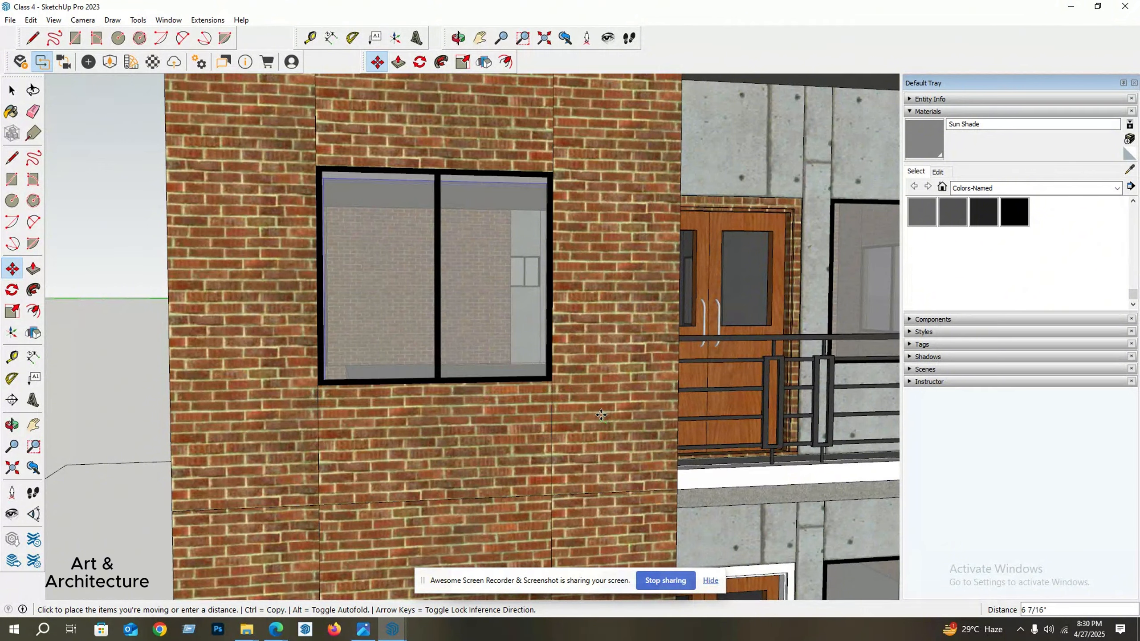
scroll(608, 411, "up", 1)
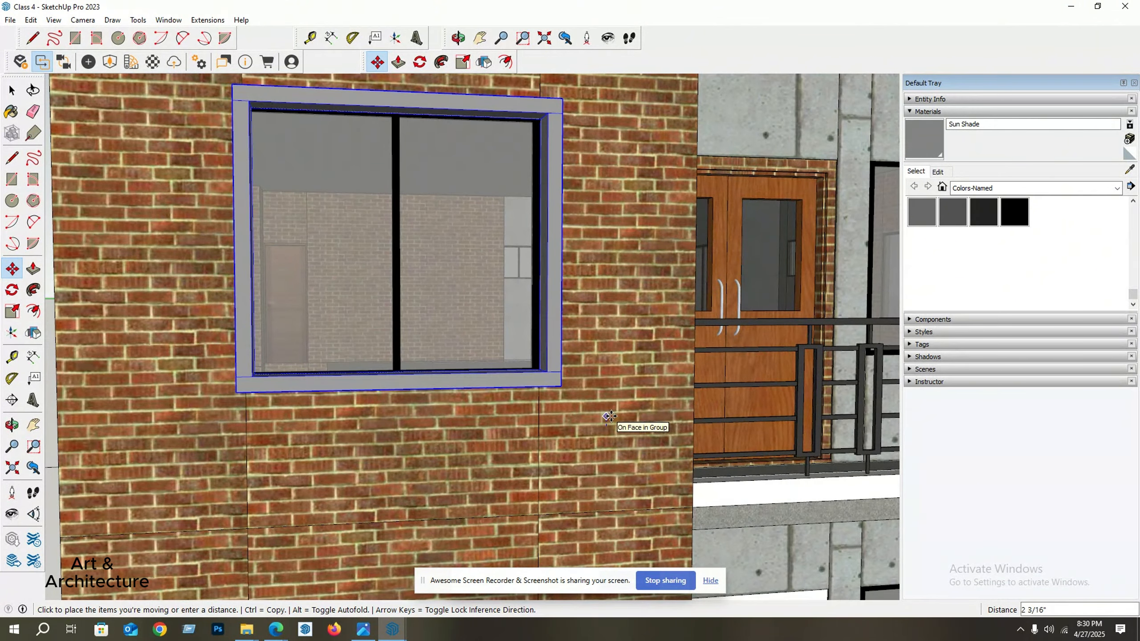
middle_click_drag(610, 416, 534, 477)
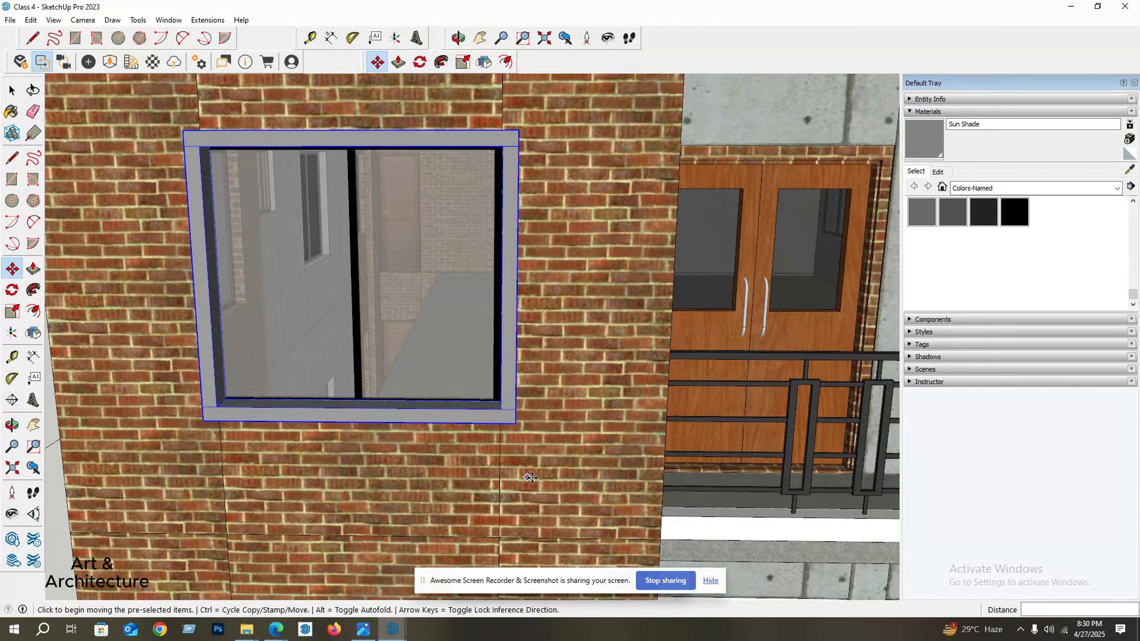
Shift the two end-wall window frames a further 1 1/4" or so to even out their fit around the windows.
scroll(521, 473, "up", 1)
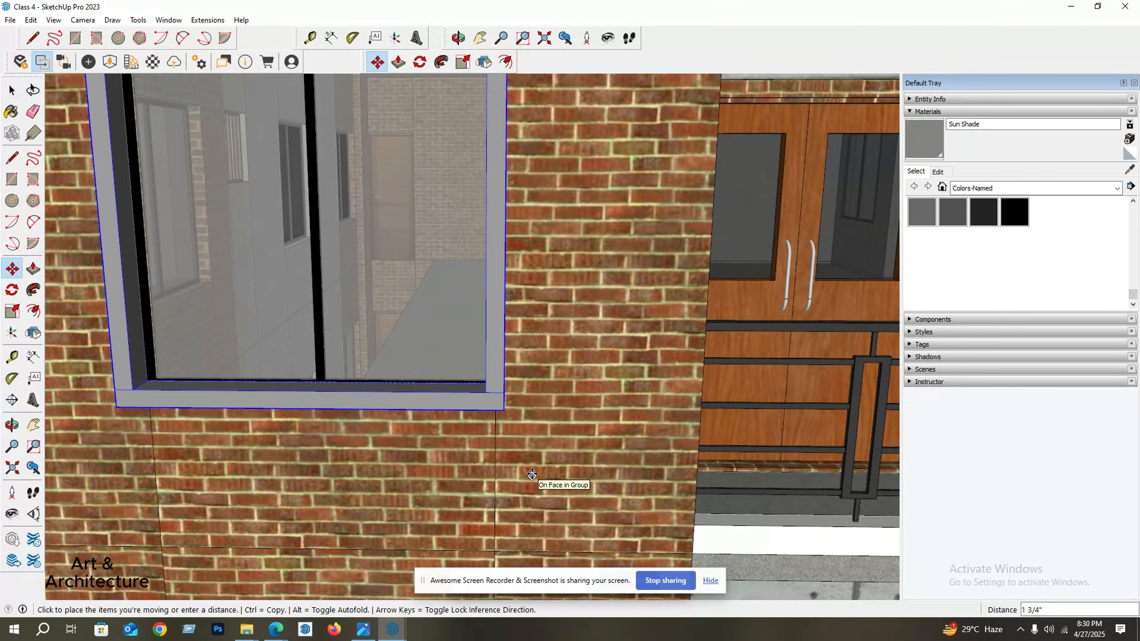
middle_click_drag(532, 474, 588, 471)
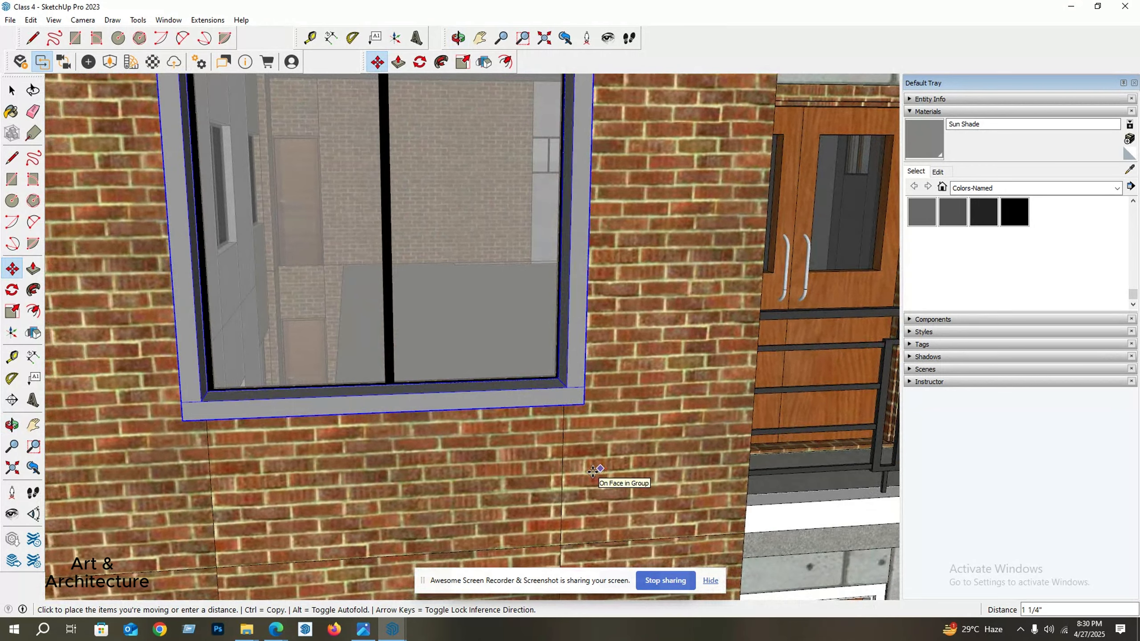
left_click(592, 472)
scroll(564, 427, "down", 9)
key("space")
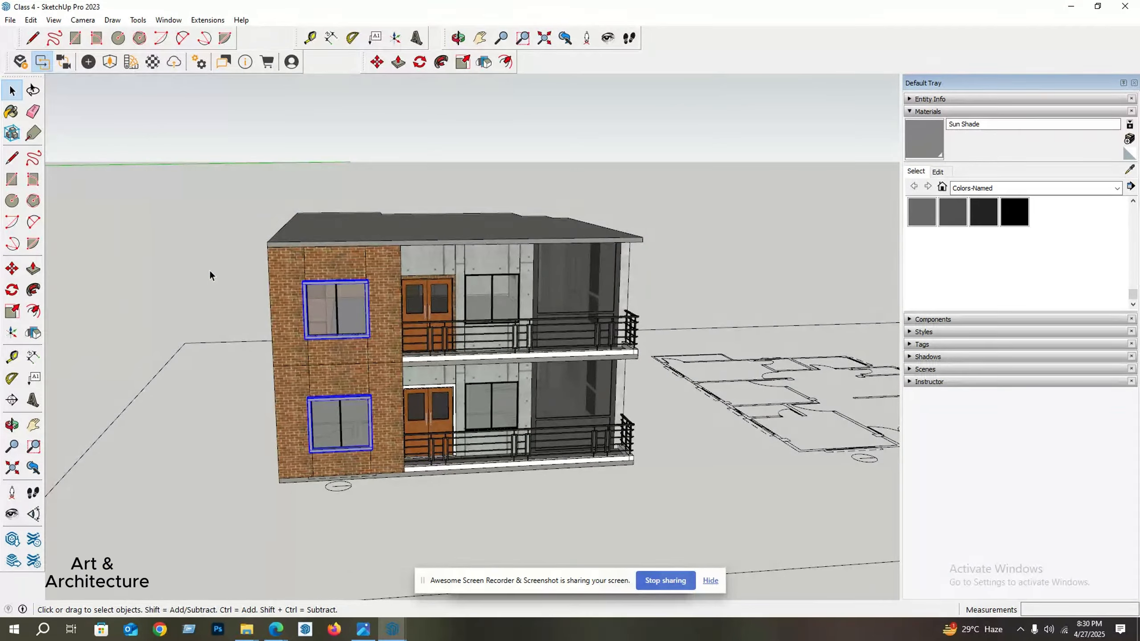
Save the model to its existing file.
middle_click_drag(179, 264, 218, 239)
middle_click_drag(305, 240, 303, 276)
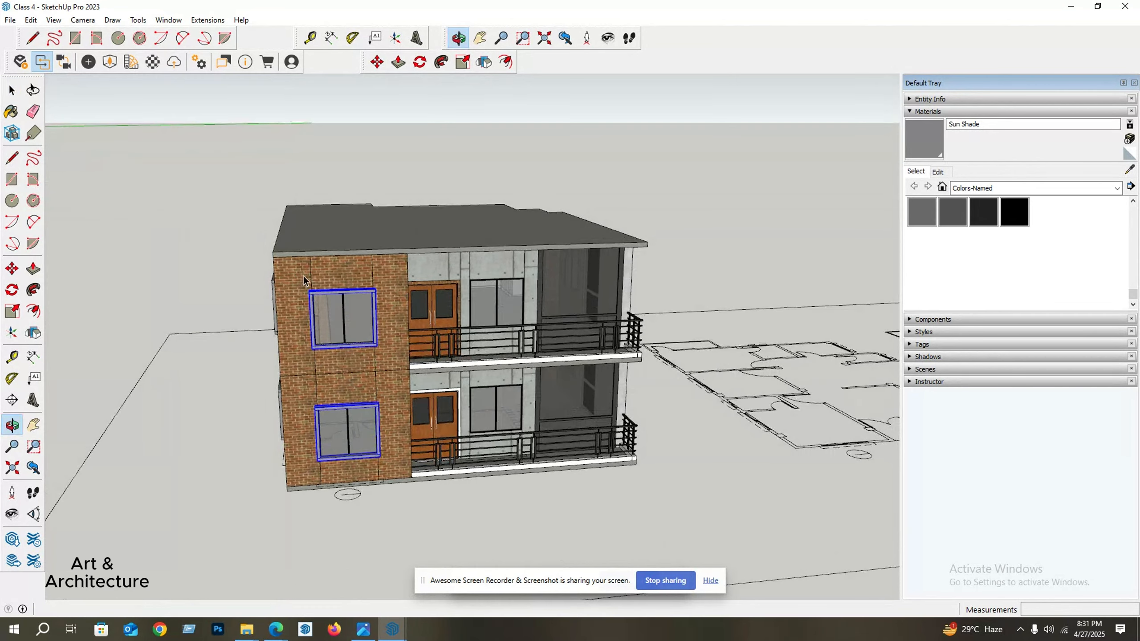
left_click(10, 19)
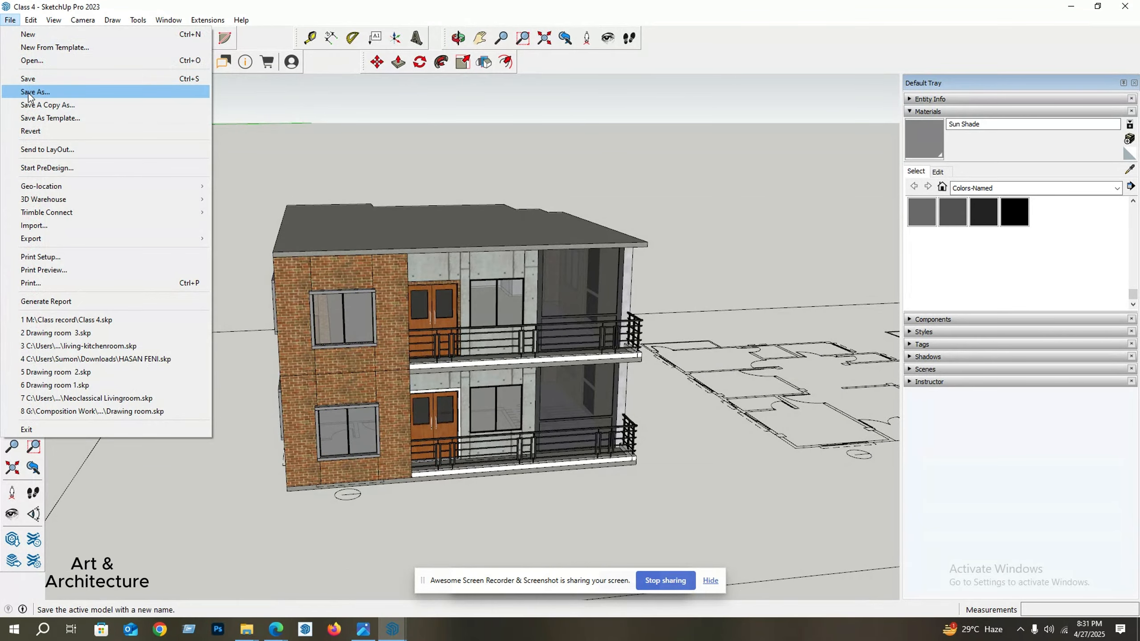
left_click(27, 79)
Open the roof slab group for editing and select its top face together with the bounding edges.
middle_click_drag(442, 285, 425, 248)
scroll(443, 348, "down", 1)
double_click(367, 342)
left_click(383, 328)
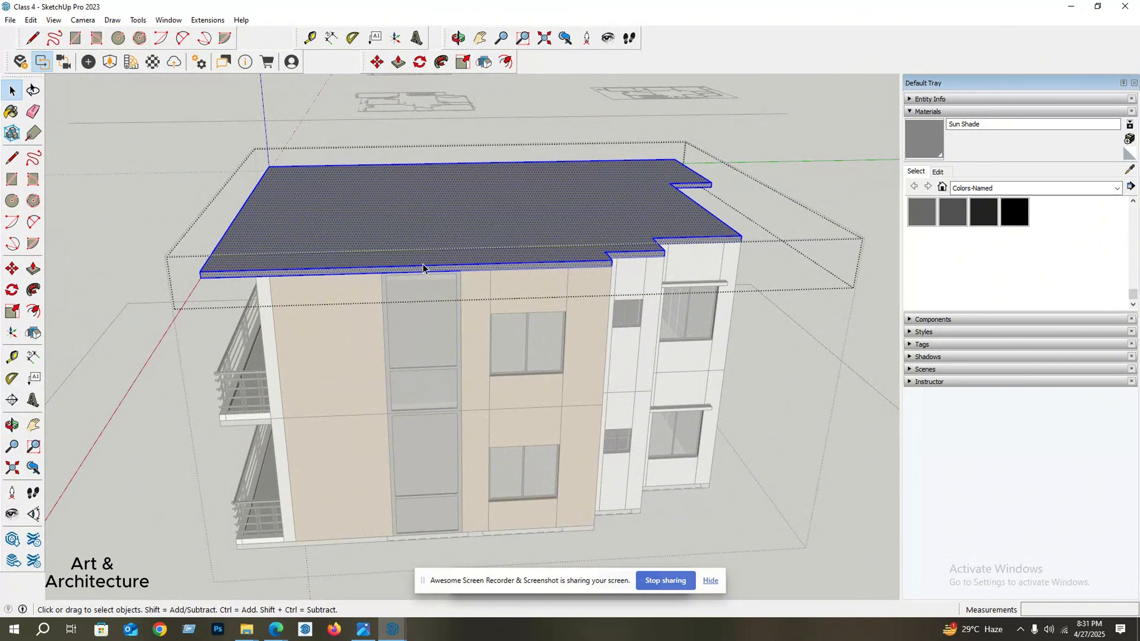
left_click(364, 234)
middle_click_drag(362, 209, 483, 222)
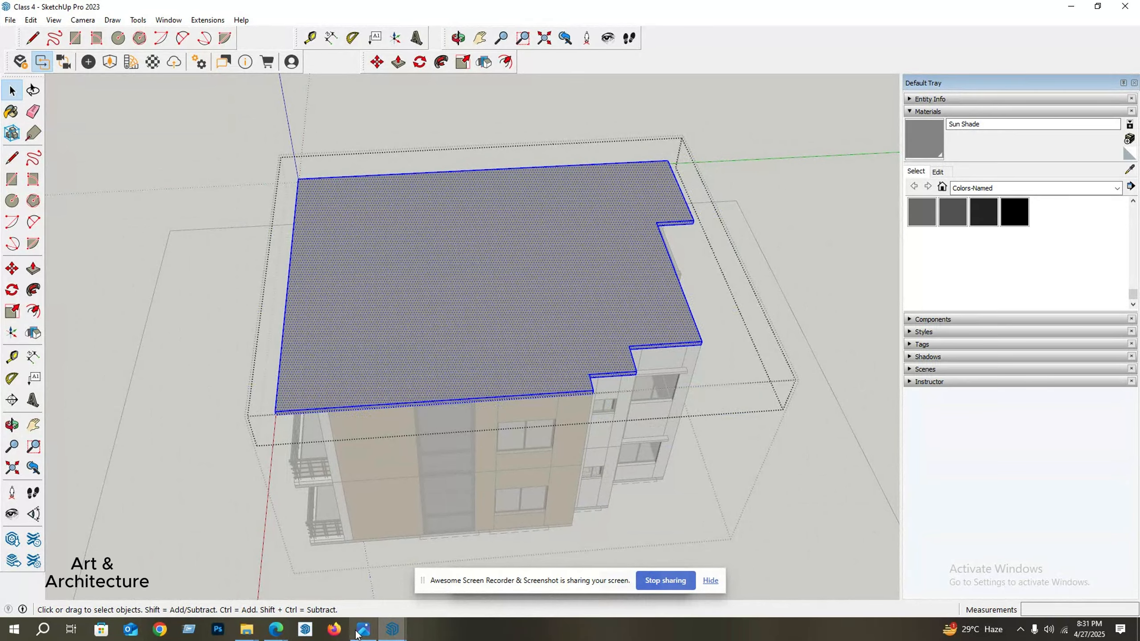
Switch to the Google Meet call in the browser to toggle the microphone and pause the screen recording, and return to the Class 4 model.
mouse_move(285, 632)
left_click(415, 530)
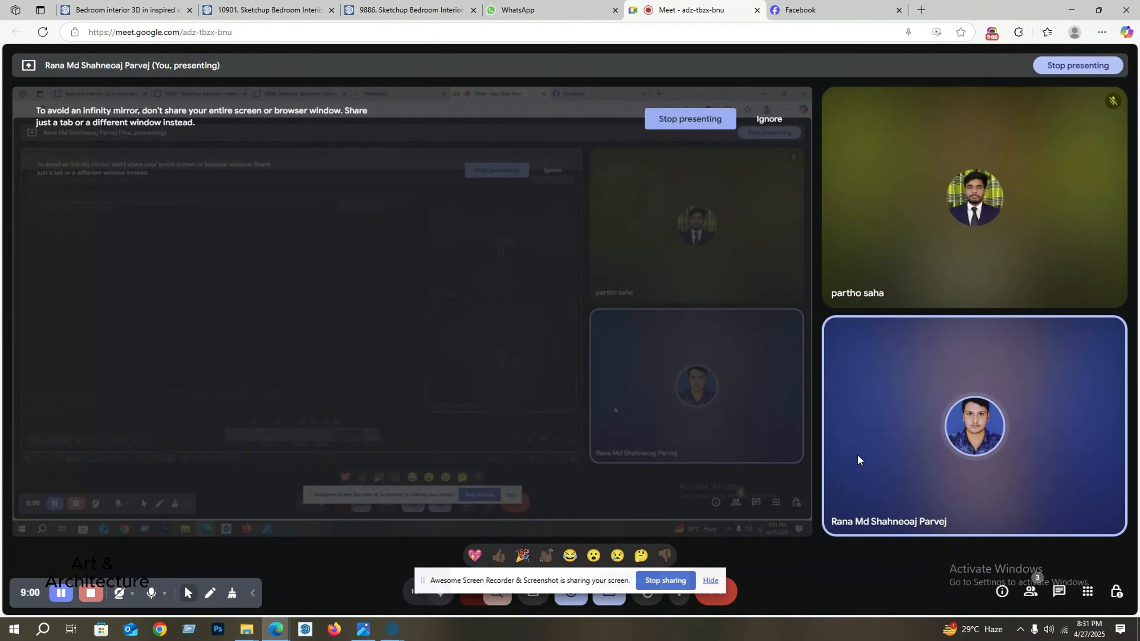
mouse_move(853, 426)
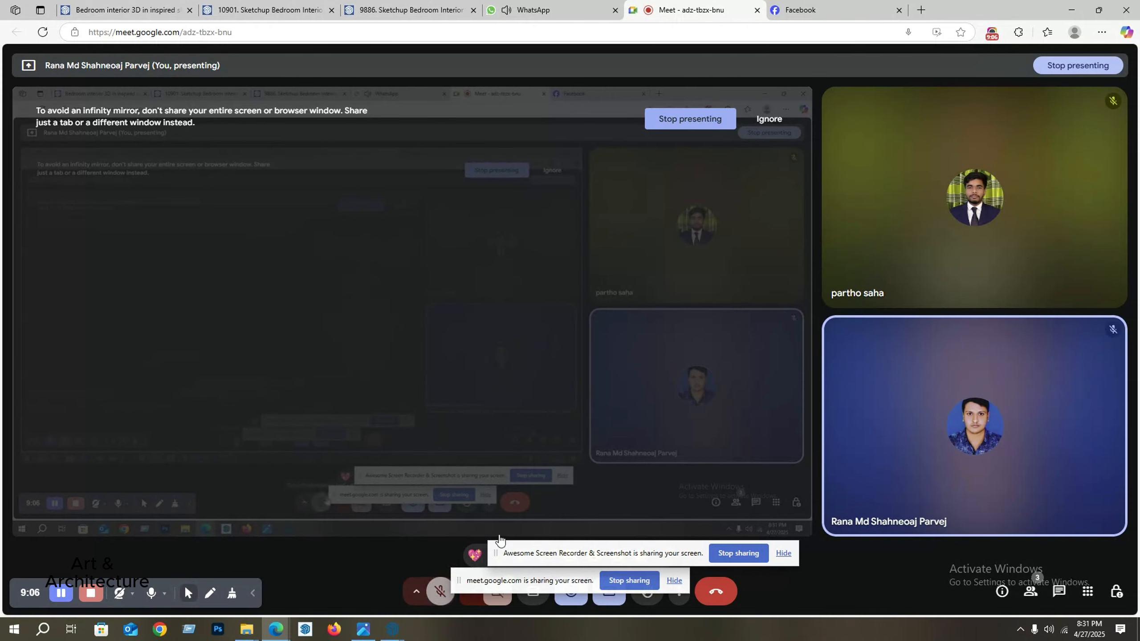
left_click(439, 592)
left_click(992, 32)
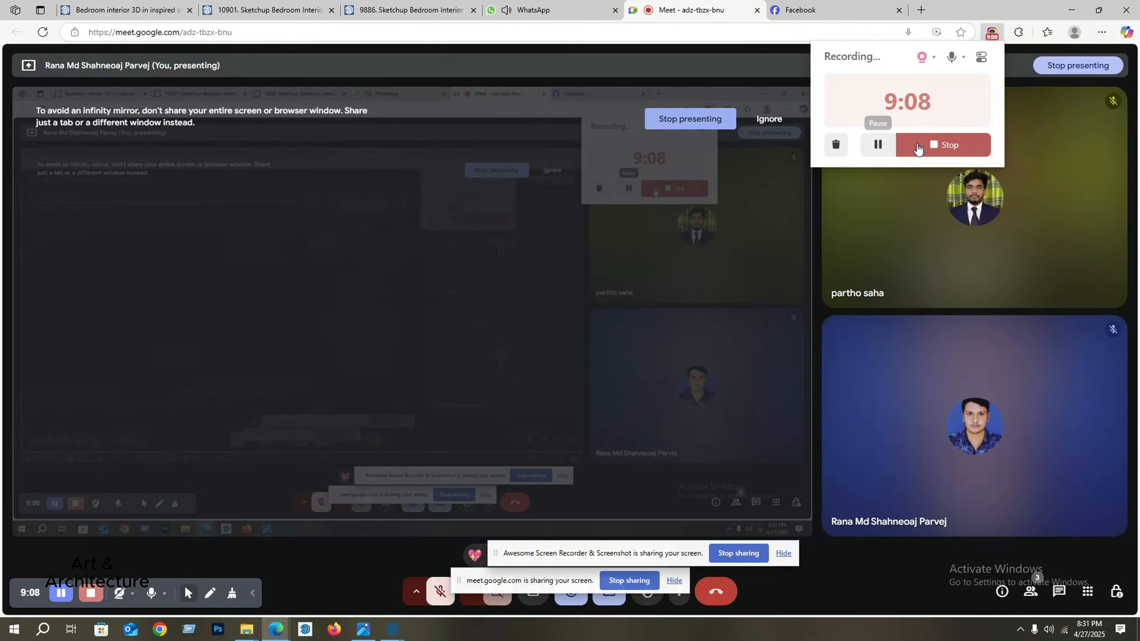
left_click(878, 144)
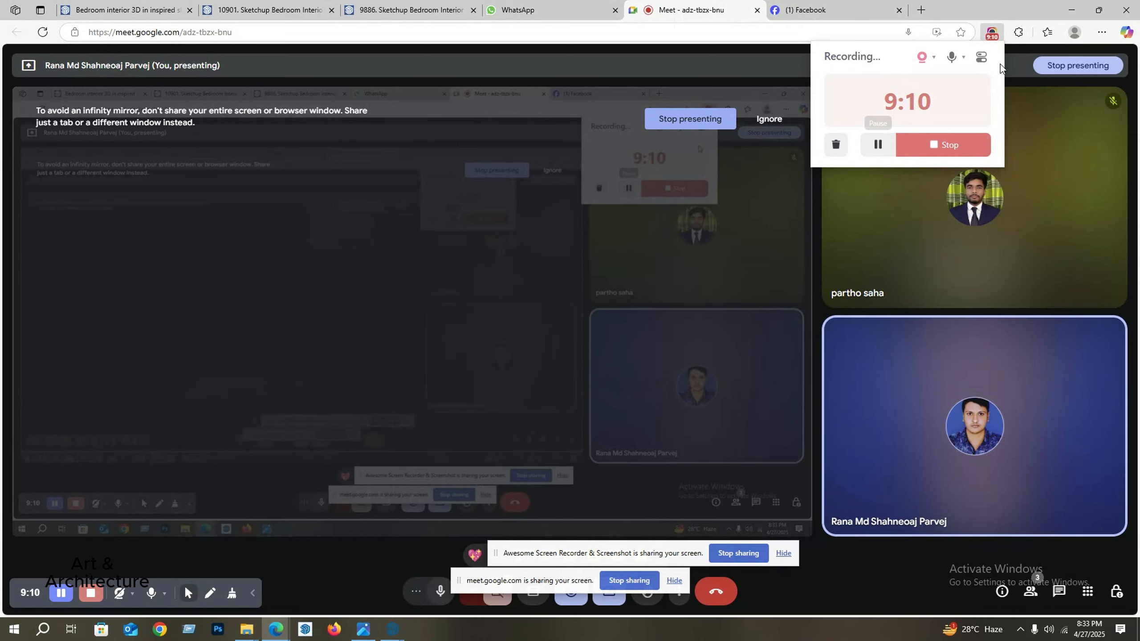
left_click(1062, 5)
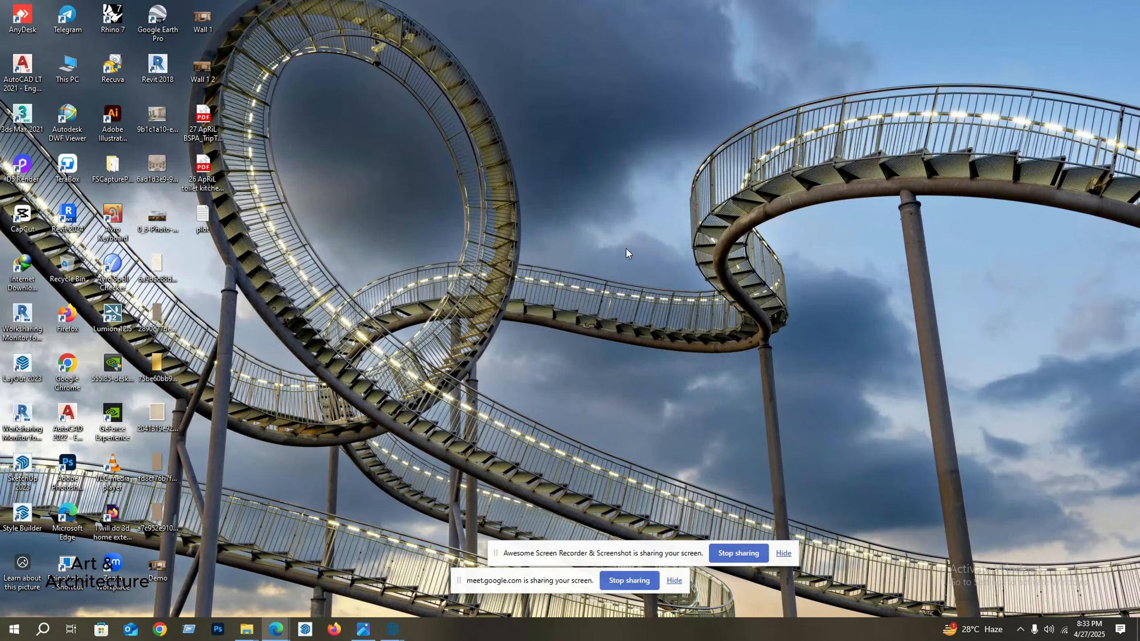
mouse_move(389, 632)
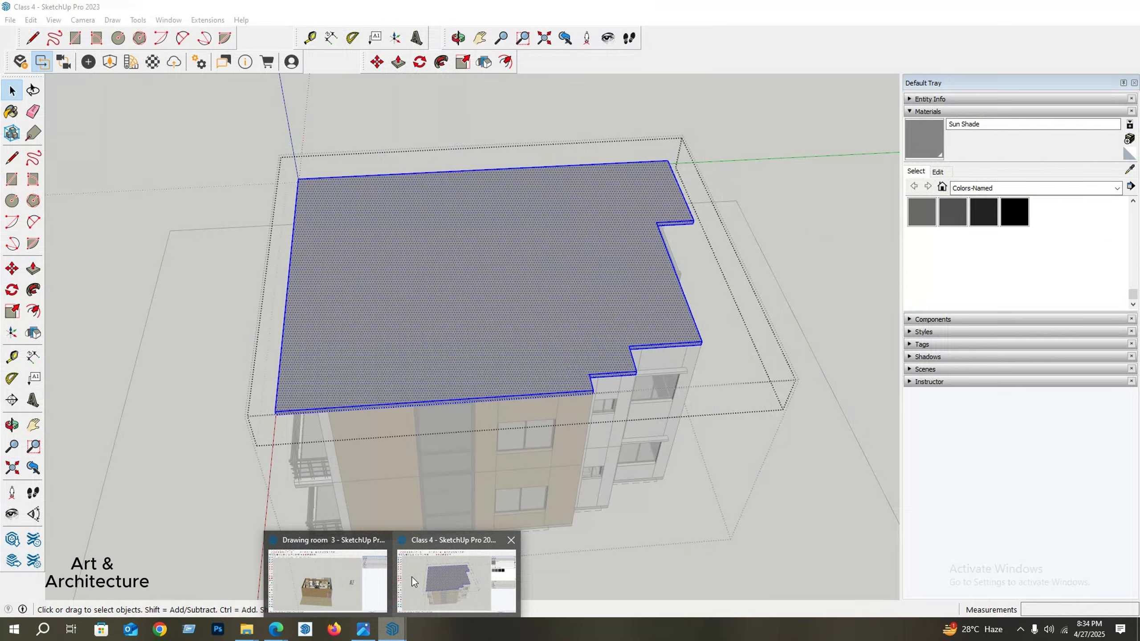
left_click(414, 576)
Offset the roof's top outline 3" inward to form a narrow strip around the perimeter.
middle_click_drag(528, 366, 409, 355)
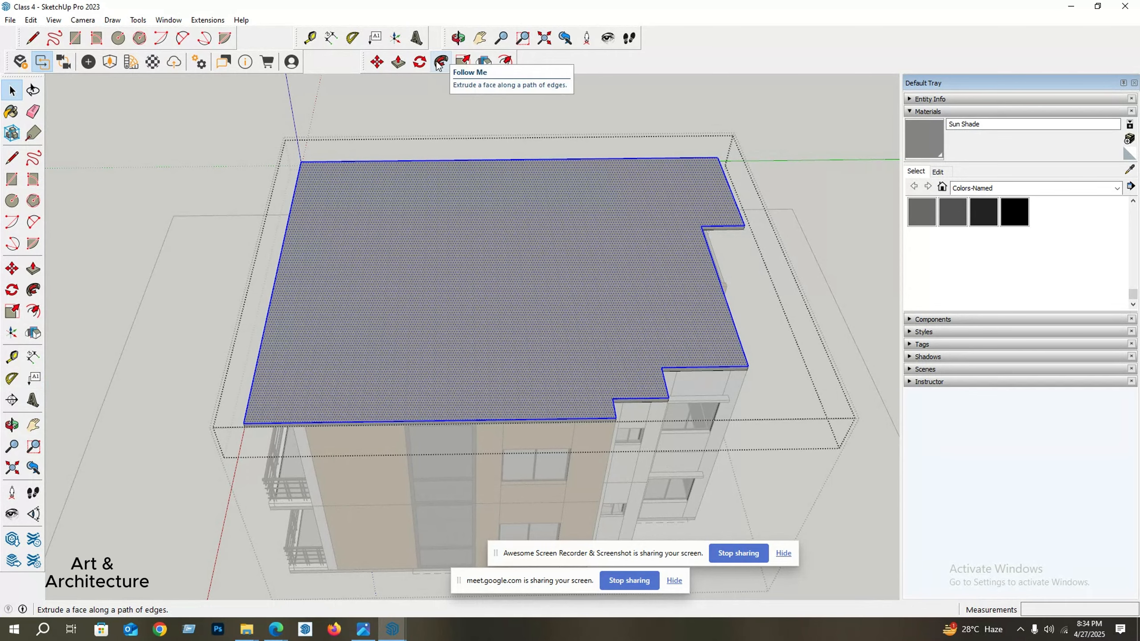
left_click(506, 63)
scroll(464, 402, "up", 1)
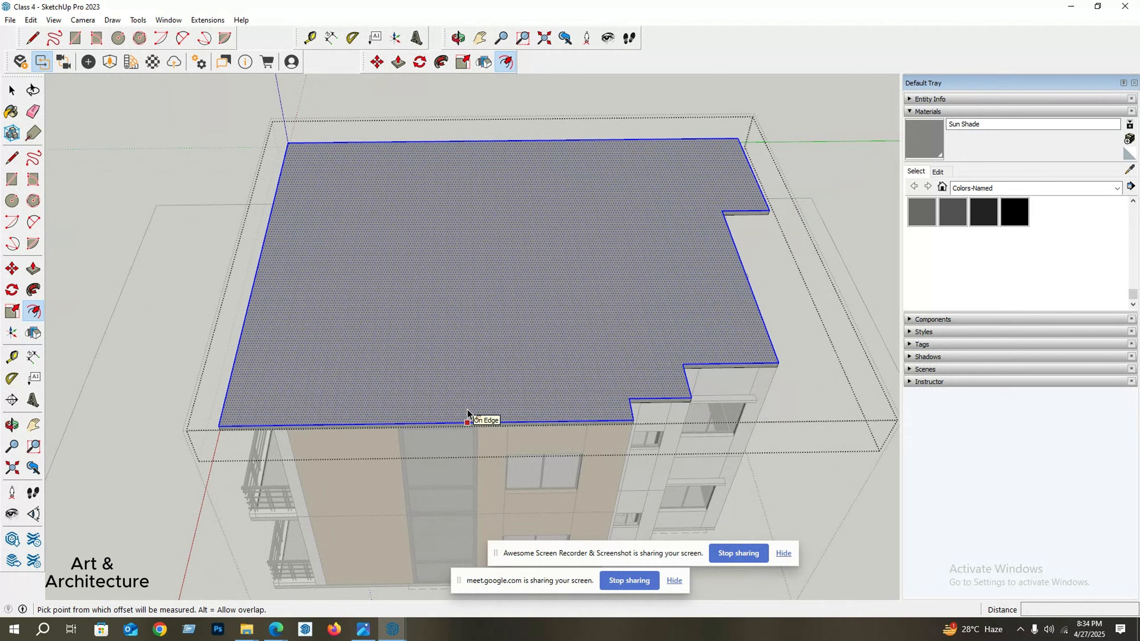
left_click(471, 421)
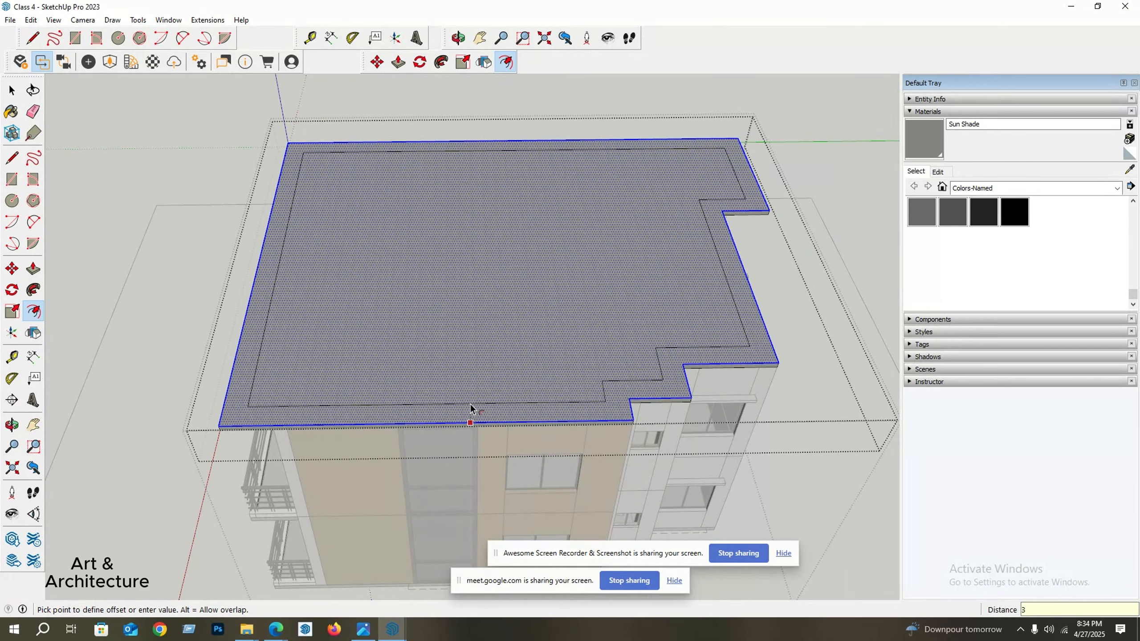
key("Return")
scroll(590, 349, "down", 2)
middle_click_drag(590, 351, 476, 272)
scroll(527, 313, "up", 2)
key("space")
Select the narrow perimeter strip of the roof with its edges and make it a group.
scroll(526, 313, "down", 3)
scroll(479, 273, "up", 3)
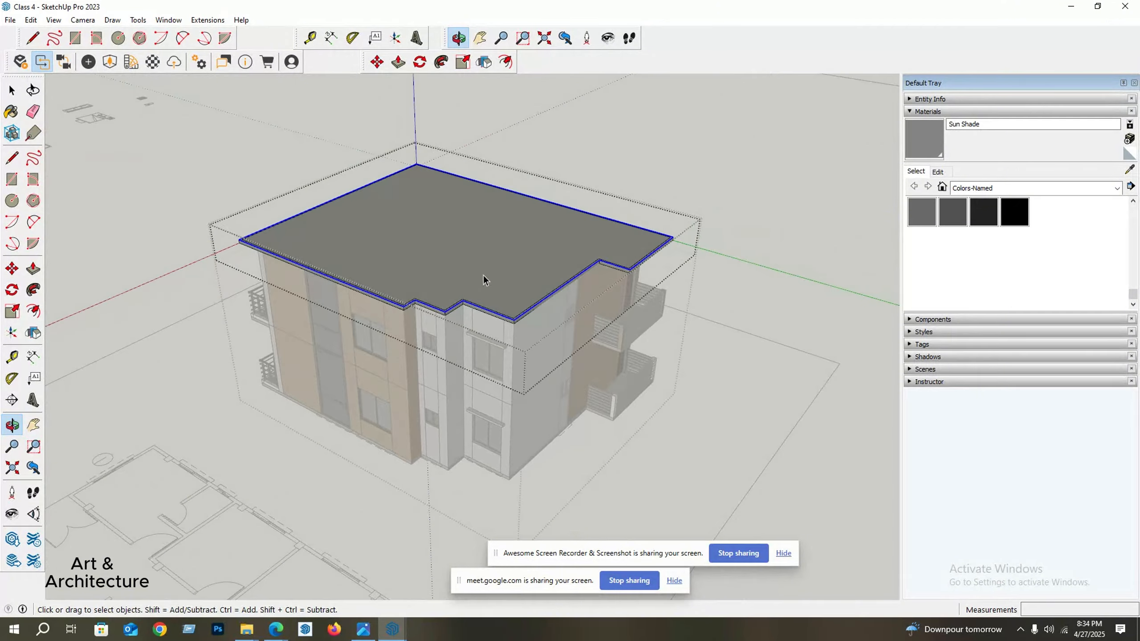
scroll(373, 348, "up", 5)
scroll(340, 358, "up", 2)
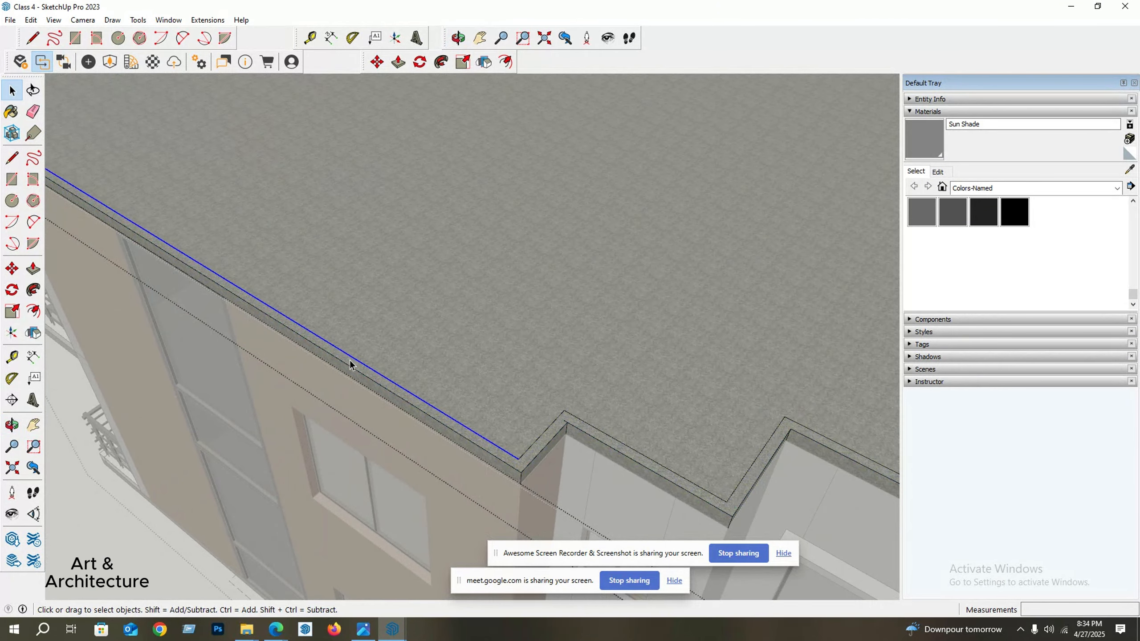
left_click(350, 362)
double_click(350, 363)
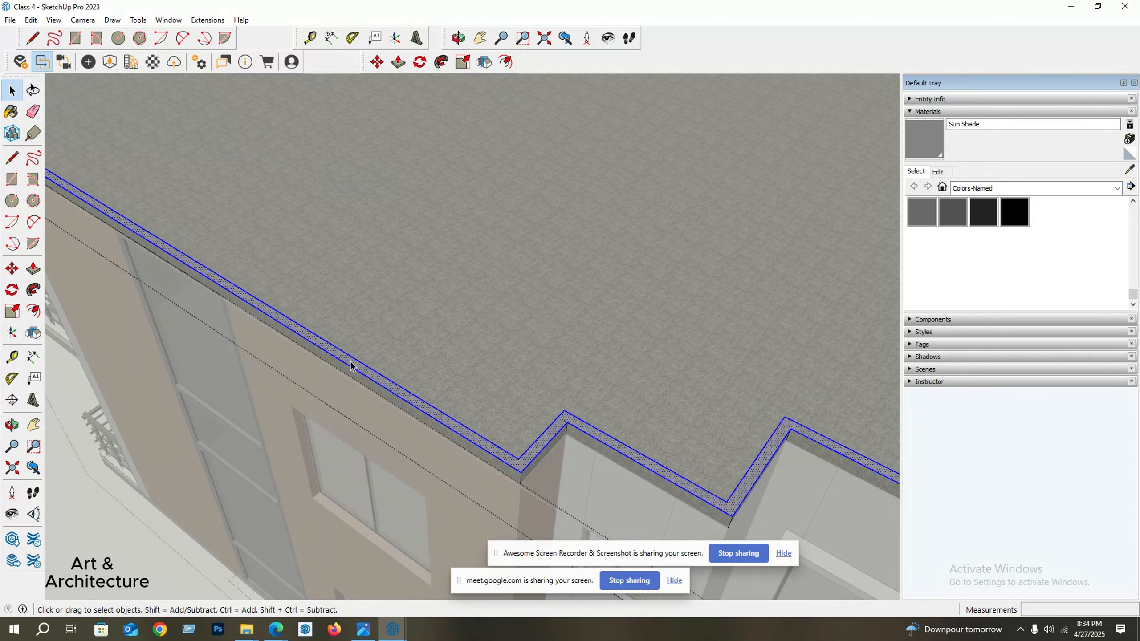
right_click(351, 363)
left_click(394, 468)
Open the new perimeter strip group for editing and select its face.
scroll(373, 391, "down", 1)
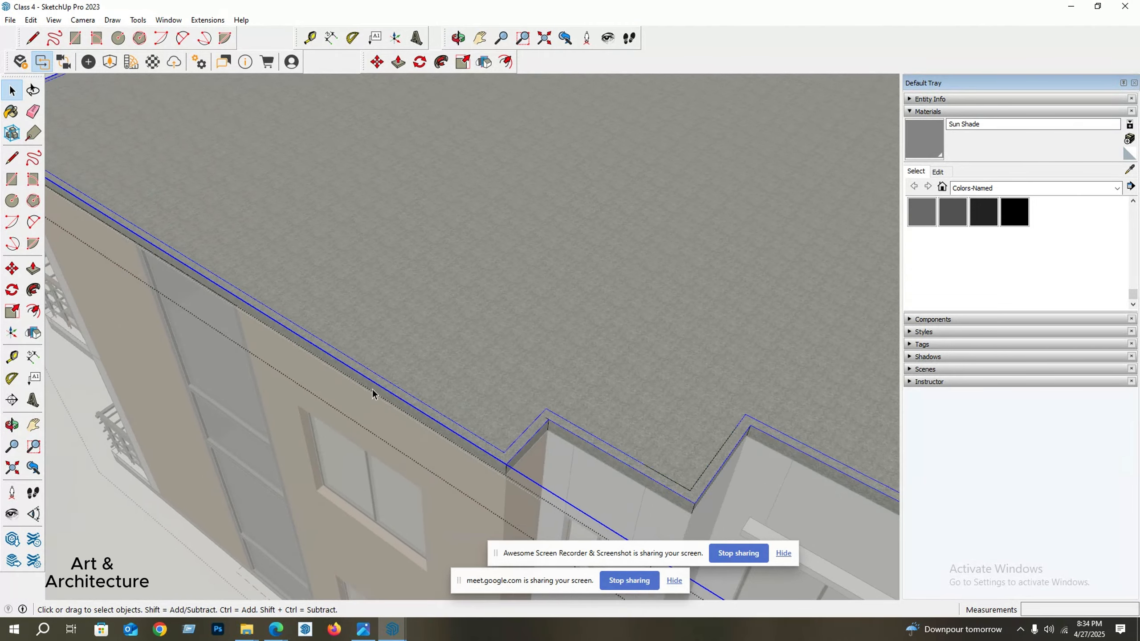
scroll(373, 391, "up", 2)
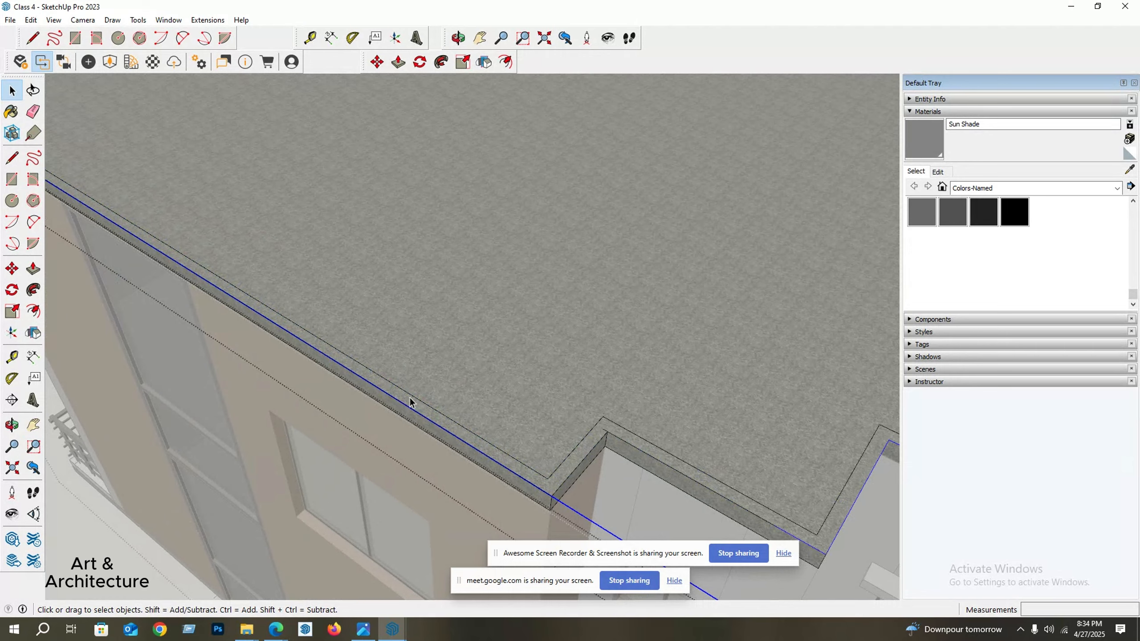
double_click(409, 400)
left_click(409, 401)
Draw a line across the strip from its inner corner to the front edge at the balcony end of the roof.
scroll(393, 371, "down", 2)
scroll(392, 370, "down", 5)
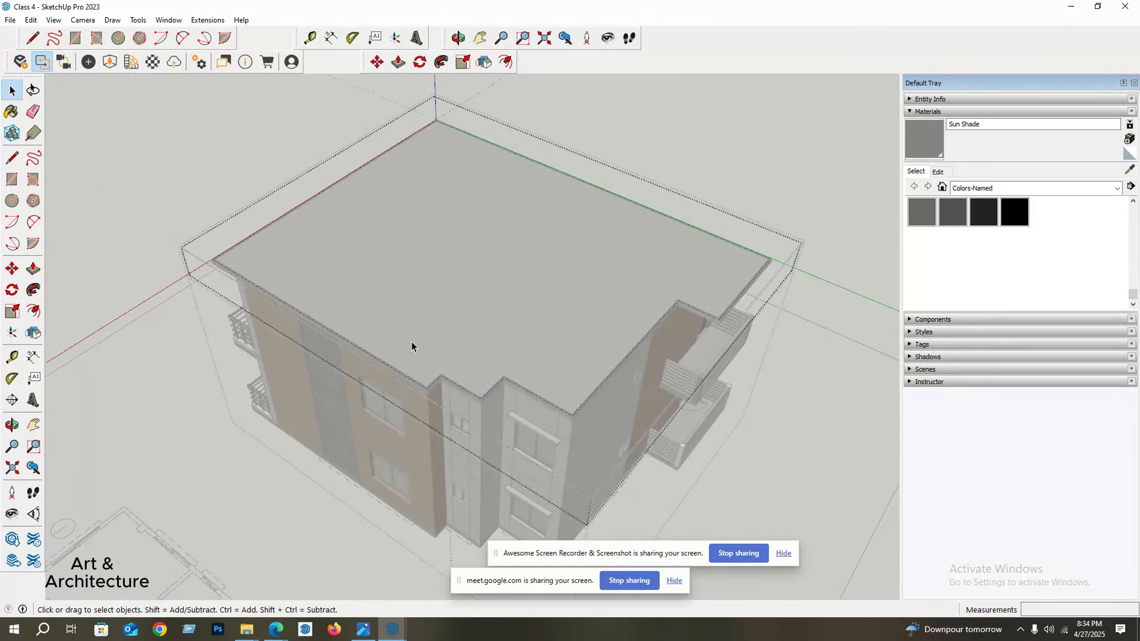
middle_click_drag(411, 340, 527, 396)
scroll(414, 351, "down", 3)
middle_click_drag(414, 351, 543, 292)
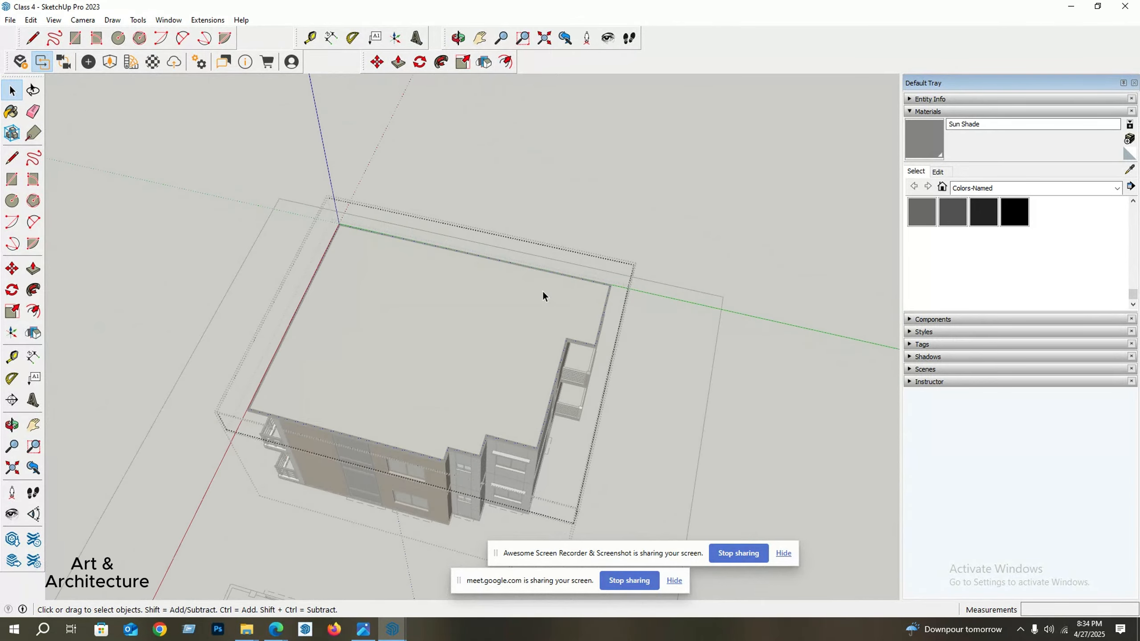
scroll(593, 315, "up", 4)
scroll(561, 310, "up", 2)
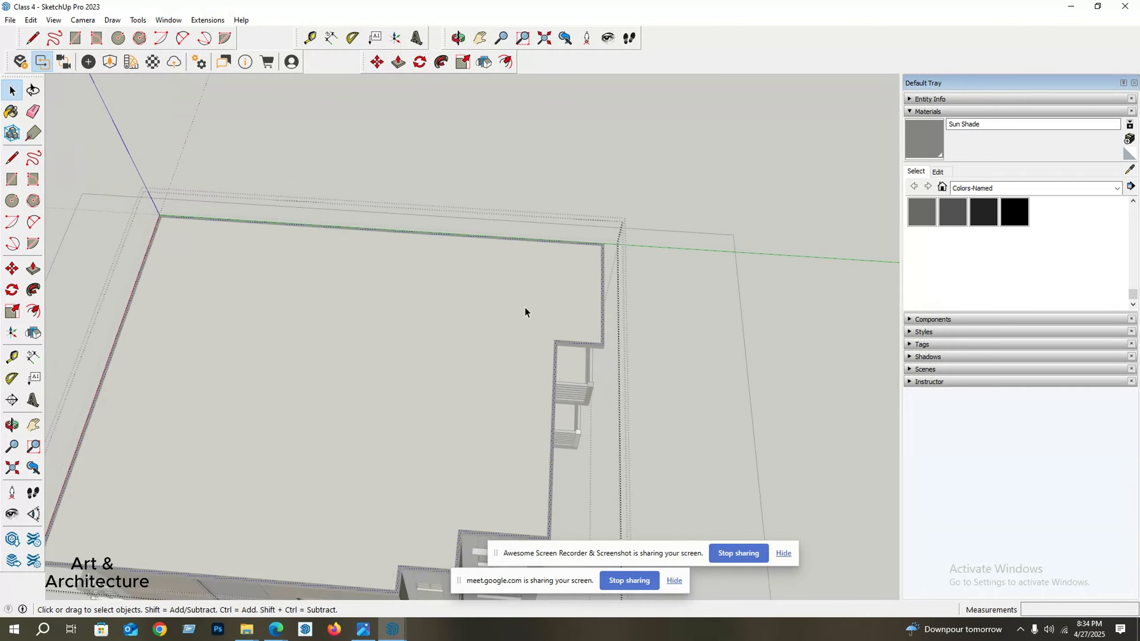
scroll(483, 427, "down", 4)
middle_click_drag(483, 428, 611, 305)
scroll(701, 340, "up", 3)
scroll(700, 338, "up", 2)
mouse_move(700, 338)
middle_mouse_down()
mouse_move(680, 387)
mouse_move(702, 379)
mouse_move(716, 426)
mouse_move(674, 377)
mouse_move(662, 308)
mouse_move(699, 355)
middle_mouse_up()
scroll(702, 379, "up", 4)
scroll(704, 417, "down", 3)
scroll(699, 355, "up", 5)
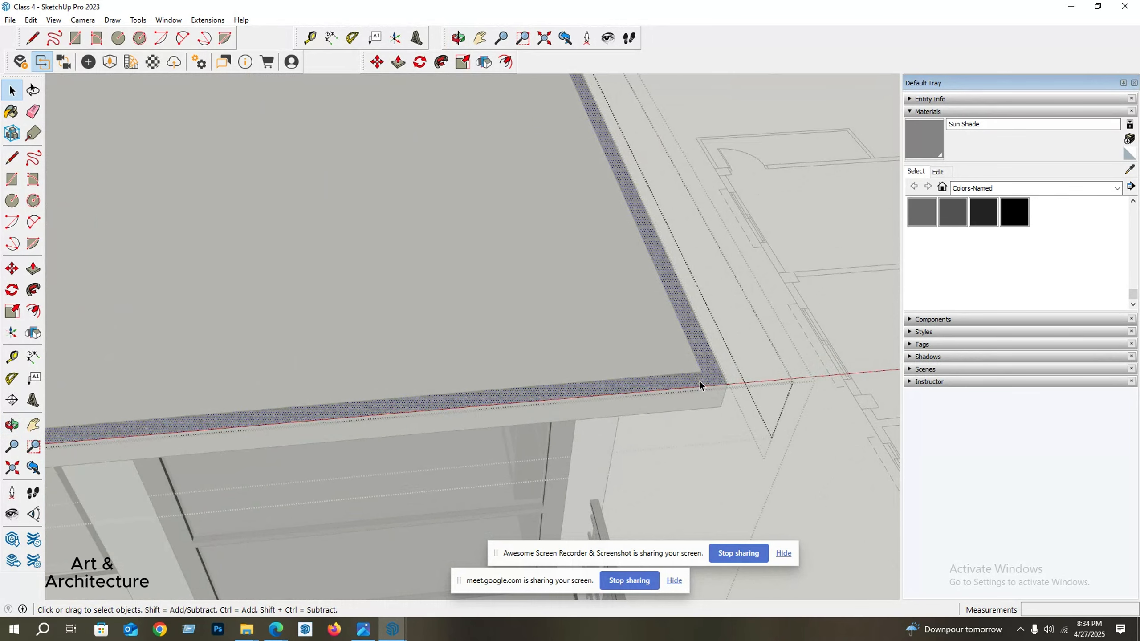
key("l")
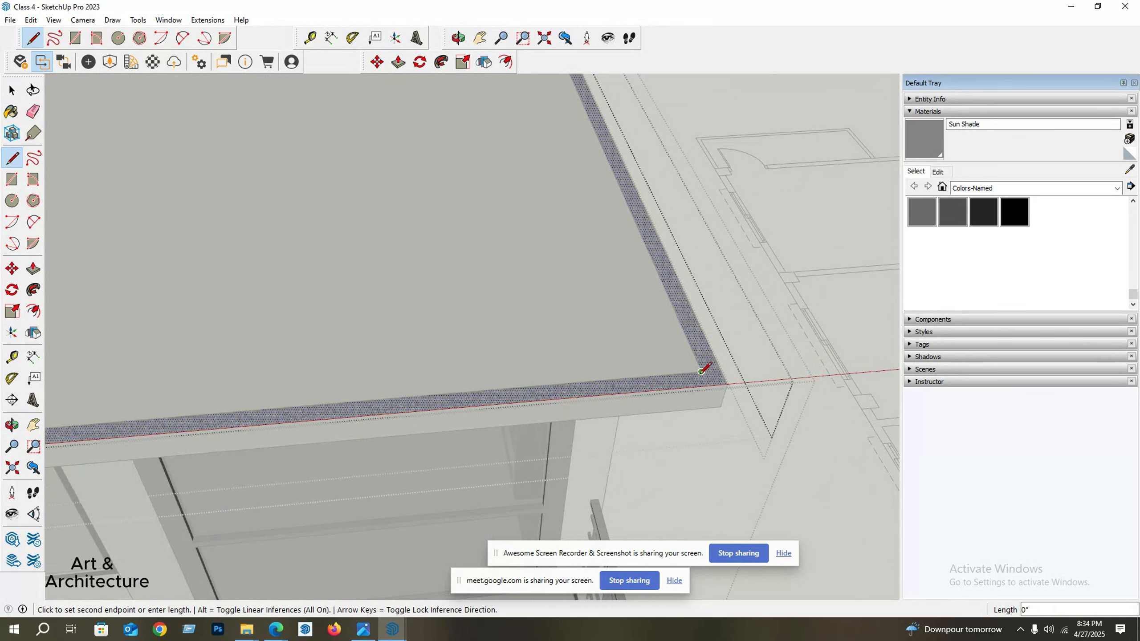
scroll(710, 387, "up", 2)
left_click(705, 385)
key("space")
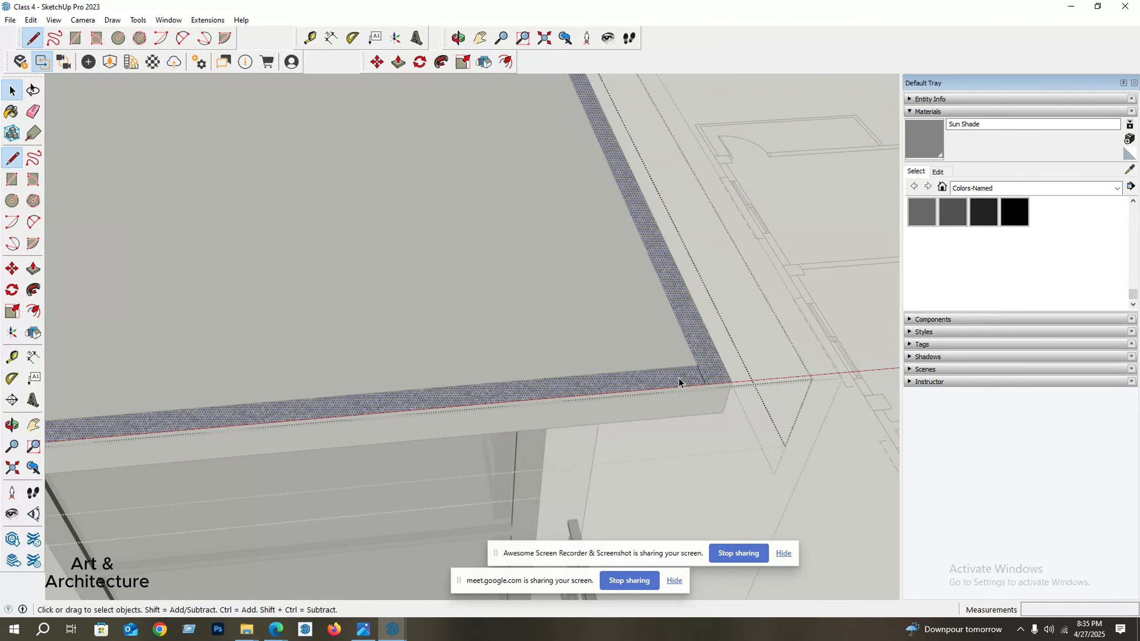
Draw a 3" line across the strip at the brick-wall front corner, separating the front section from the side section.
scroll(753, 364, "down", 8)
middle_click_drag(356, 384, 269, 423)
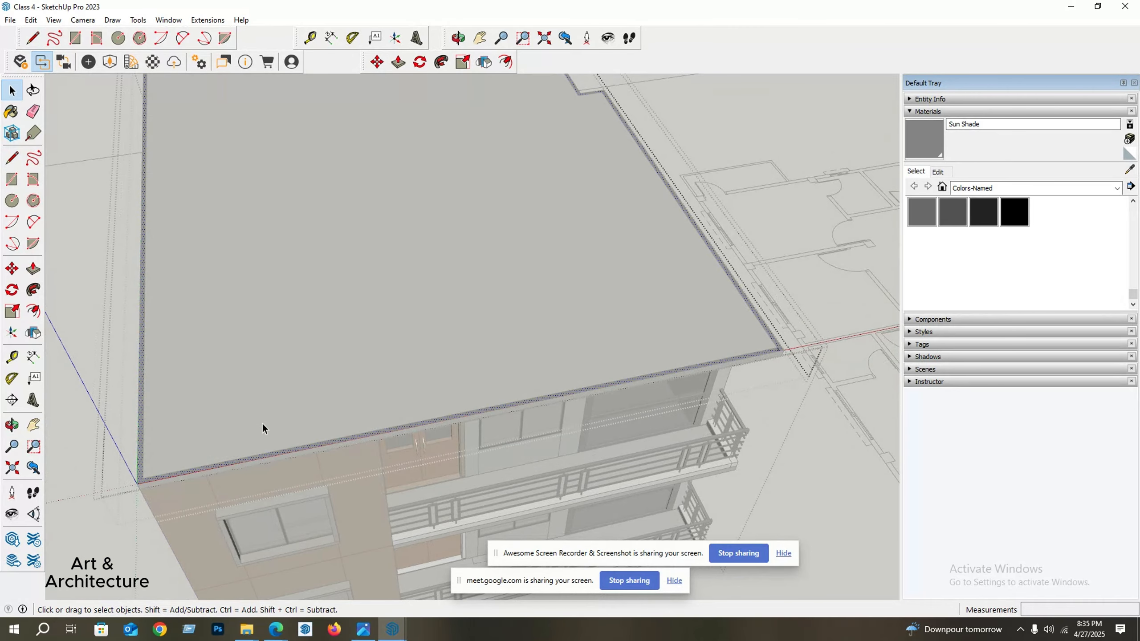
key("l")
scroll(146, 496, "up", 4)
scroll(298, 420, "down", 5)
scroll(301, 411, "up", 4)
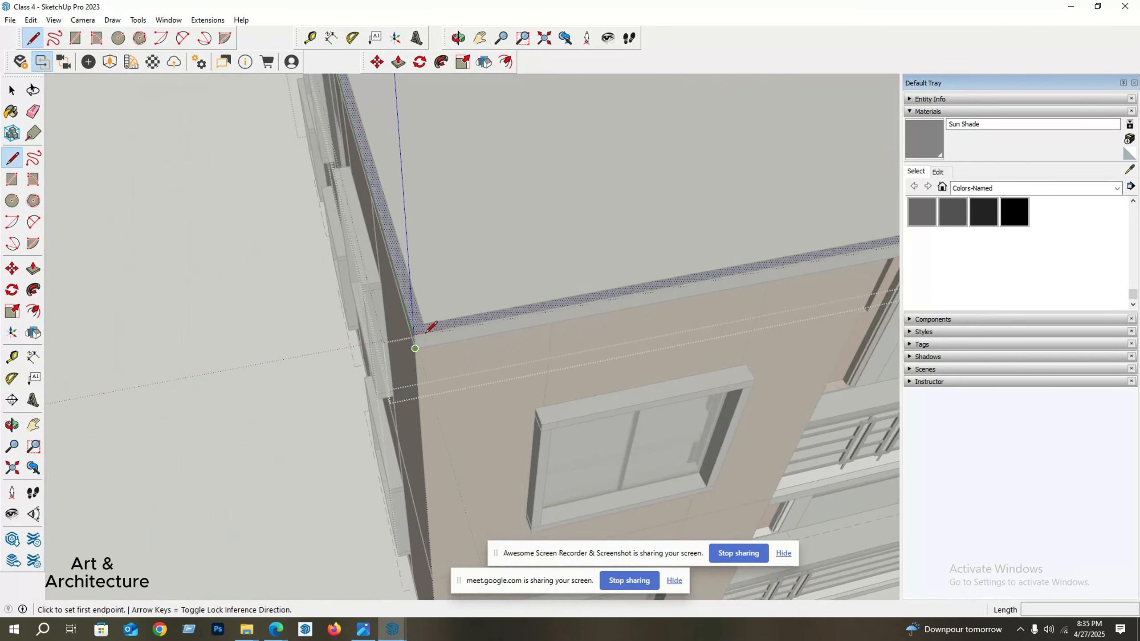
key("space")
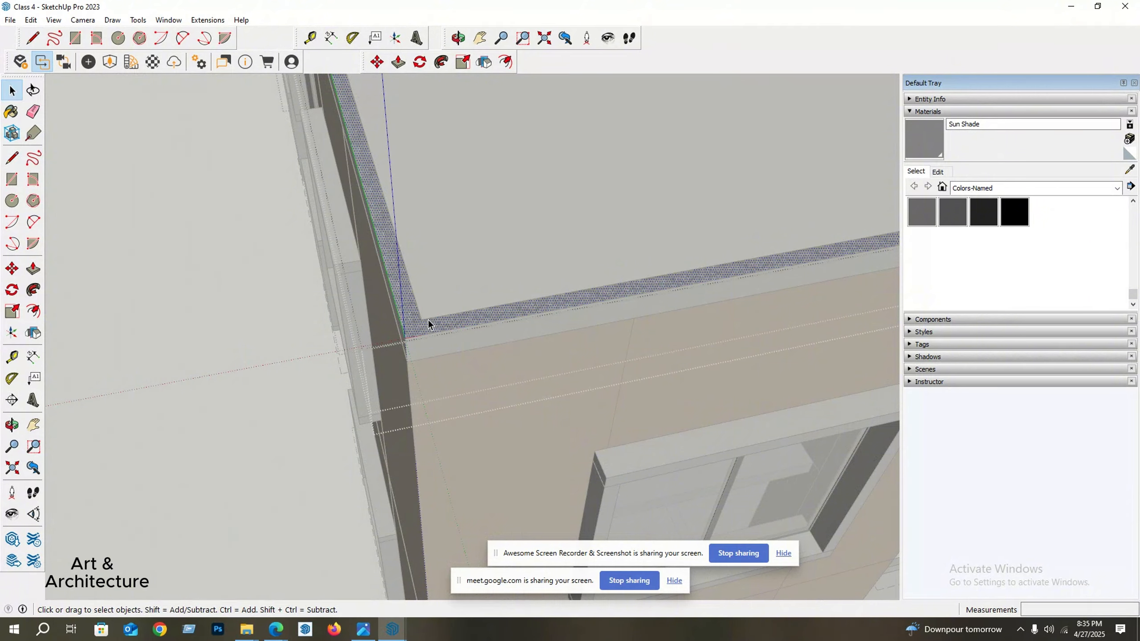
key("l")
scroll(427, 310, "up", 1)
left_click(421, 320)
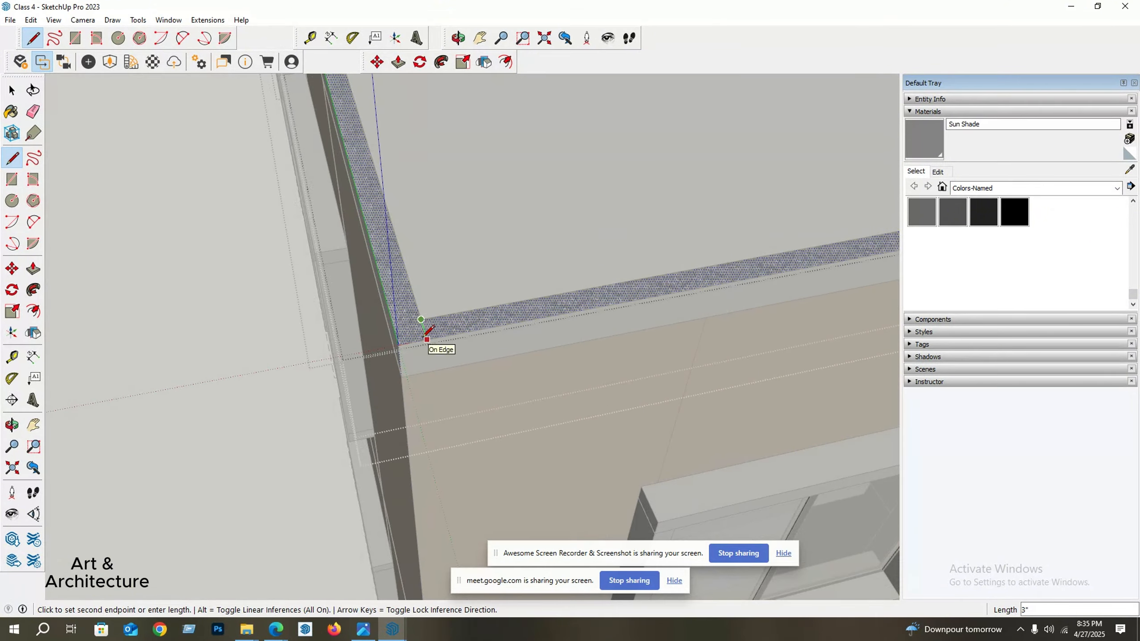
scroll(417, 332, "down", 3)
key("space")
scroll(217, 322, "down", 5)
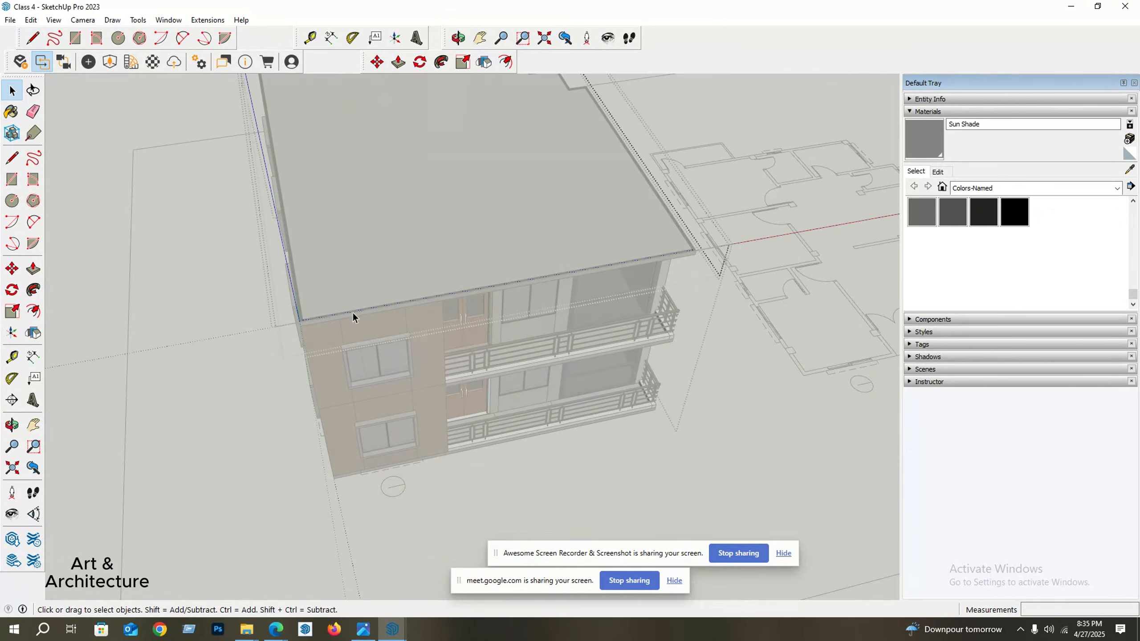
Push/Pull the side and rear sections of the roof's perimeter strip up 3' to form a parapet wall.
middle_click_drag(353, 314, 300, 374)
scroll(522, 310, "up", 3)
scroll(441, 370, "down", 5)
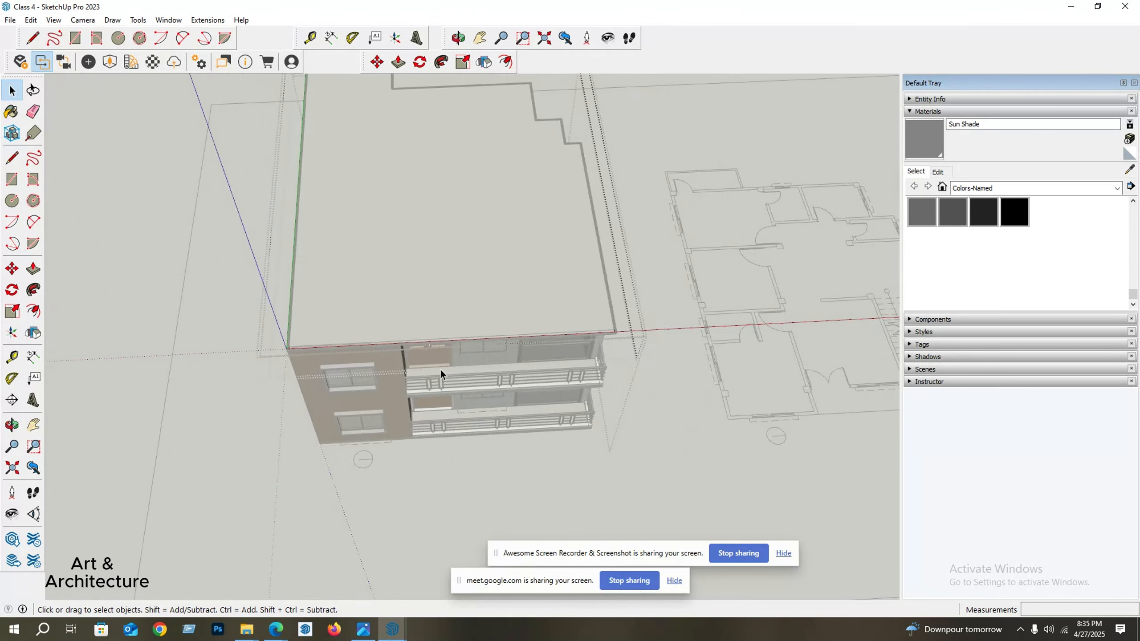
scroll(565, 286, "up", 1)
scroll(568, 305, "up", 3)
scroll(570, 316, "up", 2)
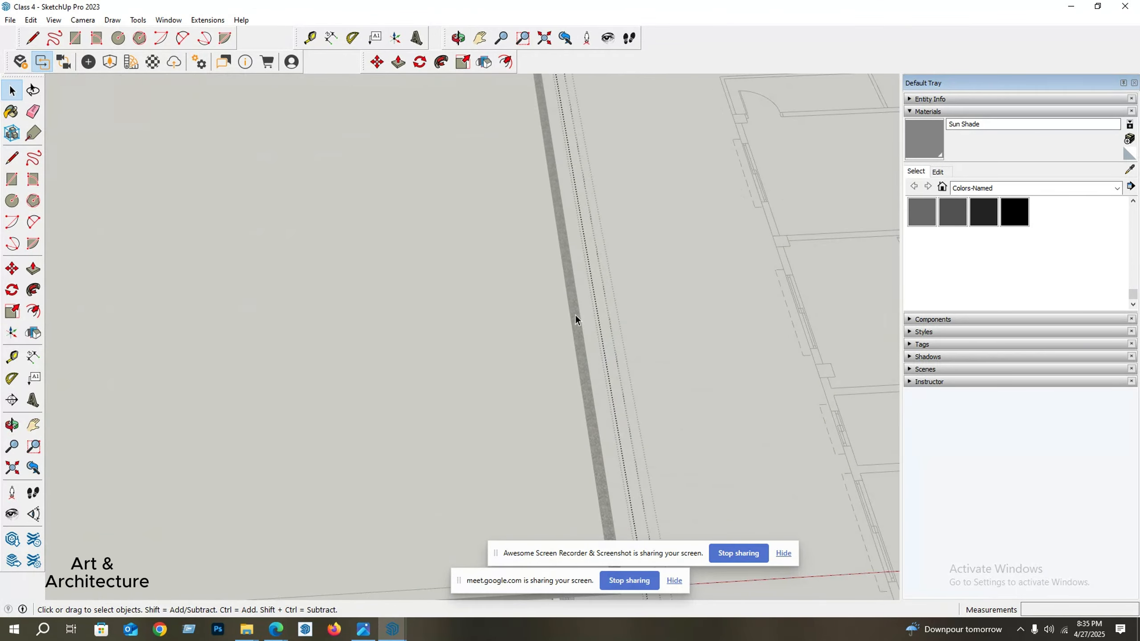
scroll(576, 315, "down", 2)
scroll(572, 313, "down", 1)
key("p")
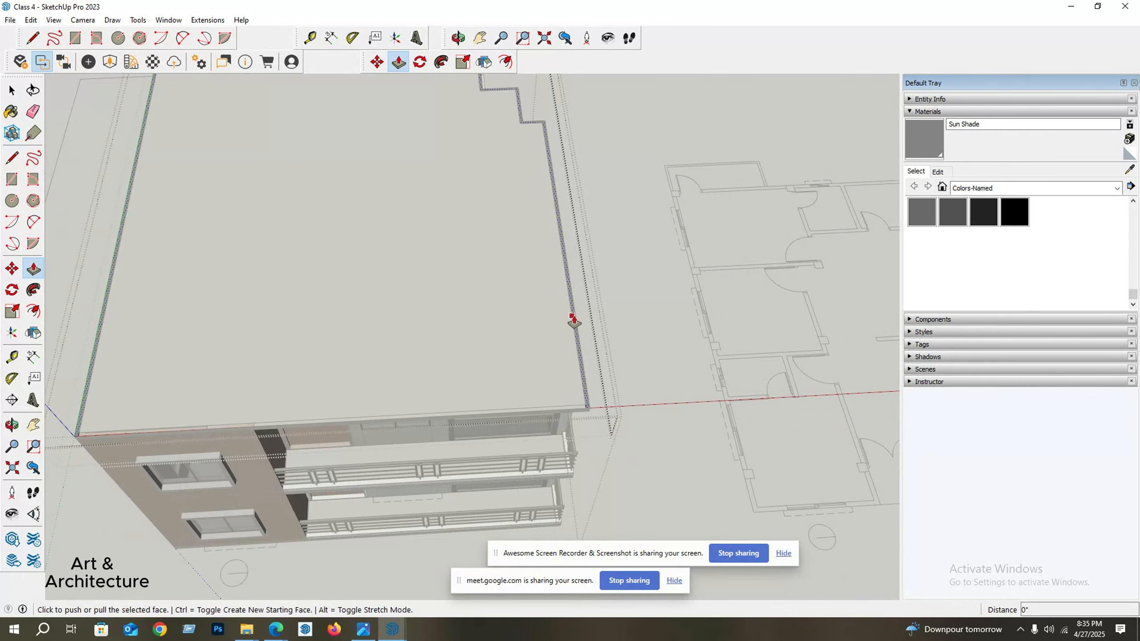
left_click(572, 314)
type("3")
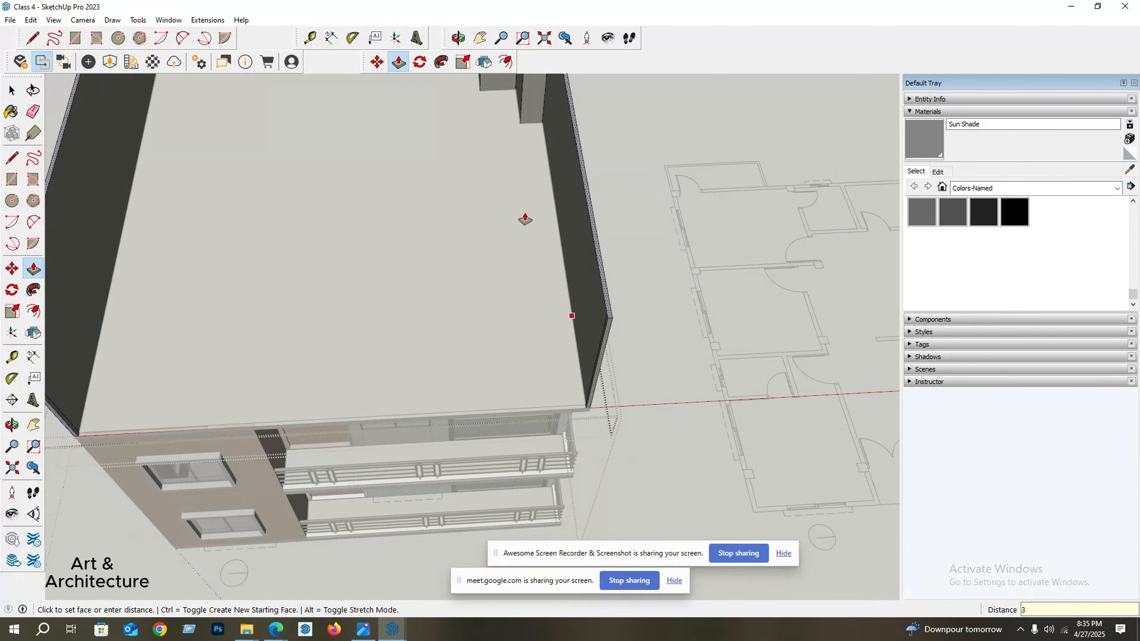
type("'")
key("Return")
scroll(525, 219, "down", 3)
middle_click_drag(438, 308, 534, 230)
key("space")
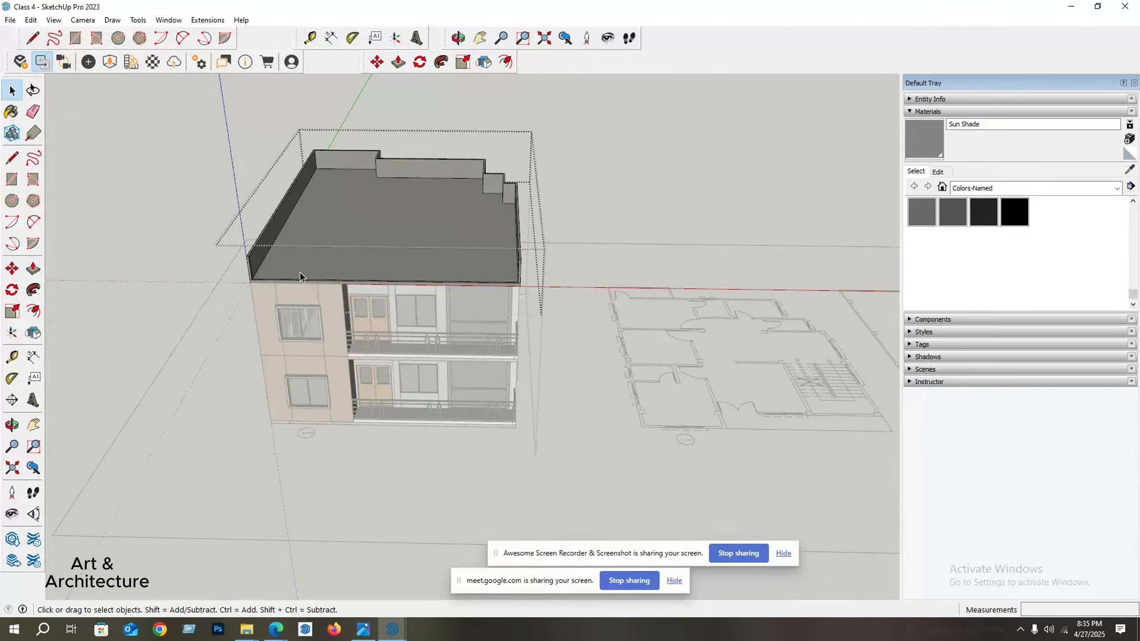
Reopen the parapet group for editing and select all of its connected geometry at the rear of the roof.
mouse_move(300, 273)
middle_mouse_down()
mouse_move(336, 206)
mouse_move(322, 185)
mouse_move(306, 270)
mouse_move(368, 299)
mouse_move(330, 258)
mouse_move(303, 304)
mouse_move(468, 224)
mouse_move(560, 206)
mouse_move(401, 136)
mouse_move(387, 247)
mouse_move(431, 220)
mouse_move(471, 225)
mouse_move(459, 220)
middle_mouse_up()
left_click(285, 162)
scroll(324, 153, "up", 10)
scroll(392, 156, "up", 3)
scroll(433, 219, "up", 2)
scroll(449, 218, "down", 2)
scroll(628, 238, "down", 4)
scroll(455, 219, "up", 5)
left_click(460, 221)
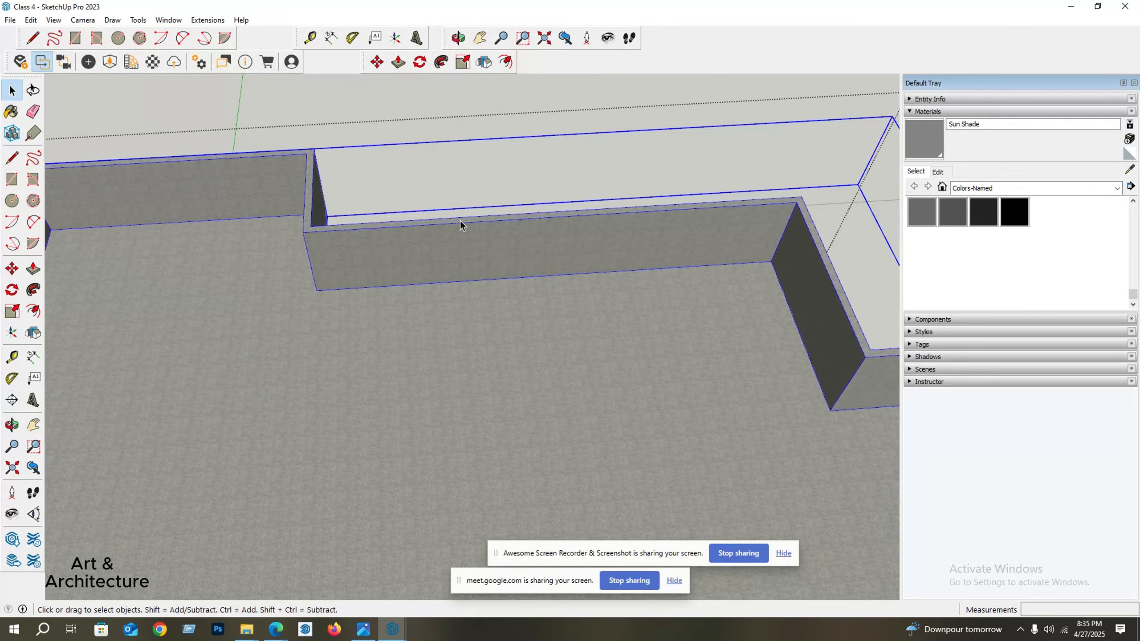
scroll(459, 221, "up", 3)
scroll(465, 223, "up", 1)
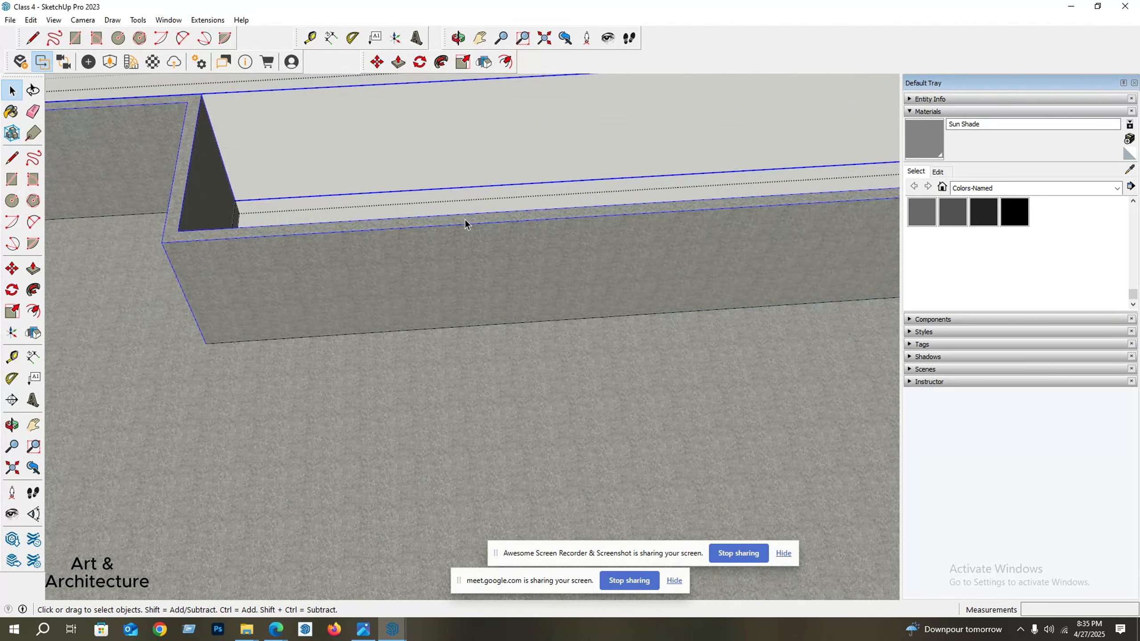
scroll(465, 219, "down", 6)
scroll(423, 246, "up", 2)
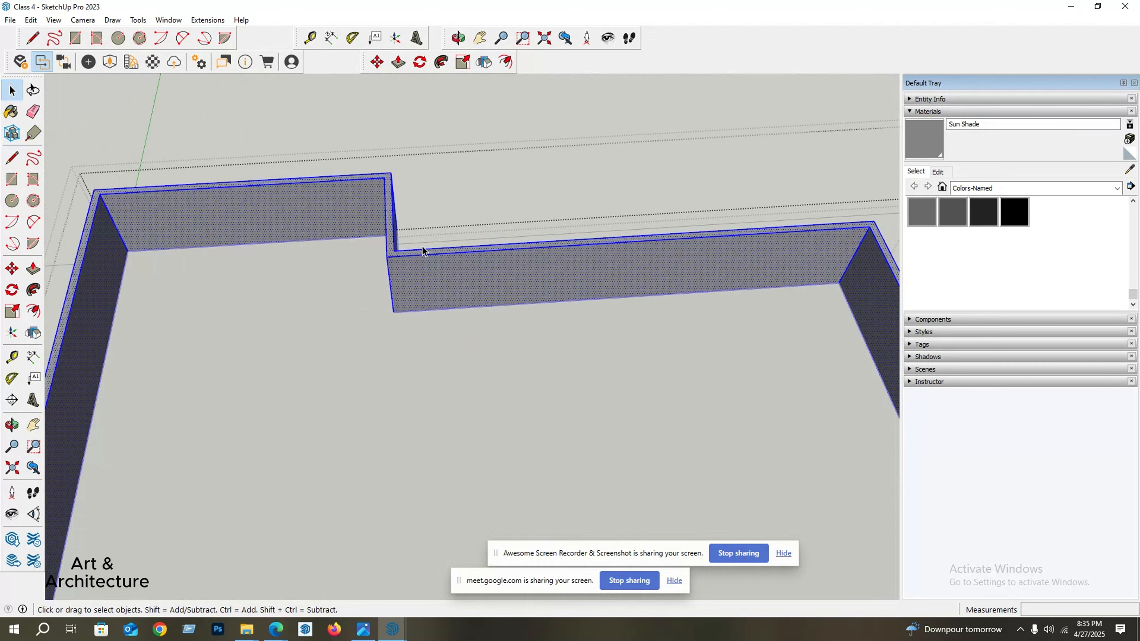
scroll(420, 255, "up", 4)
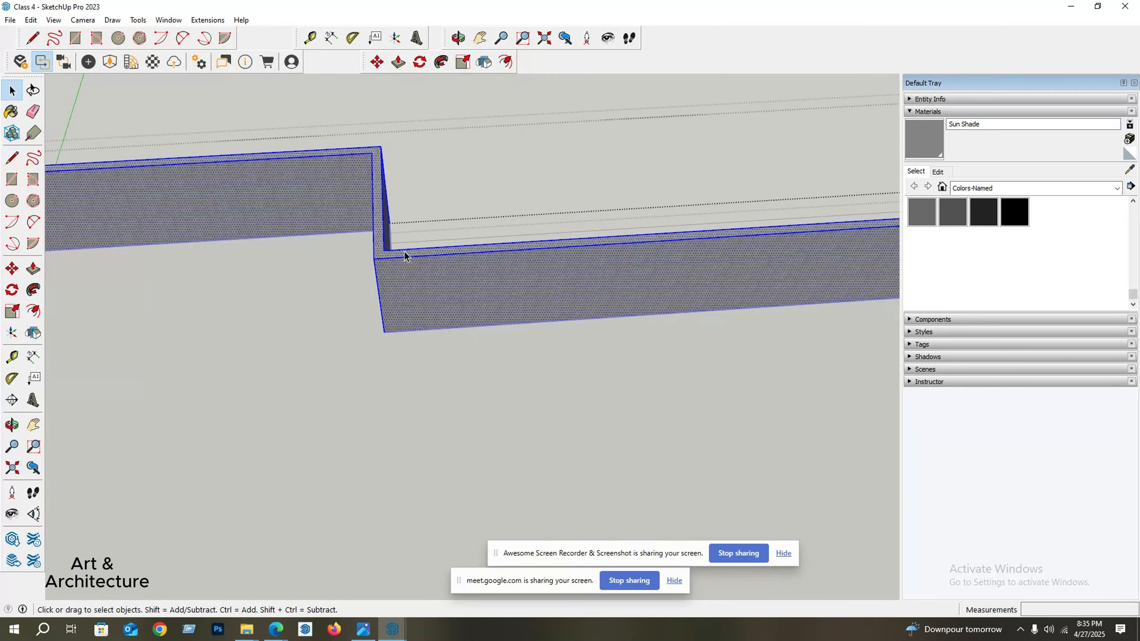
Draw a line across the parapet's top at the inner corner where the rear wall steps inward.
key("l")
scroll(402, 250, "up", 1)
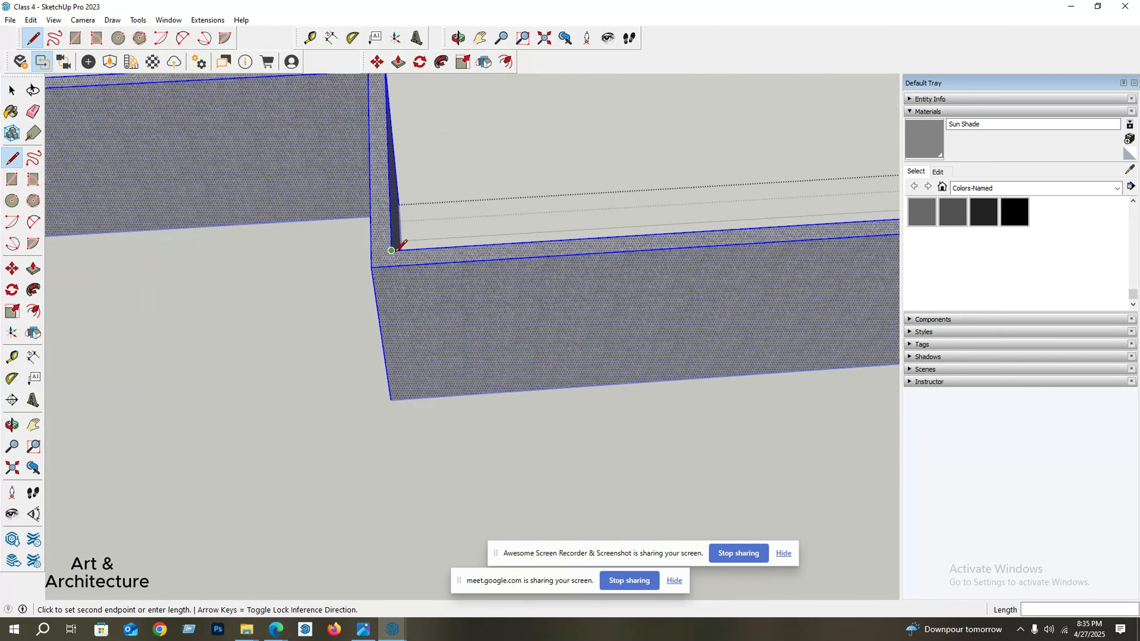
left_click(392, 266)
scroll(355, 256, "down", 7)
key("space")
scroll(560, 287, "down", 1)
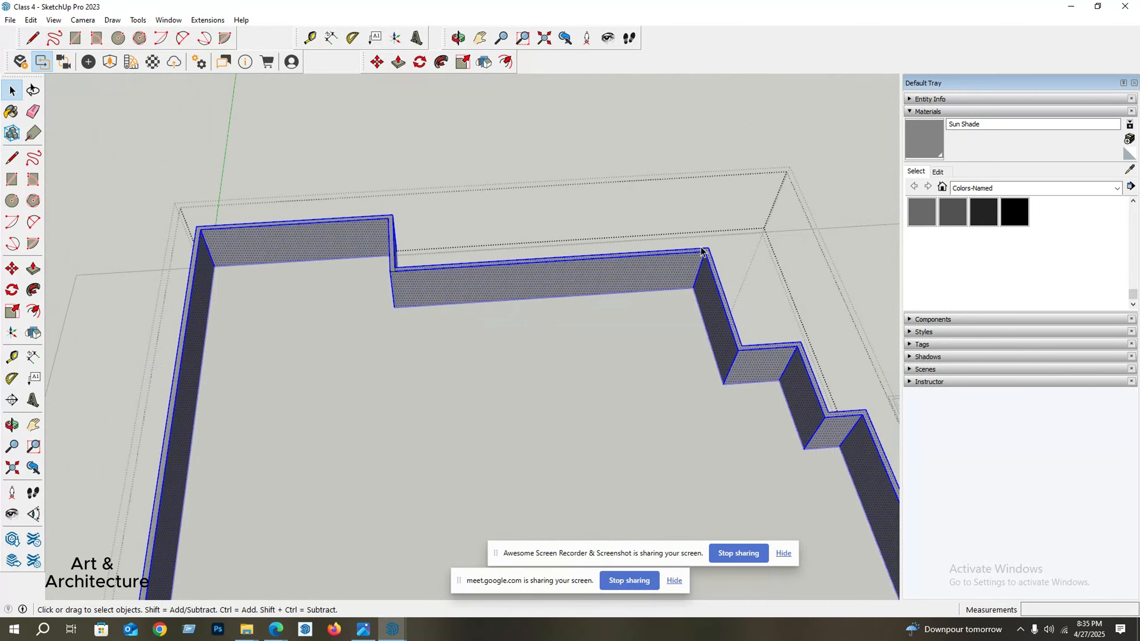
middle_click_drag(708, 257, 703, 285)
Draw a line across the parapet's top at the other end of the long rear section, beside the stepped side.
key("l")
scroll(707, 273, "up", 4)
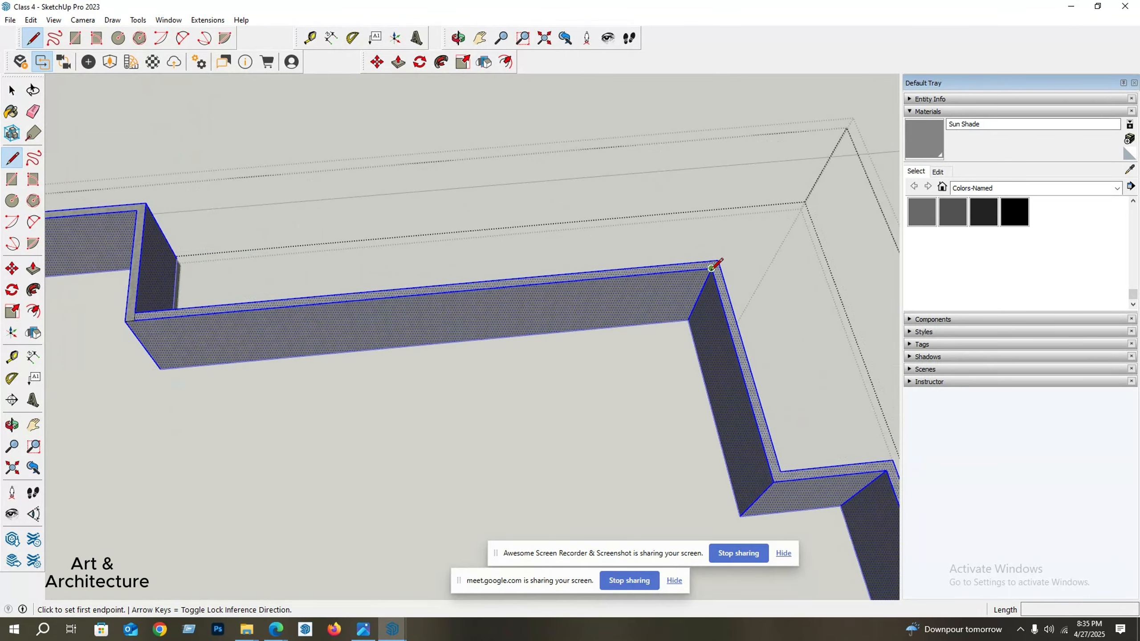
left_click(712, 268)
scroll(712, 268, "up", 1)
left_click(707, 259)
scroll(666, 271, "down", 3)
key("space")
Push the top face of the long rear parapet section down to roof level to open a gap.
left_click(641, 270)
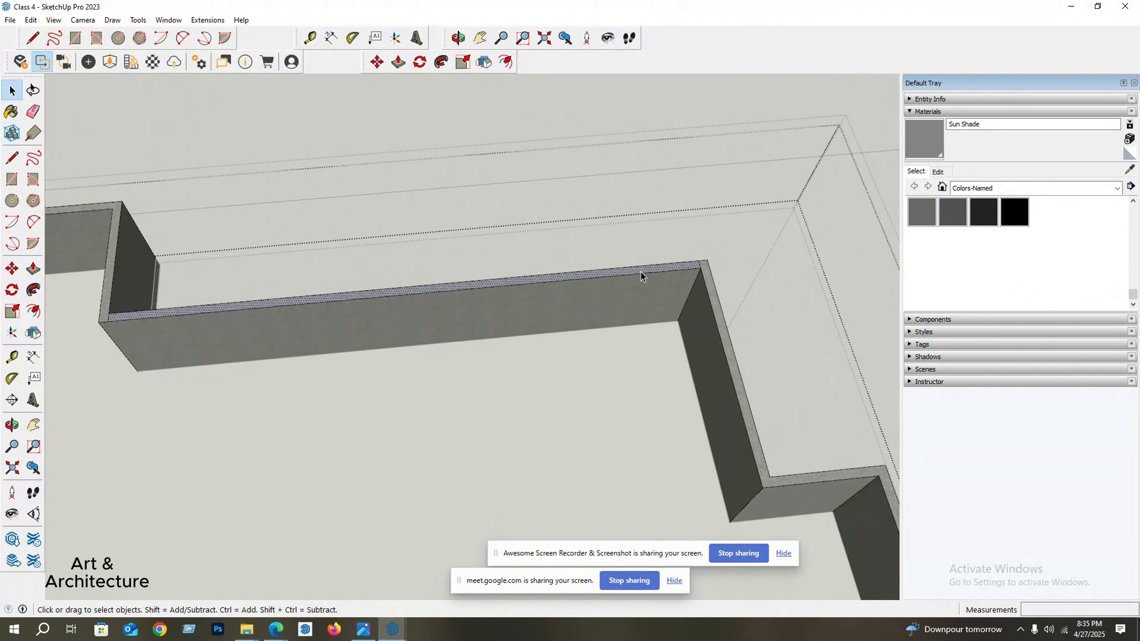
scroll(634, 271, "up", 2)
key("p")
left_click(631, 272)
scroll(627, 271, "down", 2)
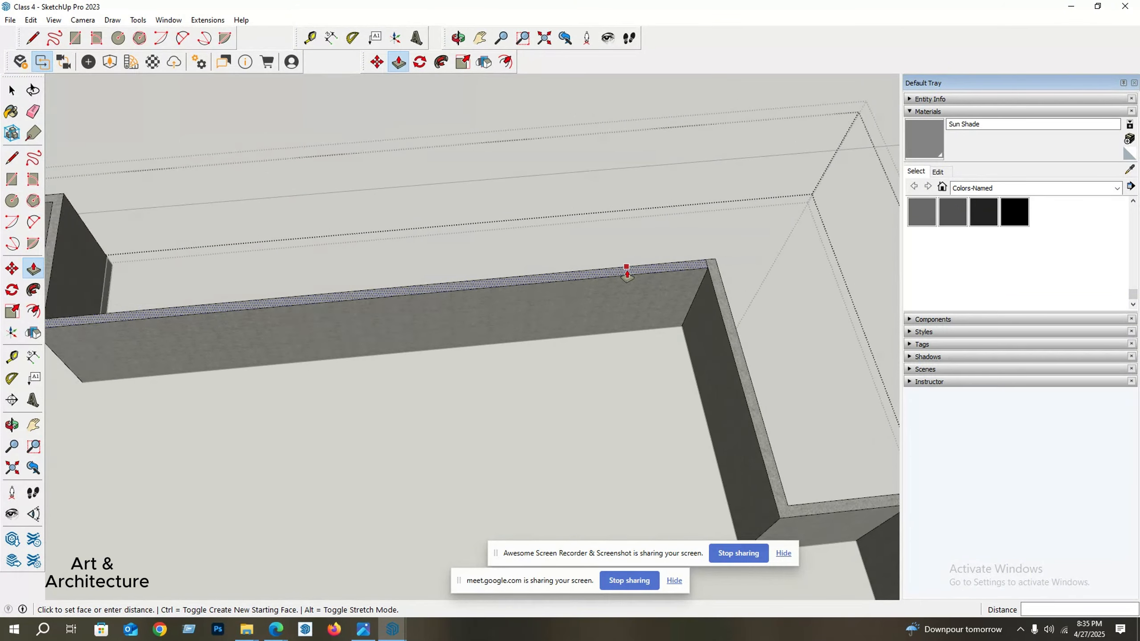
left_click(604, 329)
scroll(622, 277, "down", 2)
key("space")
scroll(568, 305, "up", 2)
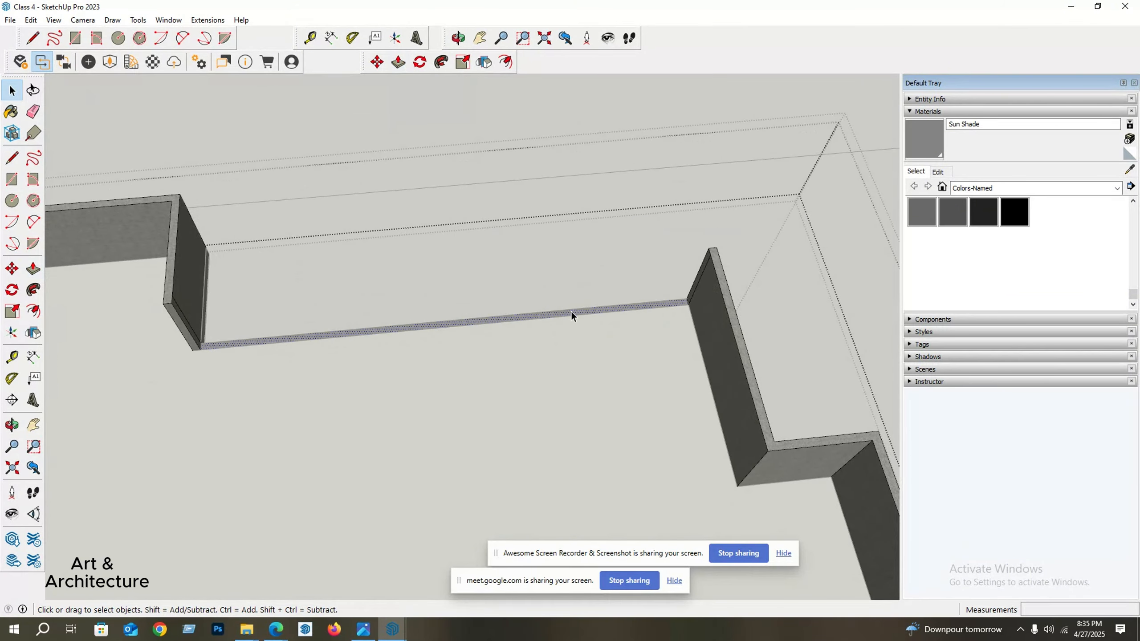
scroll(571, 311, "up", 2)
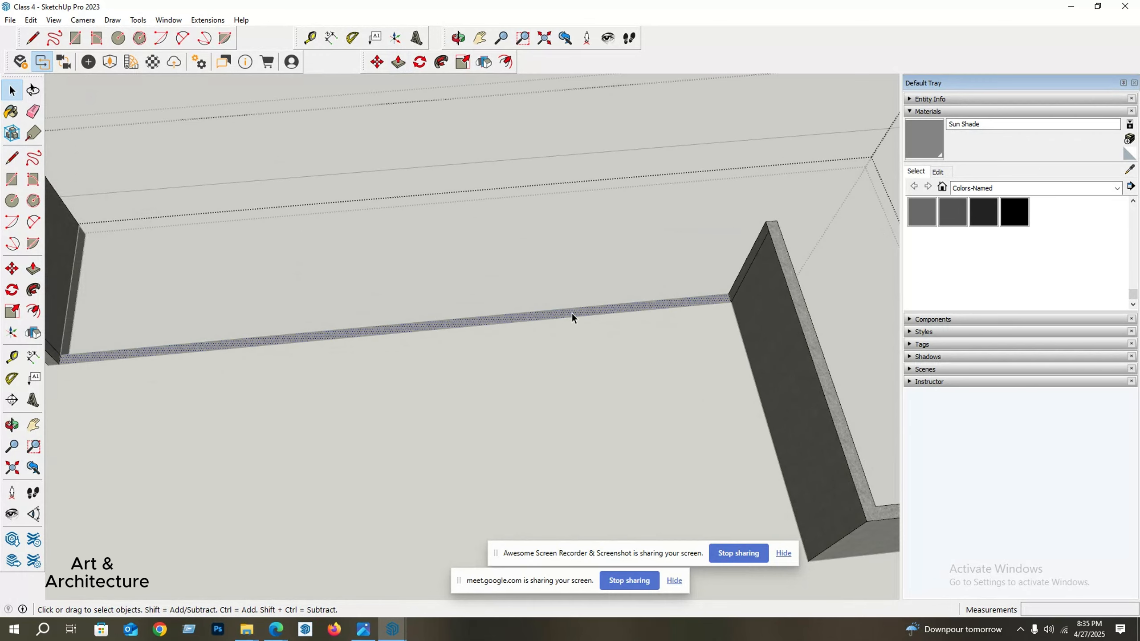
scroll(571, 314, "down", 3)
scroll(572, 311, "up", 3)
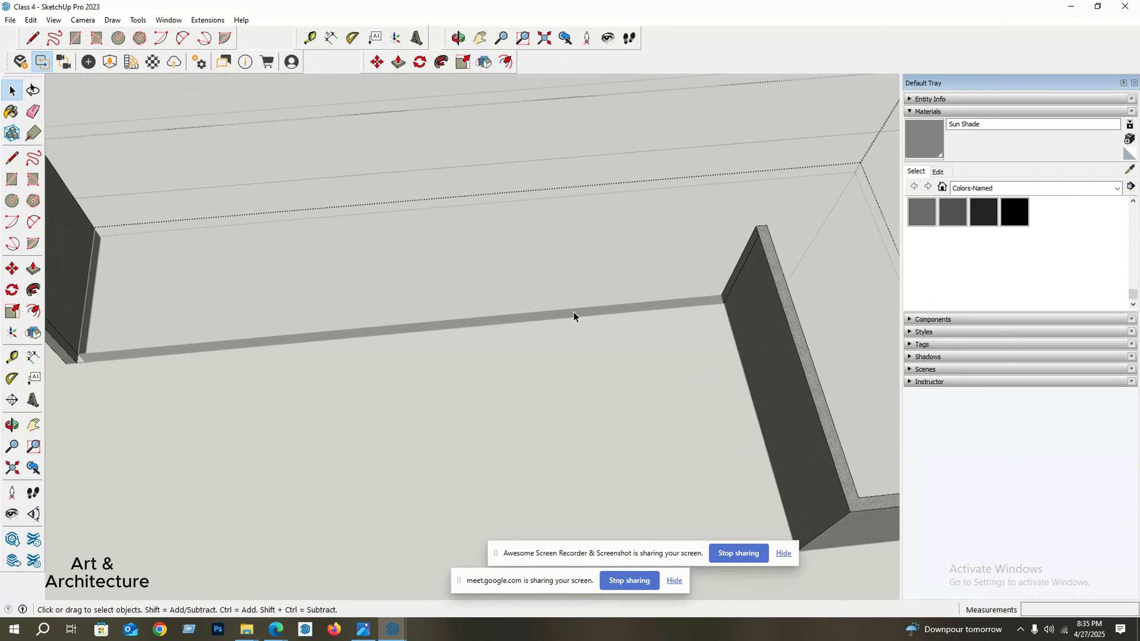
scroll(574, 312, "up", 1)
scroll(575, 306, "down", 5)
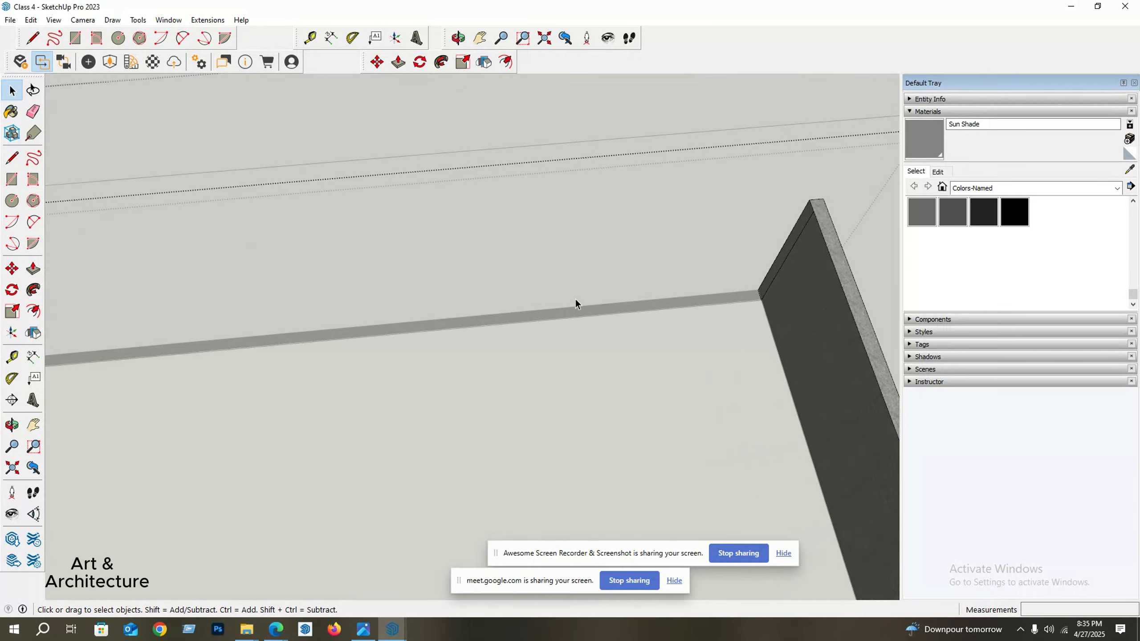
scroll(441, 148, "down", 2)
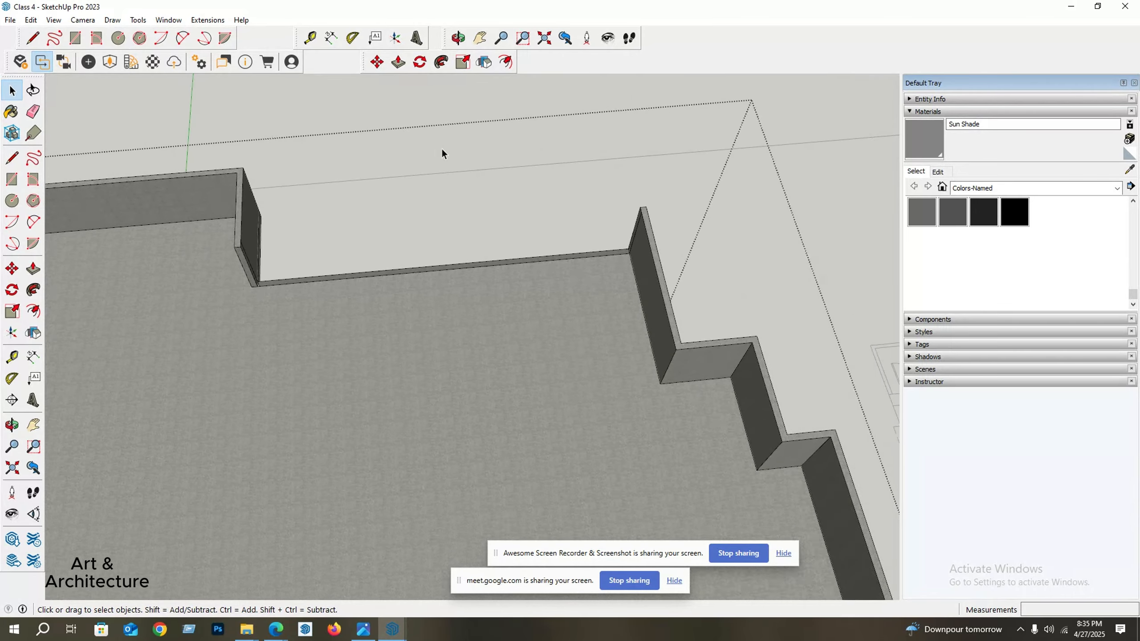
Reopen the parapet group at the long straight wall on the brick side and select all of its connected geometry.
mouse_move(443, 152)
middle_mouse_down()
mouse_move(428, 221)
mouse_move(471, 221)
mouse_move(467, 208)
middle_mouse_up()
scroll(468, 207, "down", 5)
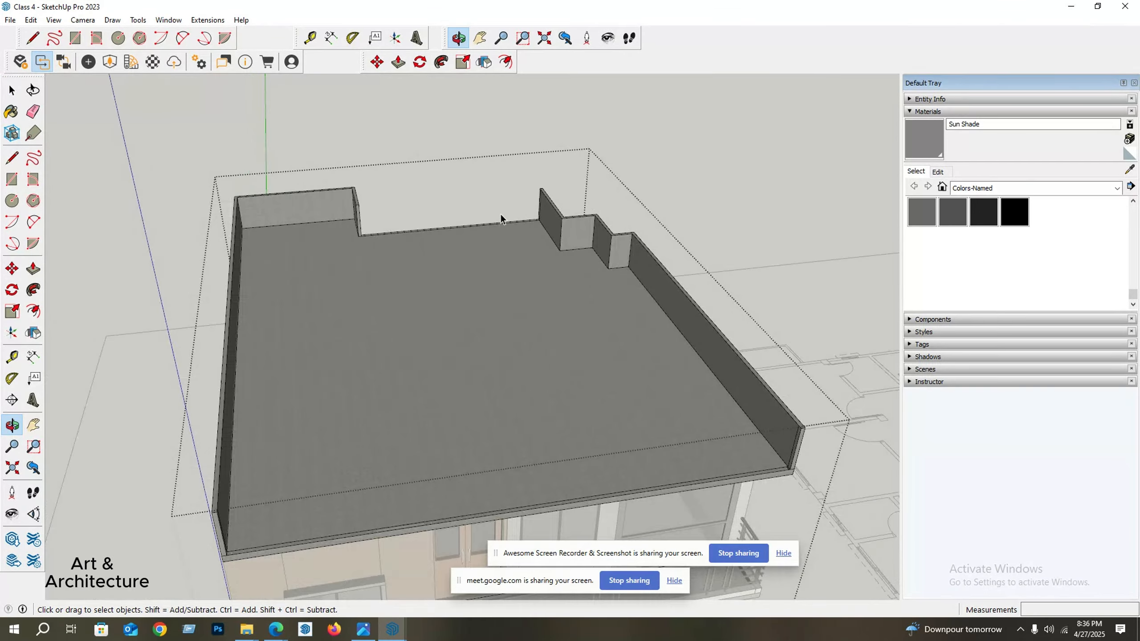
middle_click_drag(494, 337, 267, 236)
left_click(656, 186)
scroll(656, 186, "down", 3)
scroll(502, 242, "up", 6)
left_click(502, 243)
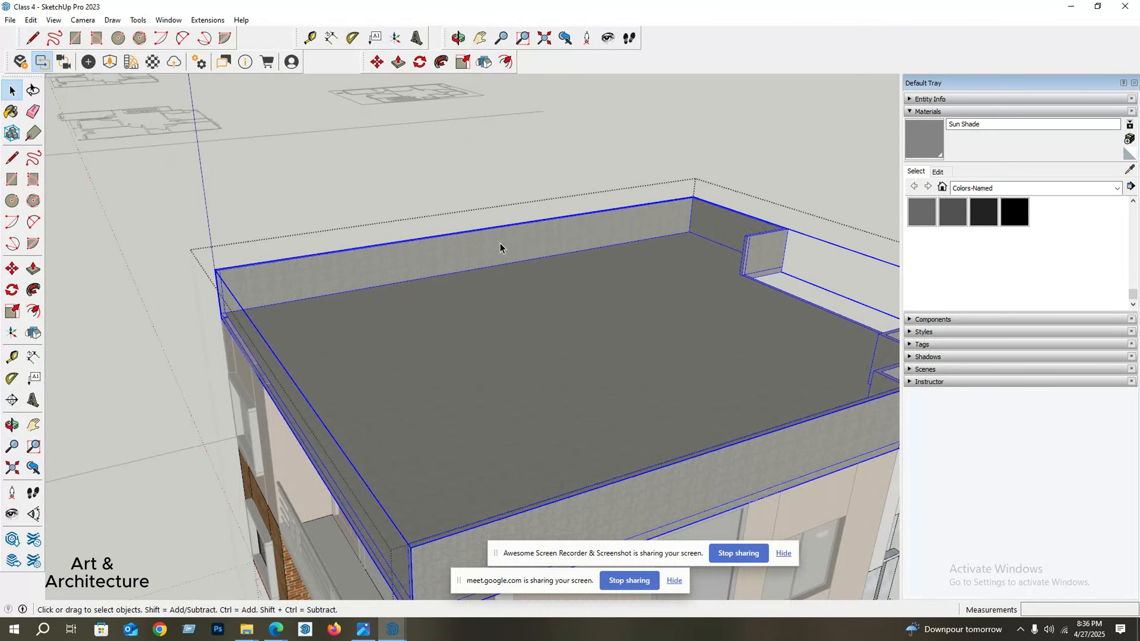
mouse_move(499, 242)
middle_mouse_down()
mouse_move(418, 248)
mouse_move(453, 295)
mouse_move(468, 267)
mouse_move(462, 313)
mouse_move(422, 317)
middle_mouse_up()
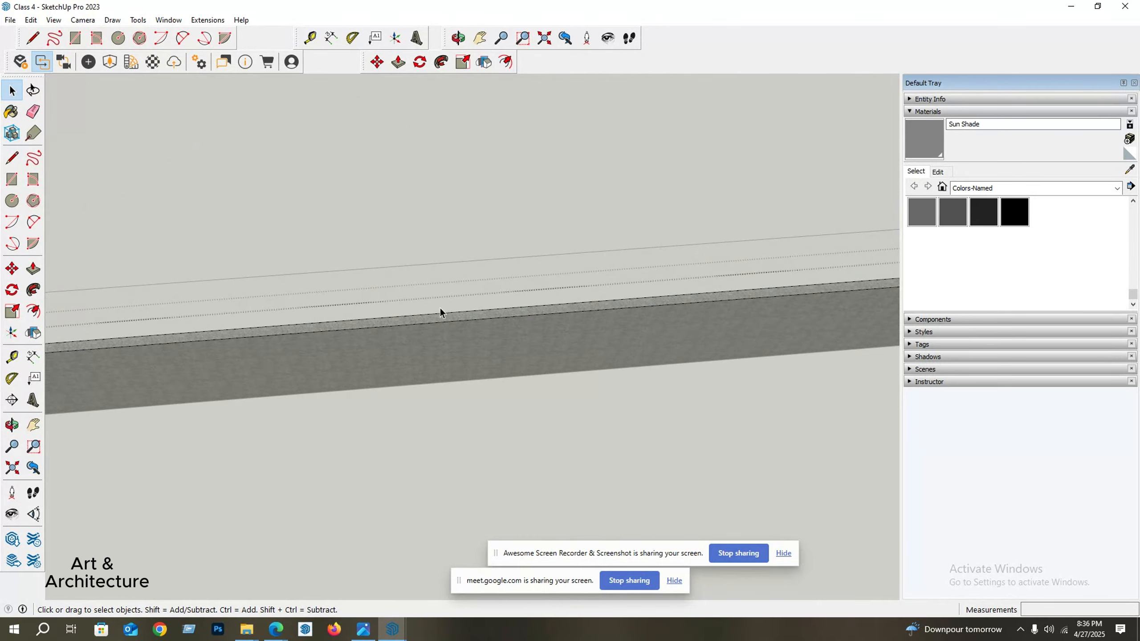
left_click(445, 318)
scroll(444, 317, "down", 6)
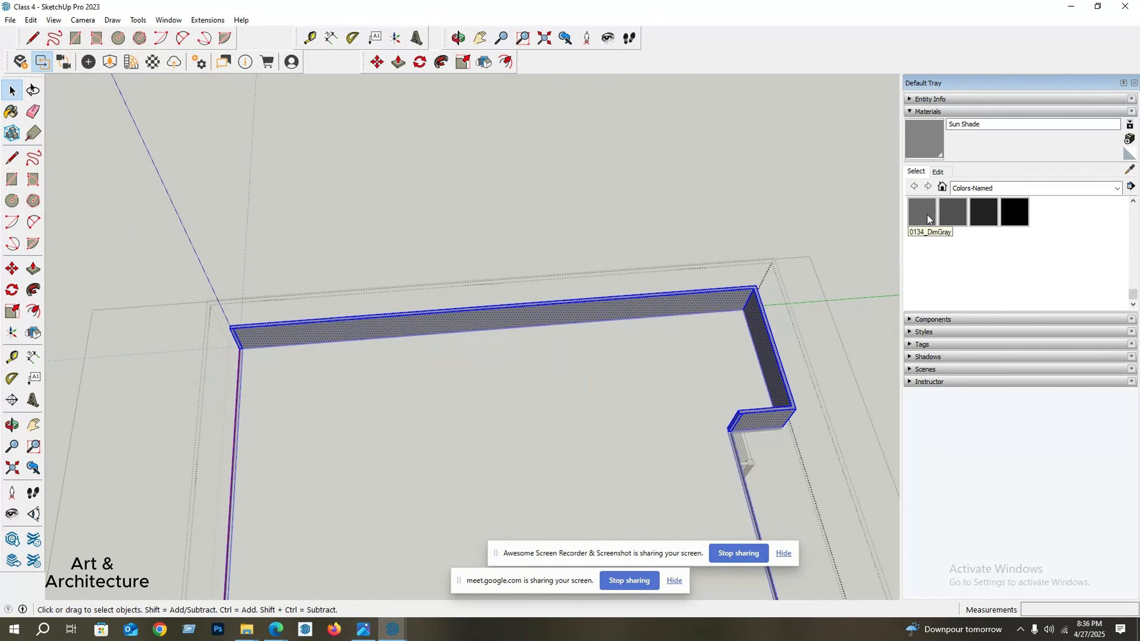
Draw a 3" line across the top of the long straight parapet wall, in its half nearer the front corner.
scroll(630, 214, "down", 1)
scroll(534, 290, "up", 8)
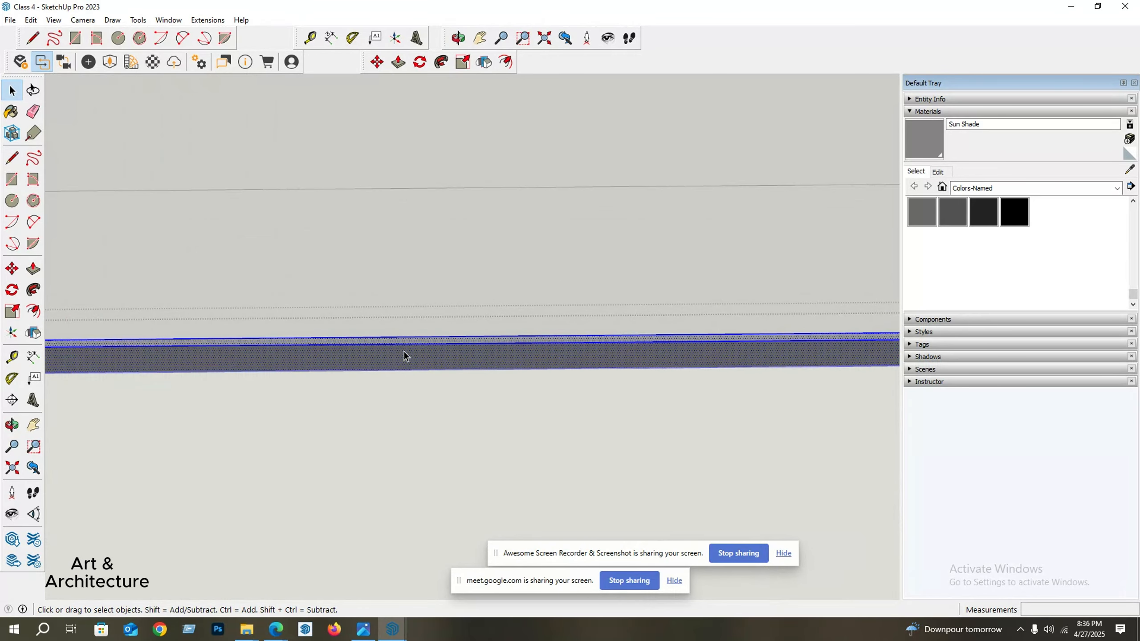
scroll(403, 351, "down", 1)
scroll(430, 342, "up", 2)
key("l")
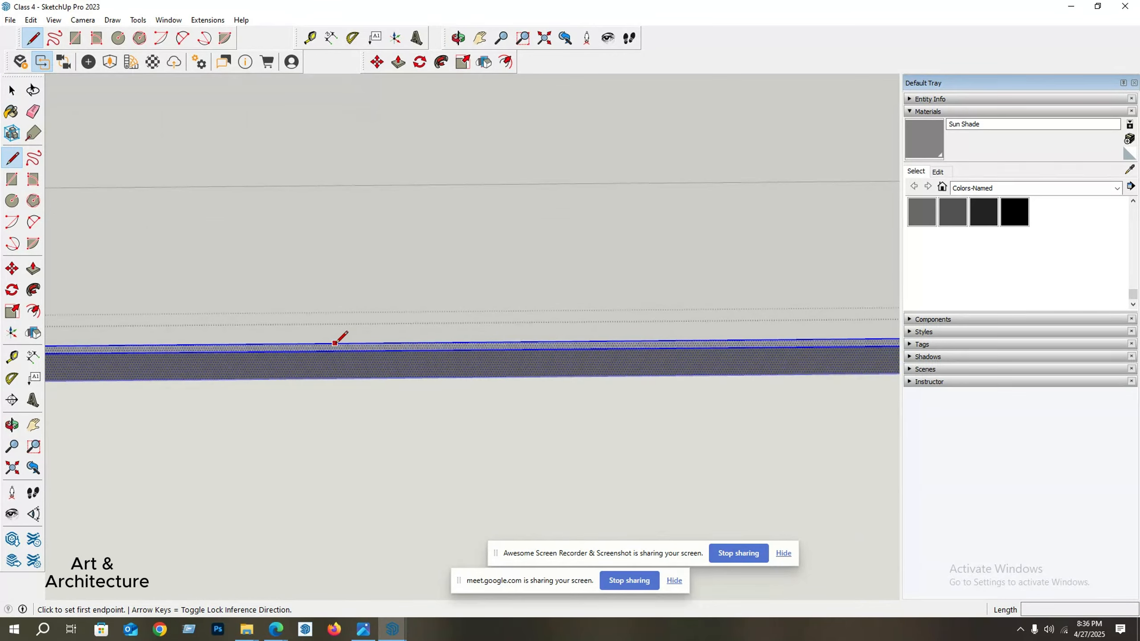
left_click(333, 346)
left_click(331, 352)
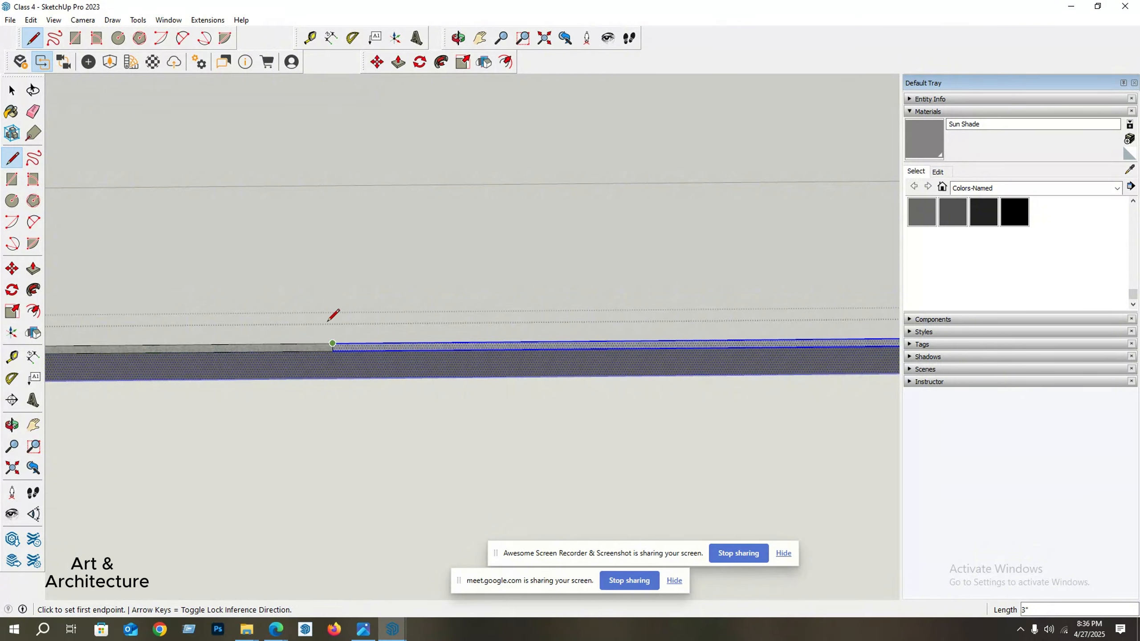
scroll(310, 292, "down", 3)
Draw a second 3" line across the same wall's top, nearer the rear corner, to mark off a middle section.
key("space")
key("l")
scroll(510, 315, "up", 5)
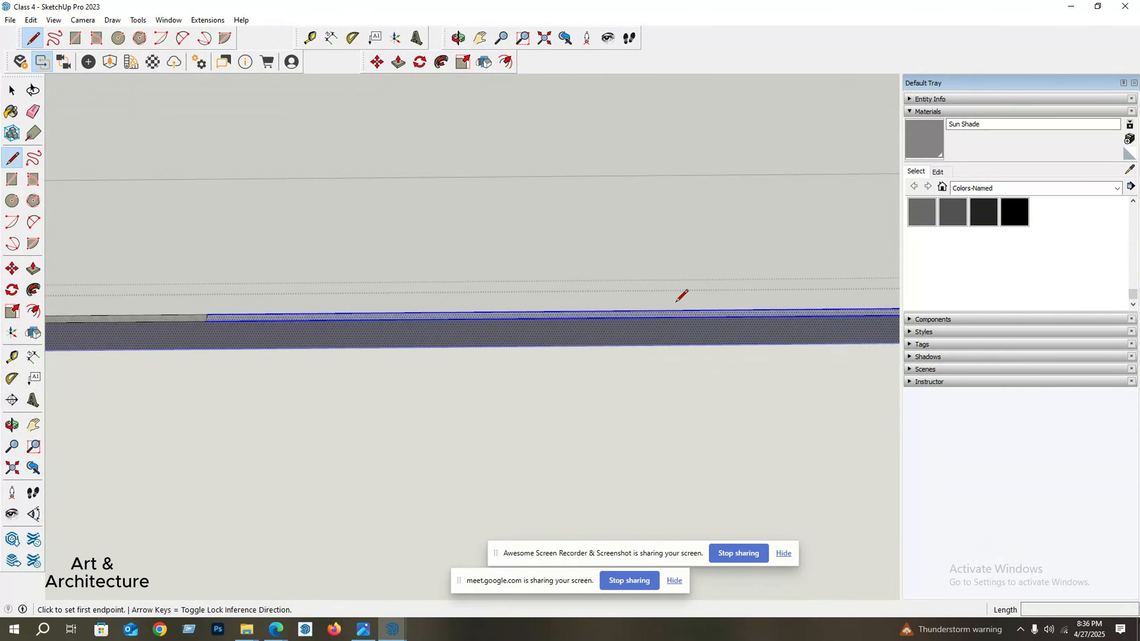
left_click(696, 311)
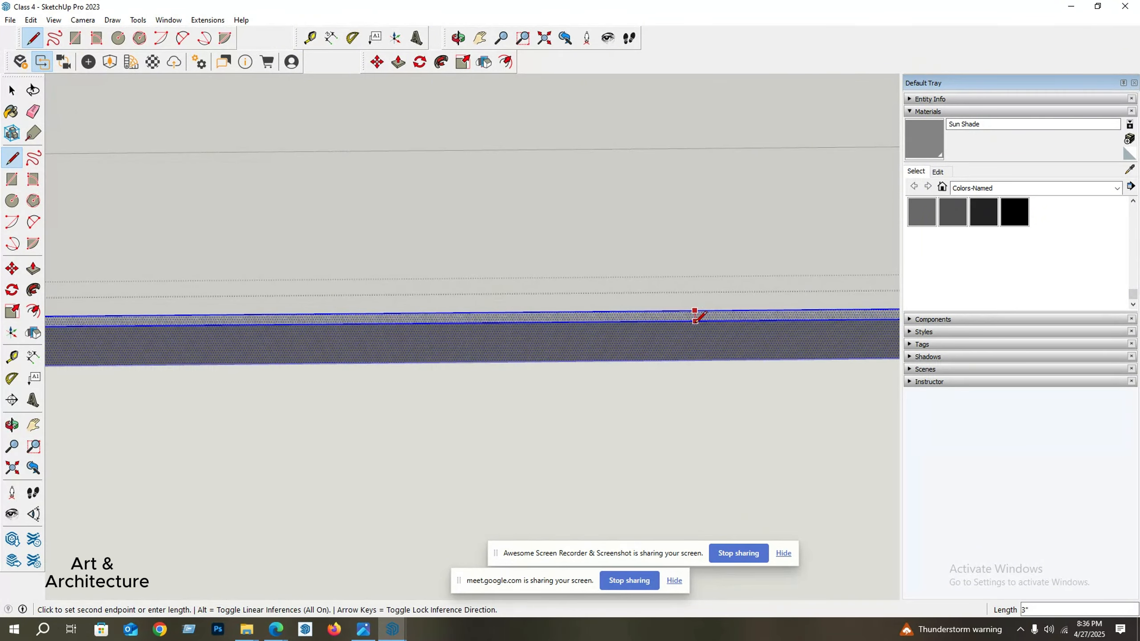
left_click(695, 322)
key("space")
Push the top face between the two lines down to roof level, opening a gap in the middle of the wall.
left_click(560, 311)
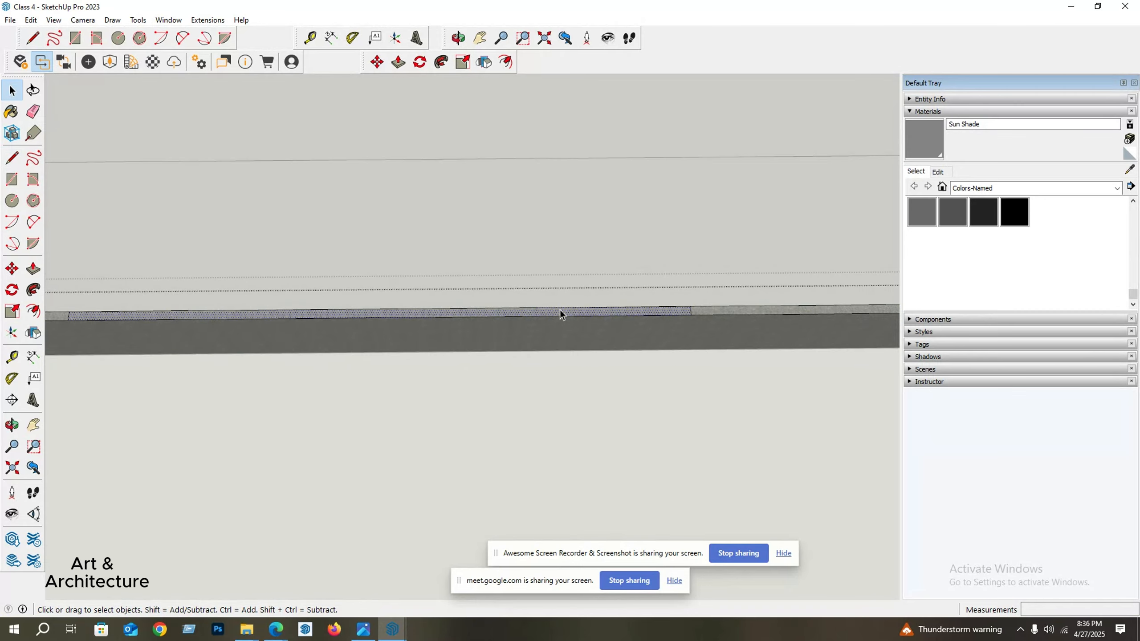
key("p")
left_click_drag(552, 311, 538, 380)
key("space")
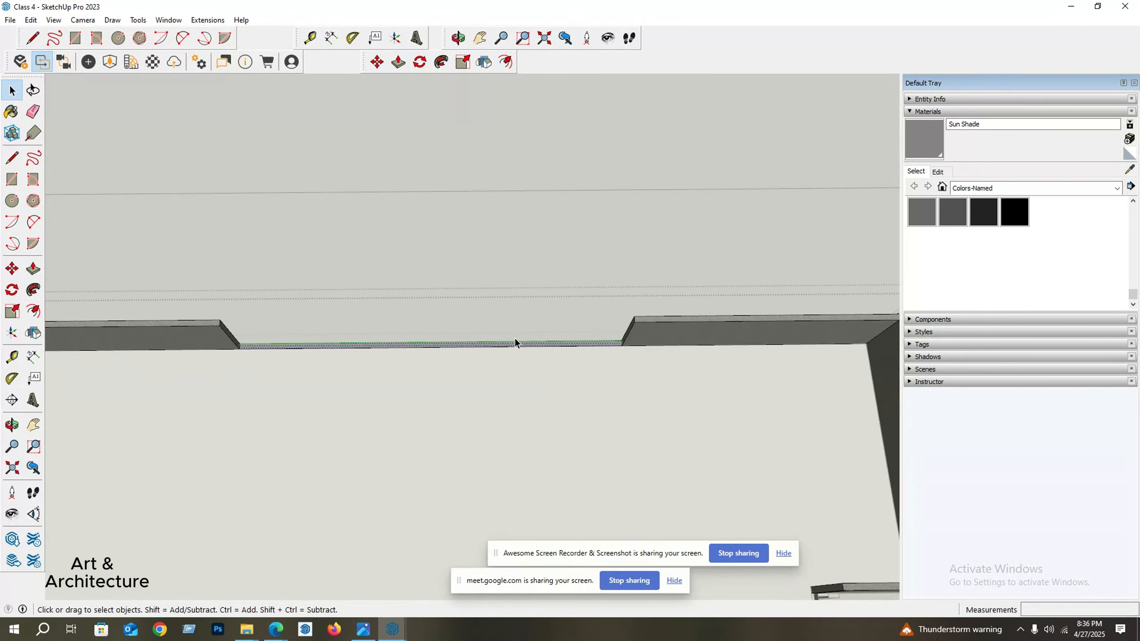
scroll(515, 342, "down", 8)
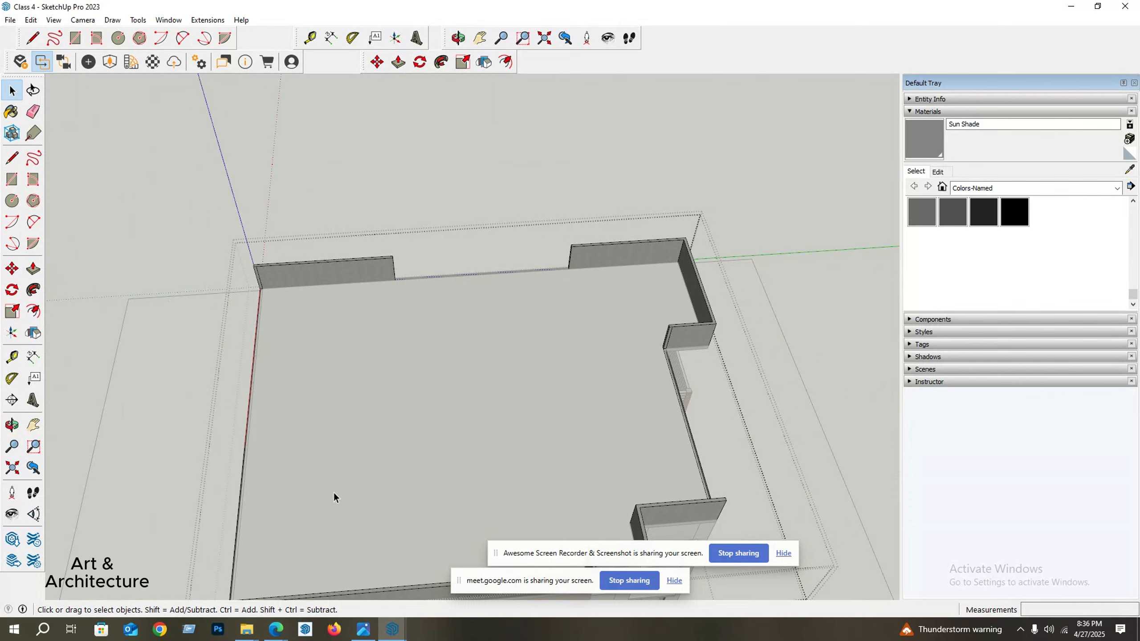
Launch the keypress-osd application from the x64 folder of keypress-osd-compiled in Downloads, and minimise the file window.
mouse_move(253, 631)
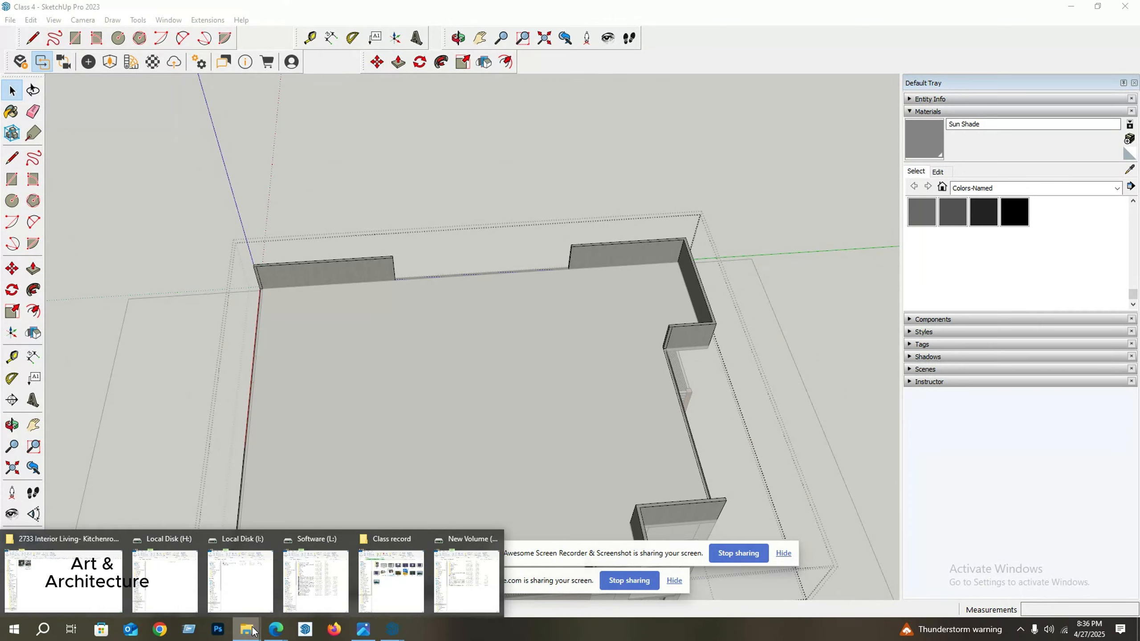
left_click(256, 582)
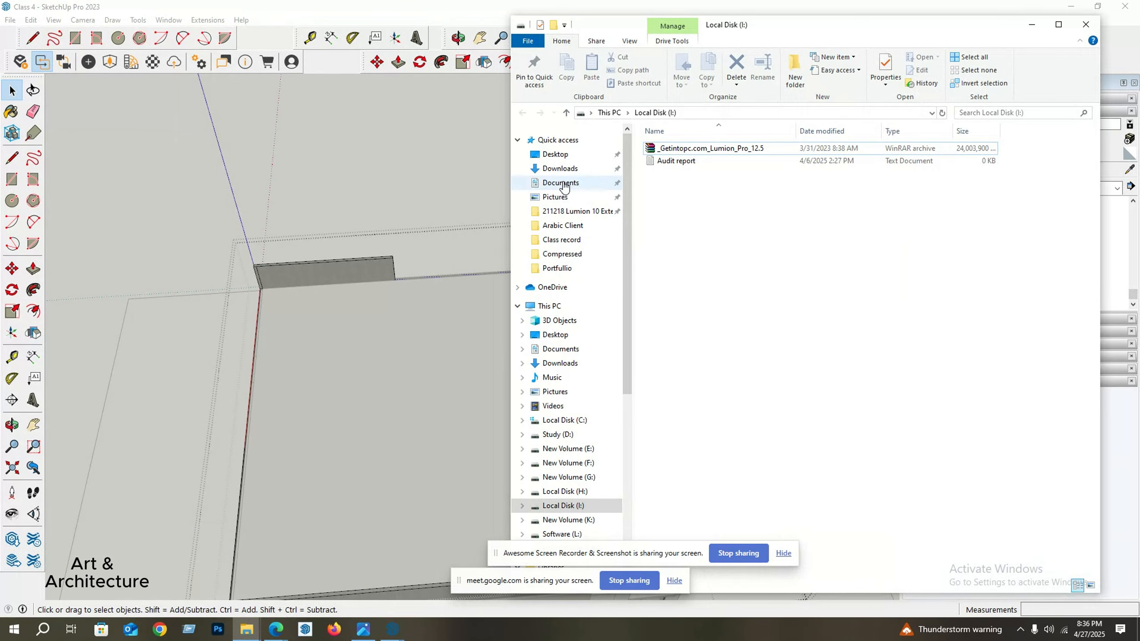
left_click(560, 169)
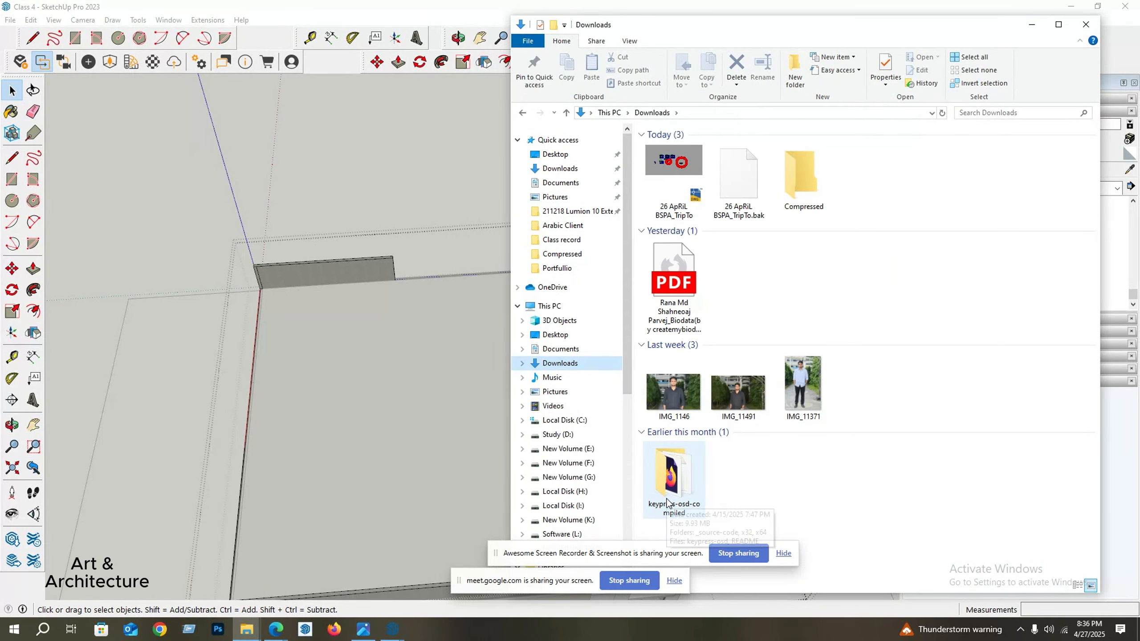
double_click(667, 499)
left_click(682, 175)
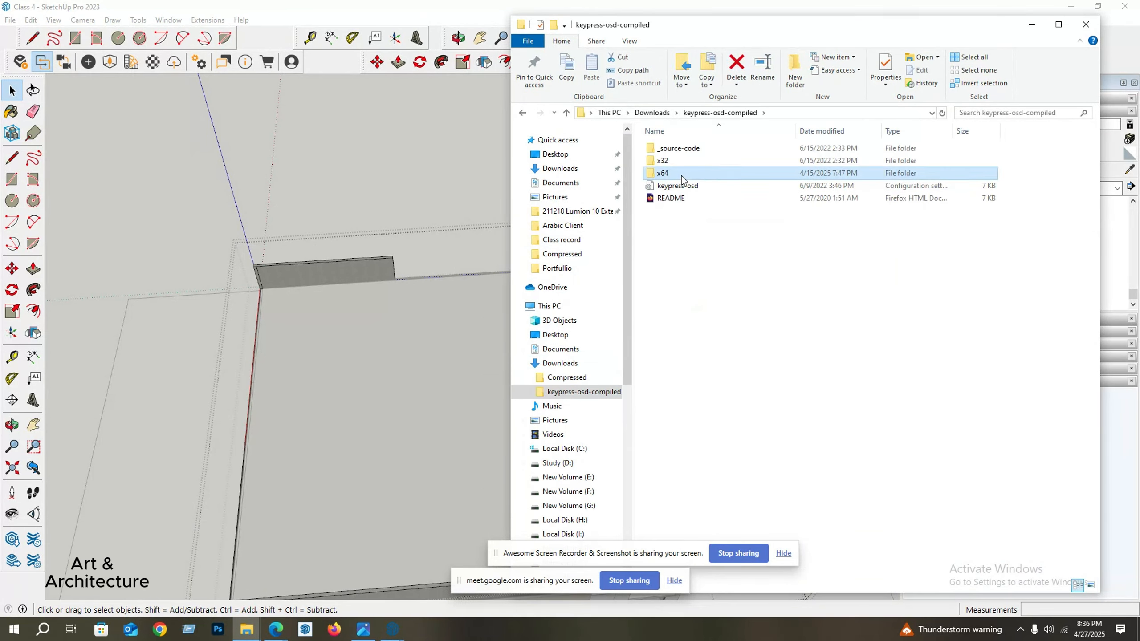
double_click(682, 174)
double_click(682, 162)
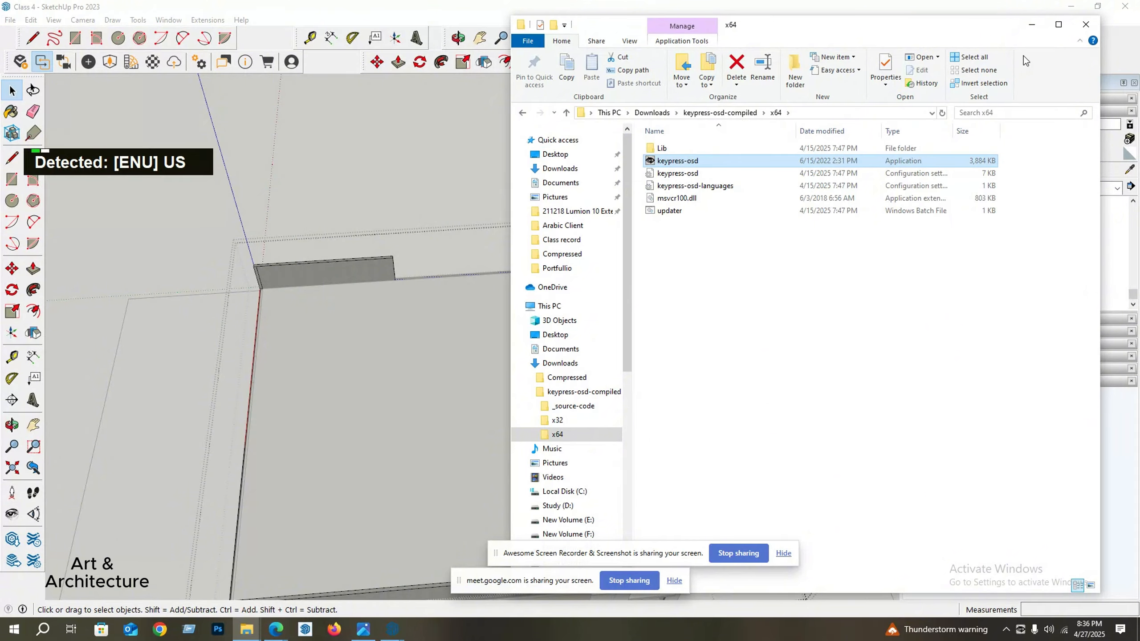
left_click(1031, 24)
Finish editing the parapet group and search 3D Warehouse models for "Railling".
scroll(467, 298, "down", 3)
double_click(467, 298)
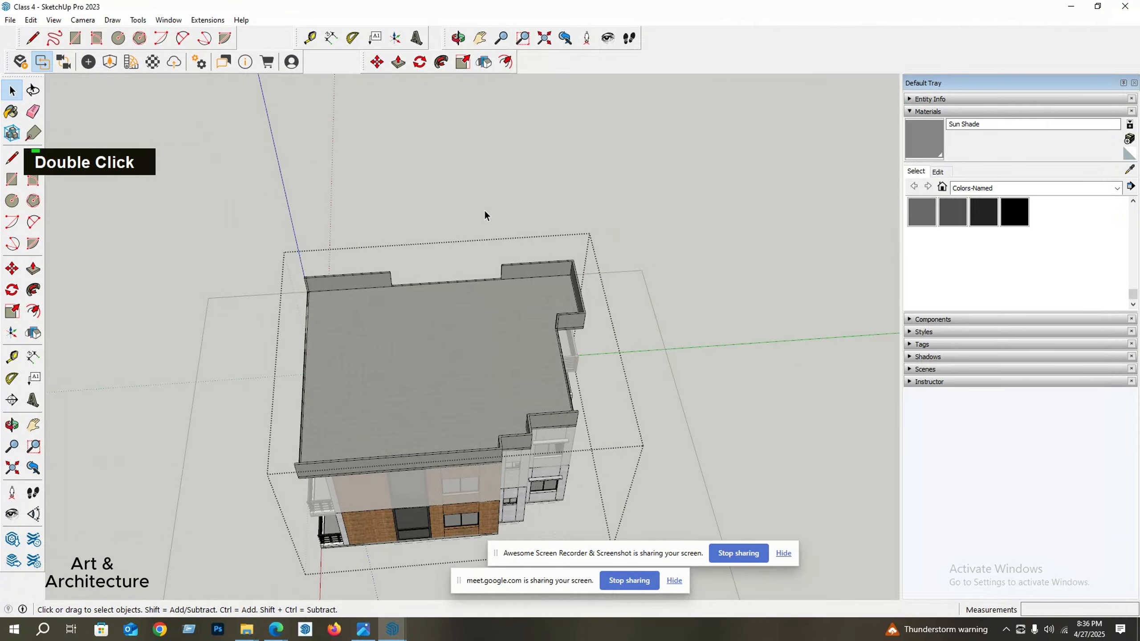
middle_click_drag(485, 211, 553, 317)
scroll(536, 149, "down", 3)
scroll(288, 247, "up", 2)
scroll(412, 217, "down", 2)
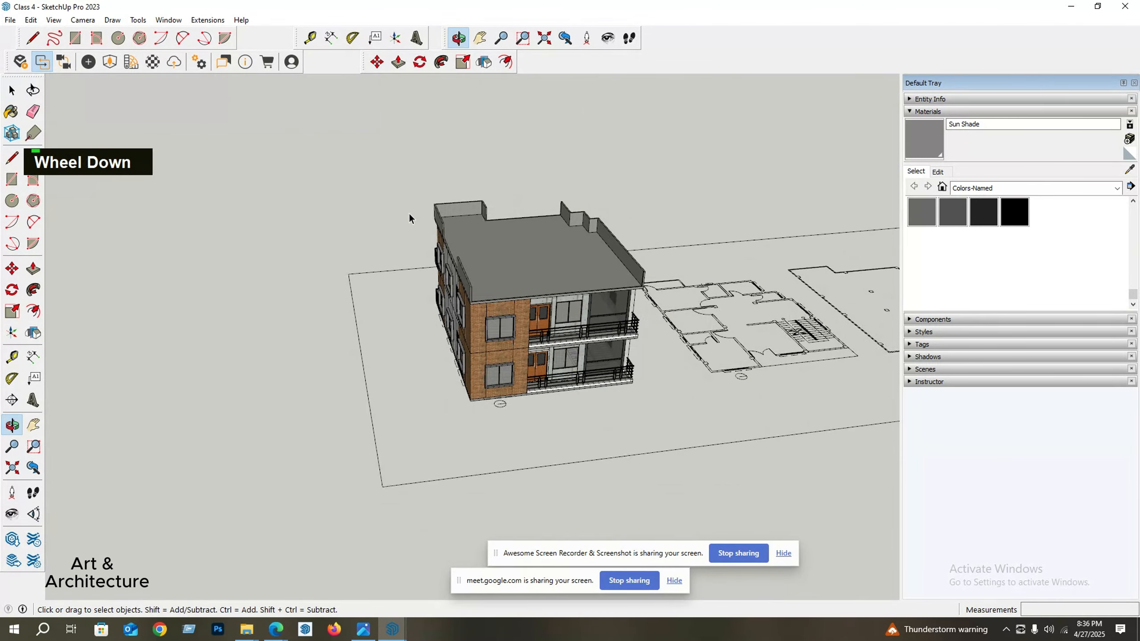
middle_click_drag(412, 216, 303, 130)
left_click(169, 20)
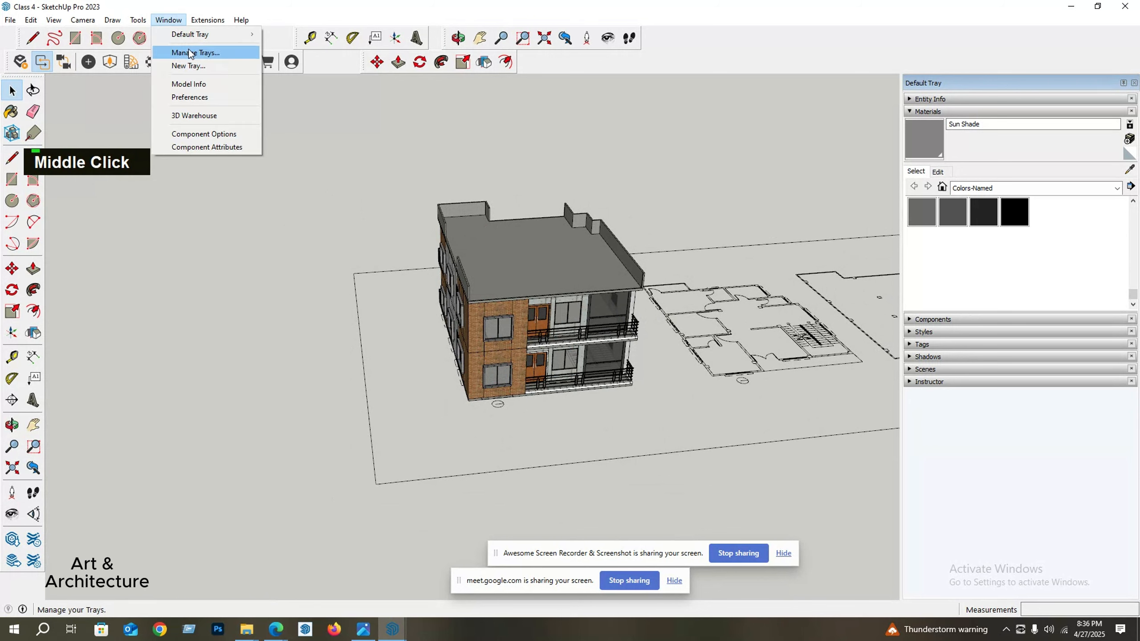
left_click(199, 109)
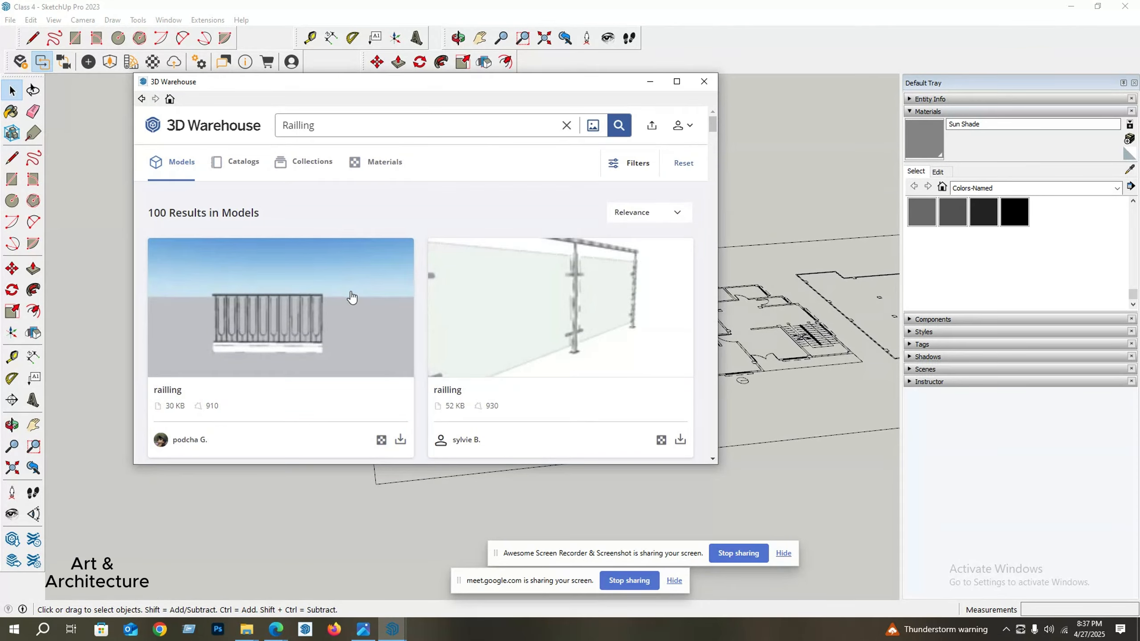
Load the RAILLING model with a wooden handrail and posts from the results and place it on the ground beside the brick side.
scroll(354, 299, "down", 5)
scroll(482, 303, "down", 3)
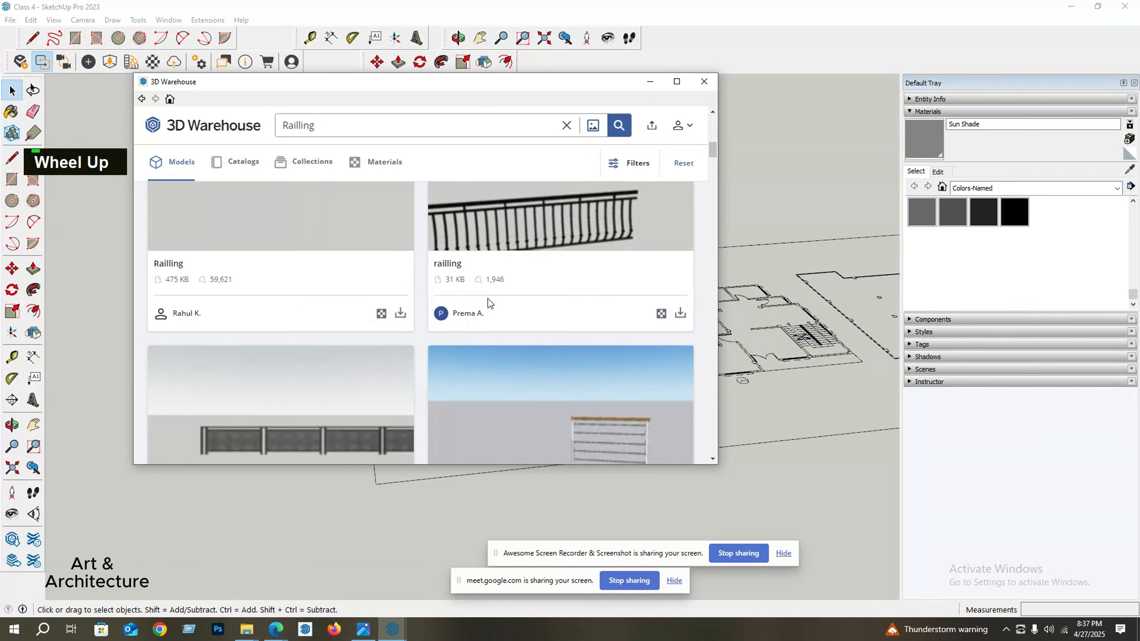
scroll(491, 296, "down", 3)
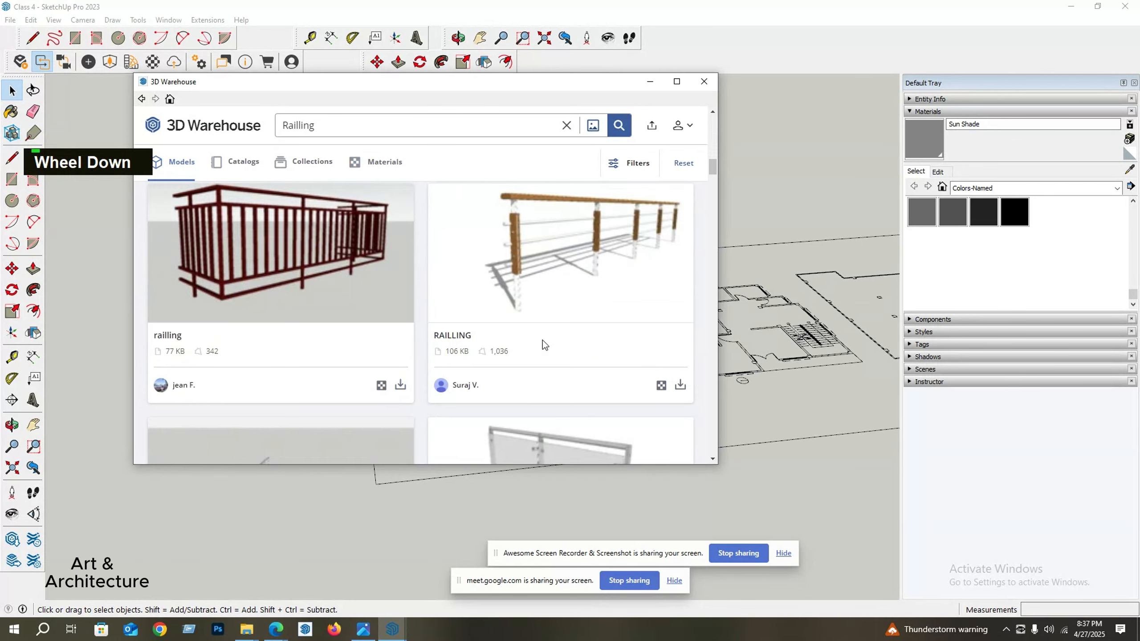
left_click(681, 385)
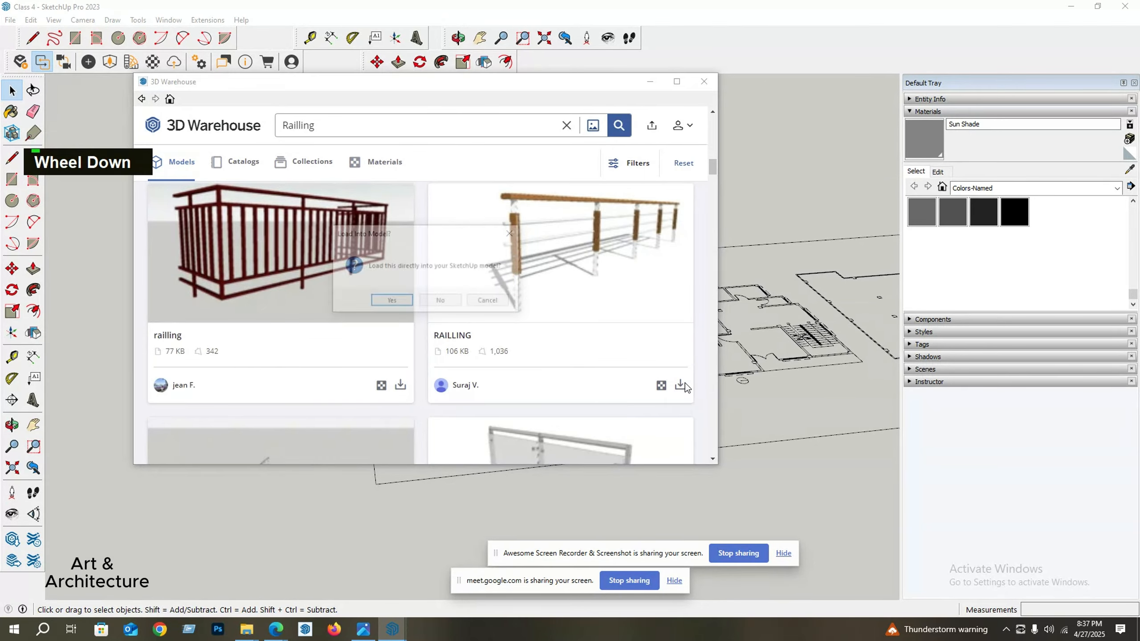
left_click(397, 303)
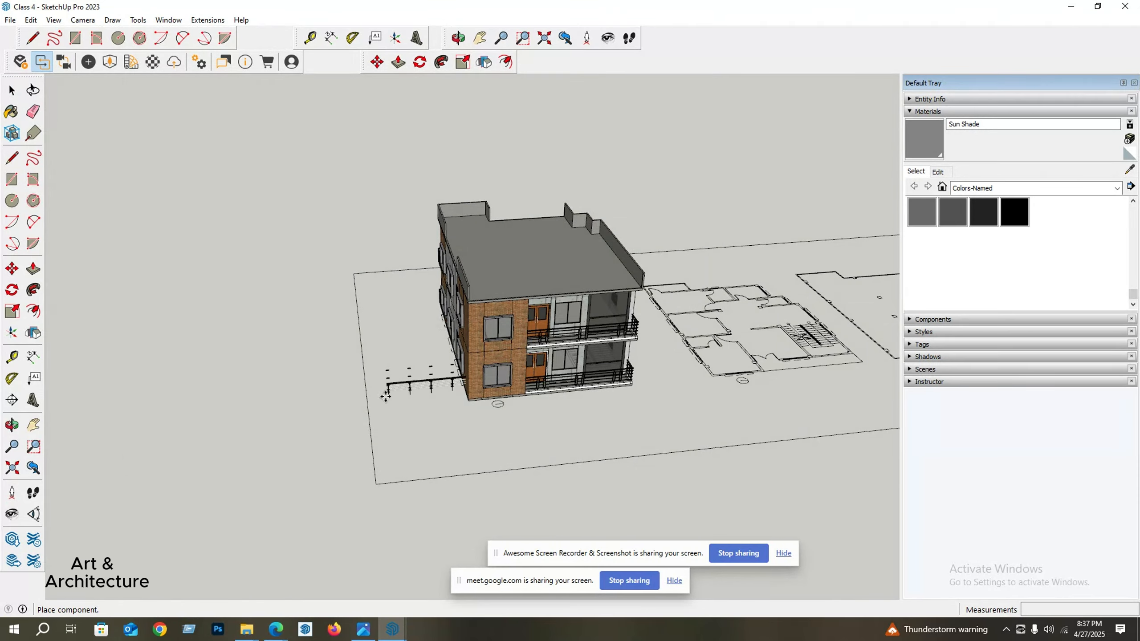
scroll(386, 396, "up", 1)
left_click(273, 421)
scroll(306, 400, "up", 5)
key("space")
Open the middle post inside the railing component and delete the lower piece floating above it.
middle_click_drag(365, 392, 406, 307)
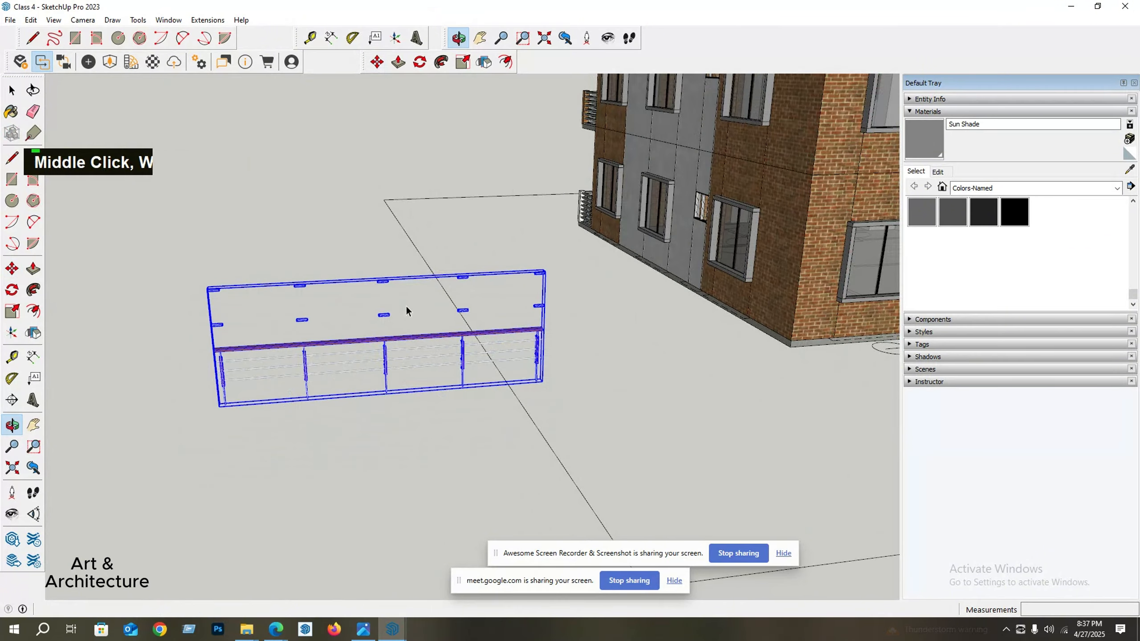
double_click(388, 314)
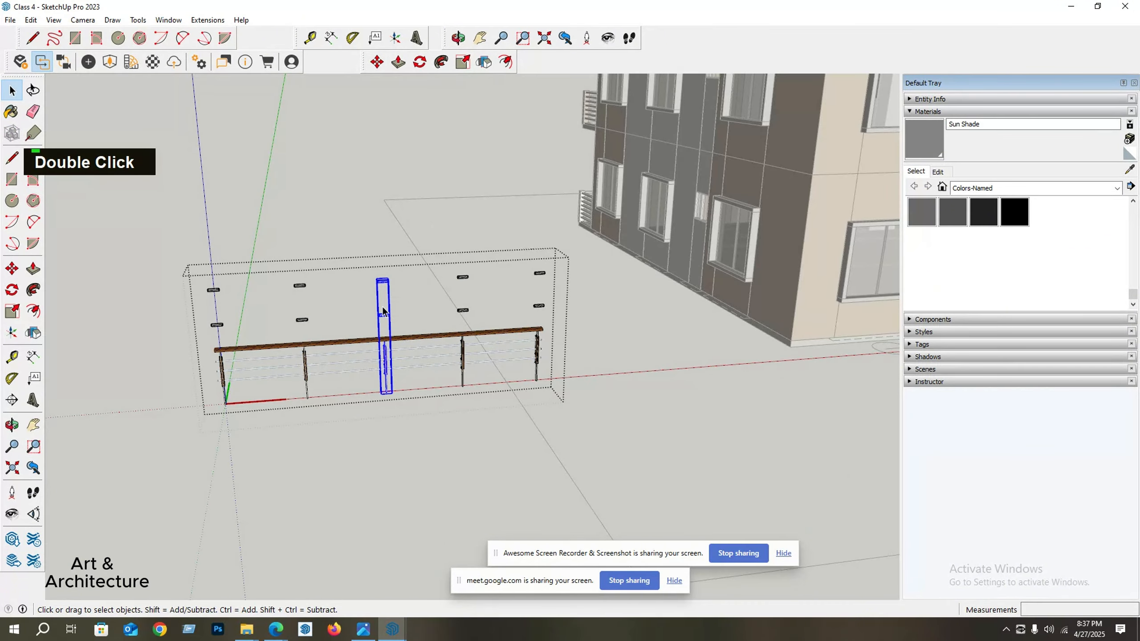
scroll(383, 306, "up", 1)
middle_click_drag(382, 307, 382, 291)
scroll(383, 287, "up", 1)
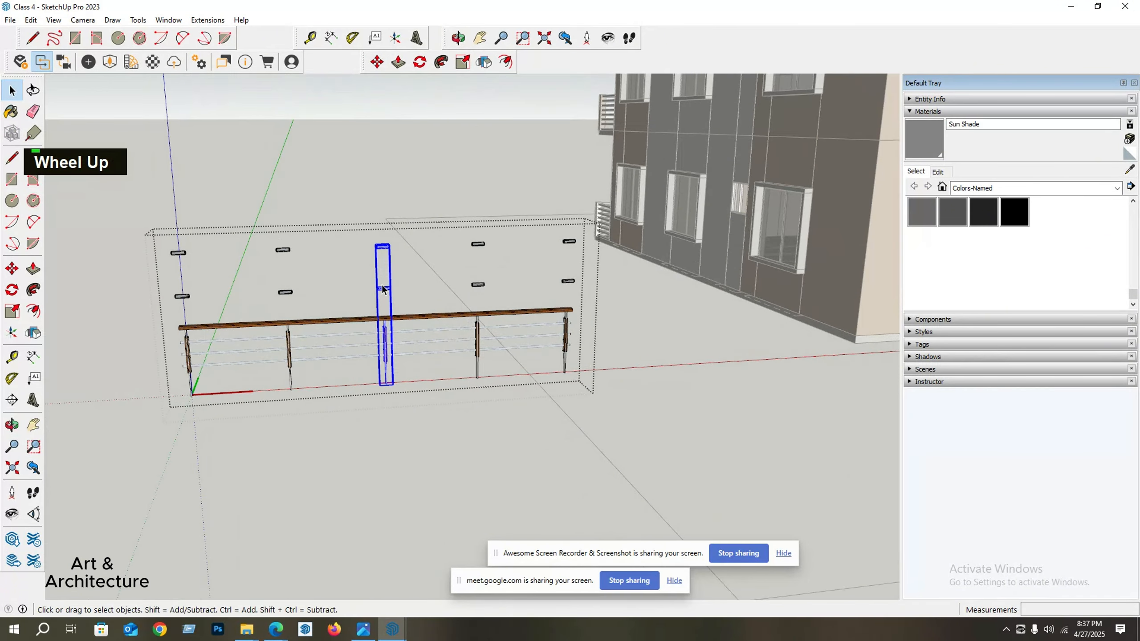
scroll(383, 289, "up", 2)
double_click(383, 288)
scroll(413, 287, "down", 1)
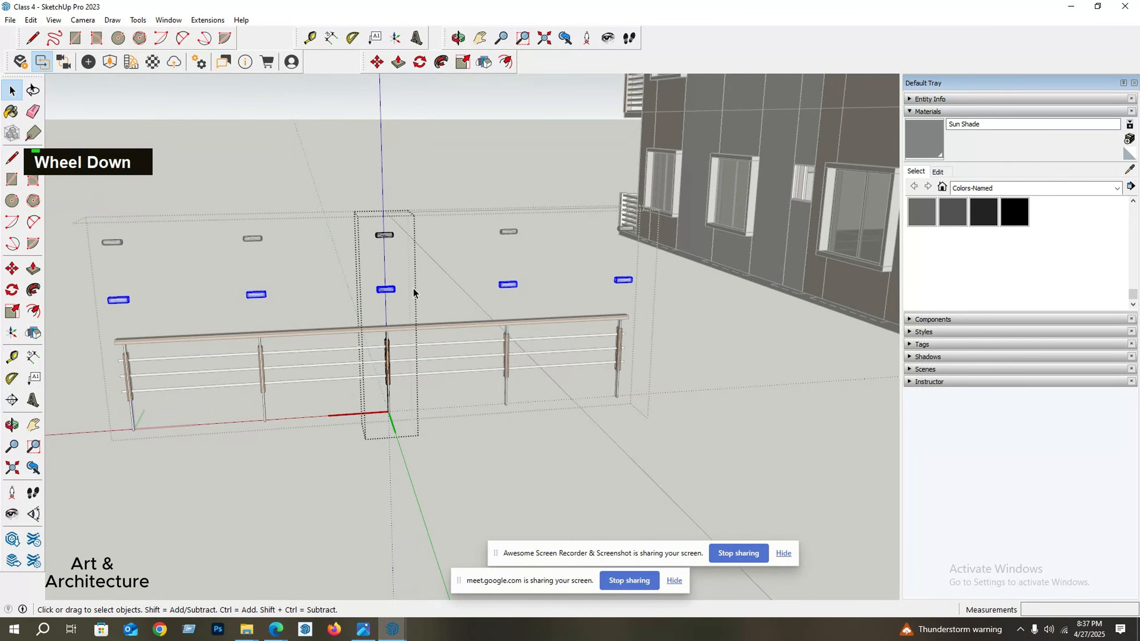
middle_click_drag(413, 291, 396, 303)
scroll(403, 293, "down", 1)
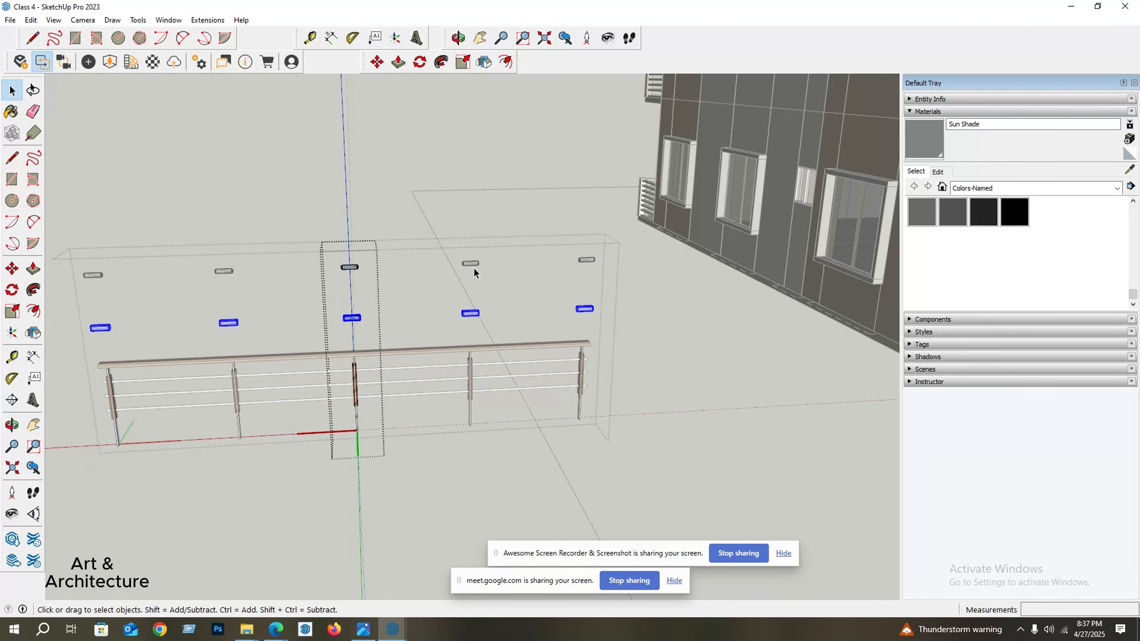
key("Delete")
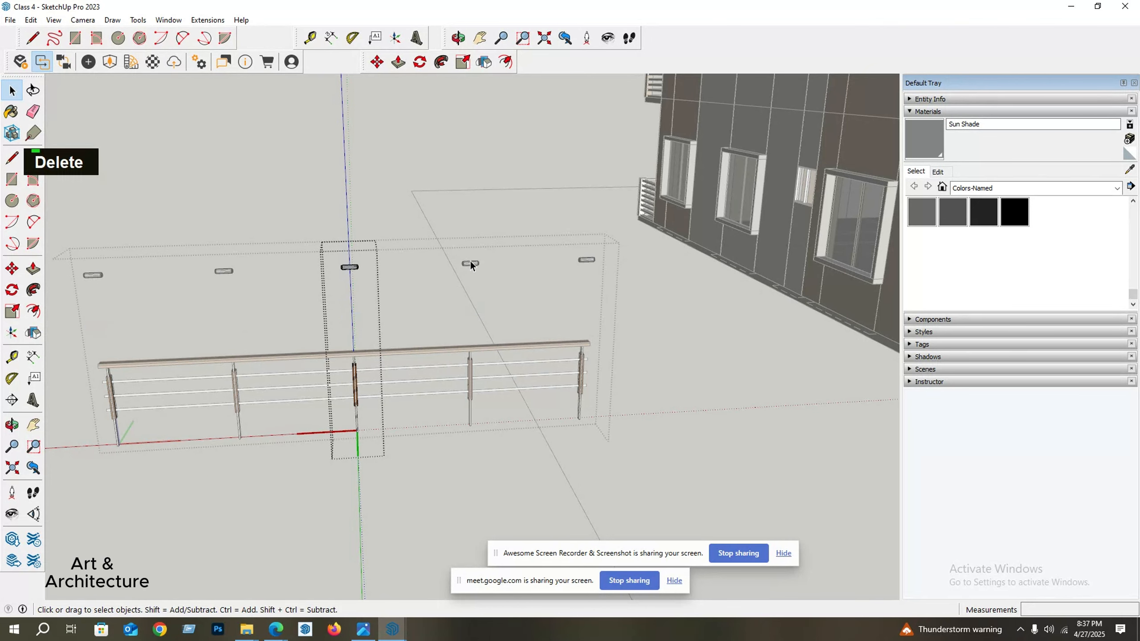
Open another post of the railing, delete the remaining piece floating above it, and close the component.
left_click(471, 261)
left_click(470, 262)
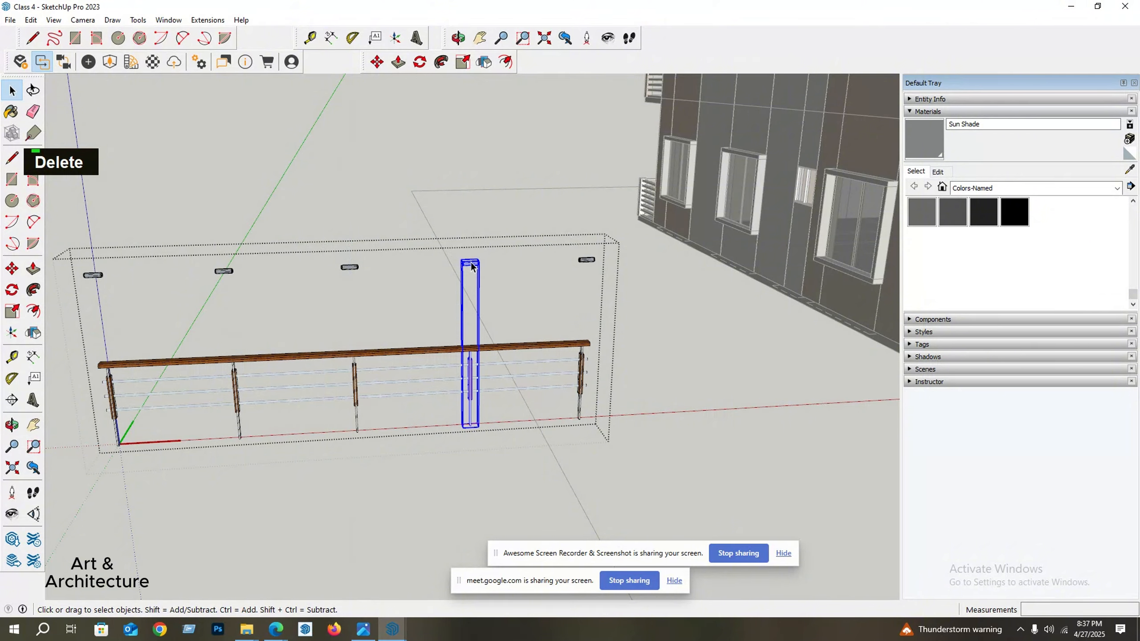
scroll(481, 265, "up", 2)
double_click(467, 263)
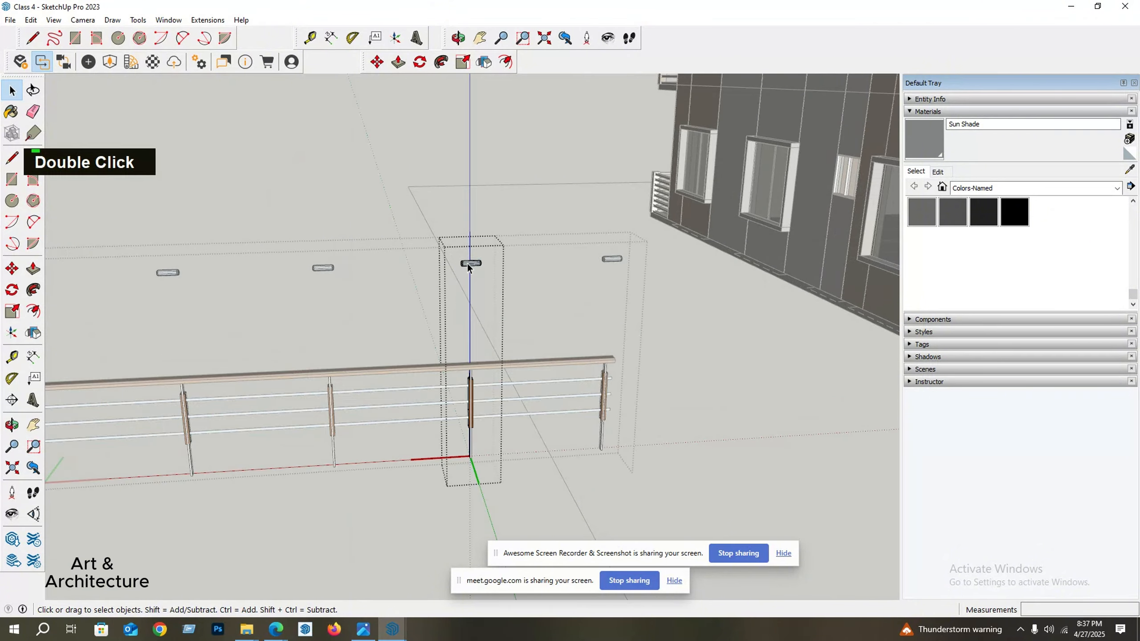
scroll(504, 262, "down", 1)
left_click(473, 264)
key("Delete")
scroll(535, 268, "down", 2)
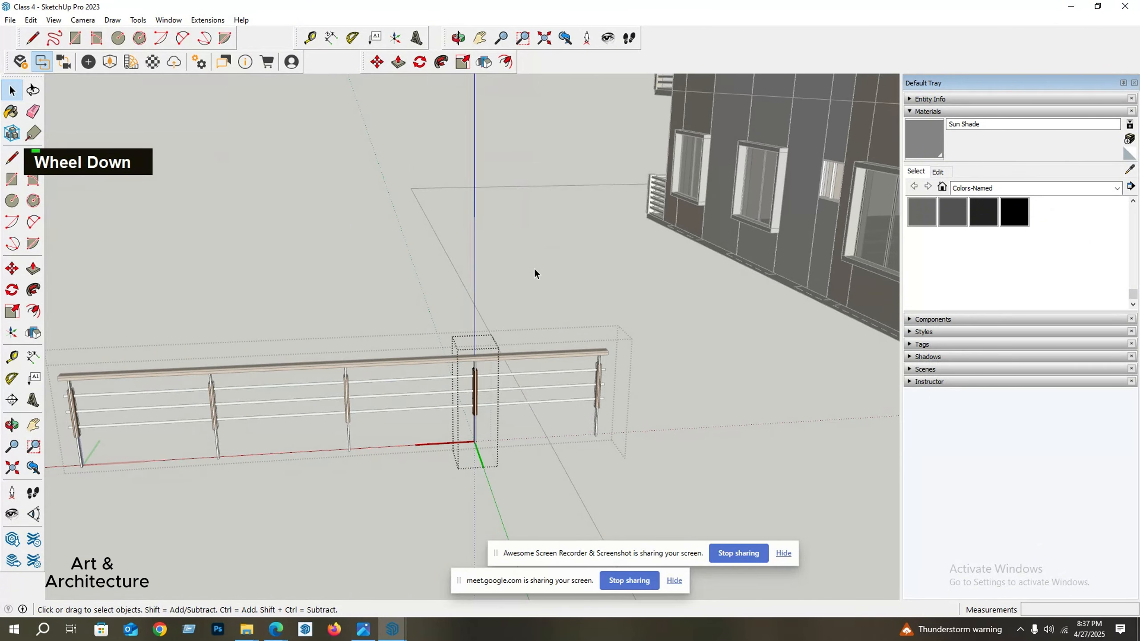
scroll(321, 265, "down", 5)
left_click(340, 267)
middle_click_drag(341, 267, 366, 342)
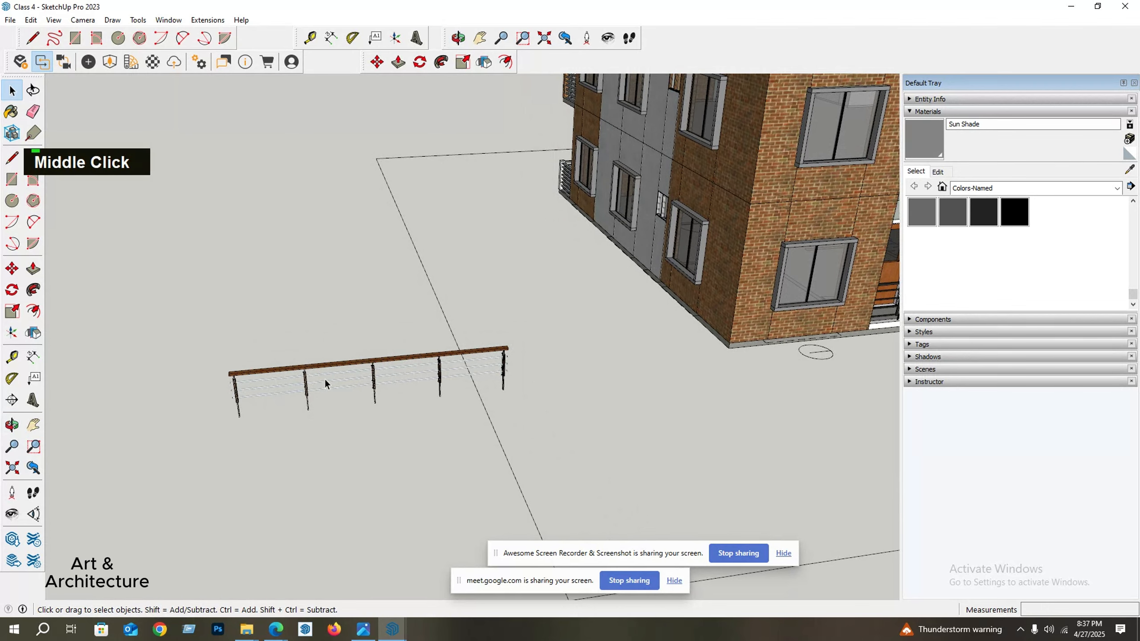
scroll(345, 320, "down", 2)
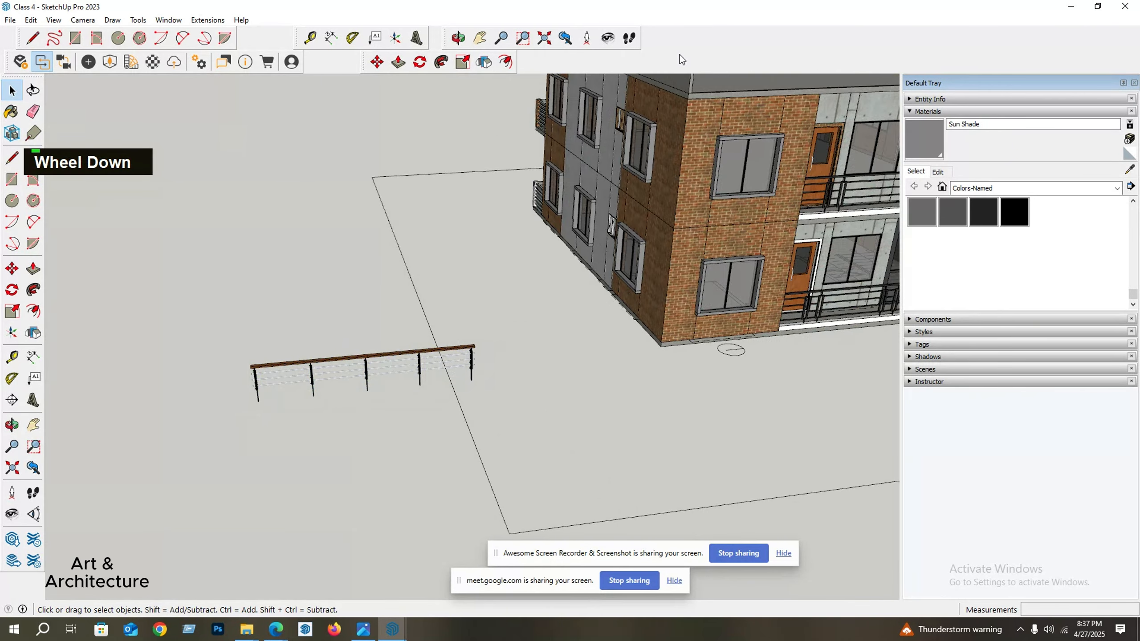
right_click(701, 39)
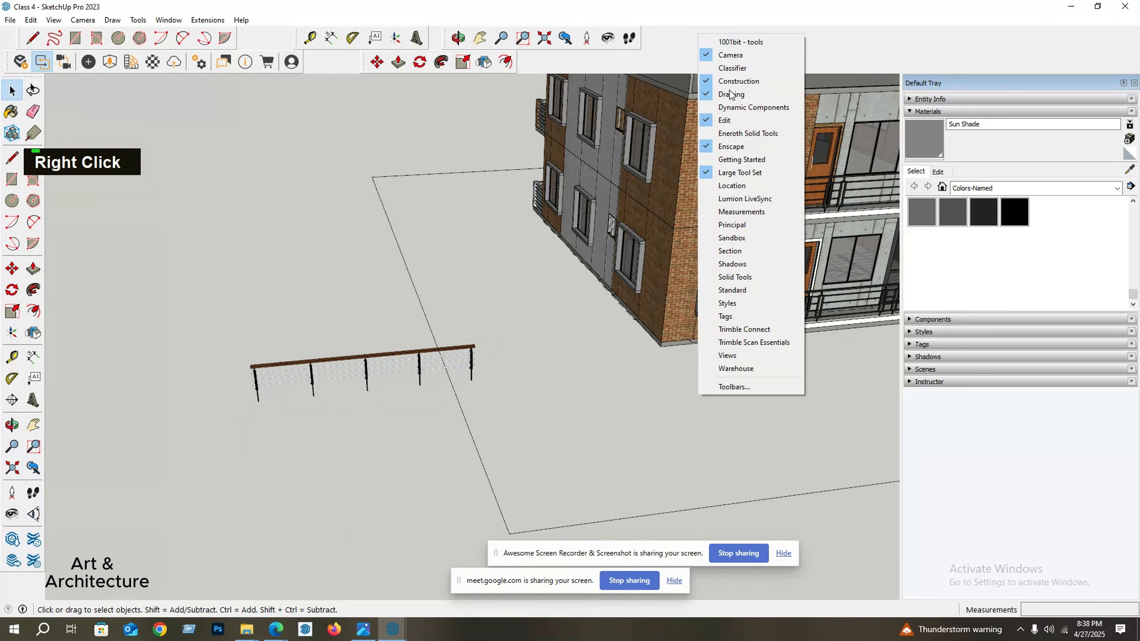
left_click(733, 264)
left_click(326, 66)
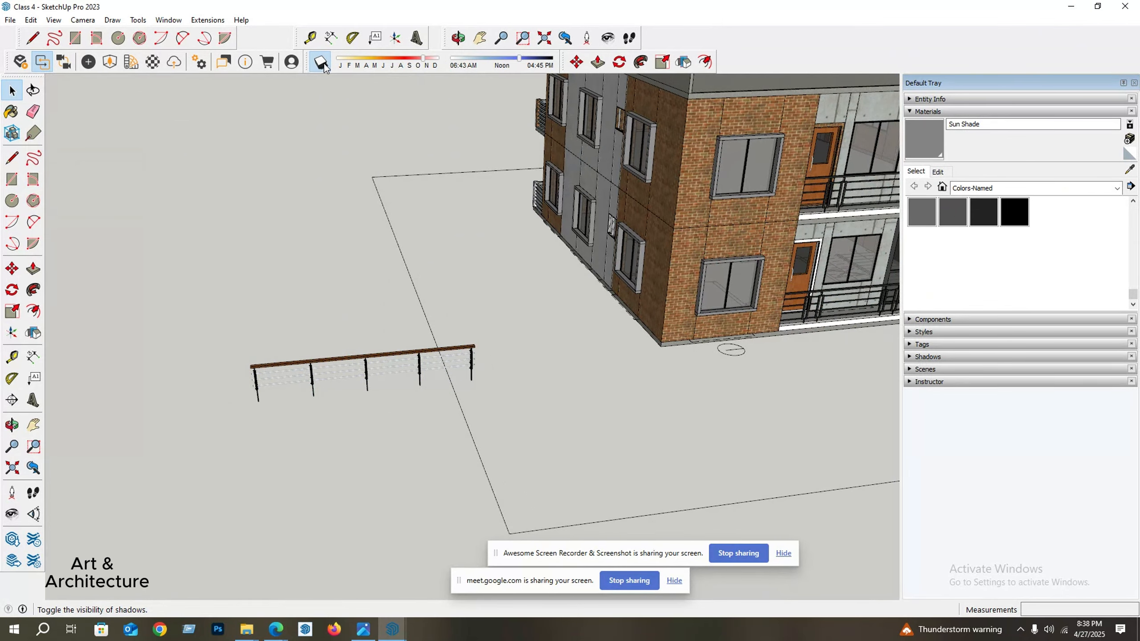
left_click(326, 66)
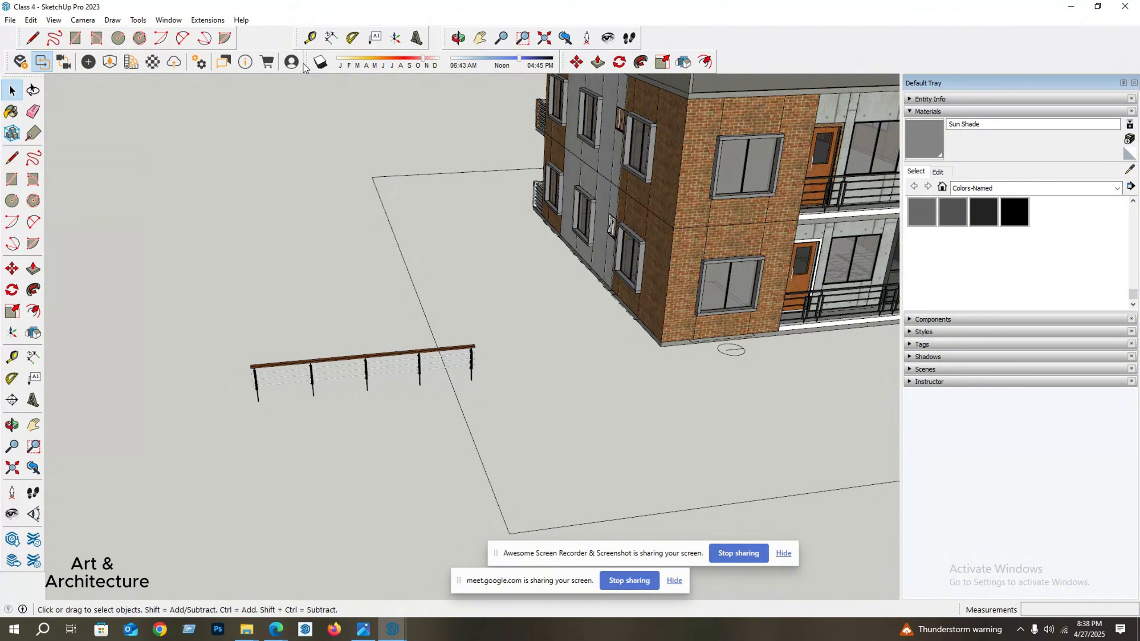
left_click_drag(308, 77, 305, 113)
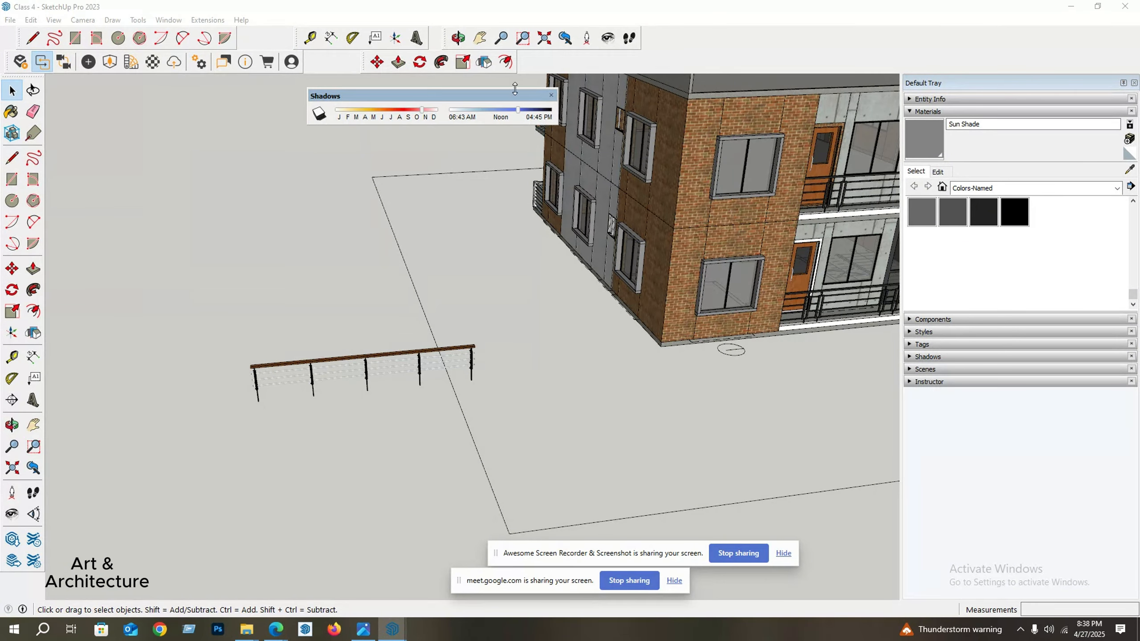
left_click(551, 97)
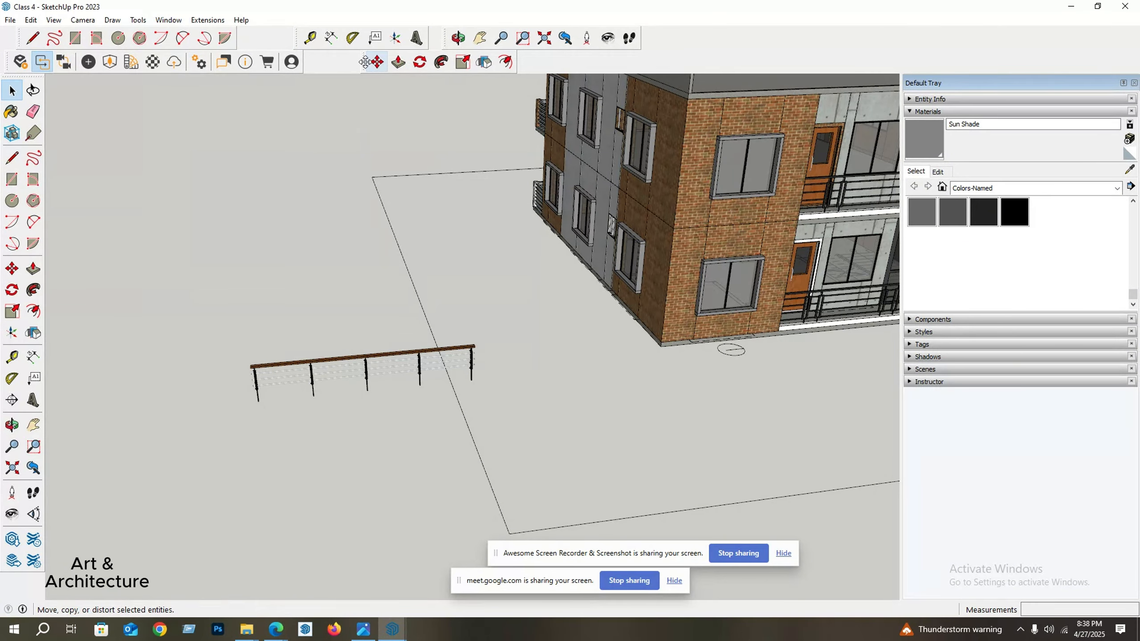
Move the railing by its lower end corner onto the front roof edge at the brick-side corner.
scroll(358, 253, "down", 5)
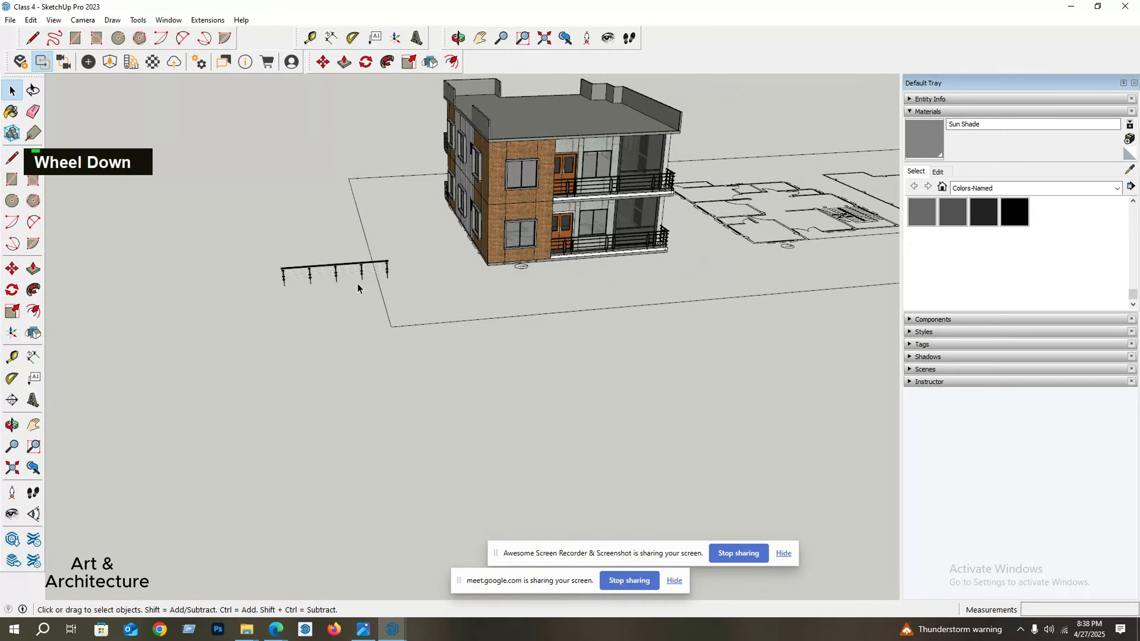
left_click(335, 263)
scroll(335, 272, "up", 2)
middle_click_drag(334, 284, 334, 295)
key("m")
scroll(246, 280, "up", 2)
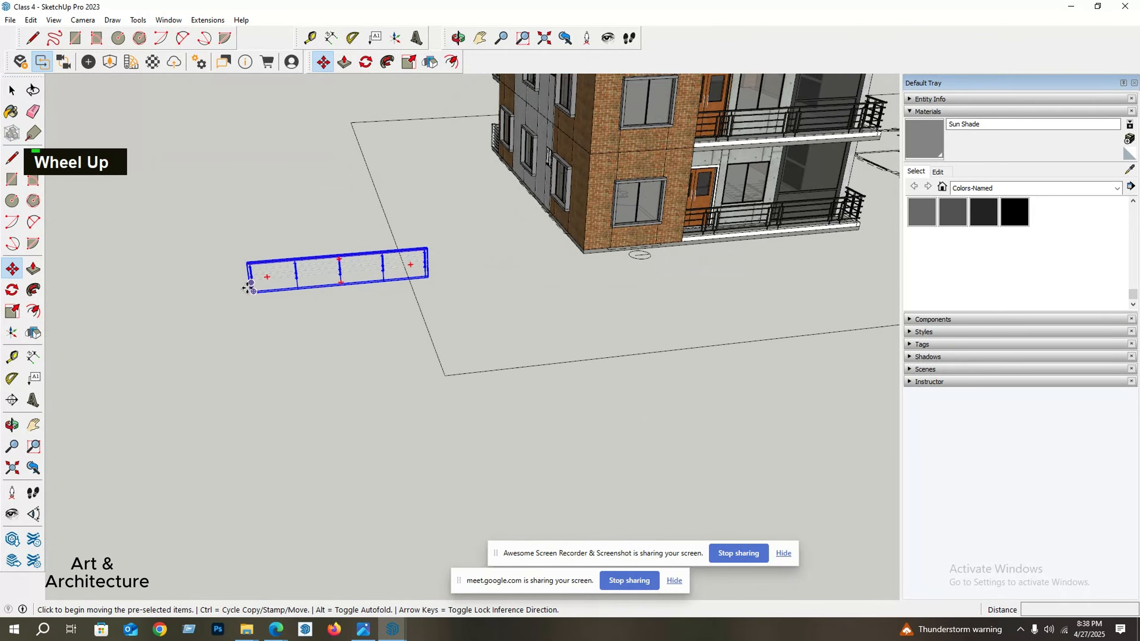
left_click(246, 281)
scroll(216, 243, "down", 3)
scroll(480, 162, "up", 3)
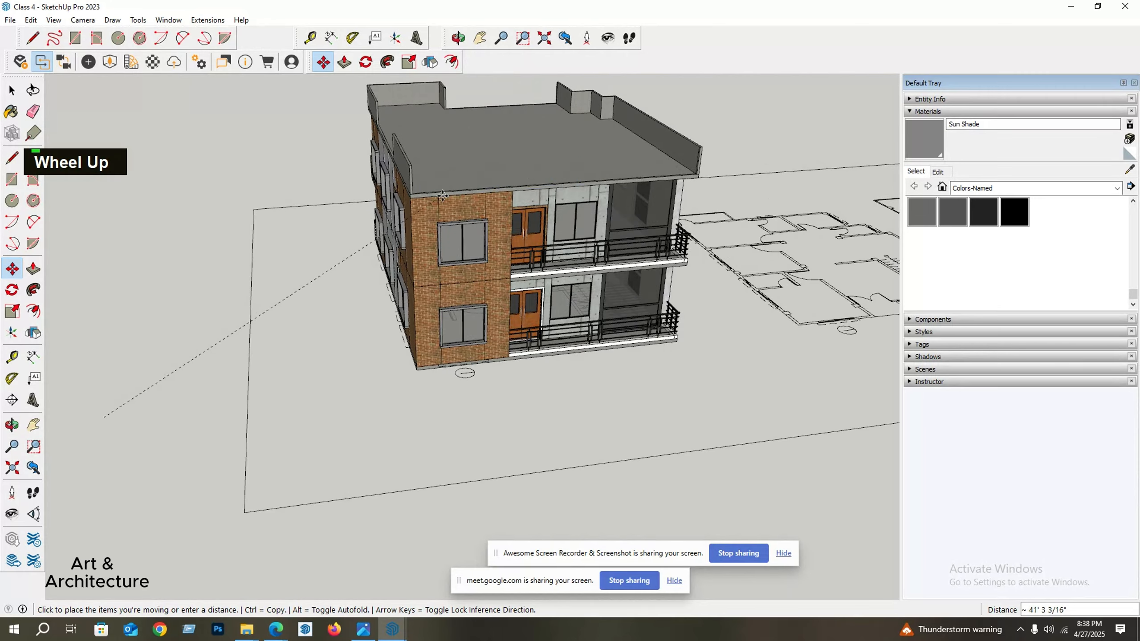
left_click(418, 190)
Copy the railing along the front roof edge so its far end meets the opposite front corner of the roof.
scroll(417, 189, "down", 2)
middle_click_drag(415, 188, 259, 155)
middle_click_drag(521, 168, 534, 189)
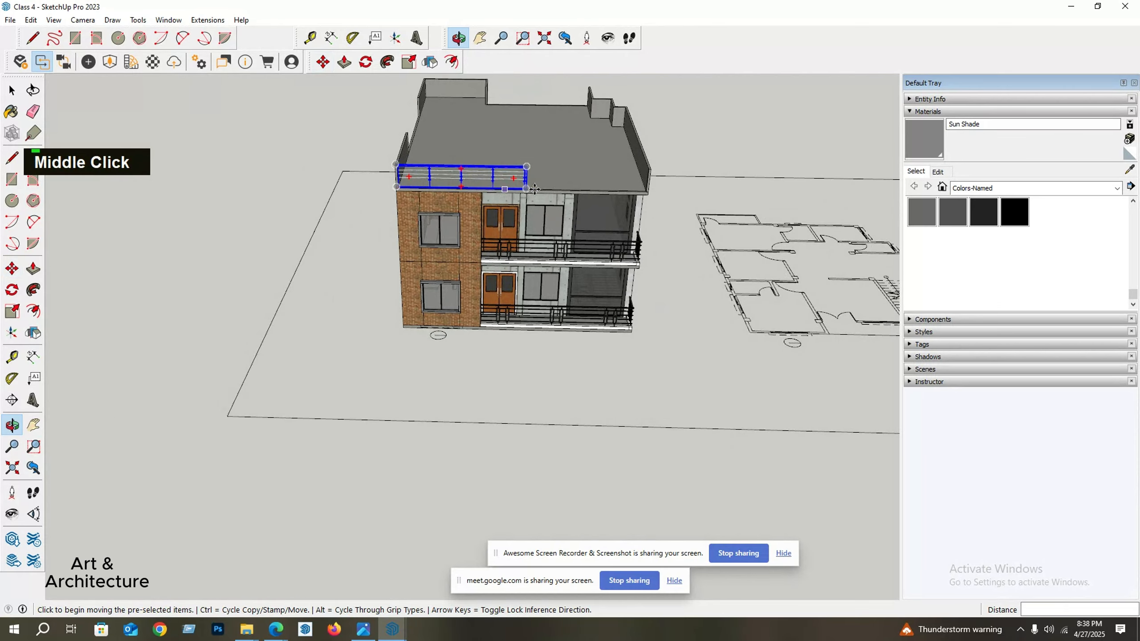
scroll(534, 189, "up", 2)
left_click(524, 189)
key("ctrl")
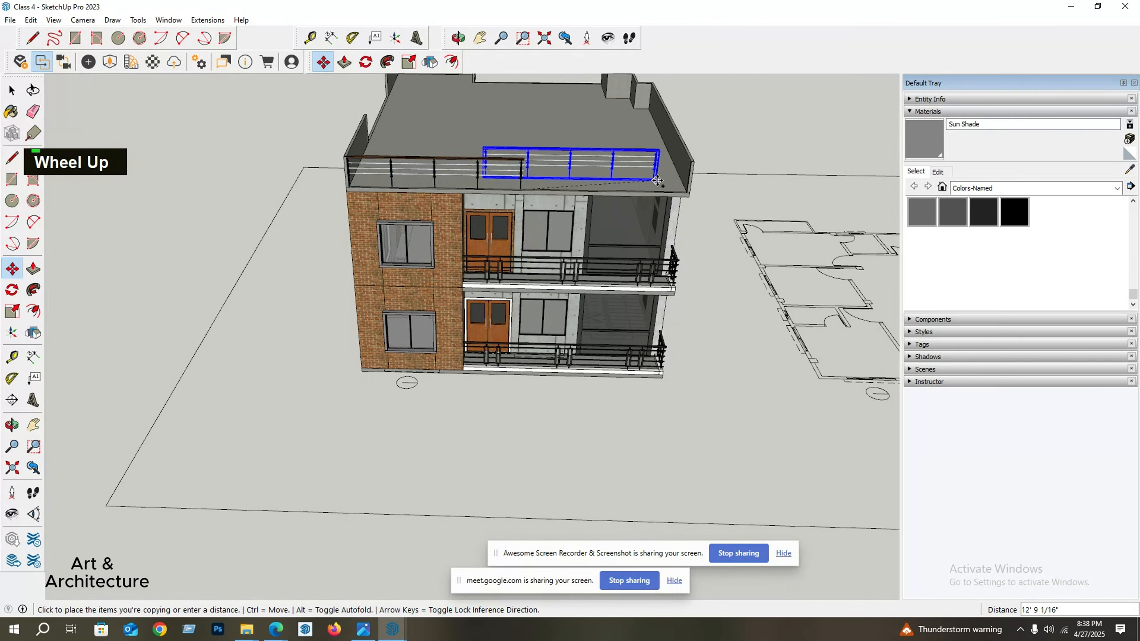
left_click(685, 192)
middle_click_drag(511, 173, 520, 275)
key("space")
scroll(507, 158, "up", 4)
scroll(502, 189, "up", 2)
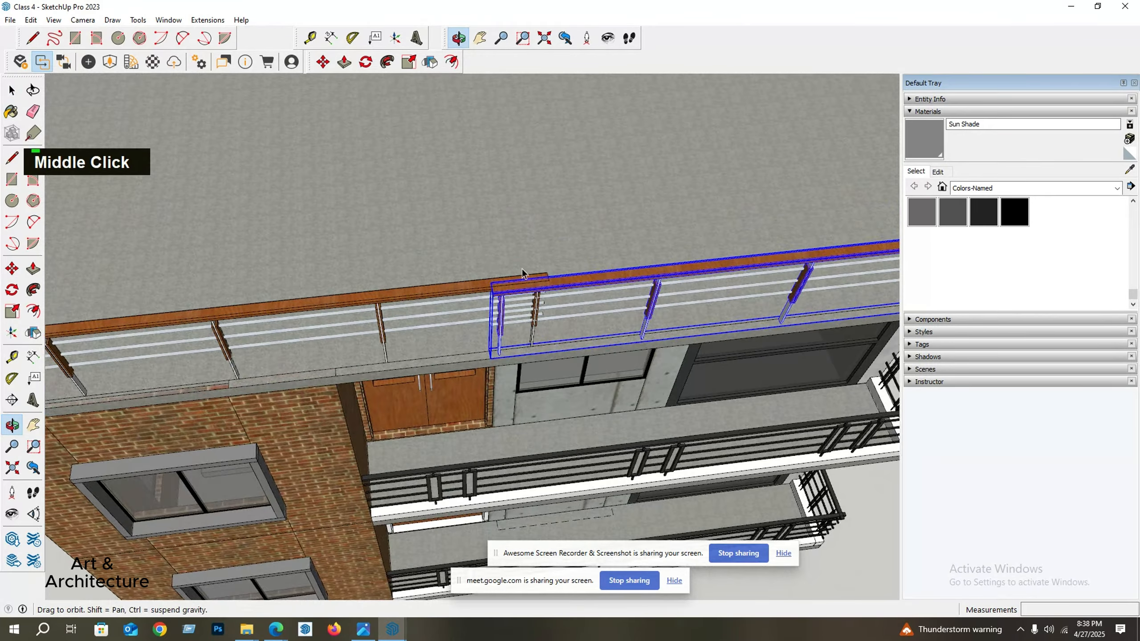
Move the copied front railing so its wooden handrail is level with the neighbouring railing's handrail.
scroll(500, 285, "up", 2)
scroll(482, 309, "up", 2)
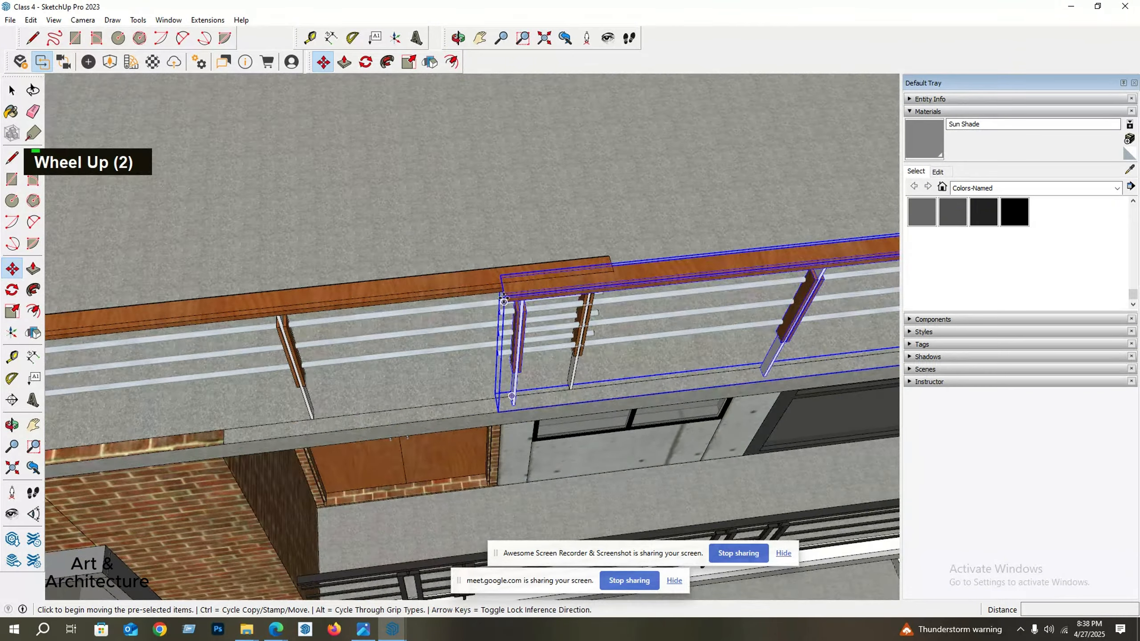
left_click(503, 292)
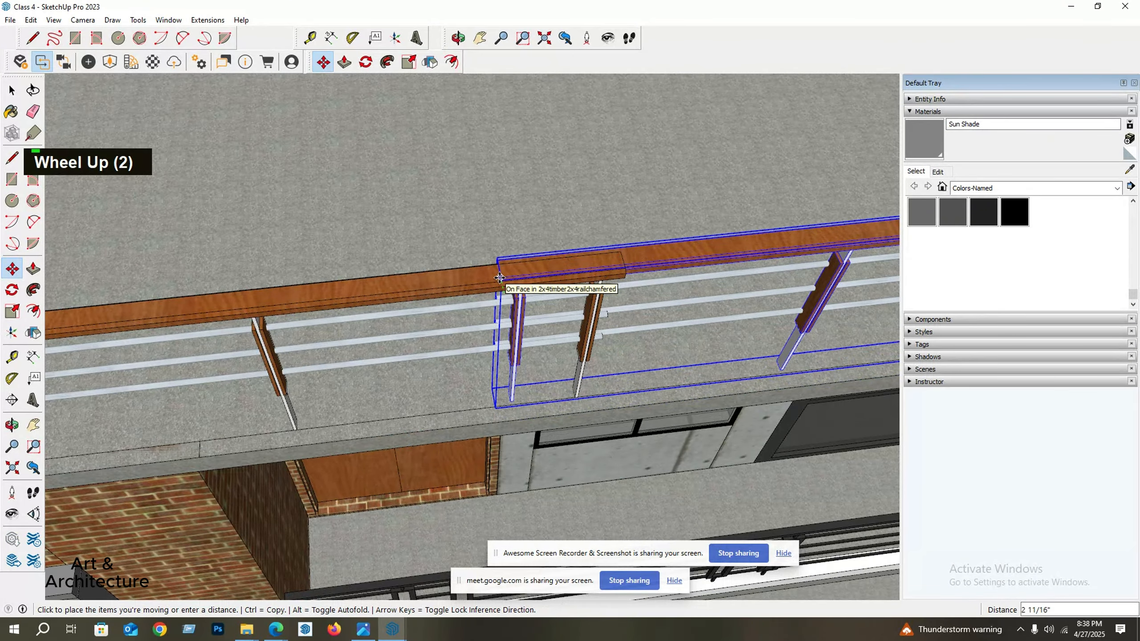
middle_click_drag(499, 280, 494, 327)
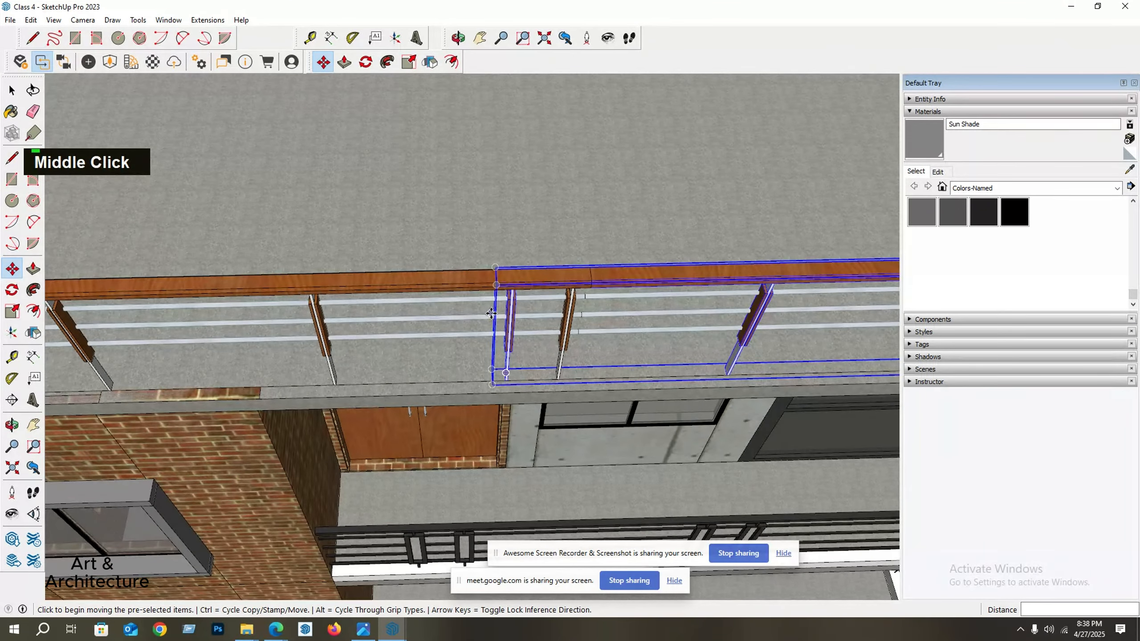
Scale the copied front railing along the red axis to adjust its end where it overlaps the neighbouring railing.
key("s")
scroll(494, 331, "up", 2)
left_click(489, 333)
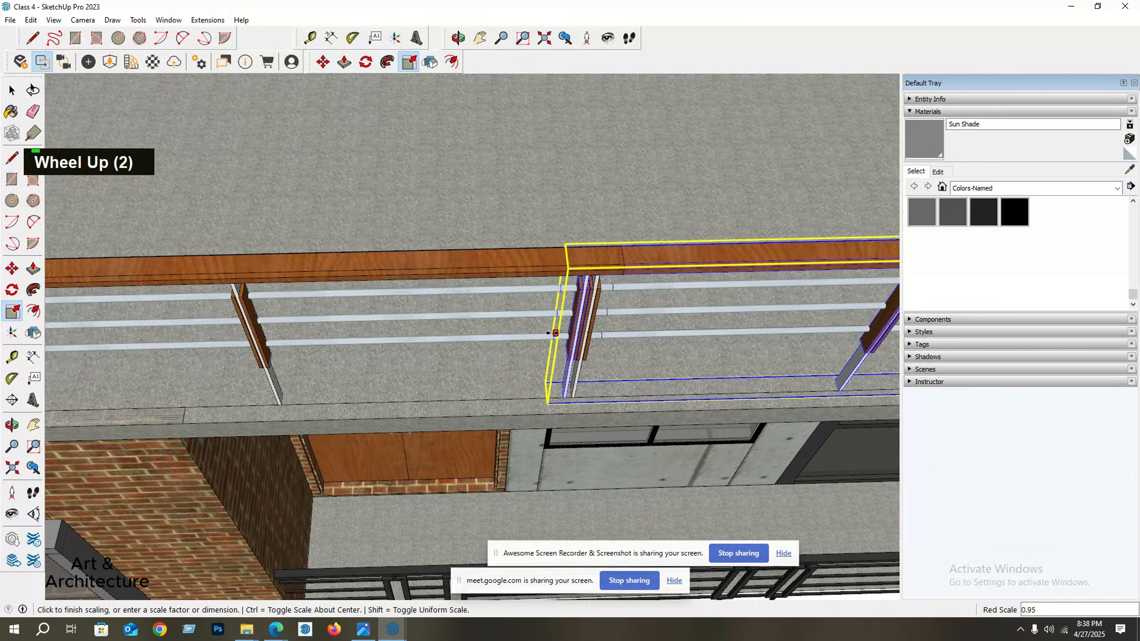
left_click(537, 333)
key("space")
Scale the brick-side front railing along the red axis so its inner end meets the other railing without overlapping.
left_click(545, 293)
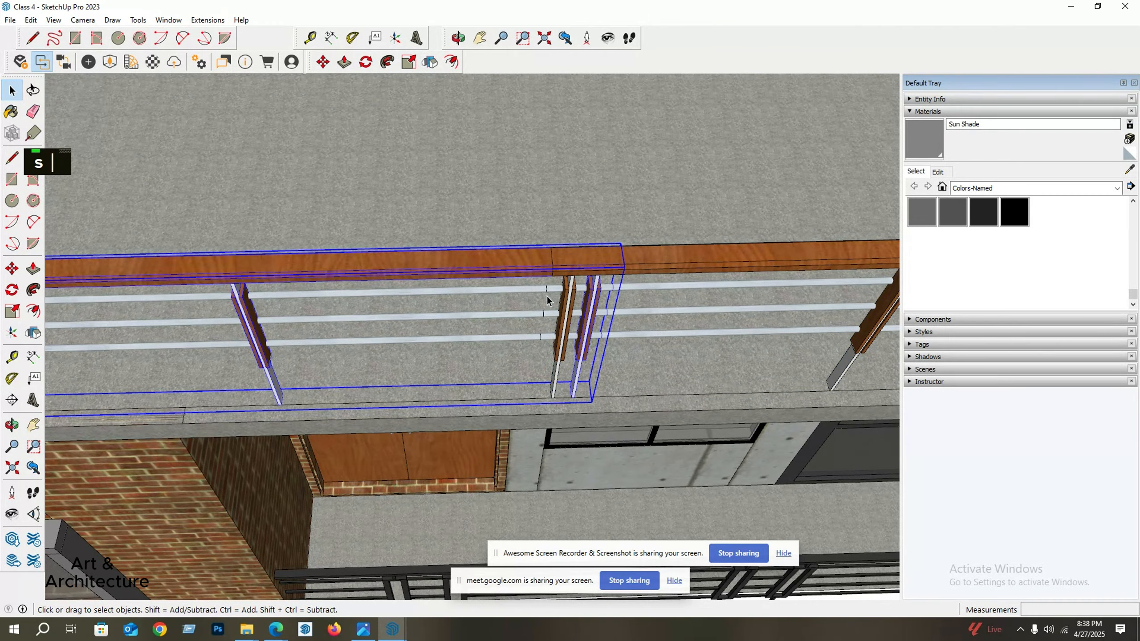
key("s")
scroll(604, 332, "up", 1)
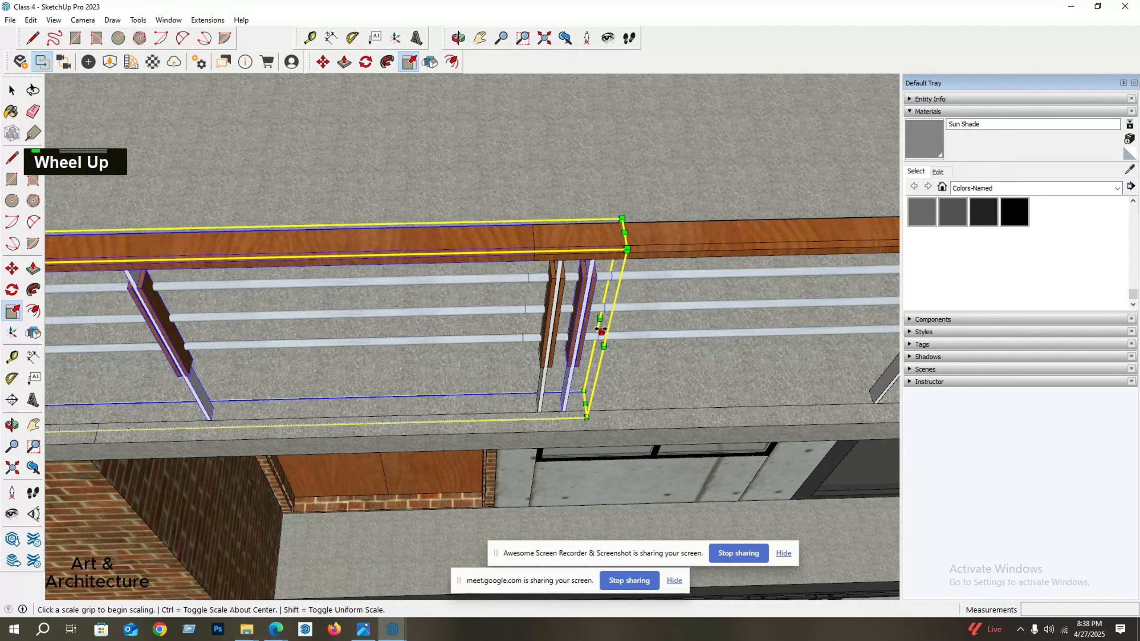
key("s")
key("s")
left_click(601, 332)
scroll(517, 274, "down", 6)
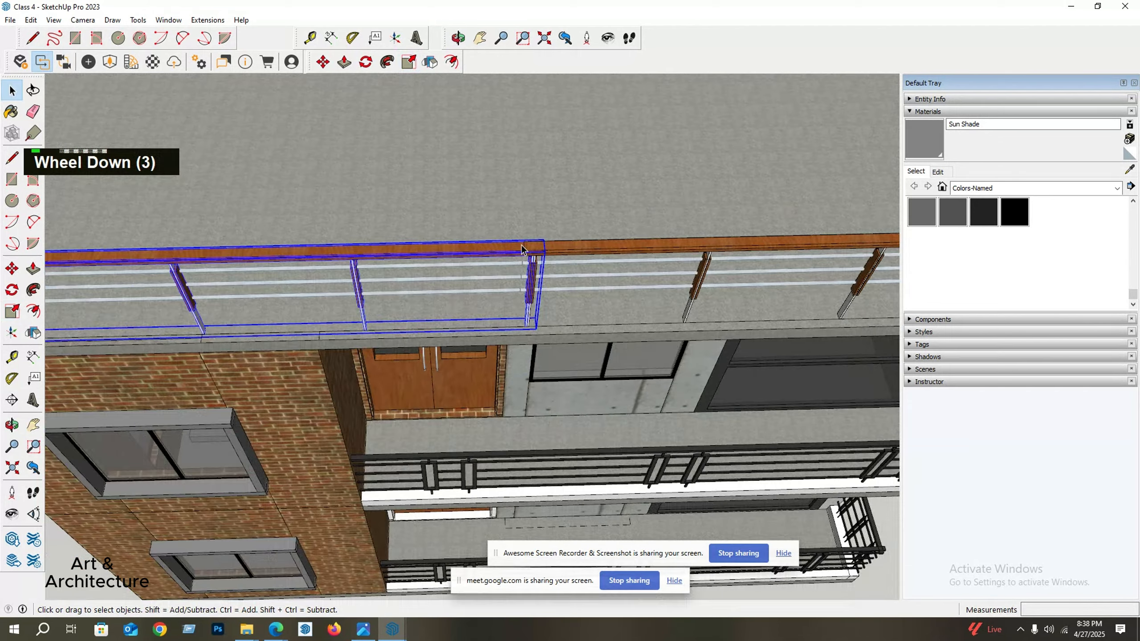
Copy the brick-side front railing inward onto the roof surface, in line with the side parapet's gap.
middle_click_drag(296, 279, 454, 235)
left_click(432, 239)
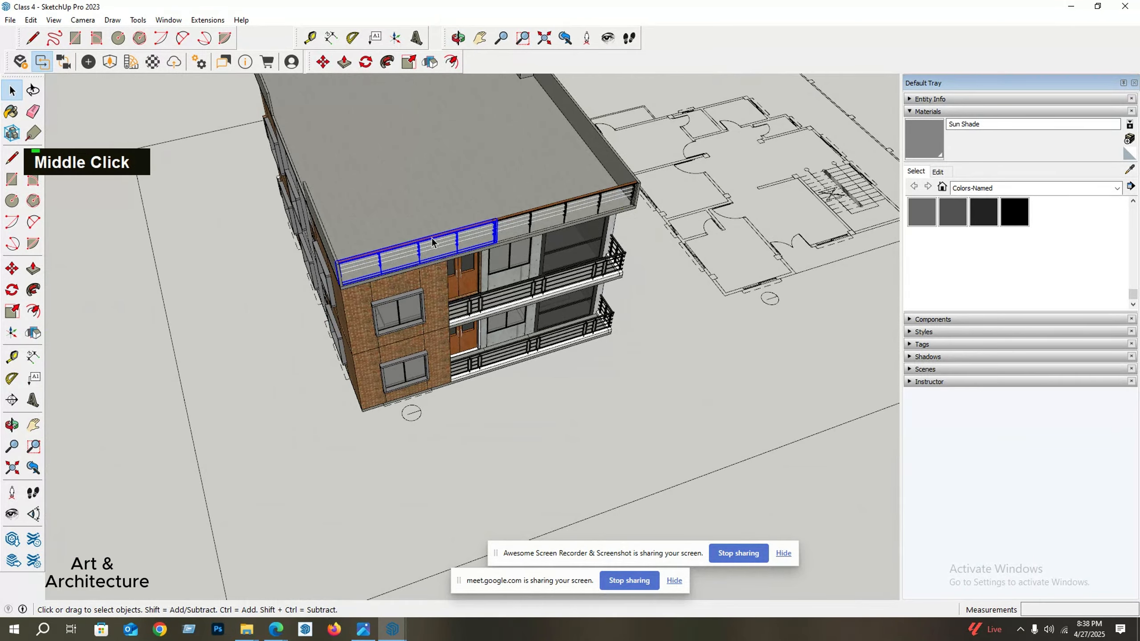
left_click(17, 269)
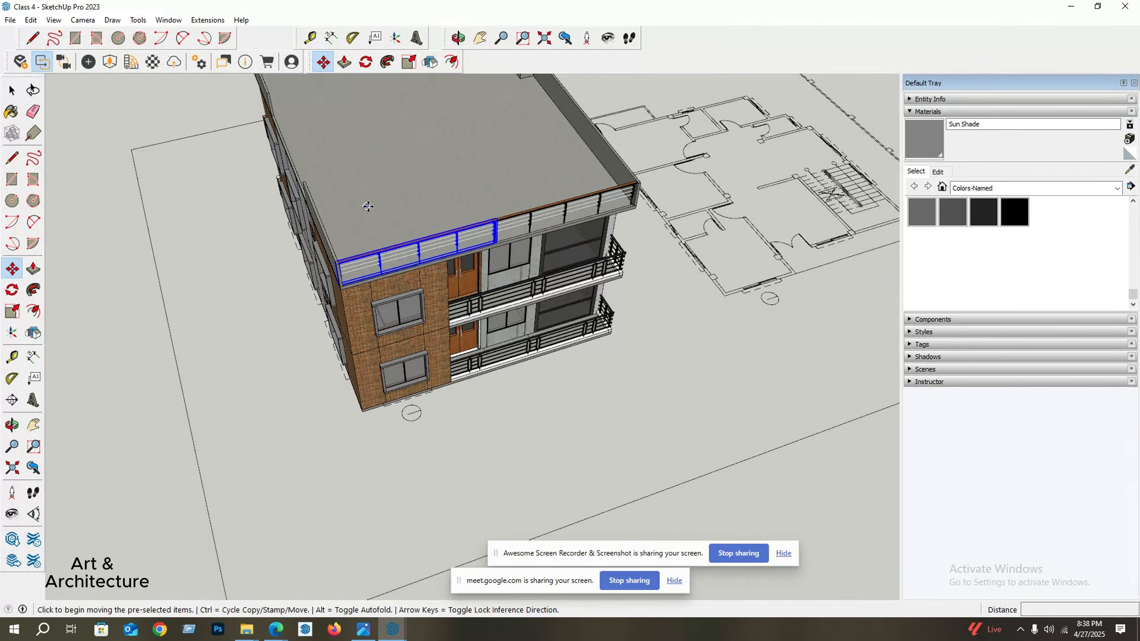
left_click(369, 205)
key("ctrl")
middle_click_drag(351, 160, 673, 135)
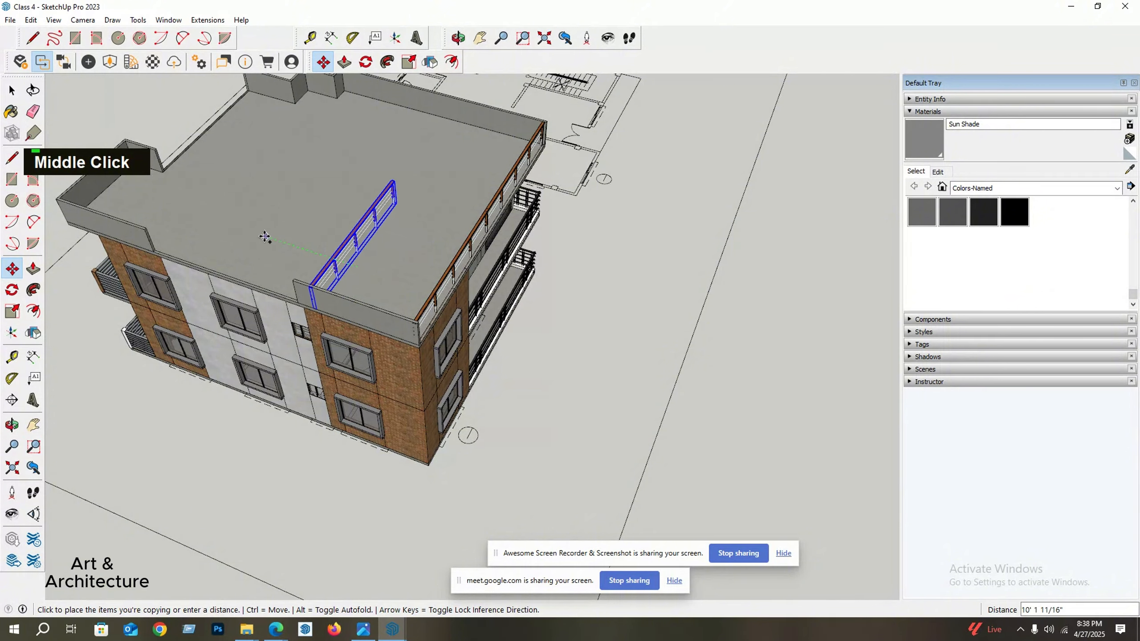
scroll(258, 229, "down", 3)
middle_click_drag(258, 229, 361, 298)
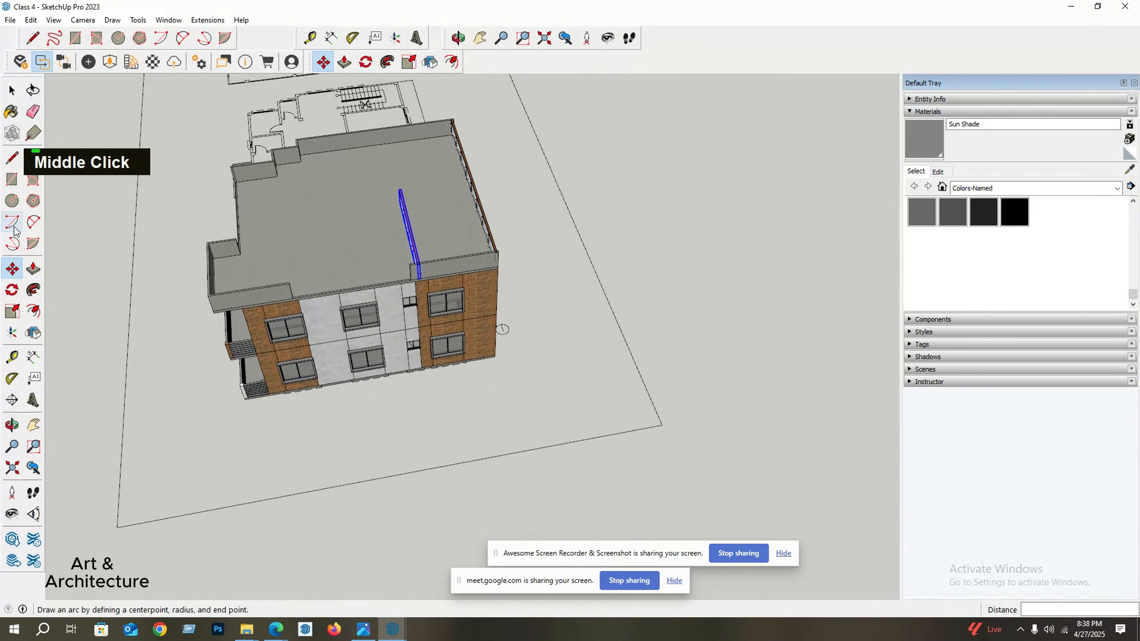
Rotate the railing copy on the roof so it runs parallel to the side roof edge.
left_click(28, 290)
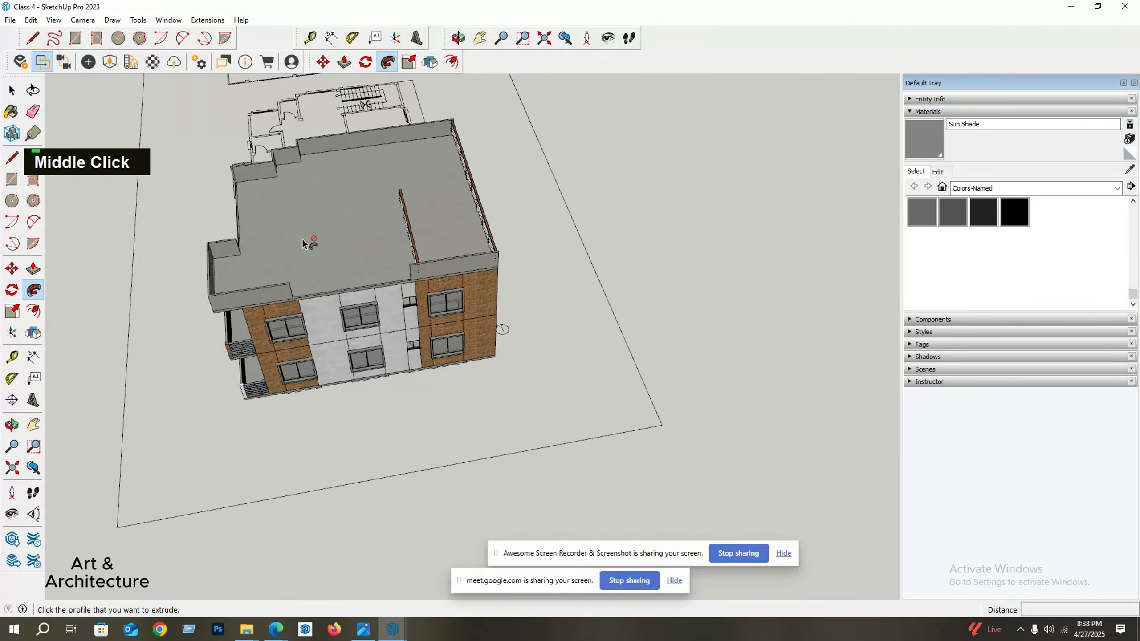
key("space")
middle_click_drag(416, 230, 145, 268)
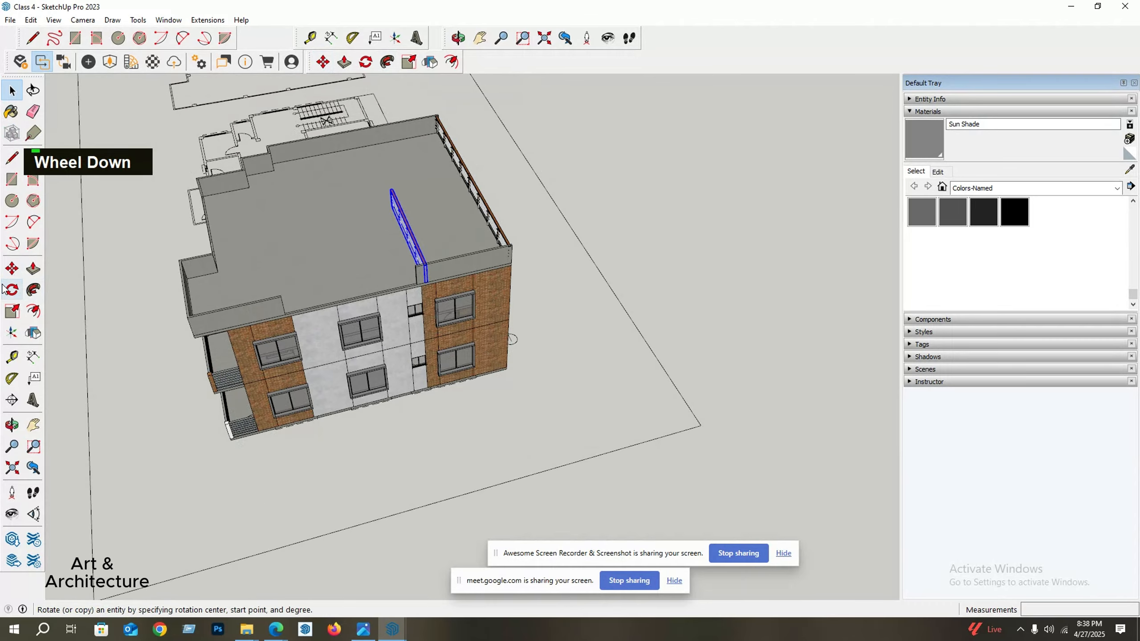
middle_click_drag(4, 288, 459, 242)
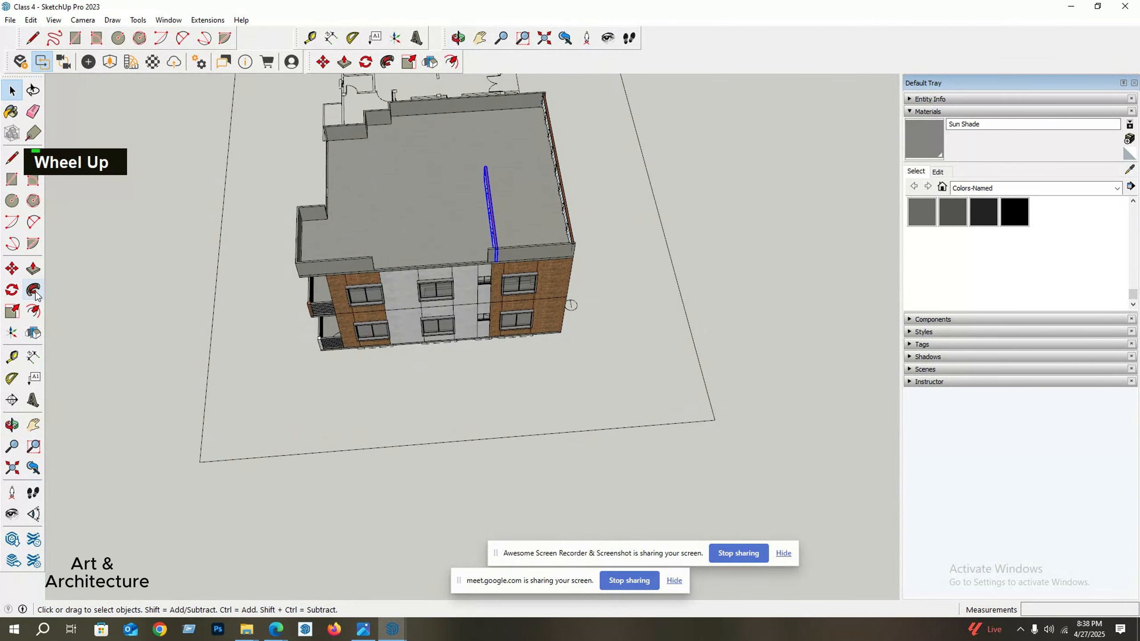
left_click(11, 289)
scroll(431, 223, "up", 2)
left_click(441, 206)
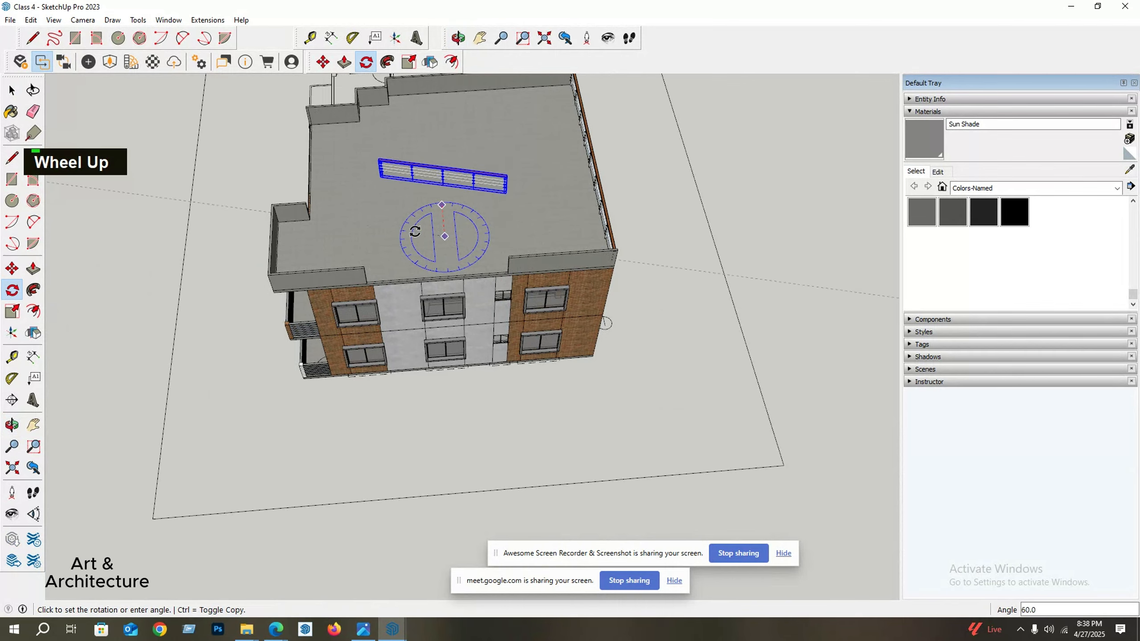
left_click(413, 239)
scroll(499, 216, "down", 1)
scroll(504, 202, "up", 2)
middle_click_drag(504, 202, 492, 162)
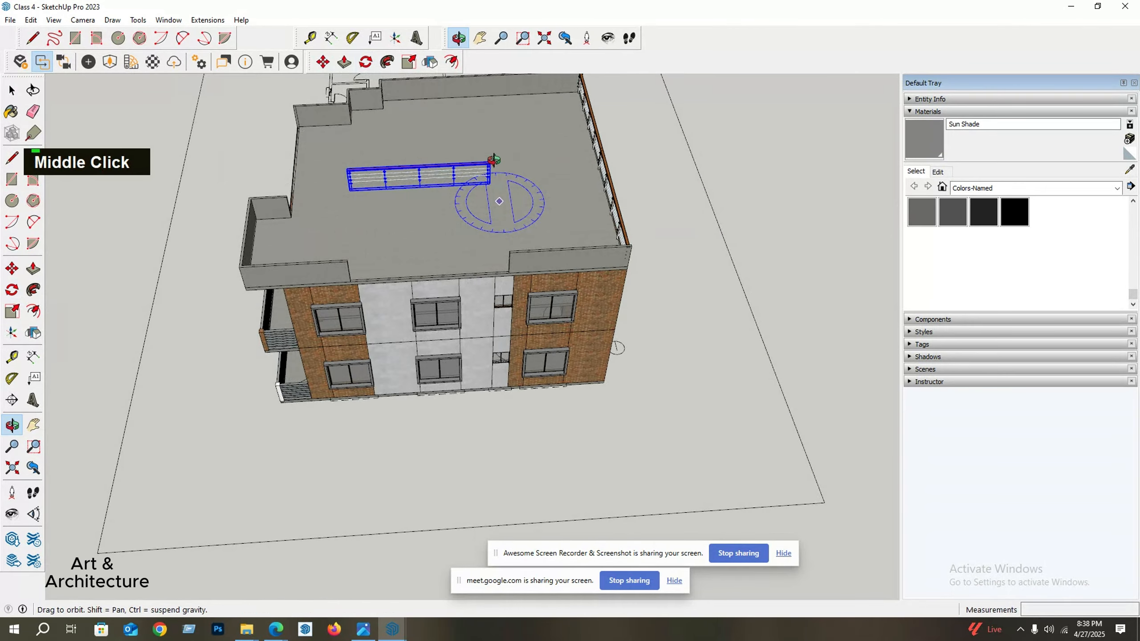
key("space")
Move the rotated railing by its lower end corner into the side parapet's gap, against the parapet end nearest the front.
scroll(495, 182, "up", 5)
key("m")
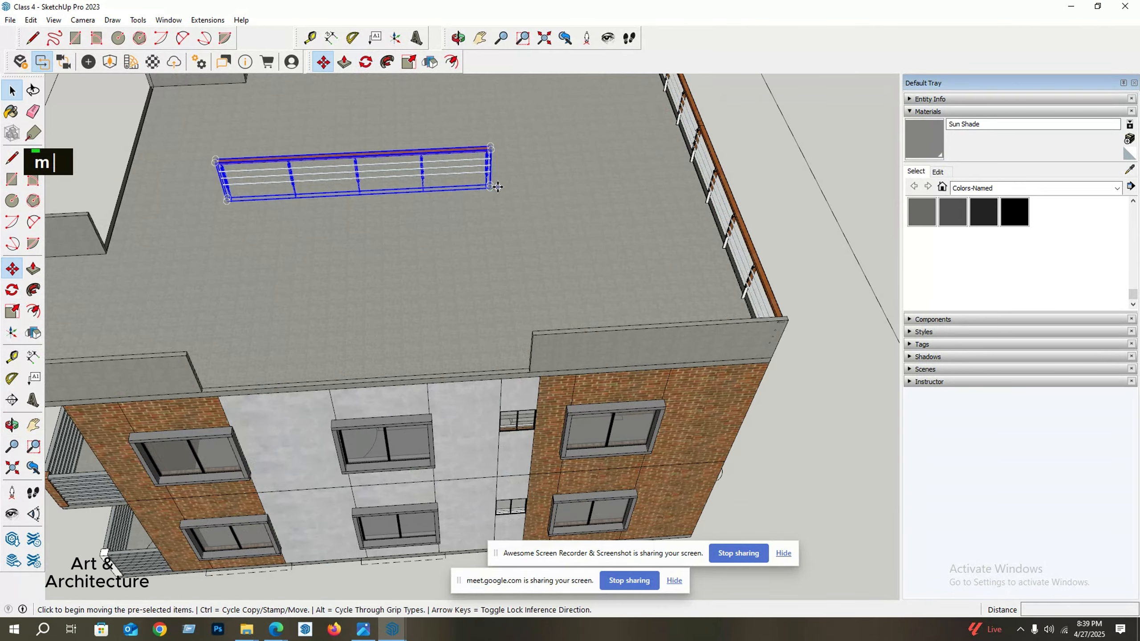
left_click(490, 188)
scroll(529, 371, "up", 1)
left_click(528, 371)
scroll(598, 266, "down", 2)
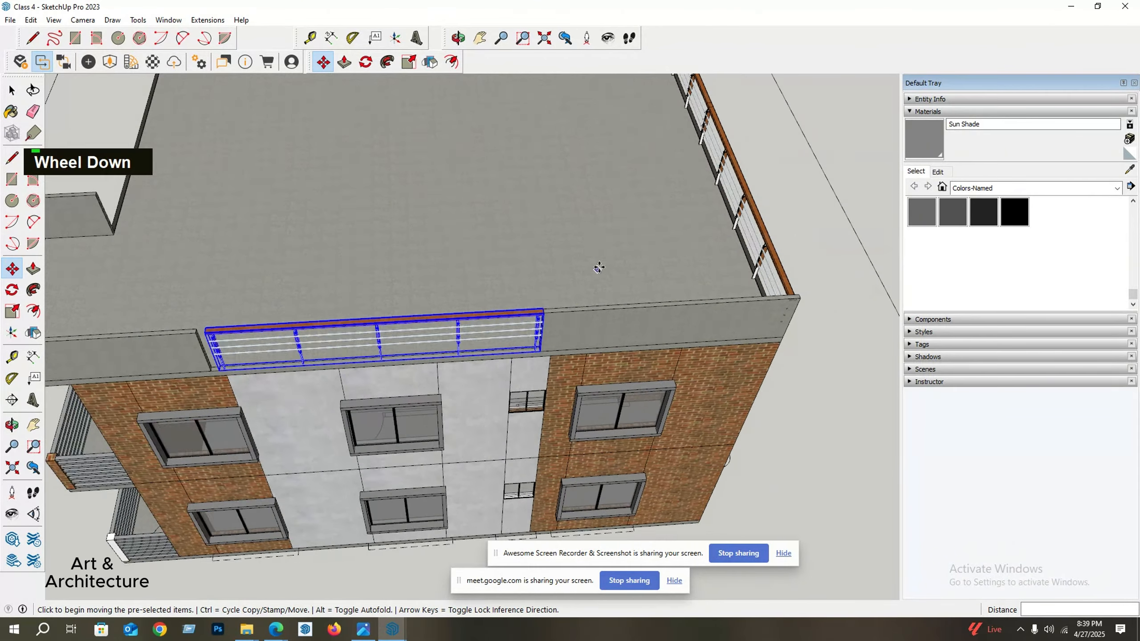
middle_click_drag(598, 266, 492, 281)
key("space")
scroll(307, 334, "up", 3)
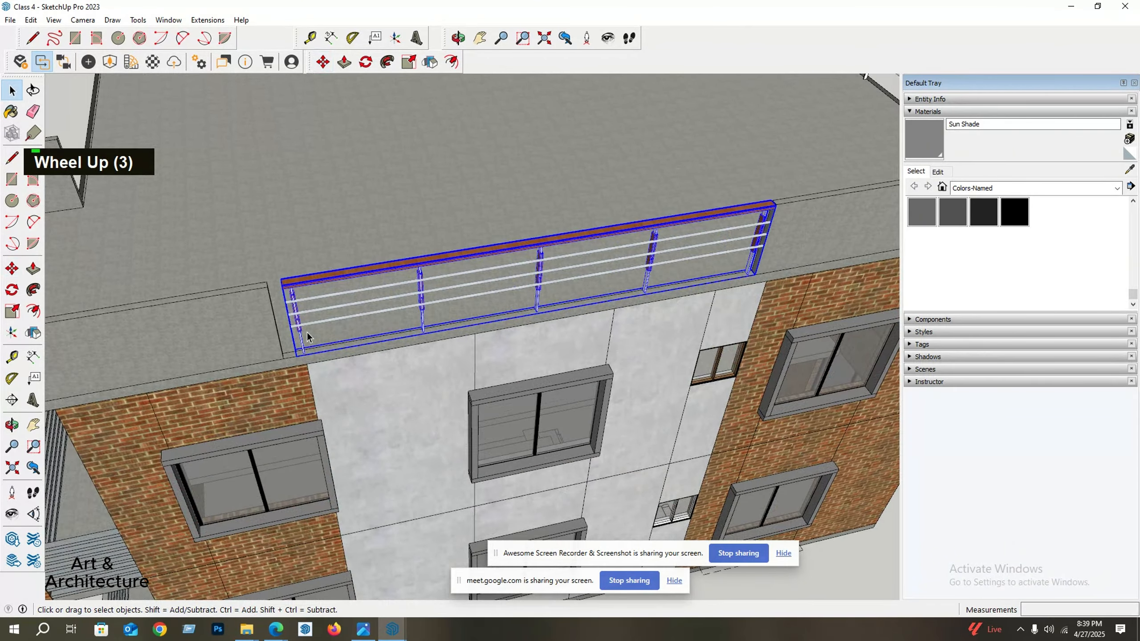
key("s")
scroll(287, 324, "up", 1)
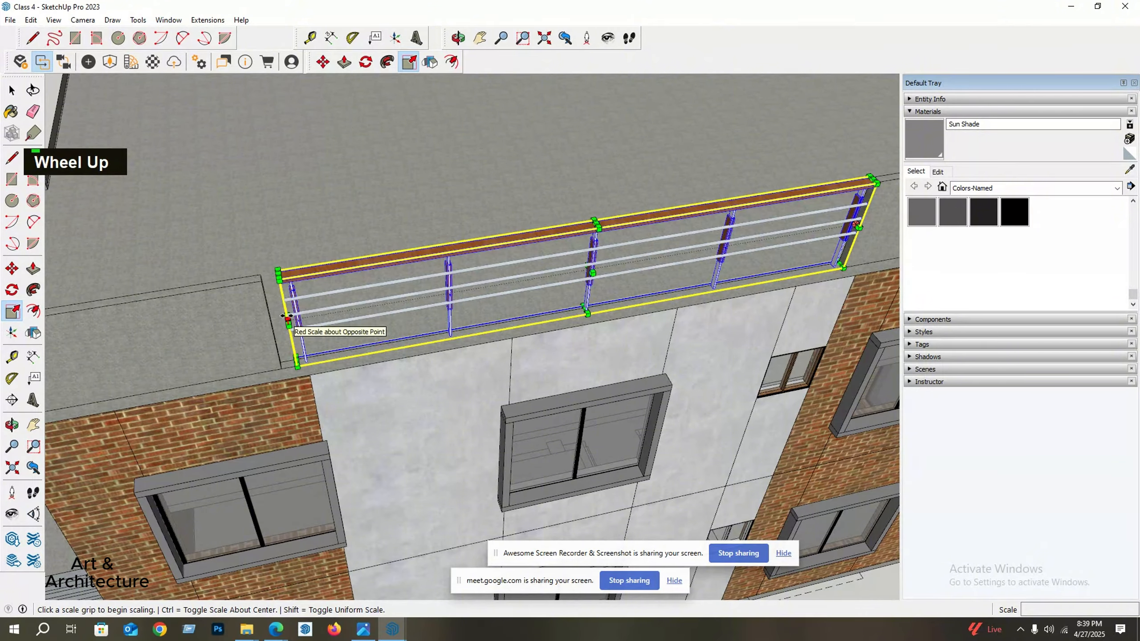
scroll(475, 288, "down", 1)
middle_click_drag(475, 288, 231, 264)
key("space")
Open the roof parapet group for editing beside the small gap at the side railing's far end.
scroll(239, 230, "up", 2)
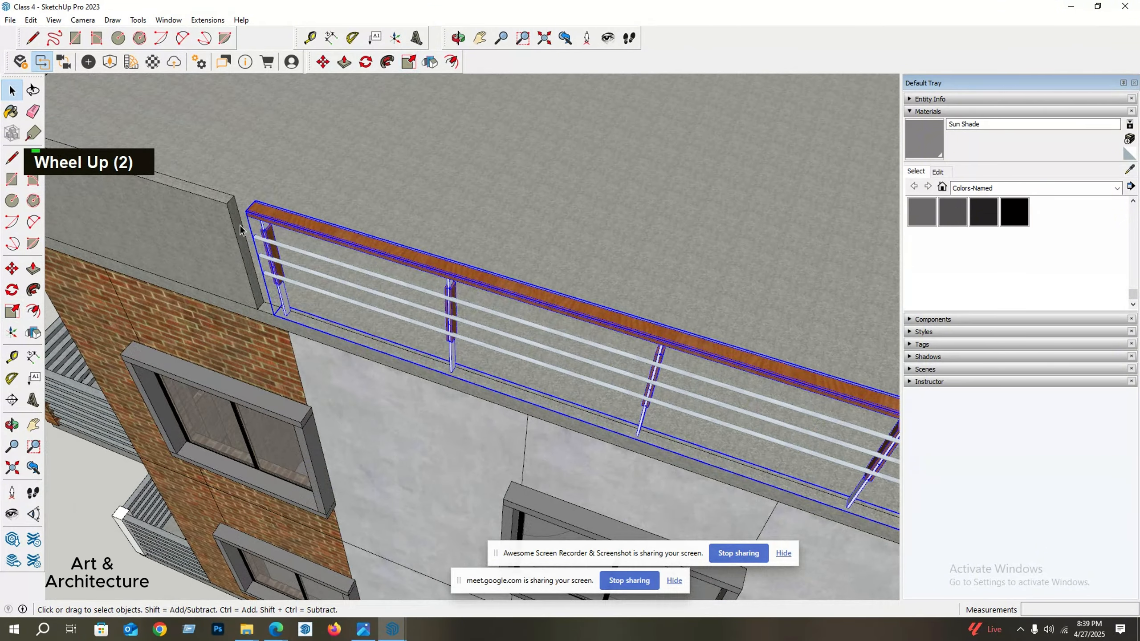
left_click(240, 228)
double_click(239, 227)
scroll(237, 223, "up", 1)
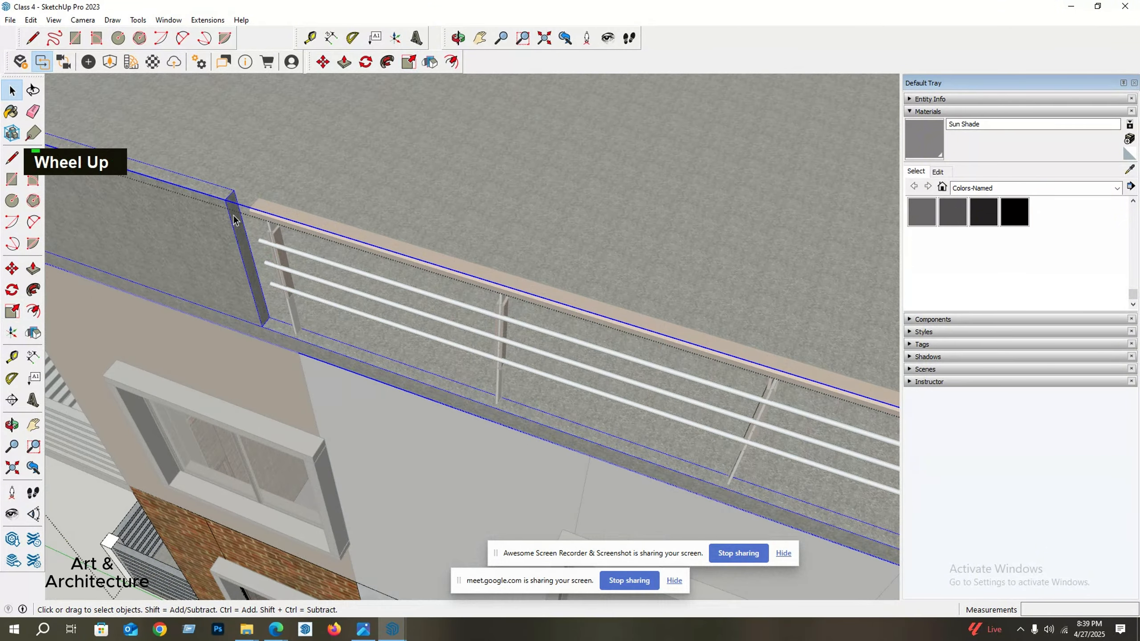
double_click(236, 222)
scroll(234, 219, "up", 1)
double_click(234, 215)
triple_click(233, 214)
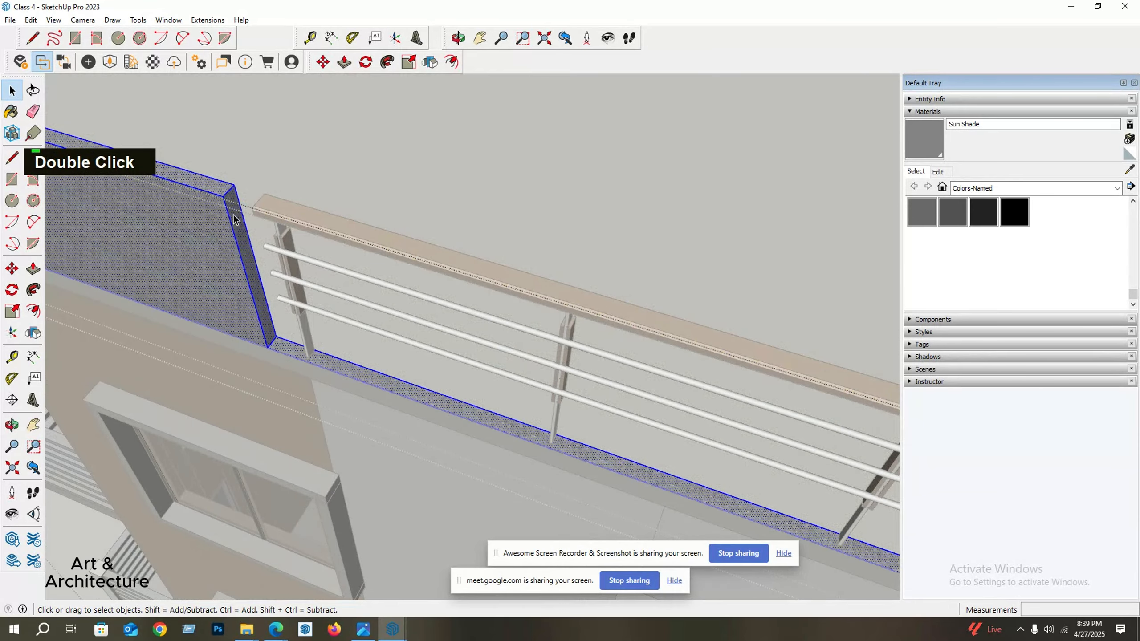
Push/Pull the parapet's end face out to meet the side railing's end, and close the group.
left_click(237, 213)
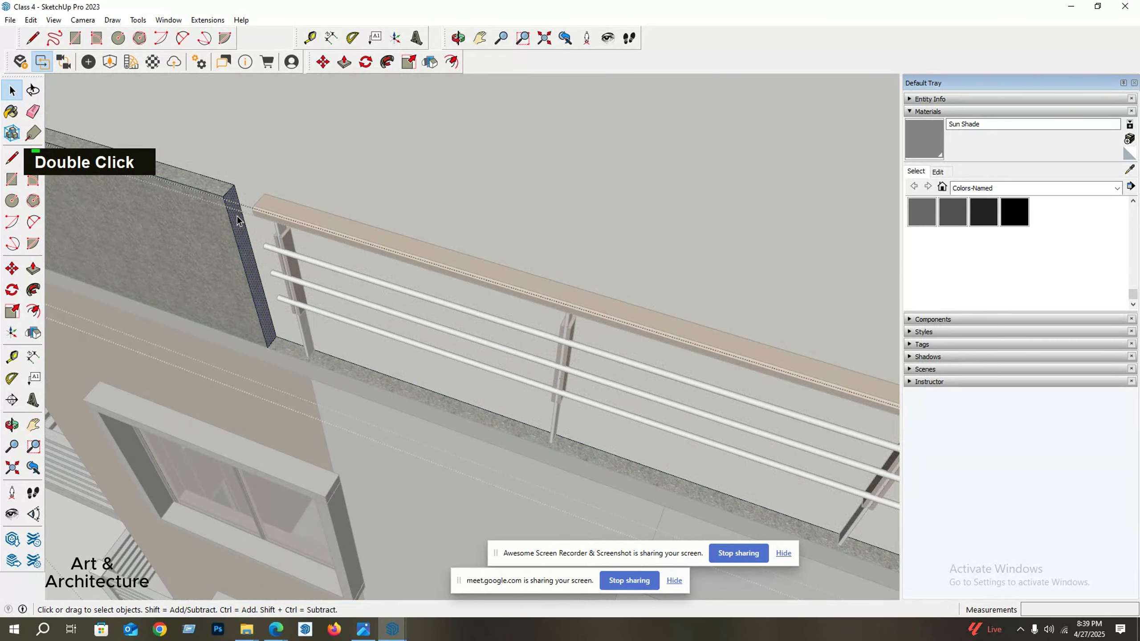
key("p")
left_click(239, 226)
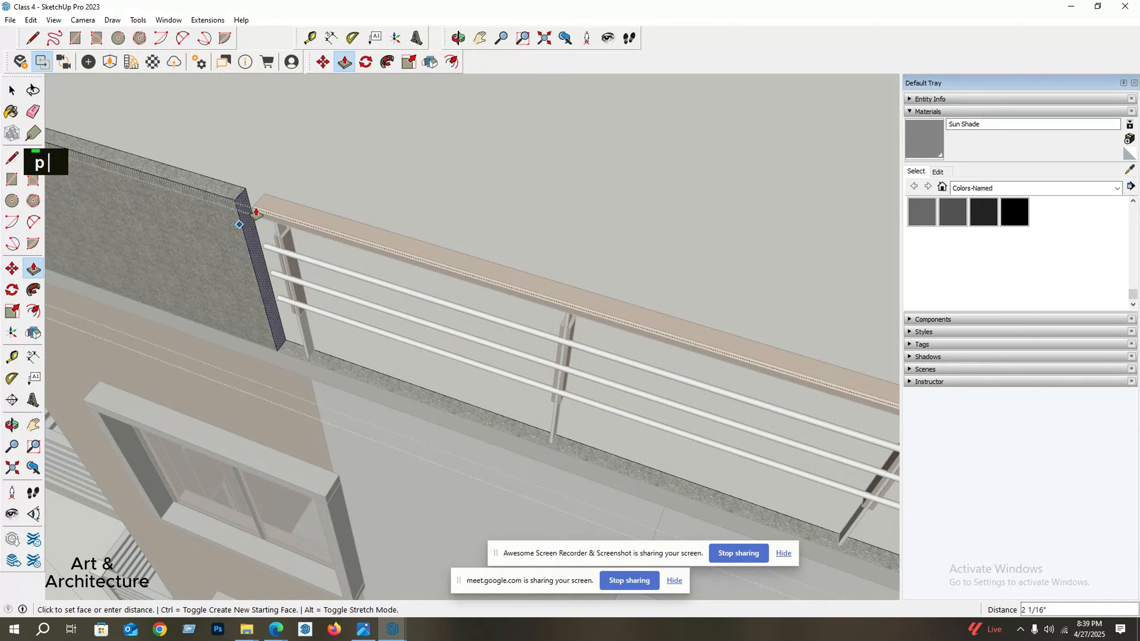
scroll(453, 257, "down", 2)
middle_click_drag(452, 257, 426, 286)
double_click(710, 414)
middle_click_drag(710, 414, 519, 237)
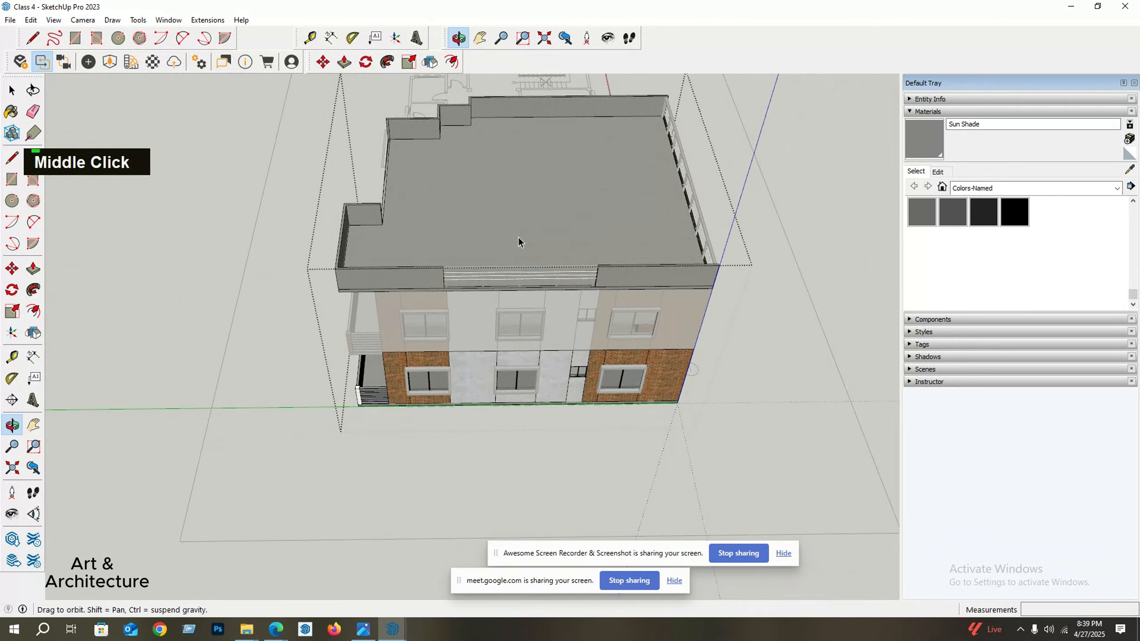
scroll(476, 233, "down", 3)
double_click(206, 183)
Copy the brick-side front railing from its lower roof corner across to the open roof edge opposite the front.
scroll(468, 166, "up", 4)
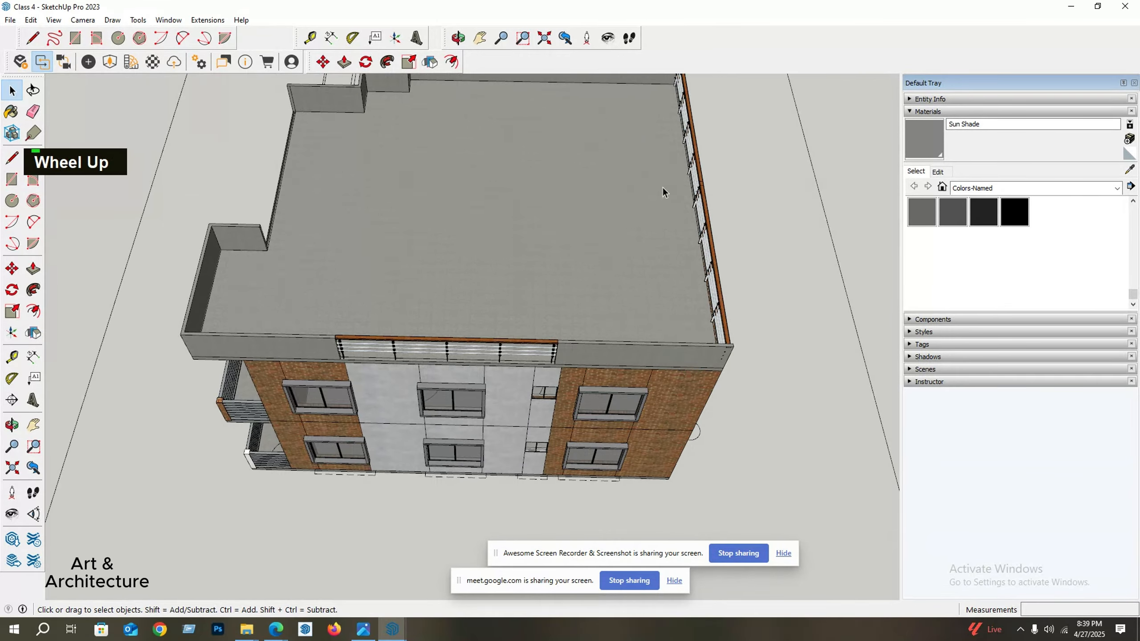
middle_click_drag(724, 269, 702, 316)
scroll(724, 301, "up", 5)
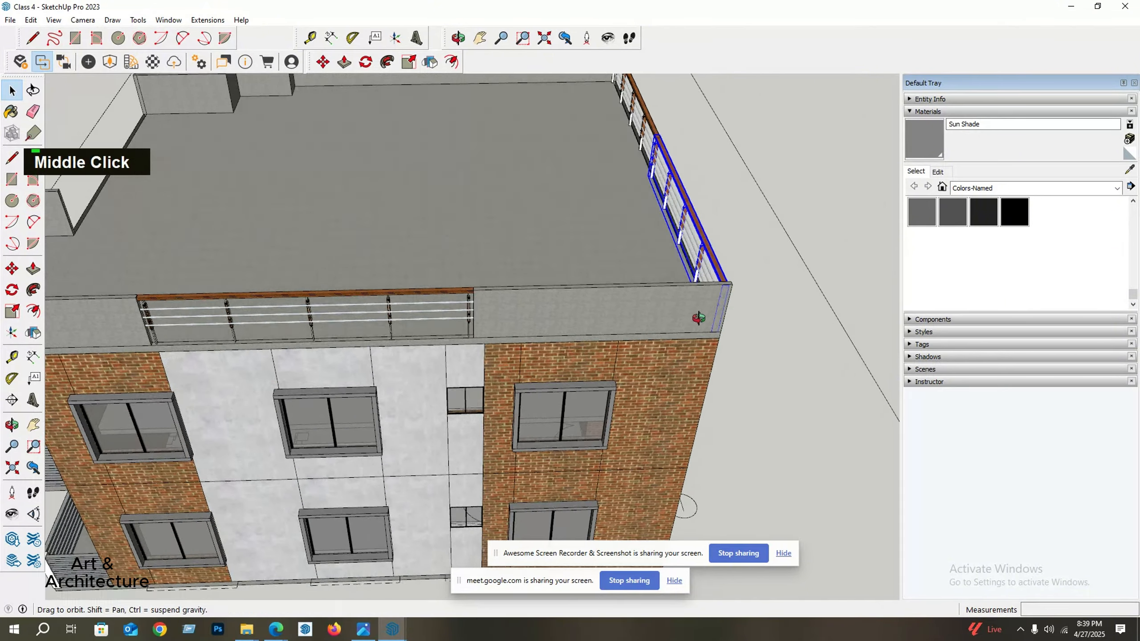
scroll(693, 327, "down", 3)
key("m")
scroll(714, 326, "up", 3)
scroll(714, 328, "up", 1)
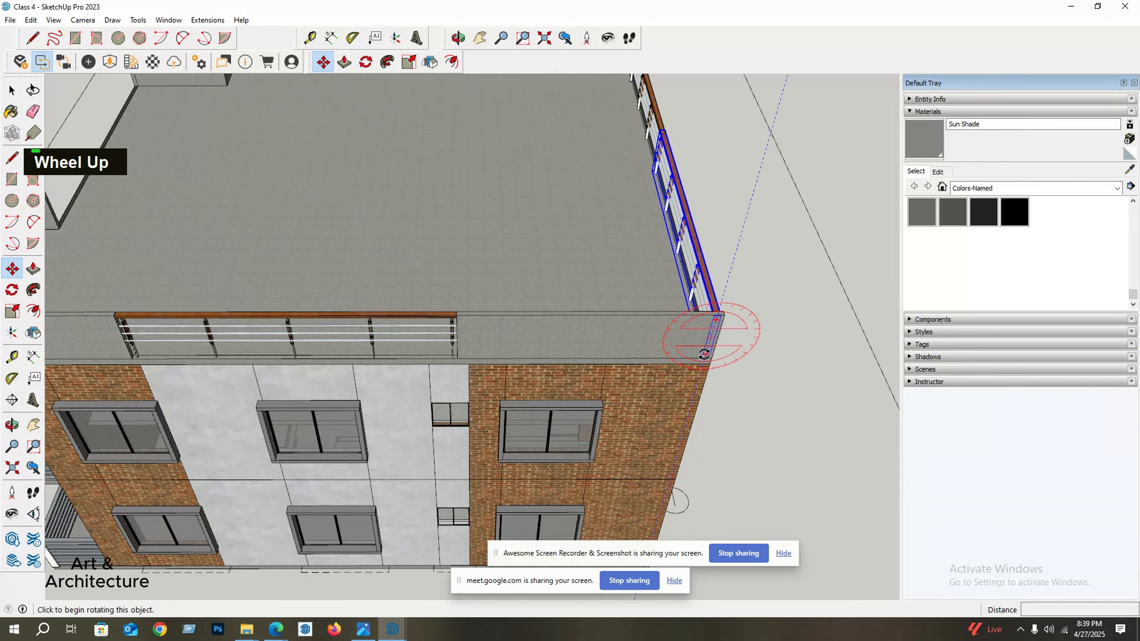
scroll(707, 360, "up", 1)
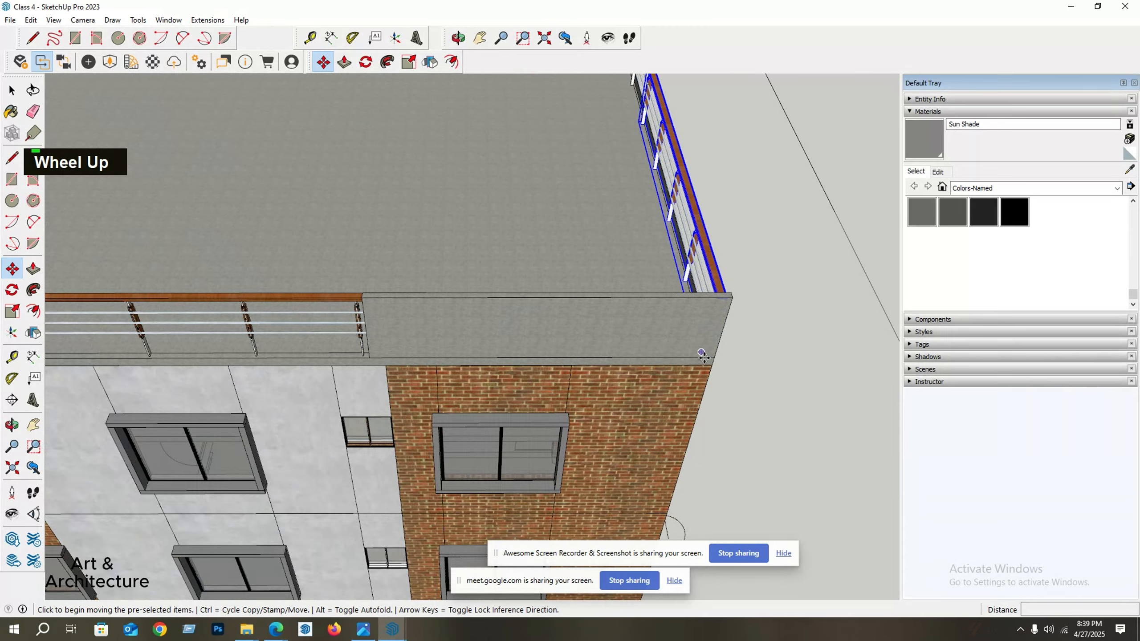
left_click(705, 362)
key("ctrl")
scroll(705, 362, "down", 5)
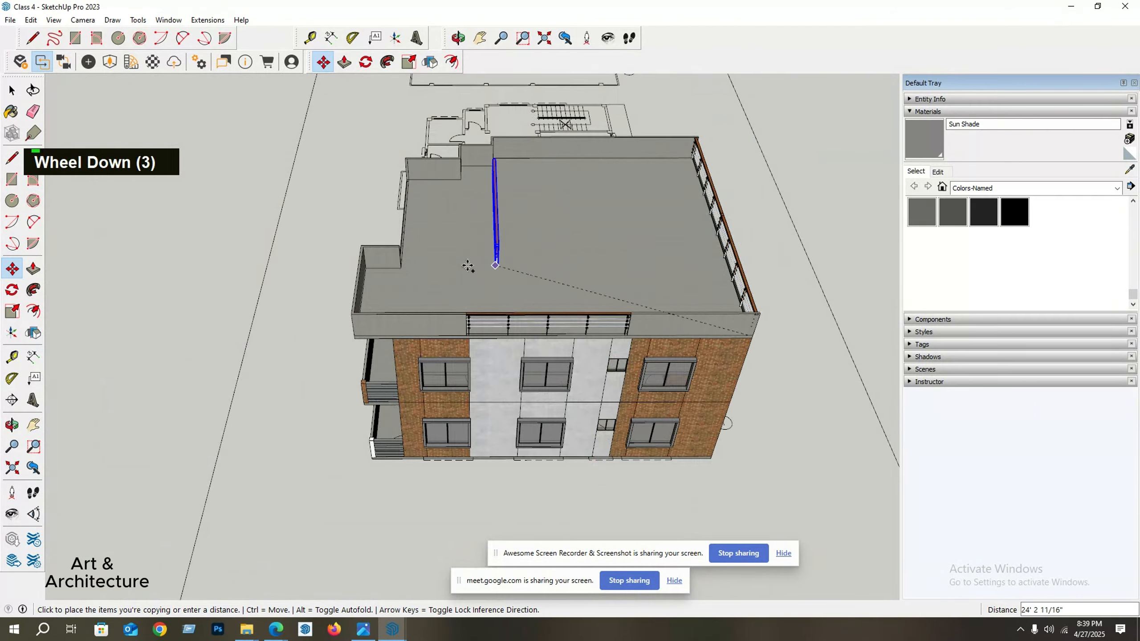
scroll(467, 265, "up", 3)
left_click(371, 268)
middle_click_drag(371, 269, 438, 331)
scroll(320, 350, "up", 3)
scroll(323, 338, "up", 1)
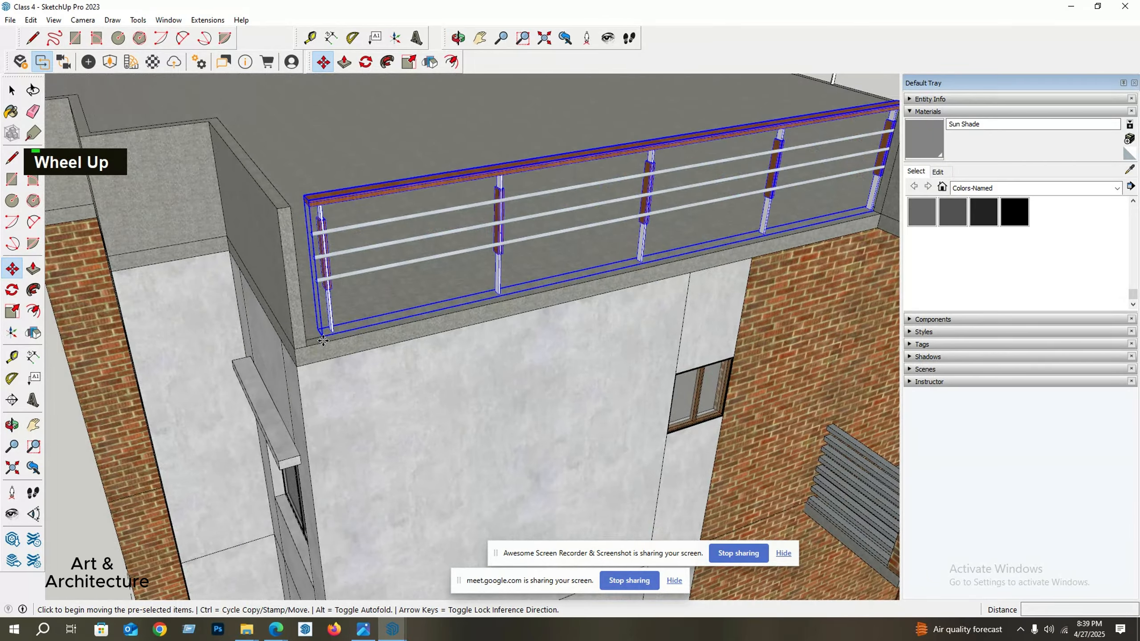
Move the new railing by its lower end corner onto the roof edge at the adjoining parapet.
left_click(323, 336)
left_click(307, 345)
middle_click_drag(303, 346, 284, 362)
scroll(285, 353, "down", 3)
Move the railing by its upper far corner onto the top corner of the parapet above the brick wall.
middle_click_drag(436, 220, 486, 266)
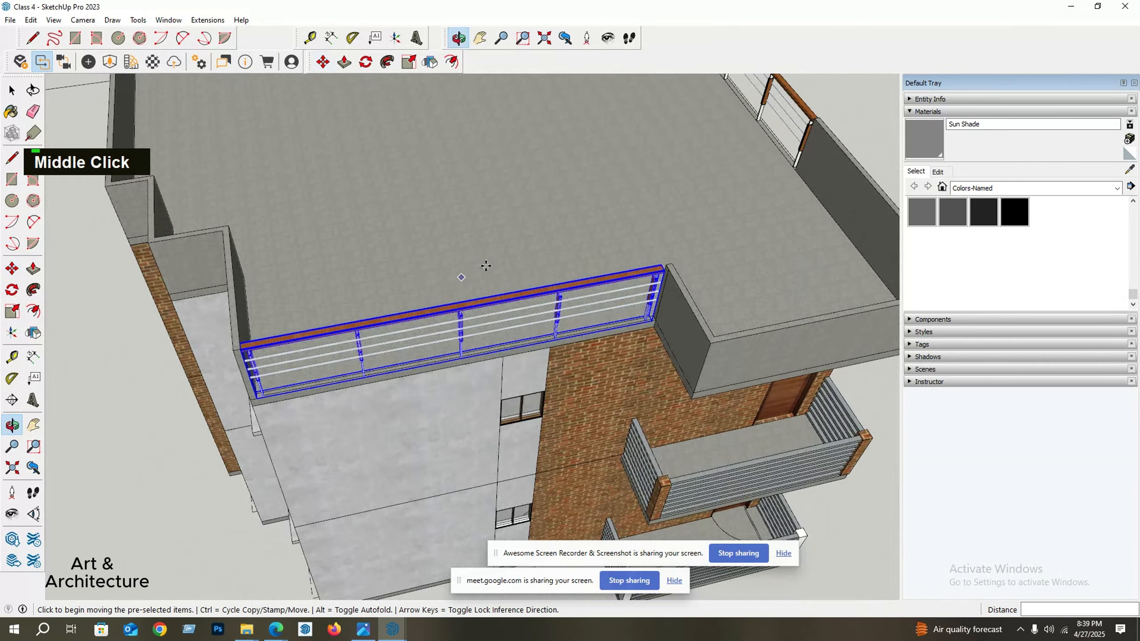
scroll(625, 265, "up", 3)
mouse_move(624, 269)
middle_mouse_down()
mouse_move(613, 283)
mouse_move(637, 274)
middle_mouse_up()
scroll(619, 287, "down", 2)
middle_click_drag(588, 310, 624, 293)
scroll(624, 292, "up", 3)
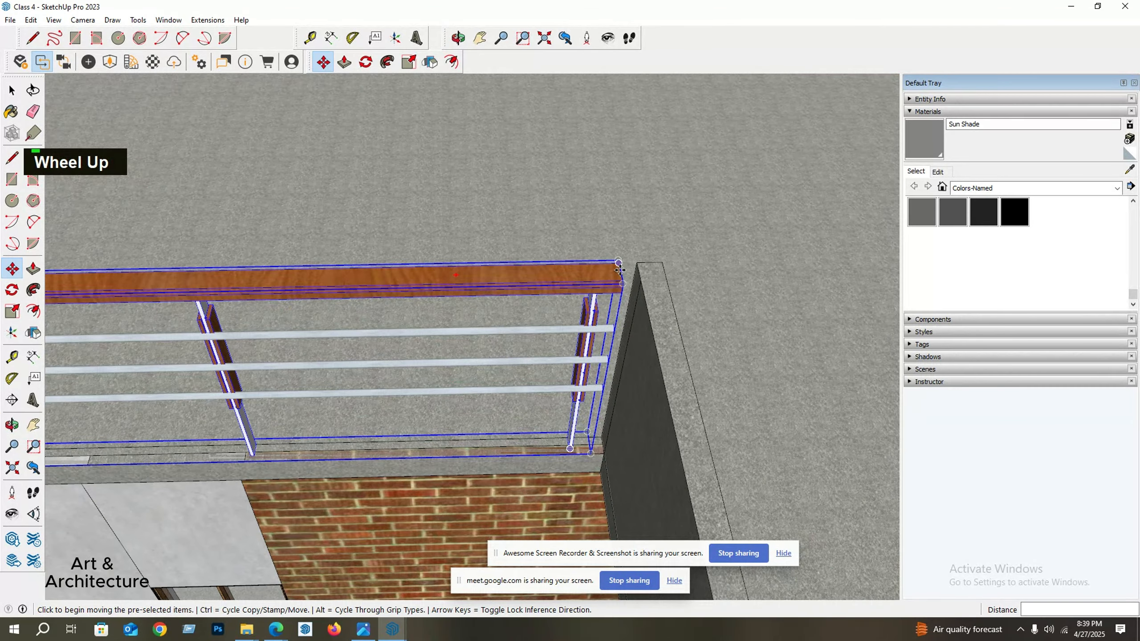
left_click(618, 262)
left_click(637, 263)
scroll(720, 261, "down", 4)
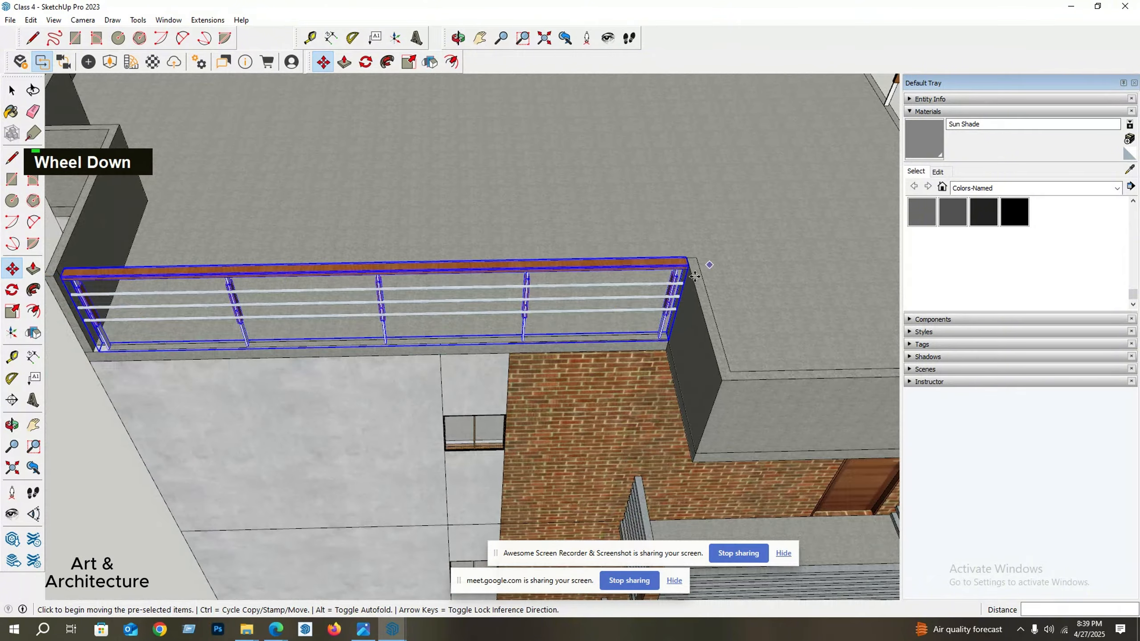
middle_click_drag(274, 310, 313, 307)
scroll(202, 317, "up", 2)
key("s")
scroll(203, 318, "up", 3)
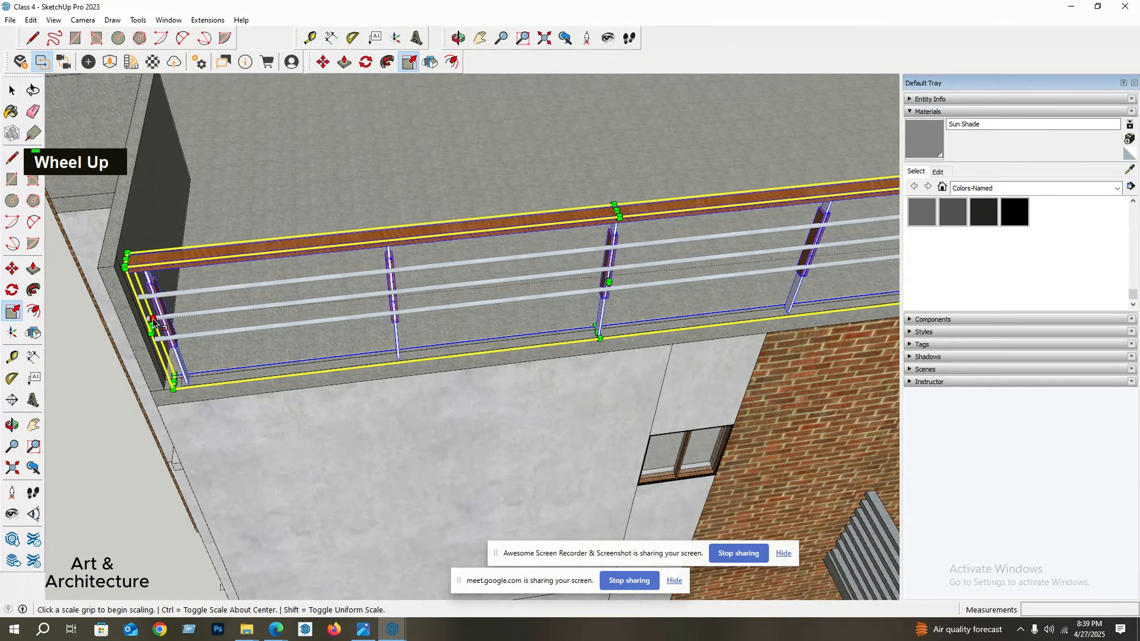
key("space")
scroll(209, 291, "down", 6)
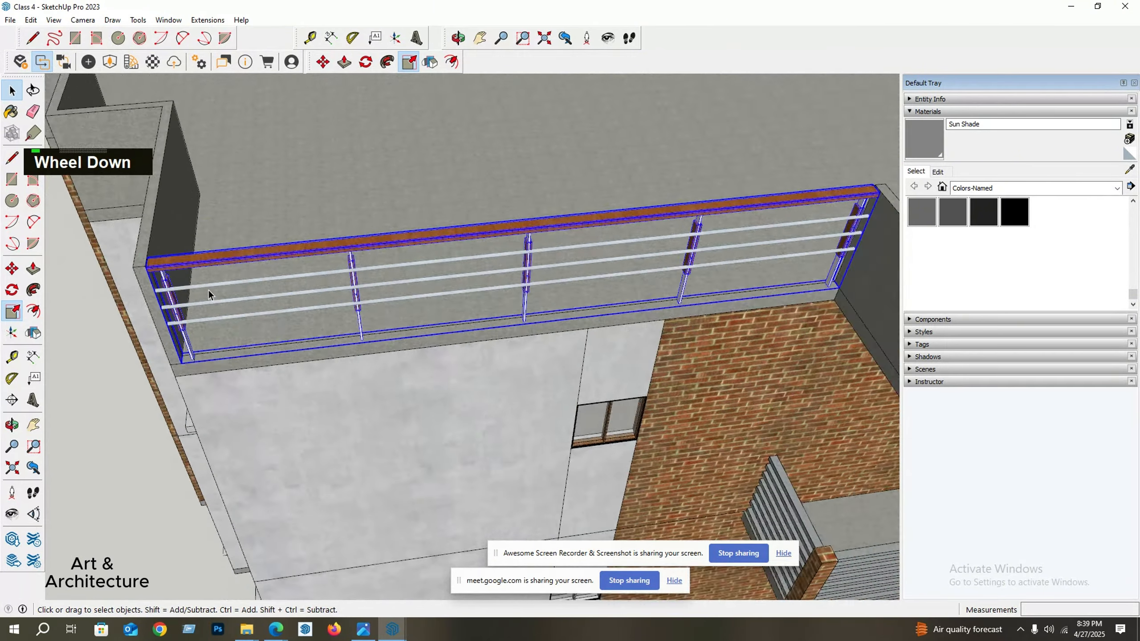
Push/Pull the underside of the ground floor's base slab down 2' to form a plinth, and close the slab's group.
middle_click_drag(630, 281, 459, 281)
scroll(488, 332, "down", 1)
scroll(471, 277, "up", 2)
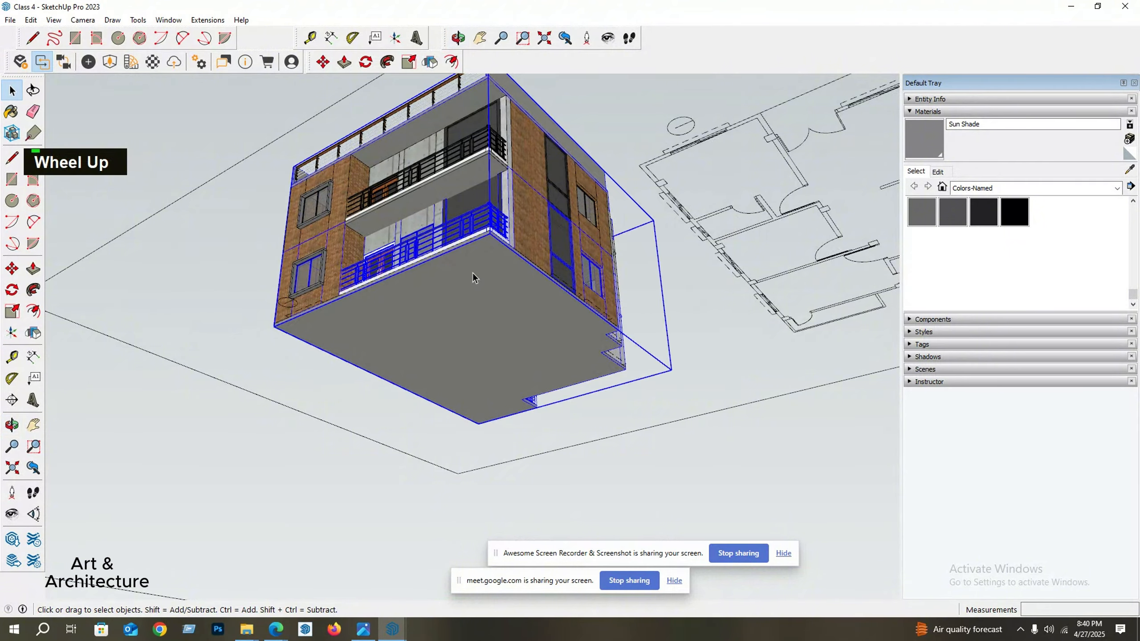
double_click(472, 273)
scroll(472, 273, "up", 3)
left_click(472, 269)
scroll(469, 263, "up", 2)
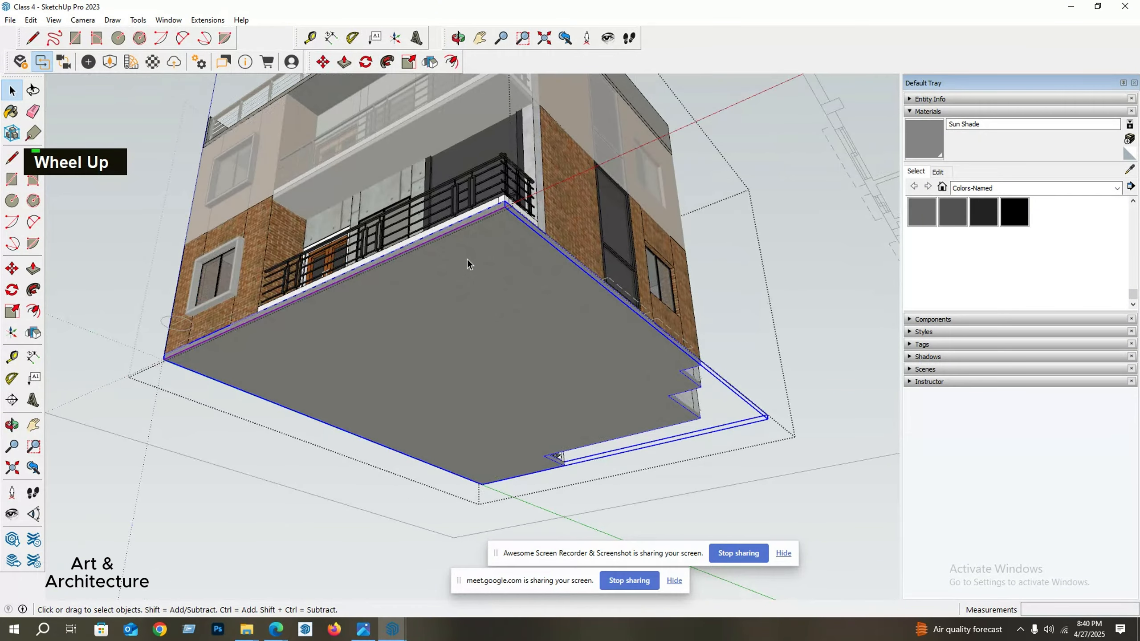
double_click(467, 259)
left_click(467, 256)
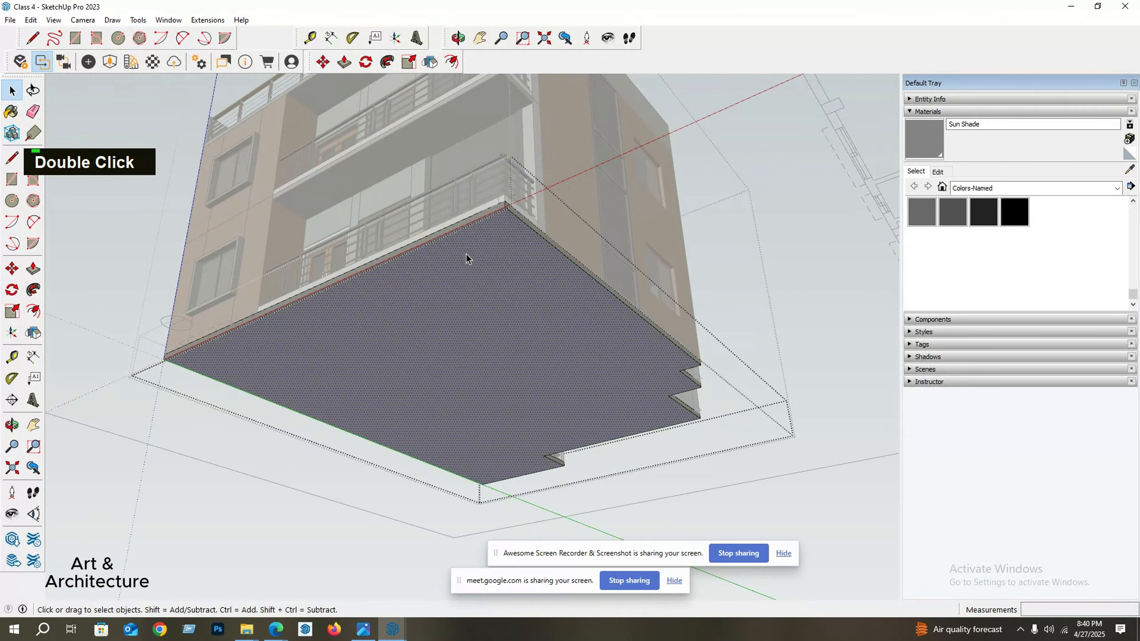
key("p")
left_click(472, 246)
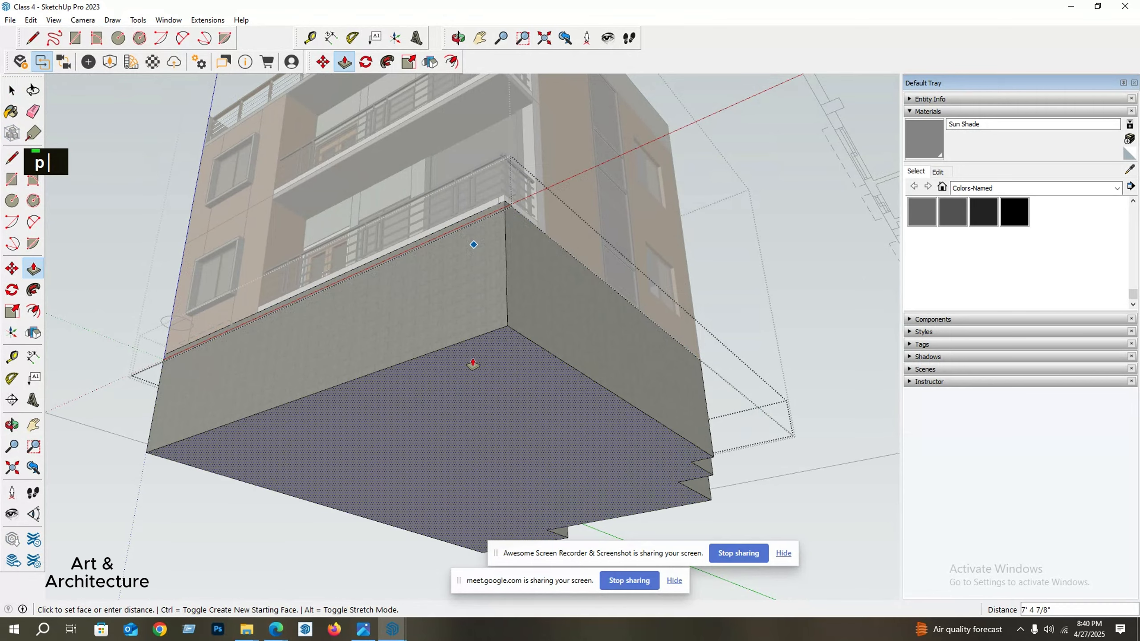
type("2'")
key("Return")
middle_click_drag(417, 357, 404, 507)
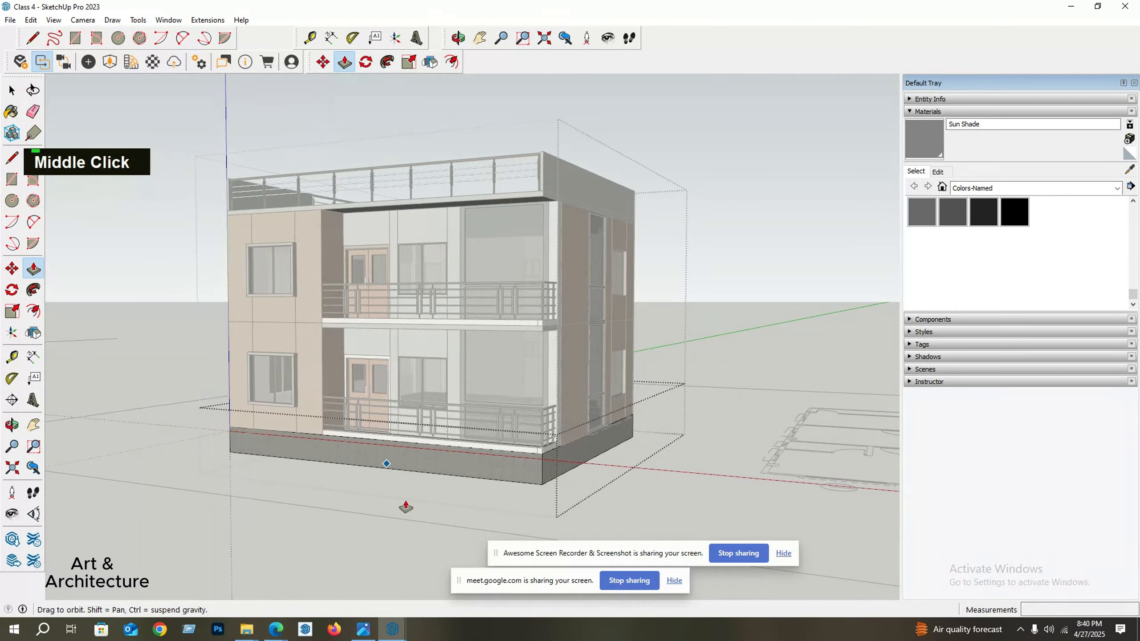
key("space")
scroll(289, 443, "down", 2)
double_click(203, 390)
Inspect the building's plinth, roof railings and brick side wall from several angles.
middle_click_drag(478, 392, 420, 406)
scroll(415, 427, "down", 1)
scroll(418, 393, "up", 1)
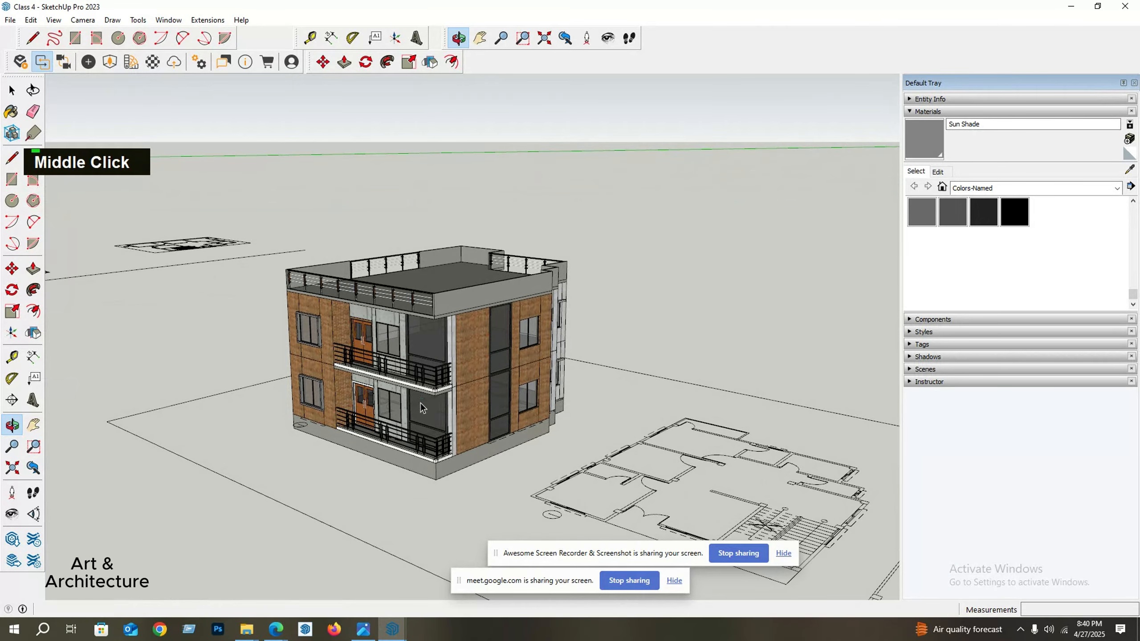
middle_click_drag(455, 461, 462, 492)
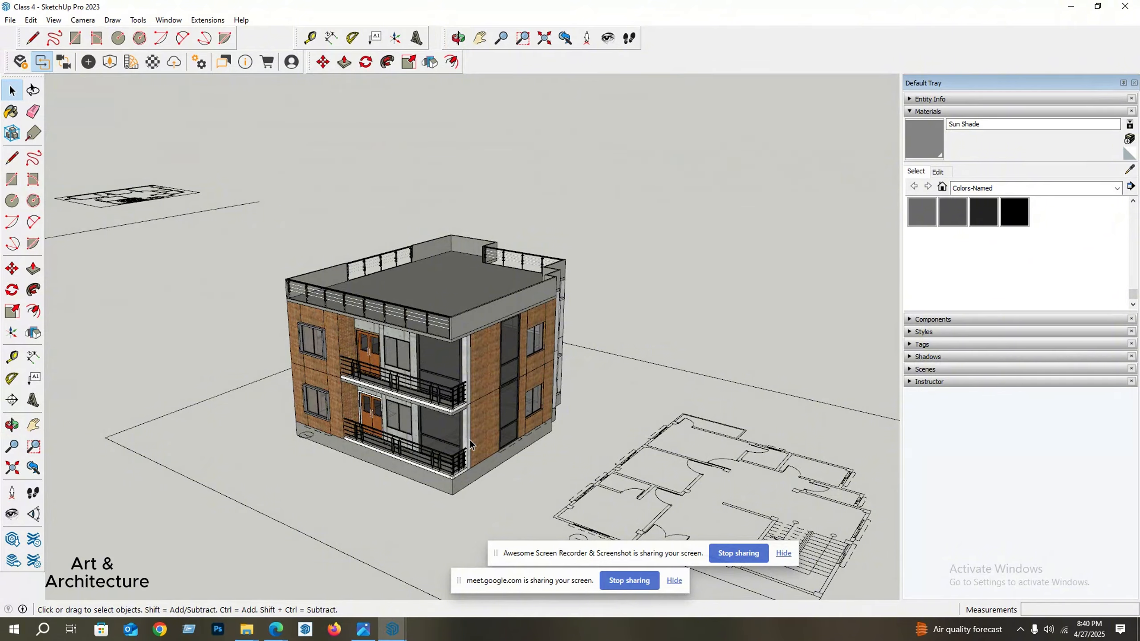
middle_click_drag(470, 440, 535, 355)
scroll(466, 343, "up", 1)
scroll(330, 402, "up", 2)
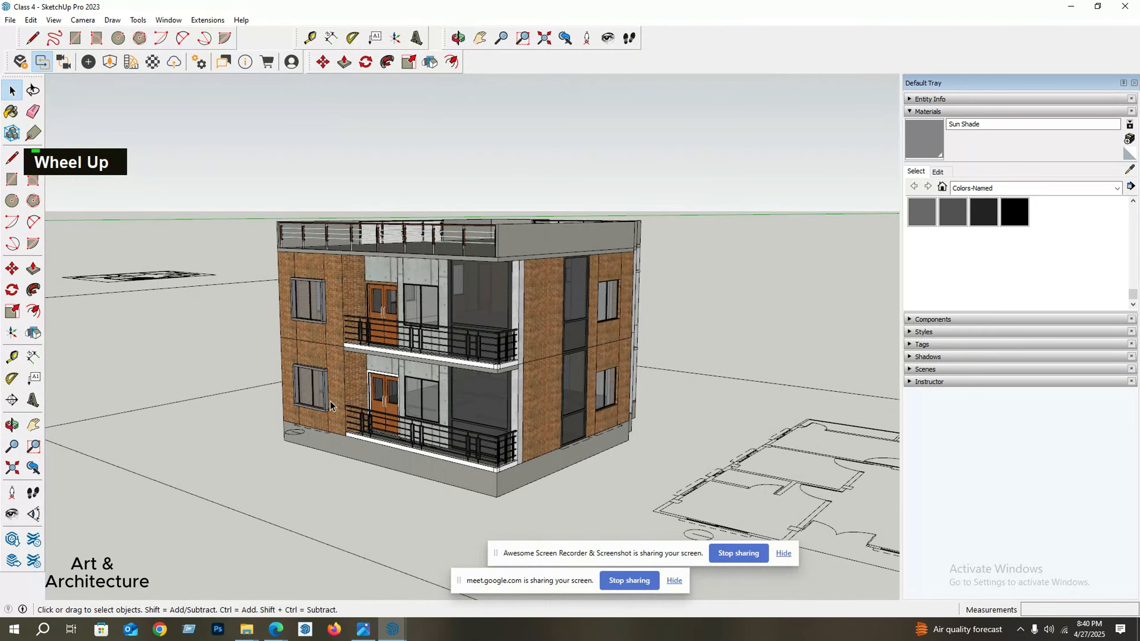
middle_click_drag(329, 404, 388, 251)
key("Escape")
scroll(390, 394, "down", 1)
scroll(384, 316, "up", 1)
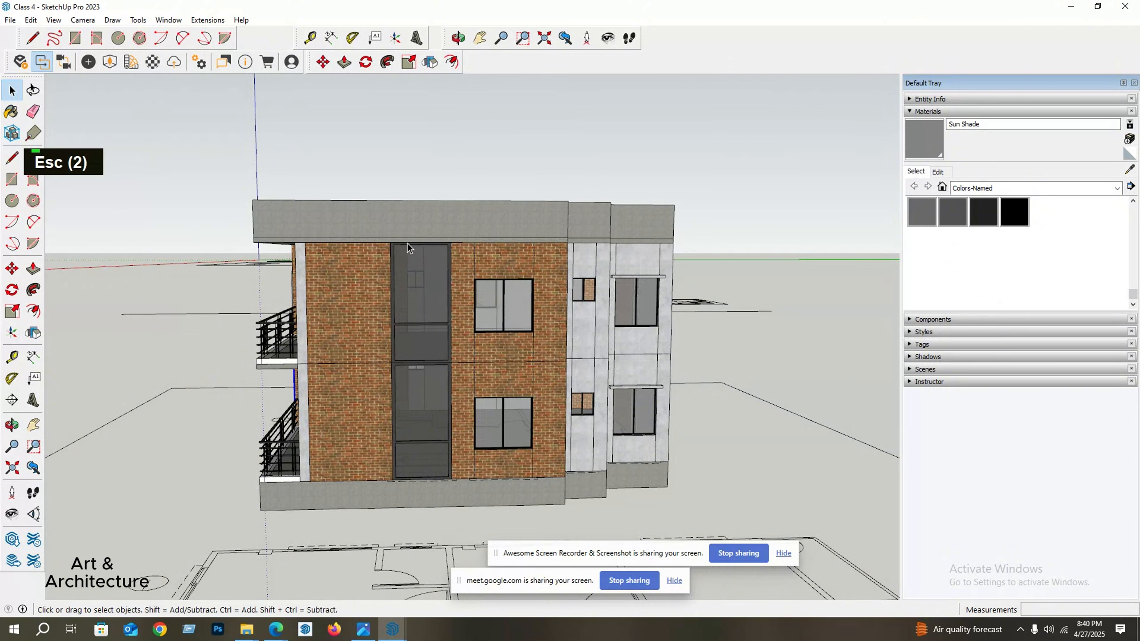
key("r")
scroll(391, 242, "up", 1)
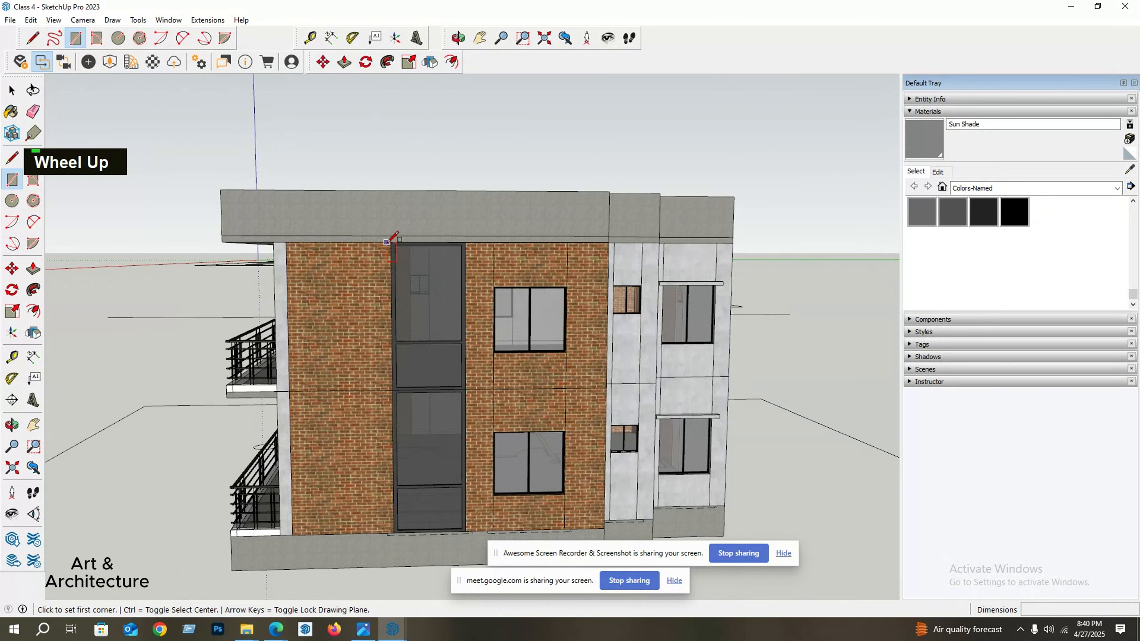
left_click(387, 242)
scroll(389, 244, "down", 1)
key("space")
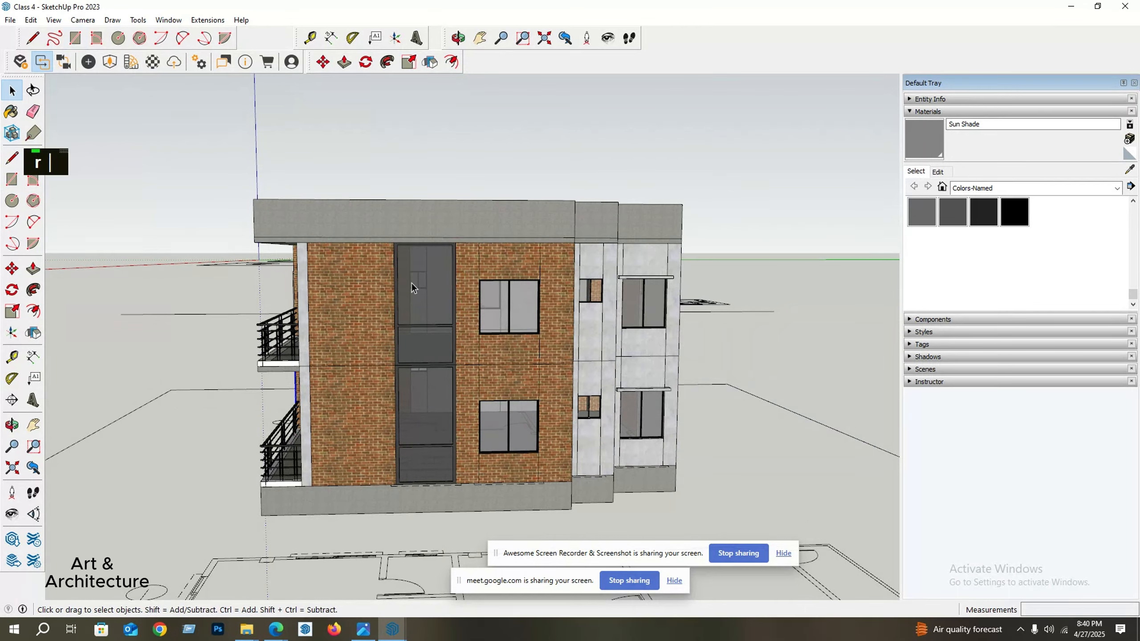
key("Escape")
Draw a 5' by 20' rectangle over the tall glazed opening in the brick side wall, from corner to corner.
key("r")
scroll(397, 245, "up", 1)
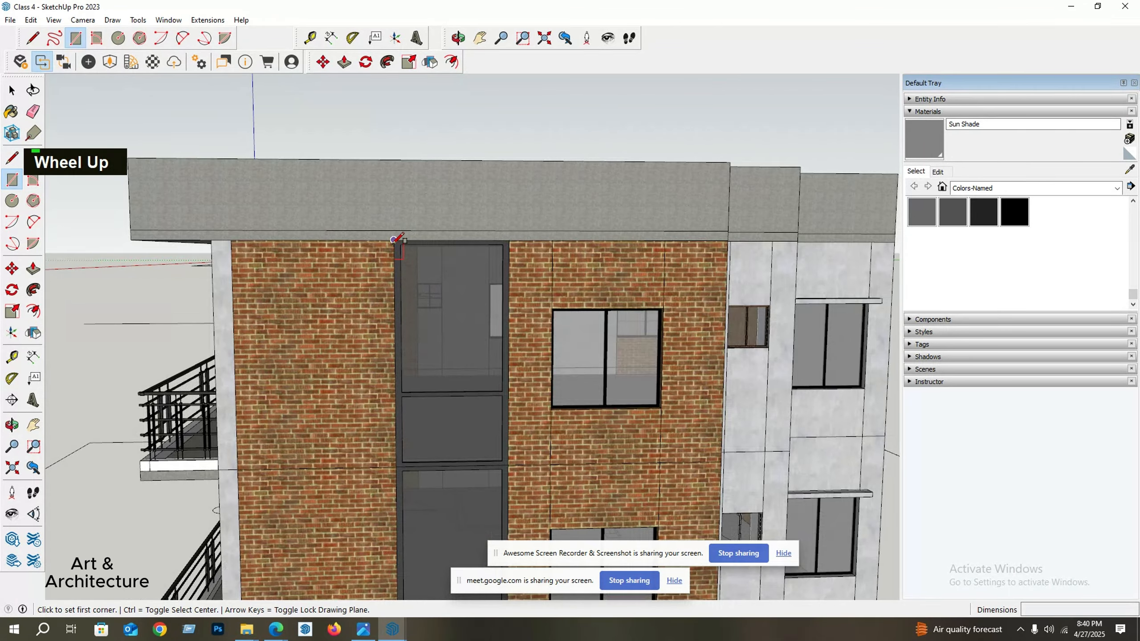
left_click(400, 244)
scroll(449, 404, "down", 1)
scroll(499, 523, "up", 1)
scroll(499, 525, "up", 4)
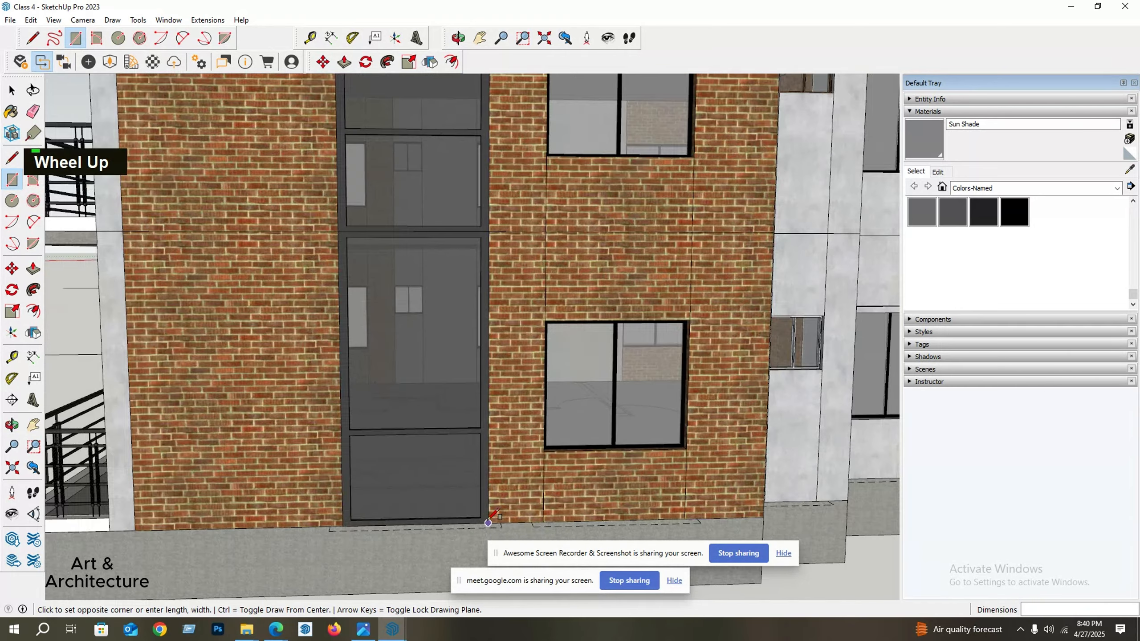
left_click(489, 523)
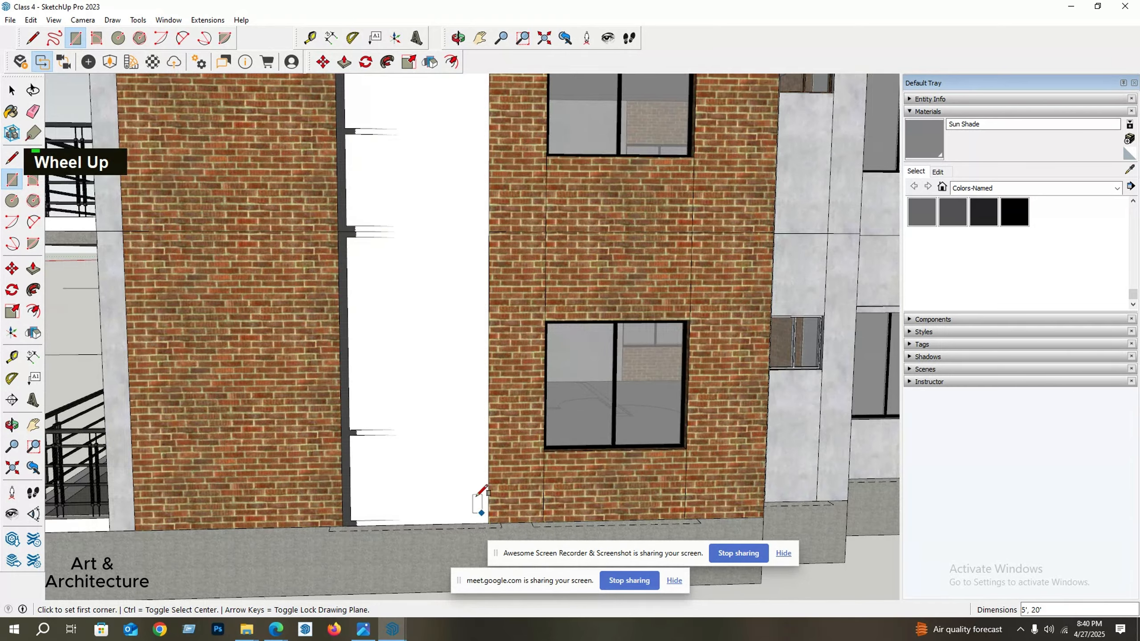
Offset the rectangle's outline outward by 5" and delete the inner face covering the tall window.
scroll(449, 427, "down", 5)
key("space")
double_click(412, 357)
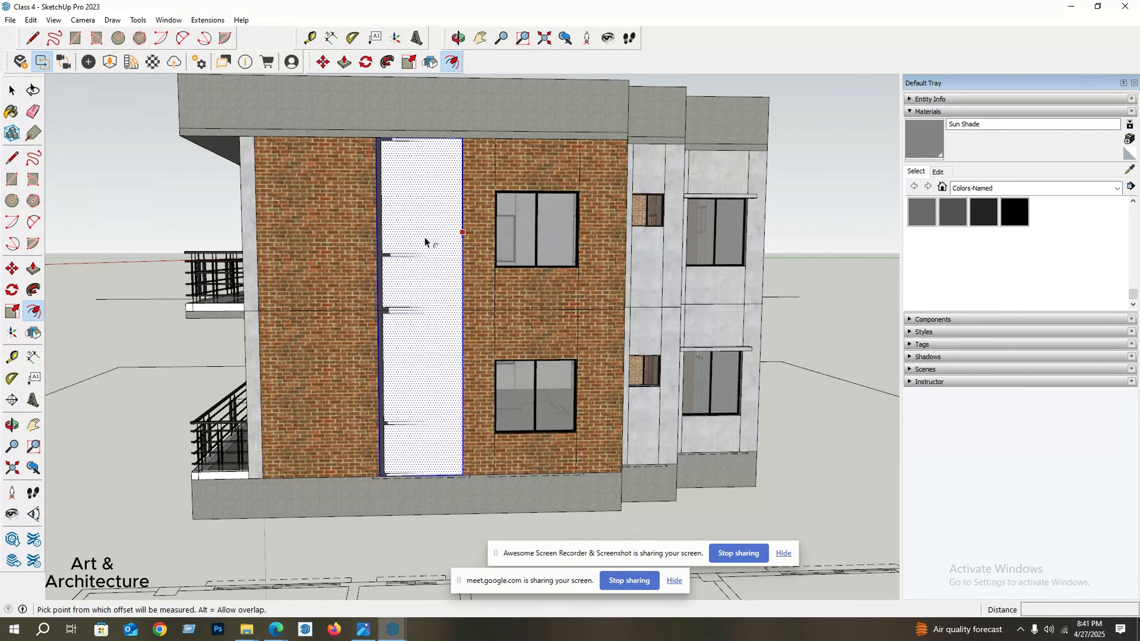
left_click(421, 248)
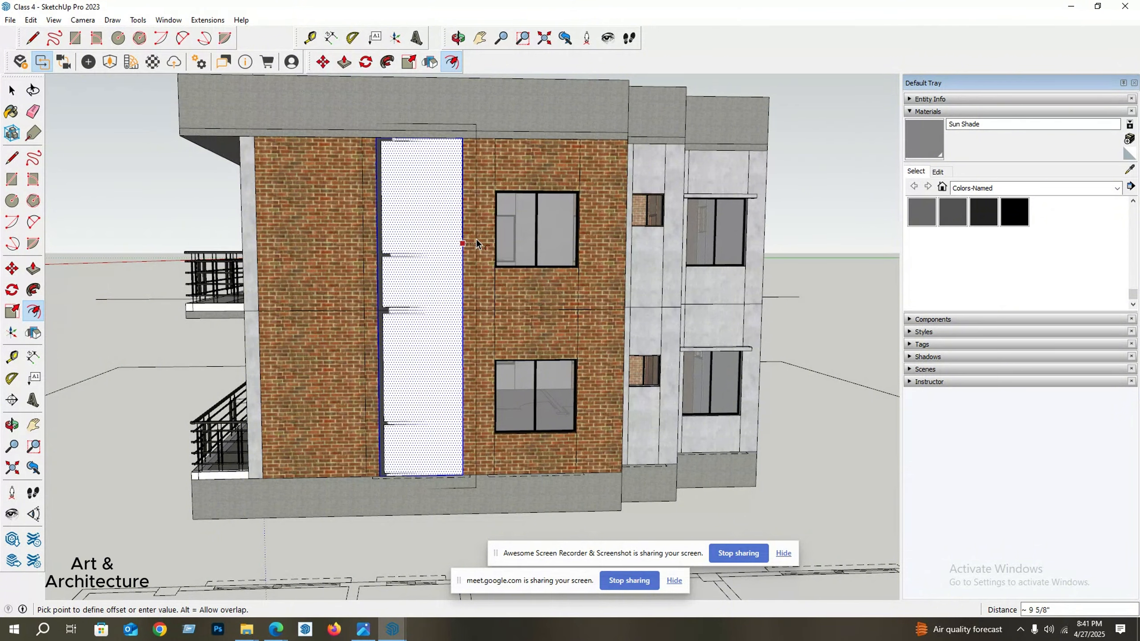
type("5")
key("Return")
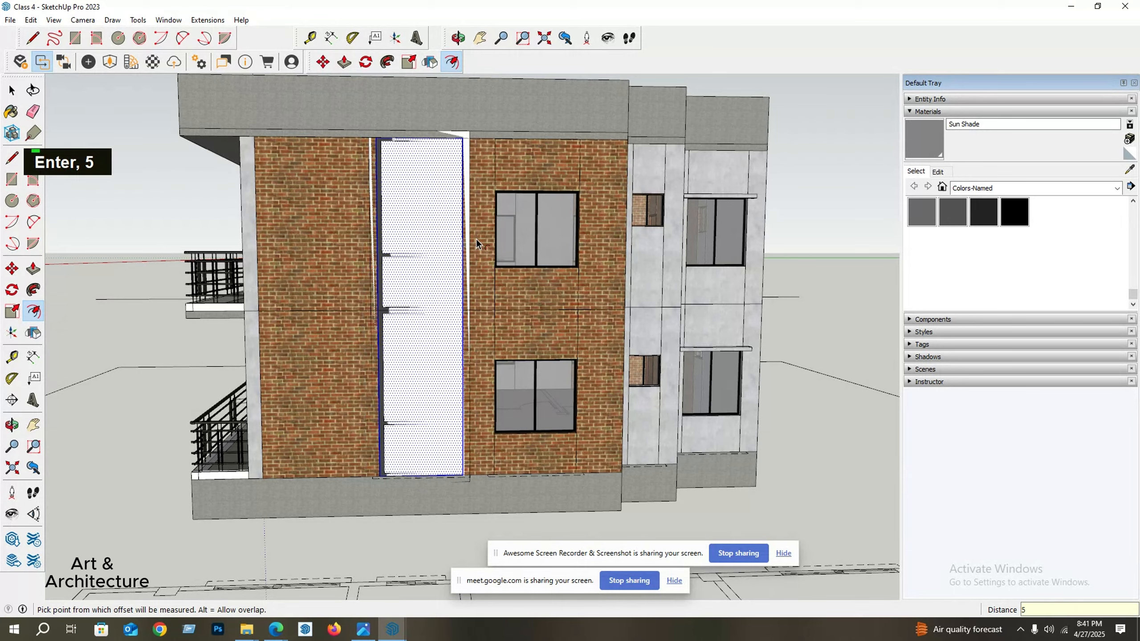
key("space")
middle_click_drag(420, 228, 380, 315)
key("Delete")
Make a group from the narrow border face around the tall window, including its edges.
scroll(379, 316, "up", 2)
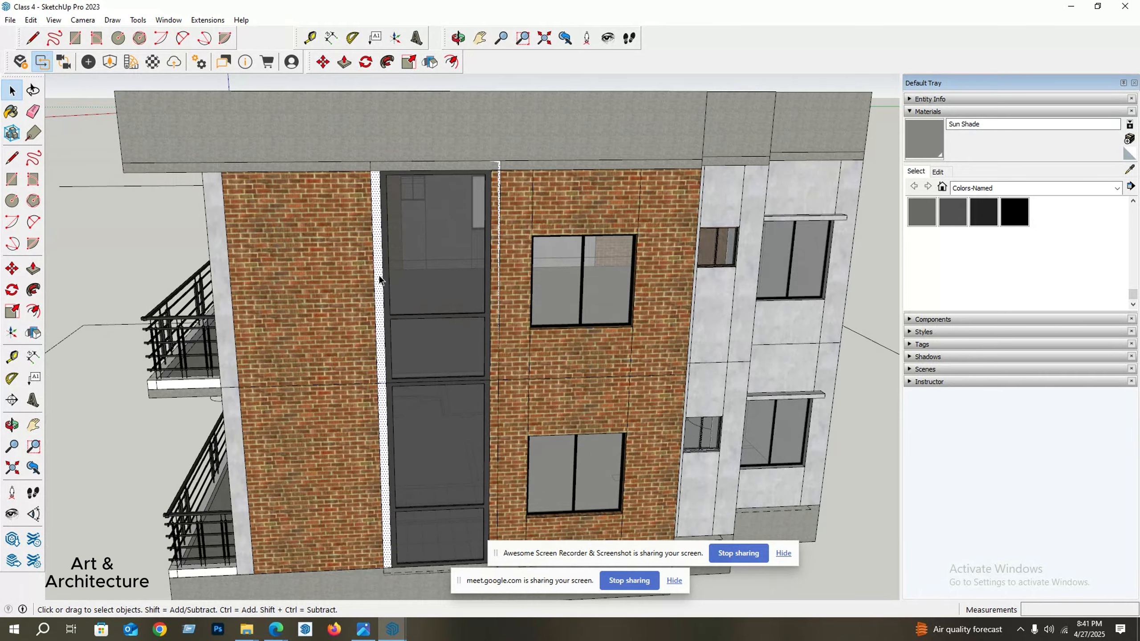
double_click(379, 274)
right_click(379, 277)
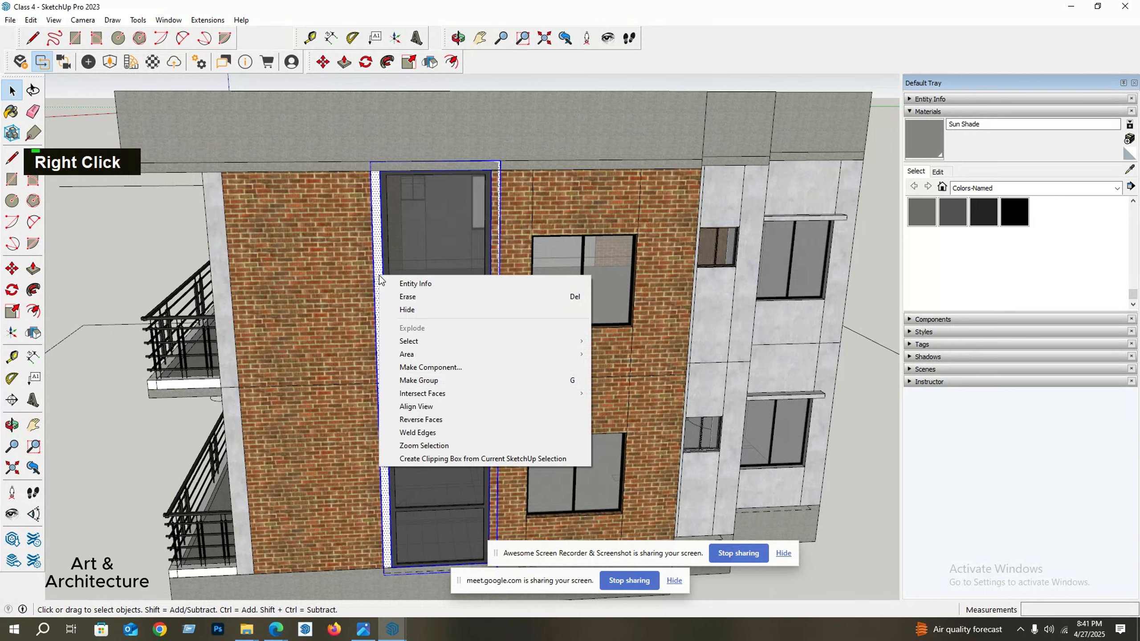
left_click(433, 378)
scroll(384, 287, "up", 2)
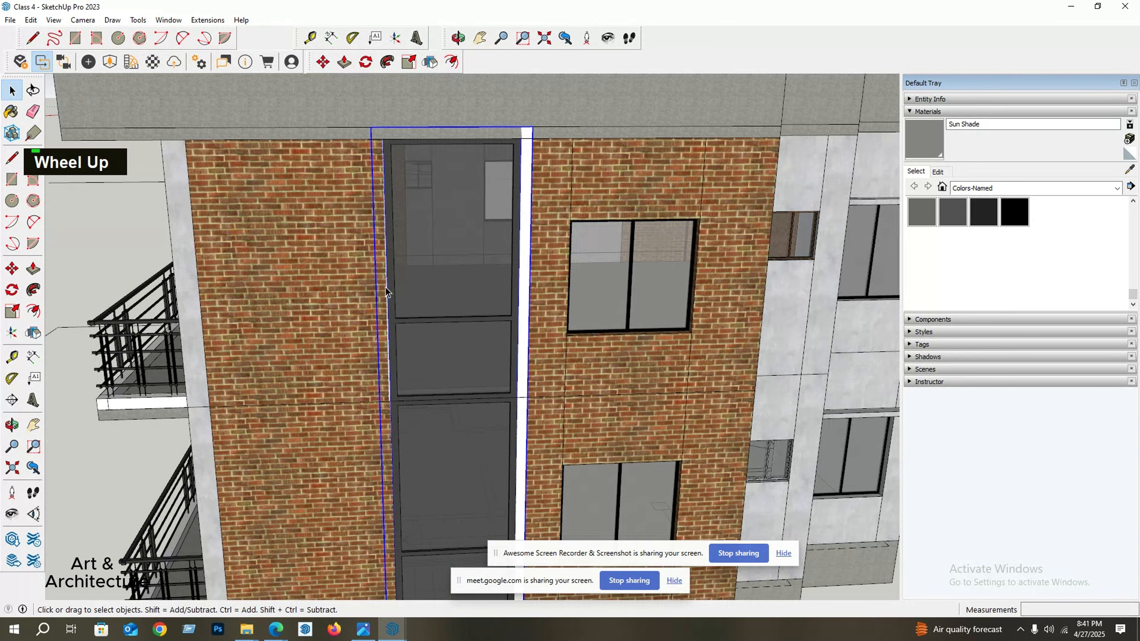
Push/Pull the border face inside its group outward 10" to form a projecting frame around the tall window.
double_click(525, 248)
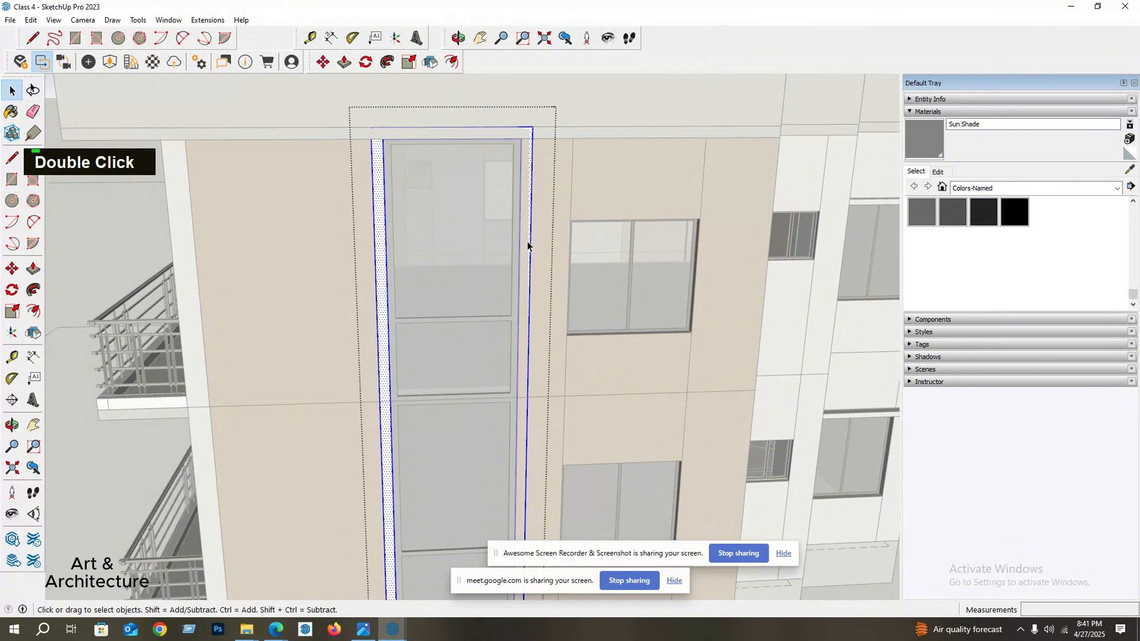
key("p")
scroll(534, 237, "down", 5)
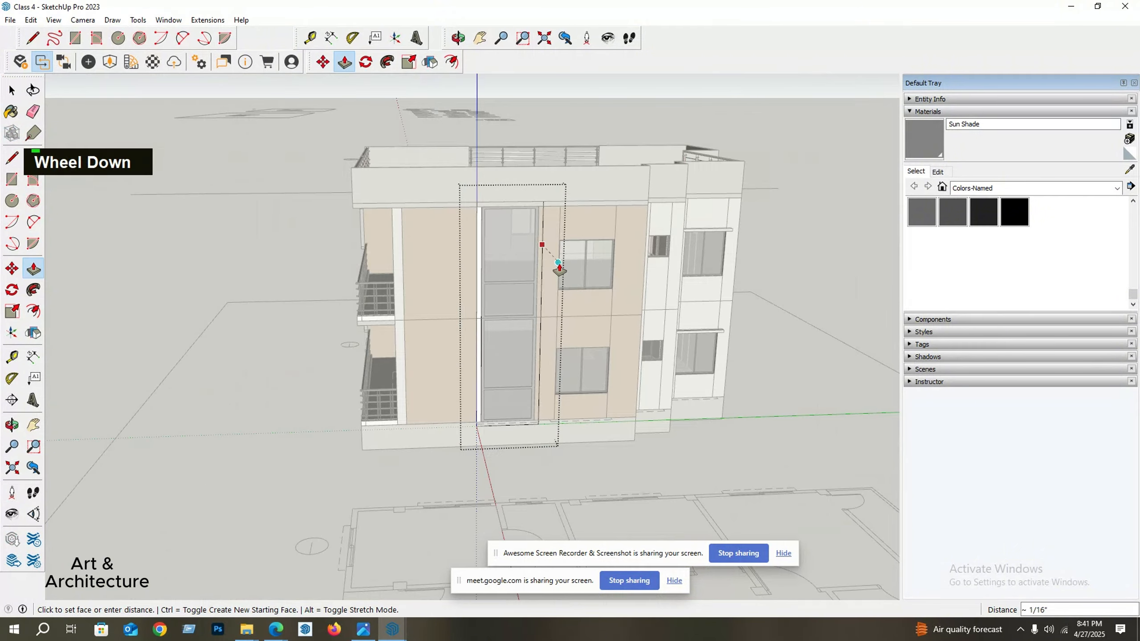
scroll(577, 269, "down", 1)
middle_click_drag(561, 271, 433, 358)
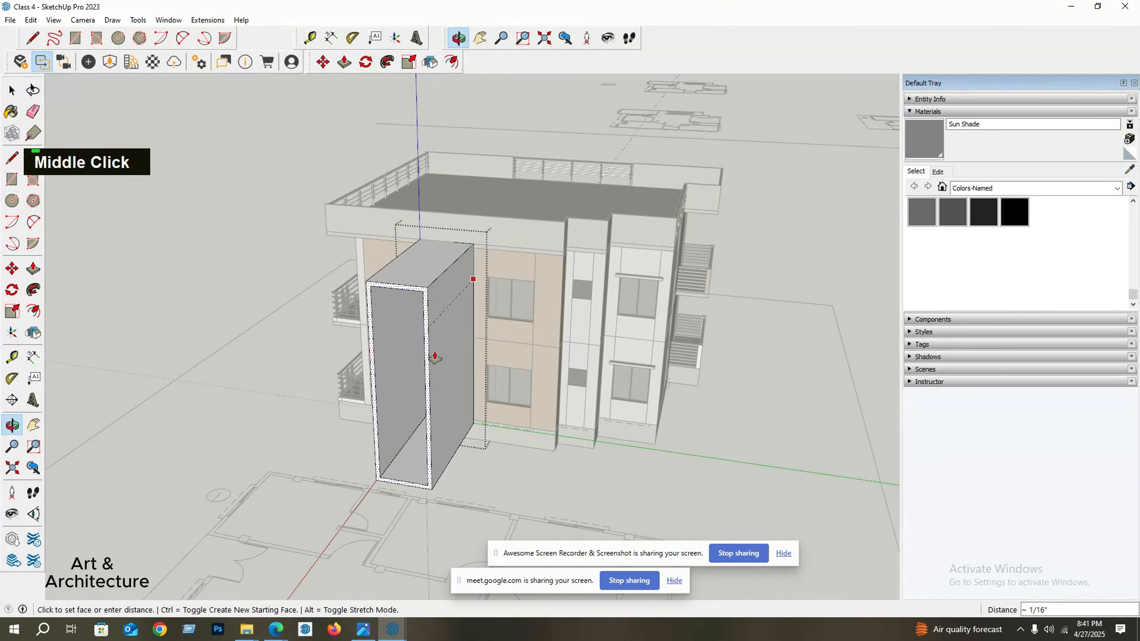
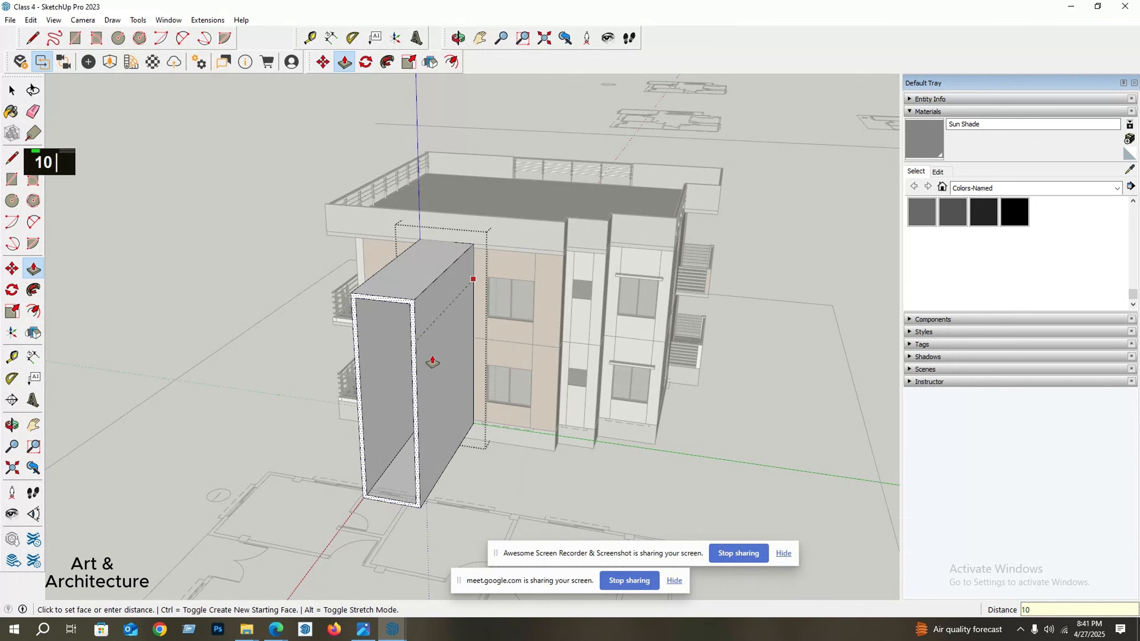
key("Return")
middle_click_drag(433, 362, 377, 293)
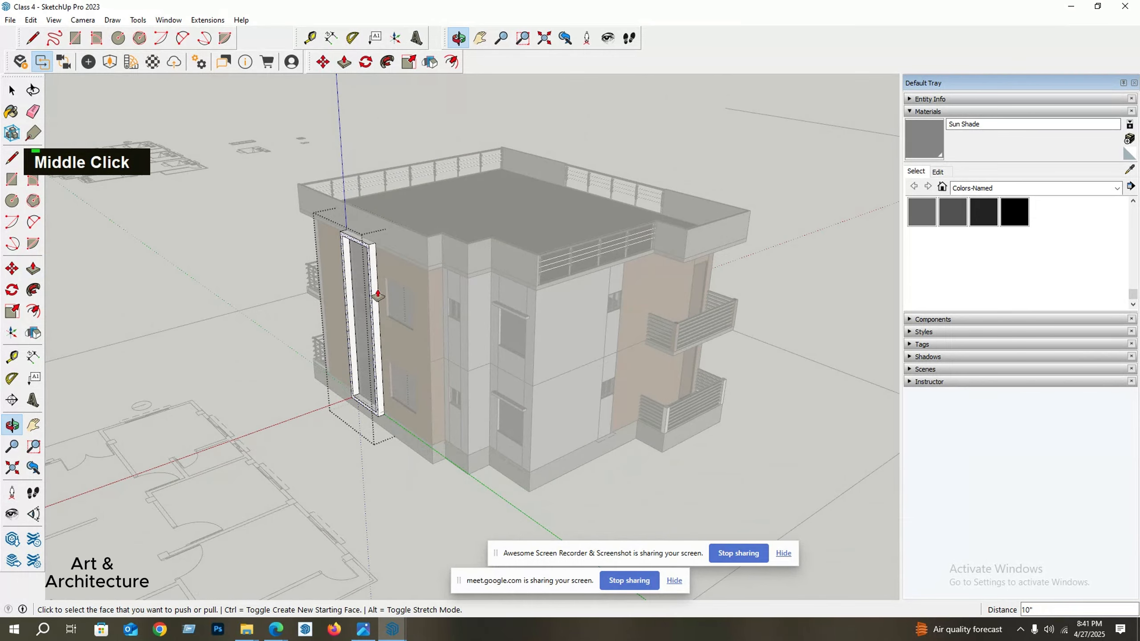
key("space")
Select all the faces and edges of the projecting frame around the tall window.
scroll(387, 279, "down", 3)
scroll(382, 255, "up", 5)
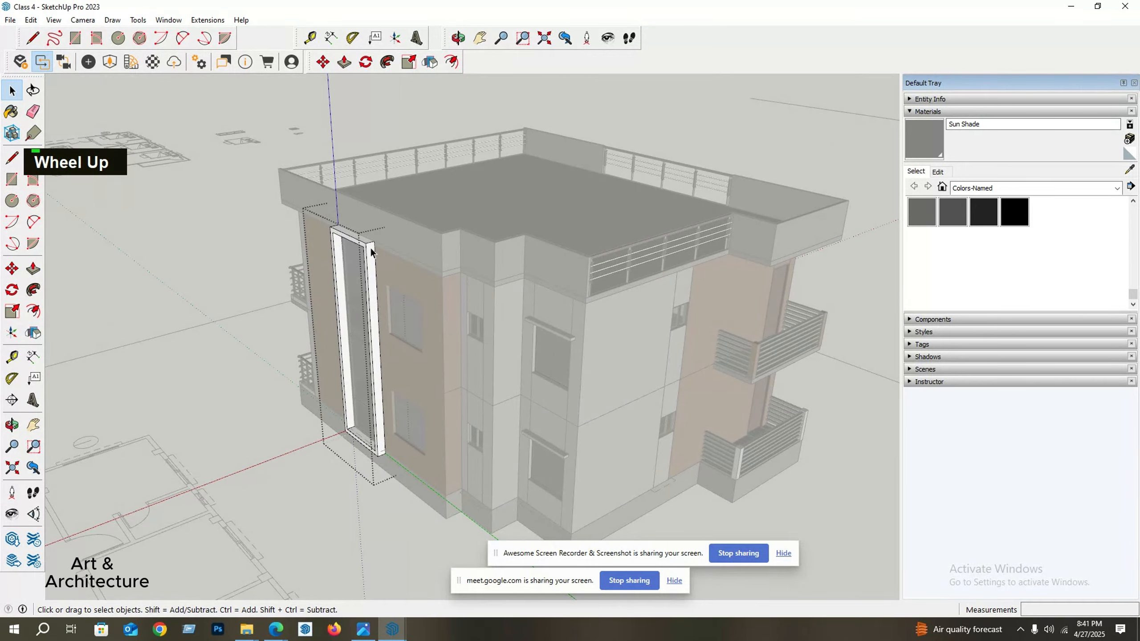
double_click(371, 247)
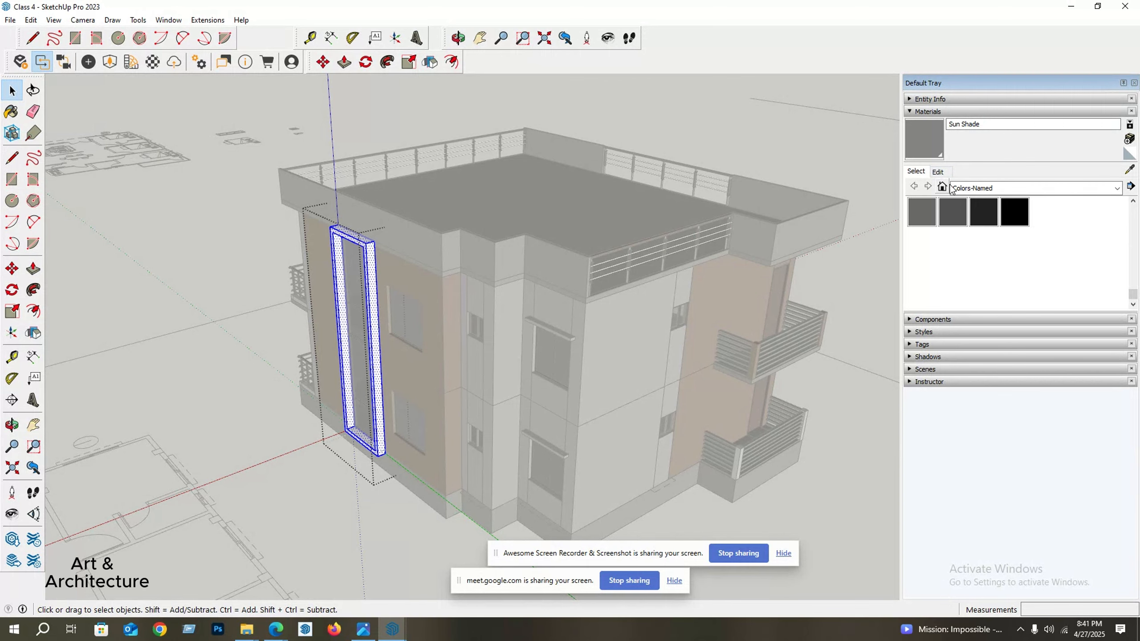
Paint the selected window frame with 0135_DarkGray from the Colors-Named materials.
left_click(980, 189)
scroll(965, 247, "down", 1)
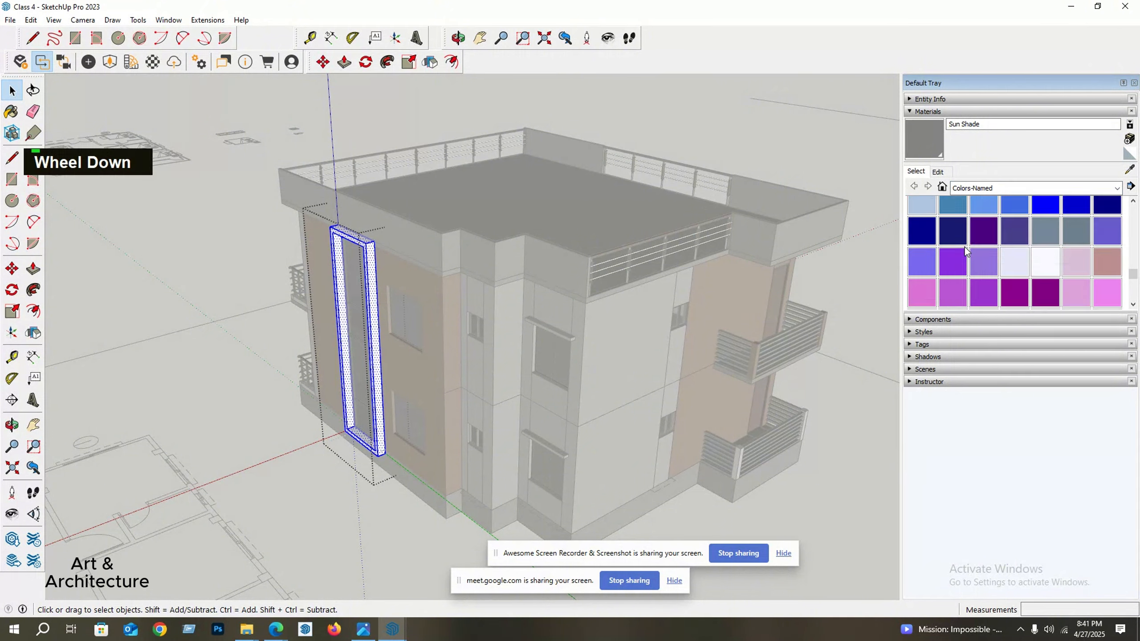
scroll(965, 247, "up", 2)
scroll(1019, 267, "down", 2)
scroll(1014, 265, "up", 2)
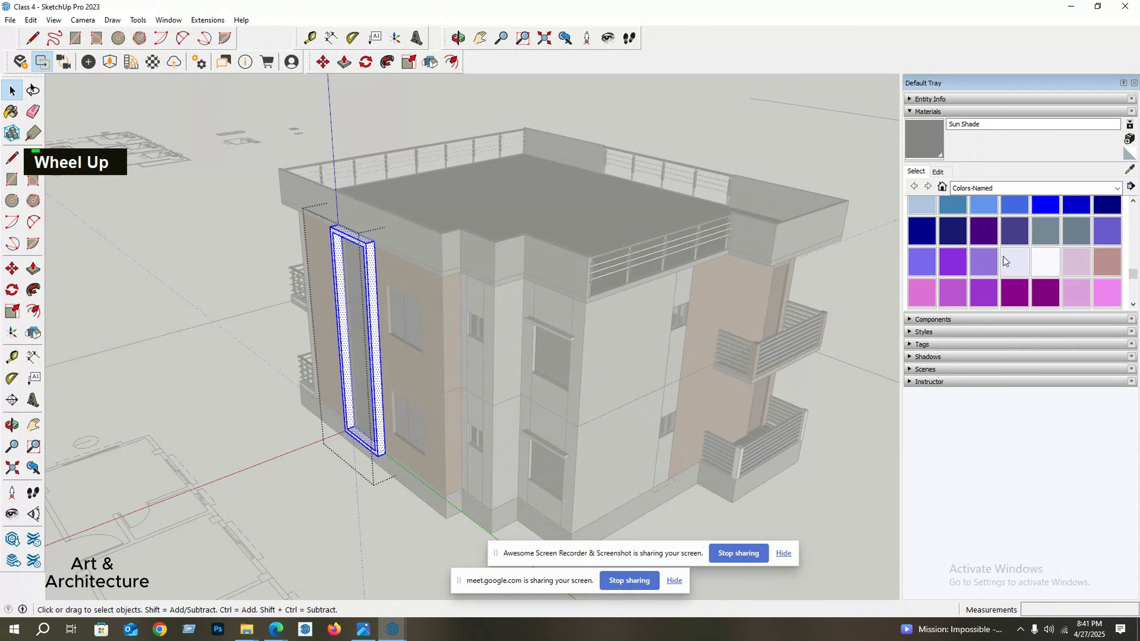
scroll(1007, 260, "down", 2)
left_click(947, 282)
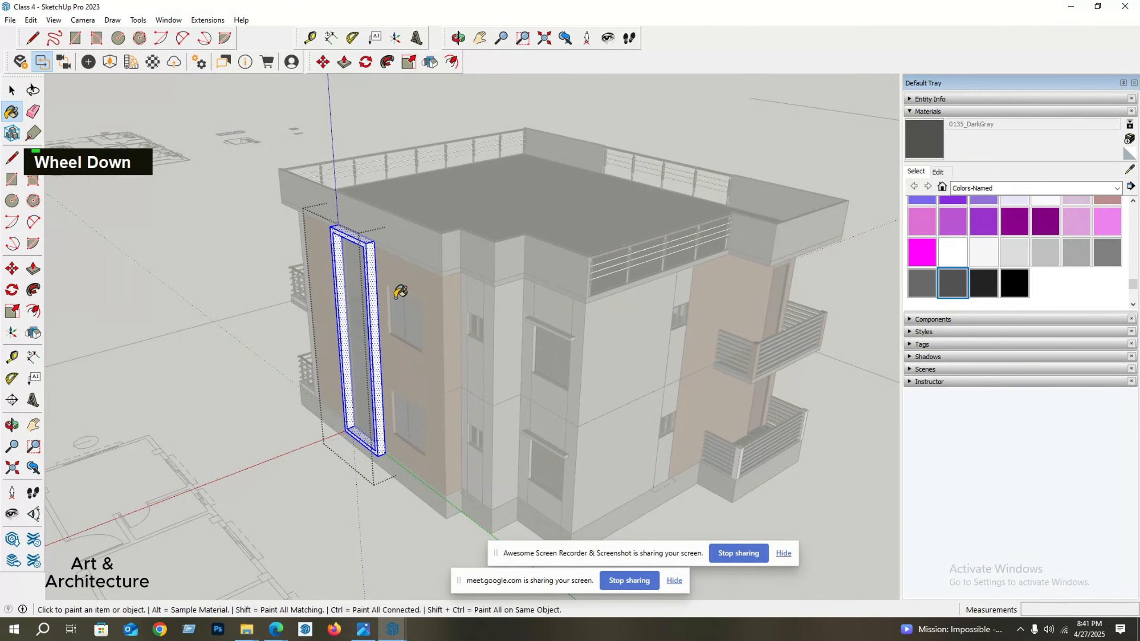
scroll(379, 278, "up", 1)
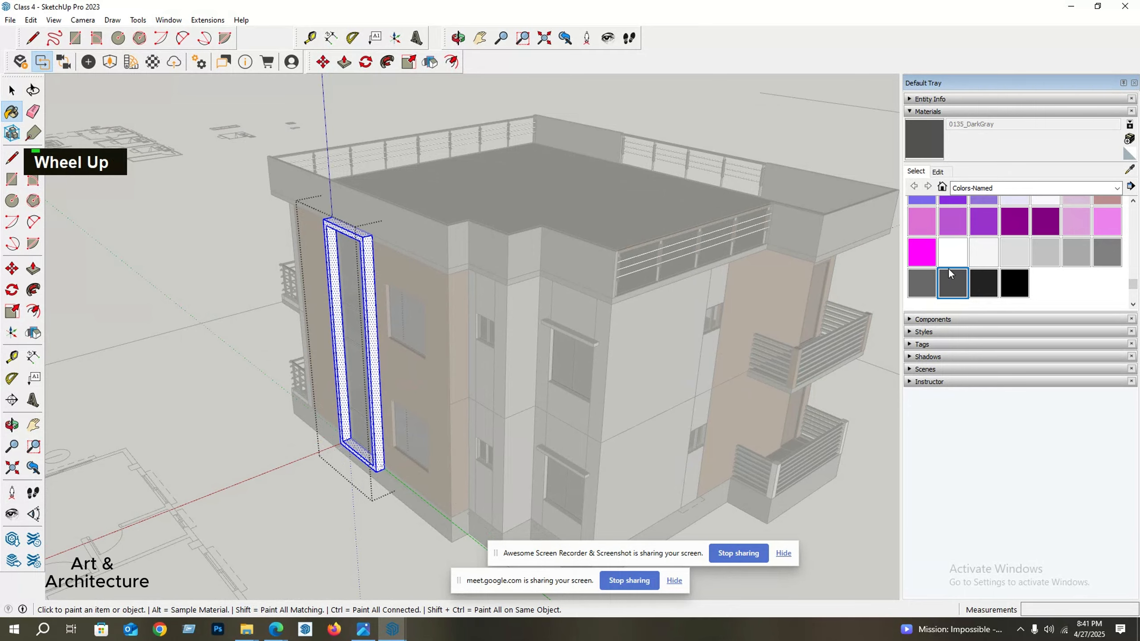
left_click(365, 252)
middle_click_drag(406, 268, 467, 257)
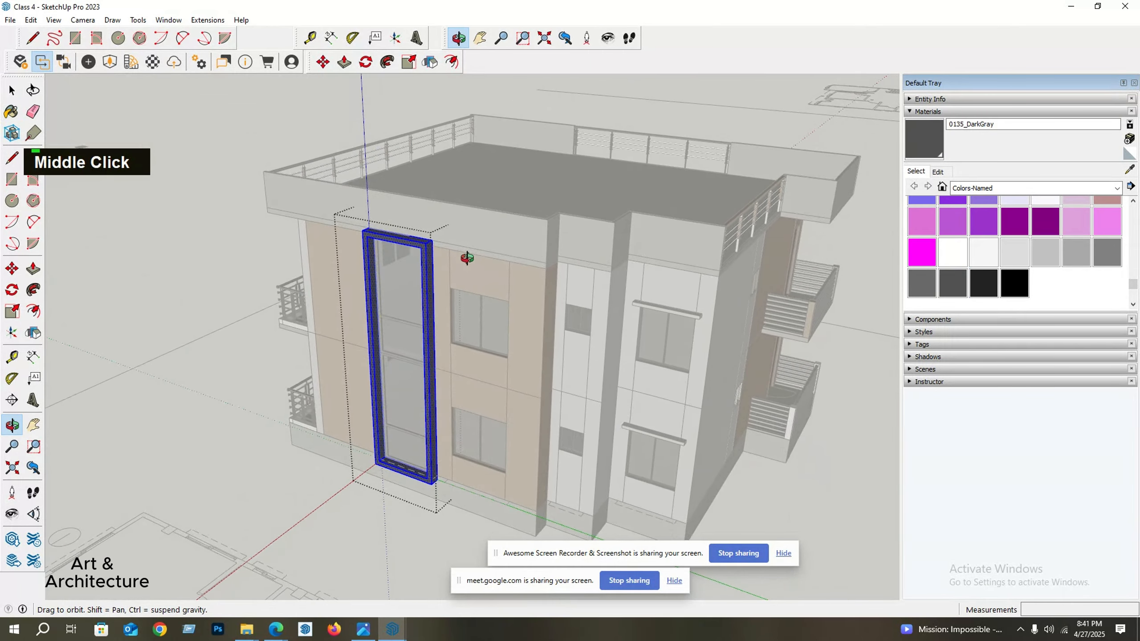
Paint the selected window frame with 0129_WhiteSmoke.
left_click(981, 258)
left_click(423, 260)
scroll(373, 282, "down", 2)
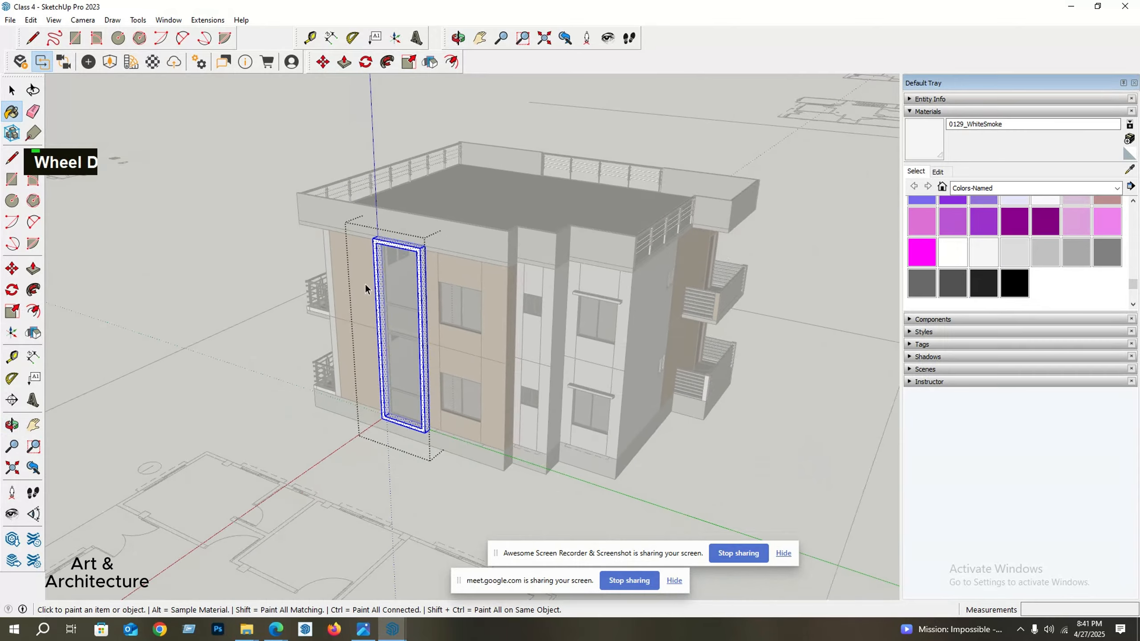
Rename the 0129_WhiteSmoke material used on the tall window's projecting frame to "Facade 1".
key("space")
left_click(237, 317)
middle_click_drag(237, 317, 433, 298)
scroll(501, 273, "up", 1)
left_click(494, 263)
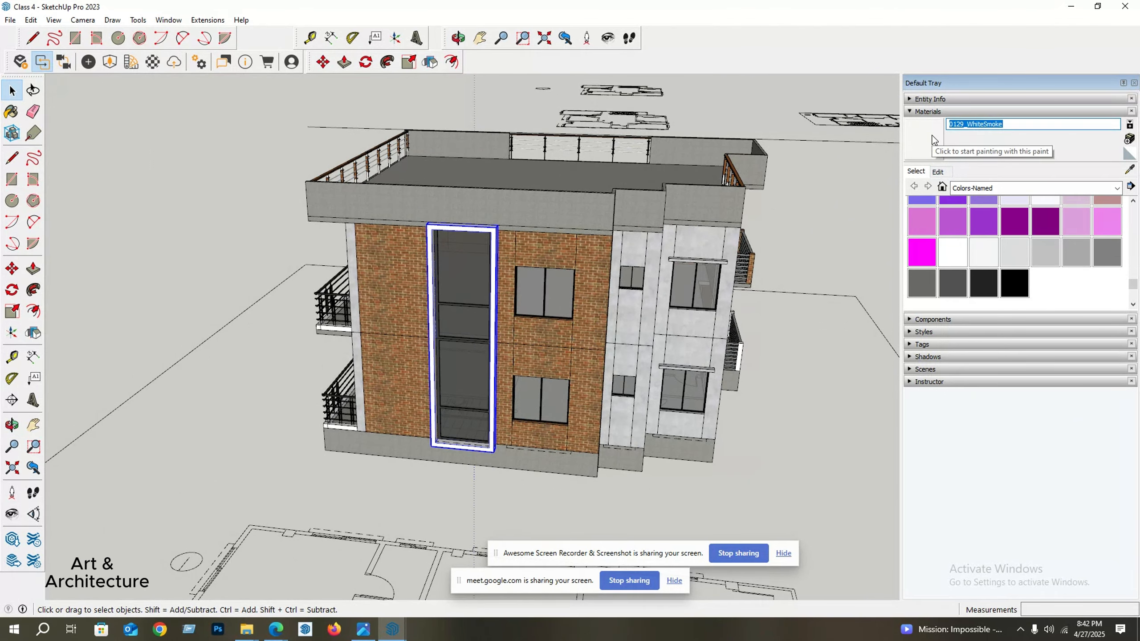
key("shift")
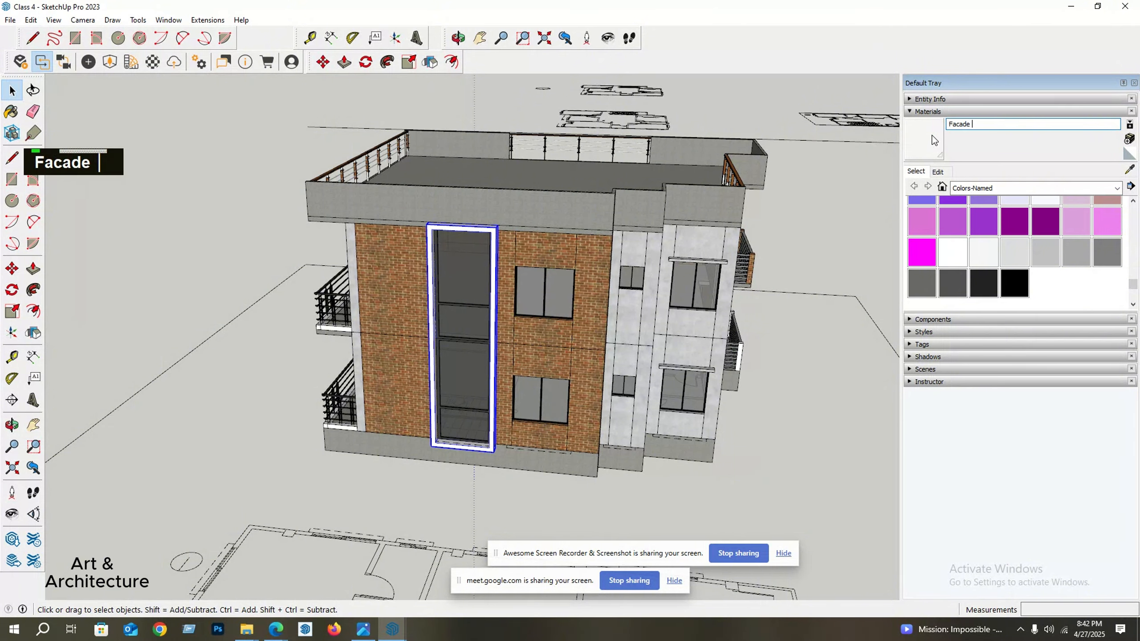
left_click(154, 172)
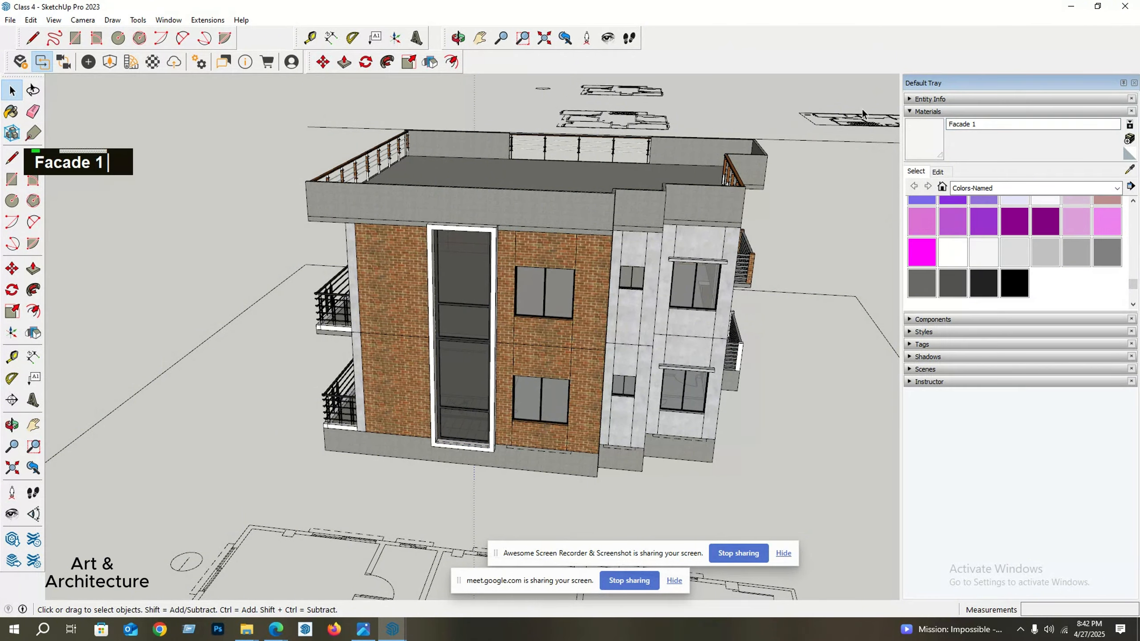
Save the building model under its existing file name.
scroll(188, 269, "down", 3)
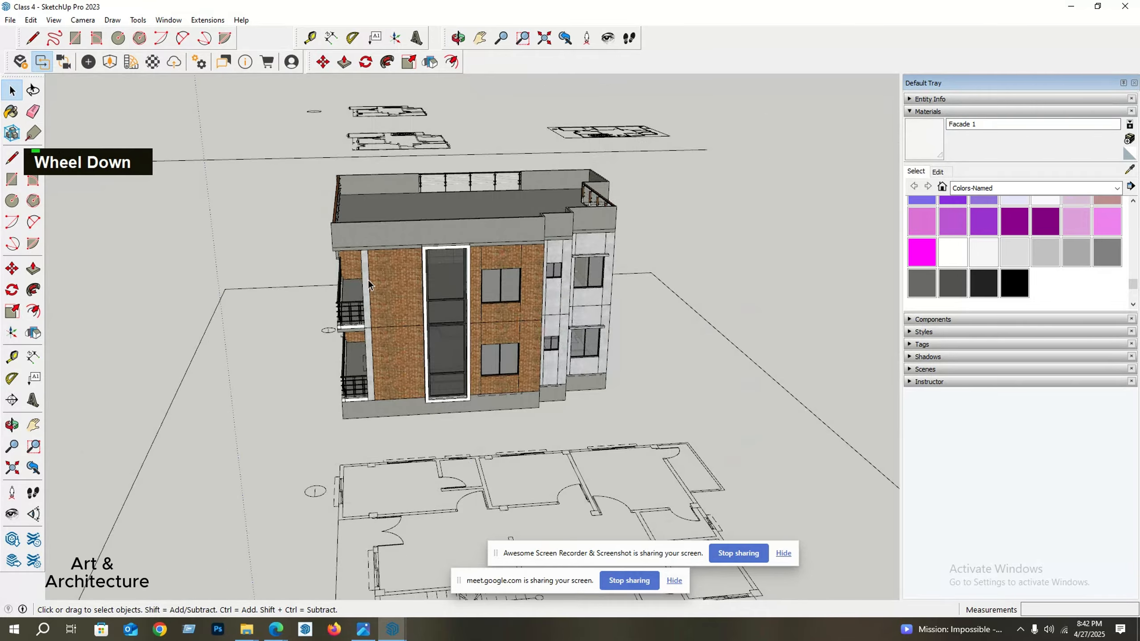
middle_click_drag(719, 292, 674, 314)
left_click(10, 20)
middle_click(402, 215)
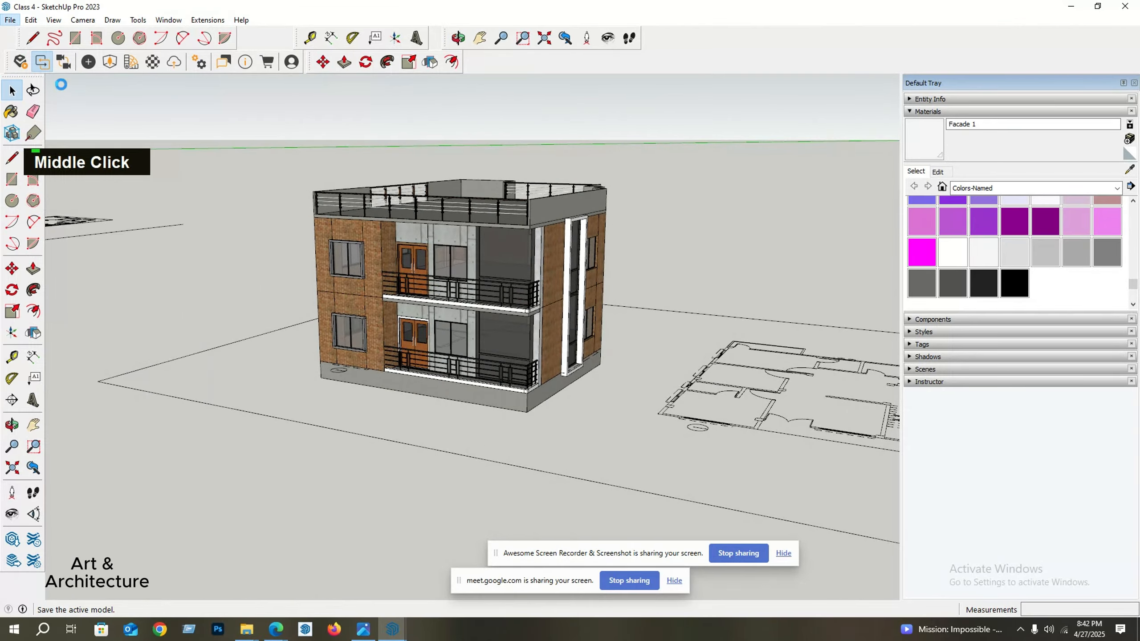
Examine the finished building's exterior from the balcony front, the tall window side and the rear corner.
scroll(417, 214, "up", 3)
scroll(467, 287, "down", 2)
middle_click_drag(467, 288, 417, 243)
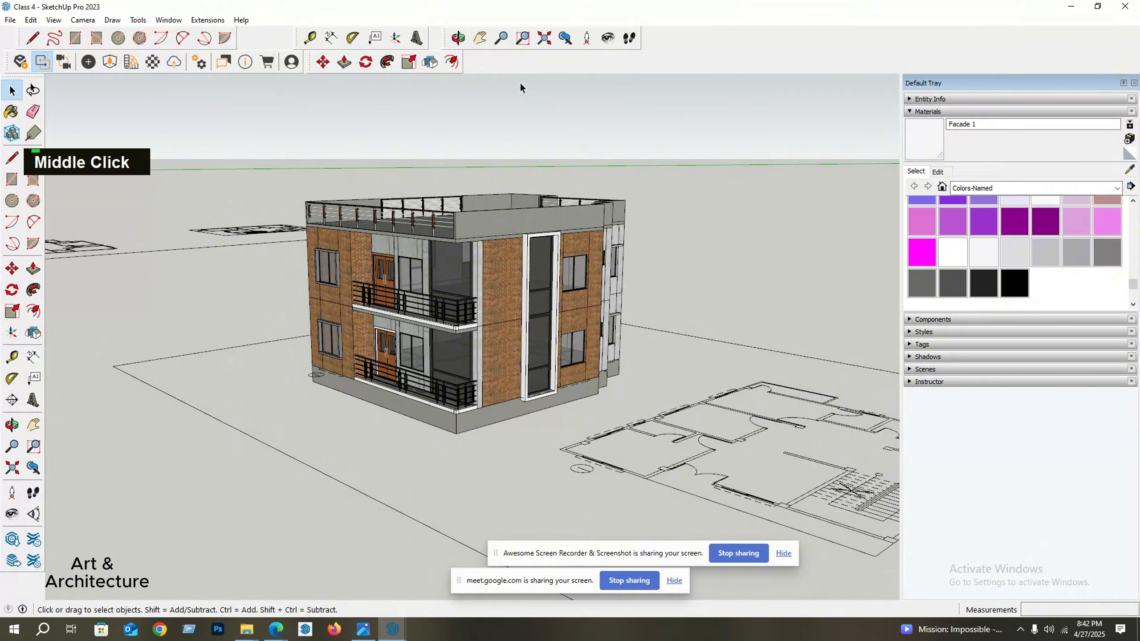
middle_click_drag(578, 156, 279, 213)
scroll(461, 310, "up", 1)
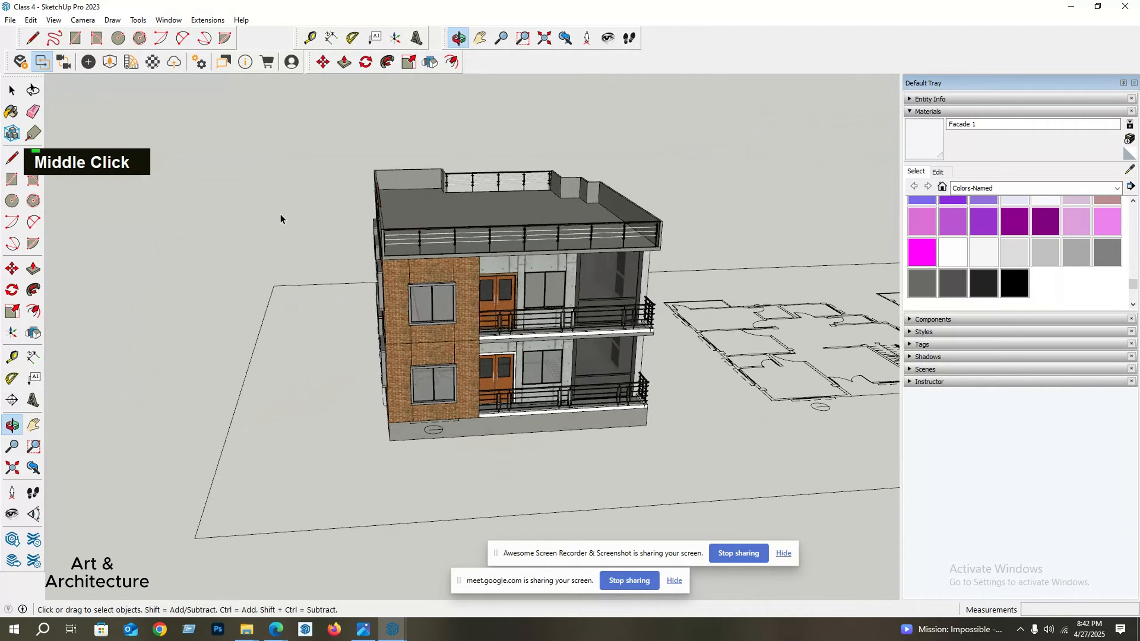
middle_click_drag(373, 301, 354, 245)
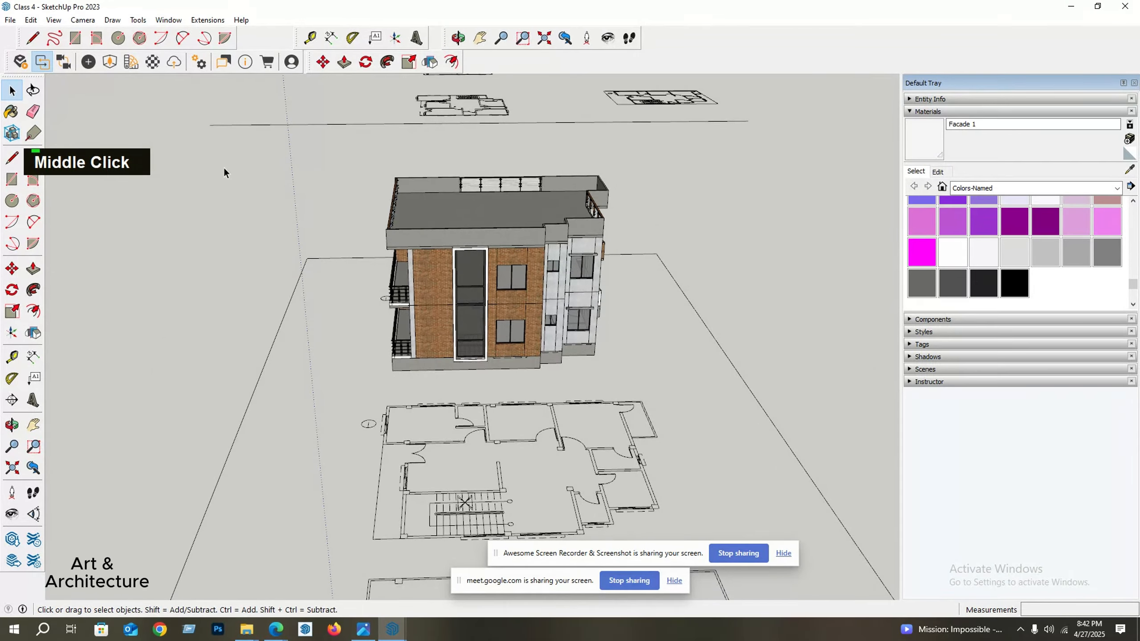
middle_click_drag(223, 167, 414, 254)
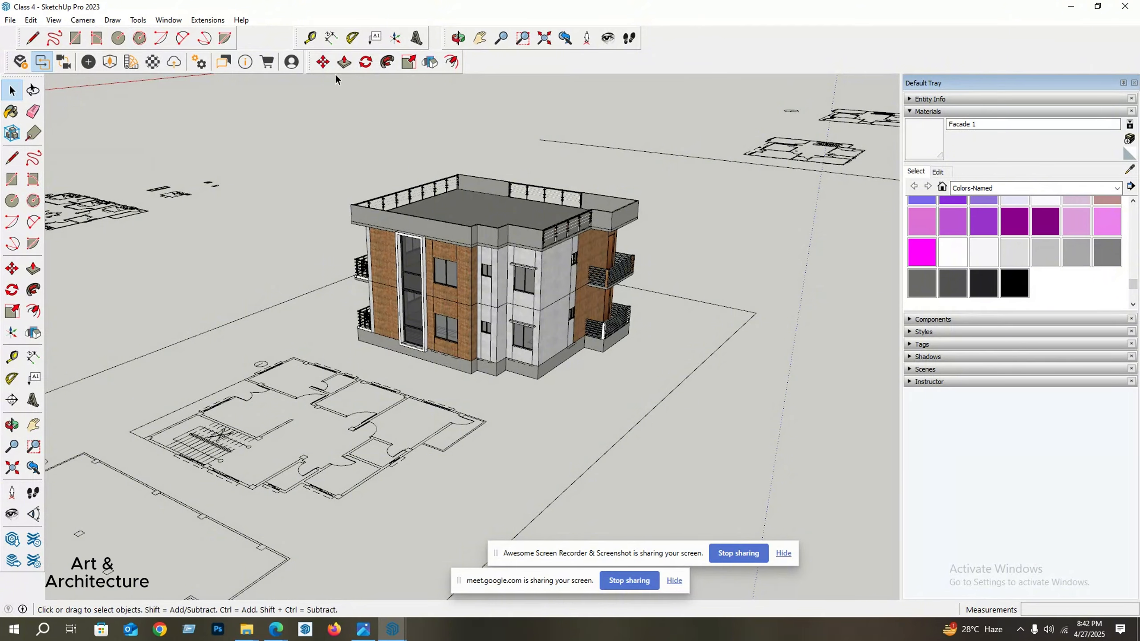
Add a scene showing the corner between the tall framed window side and the light concrete wall near eye level.
middle_click_drag(613, 272, 507, 230)
scroll(577, 229, "up", 3)
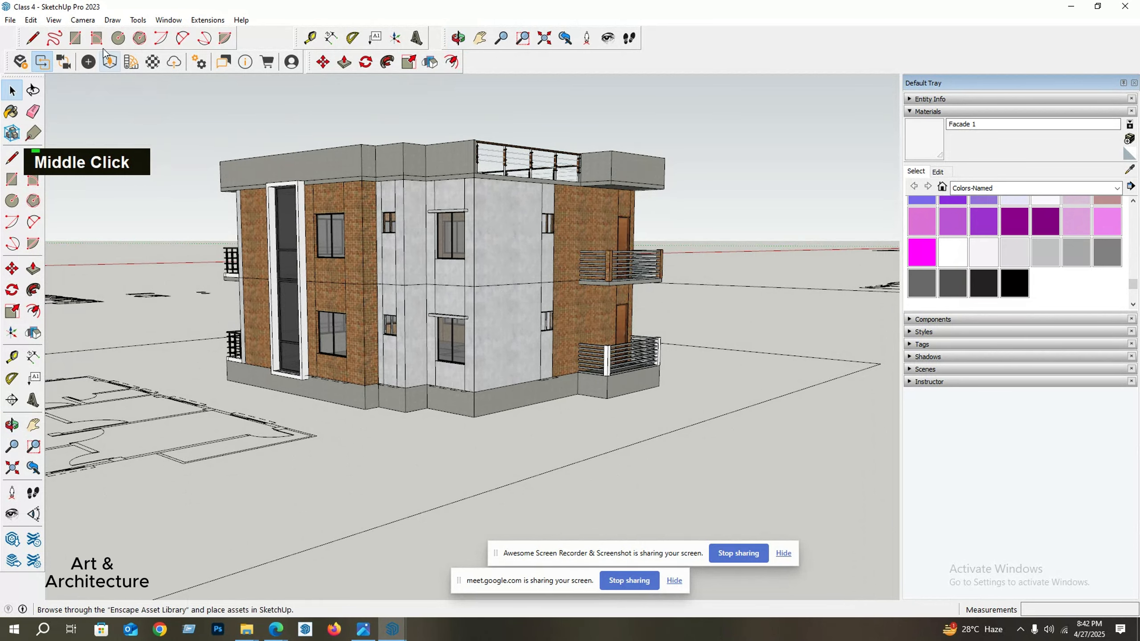
left_click(52, 20)
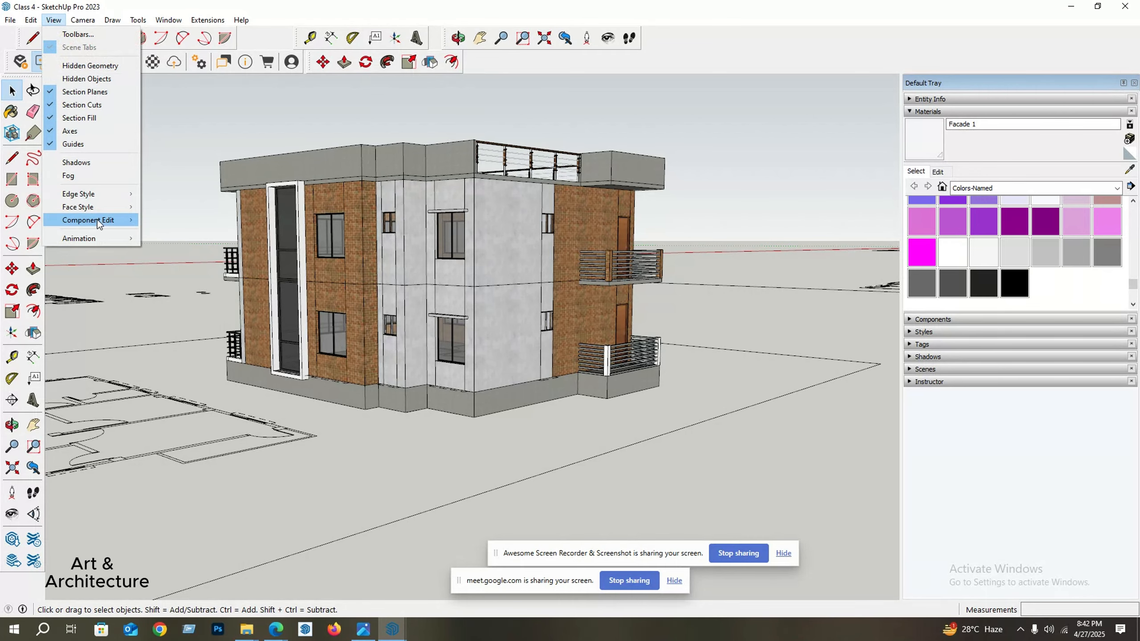
mouse_move(105, 235)
left_click(214, 238)
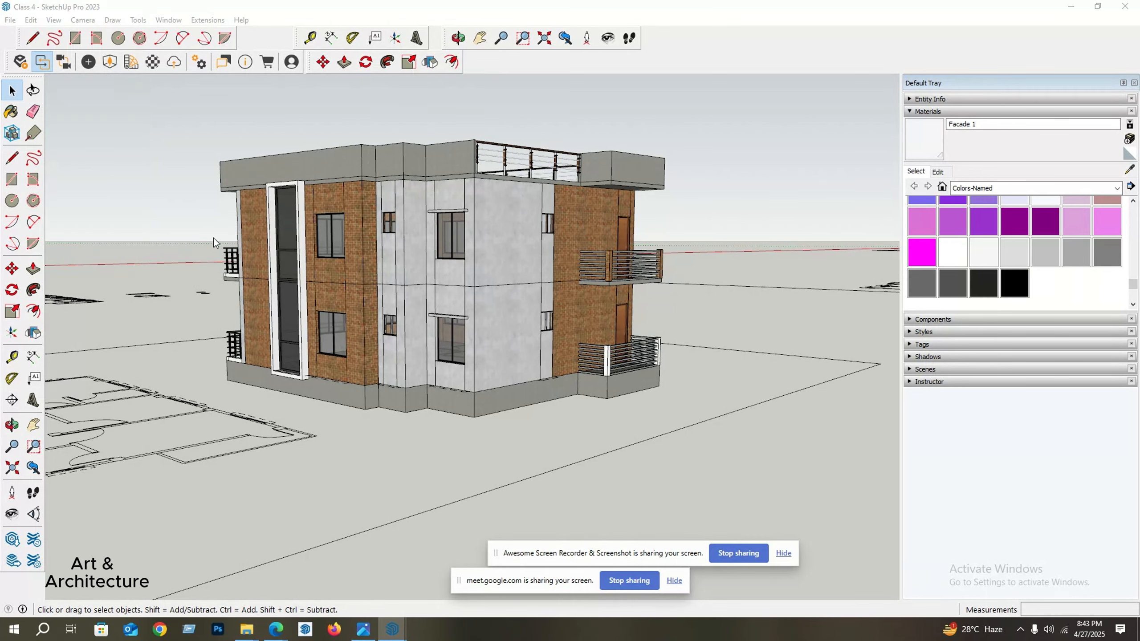
left_click(590, 371)
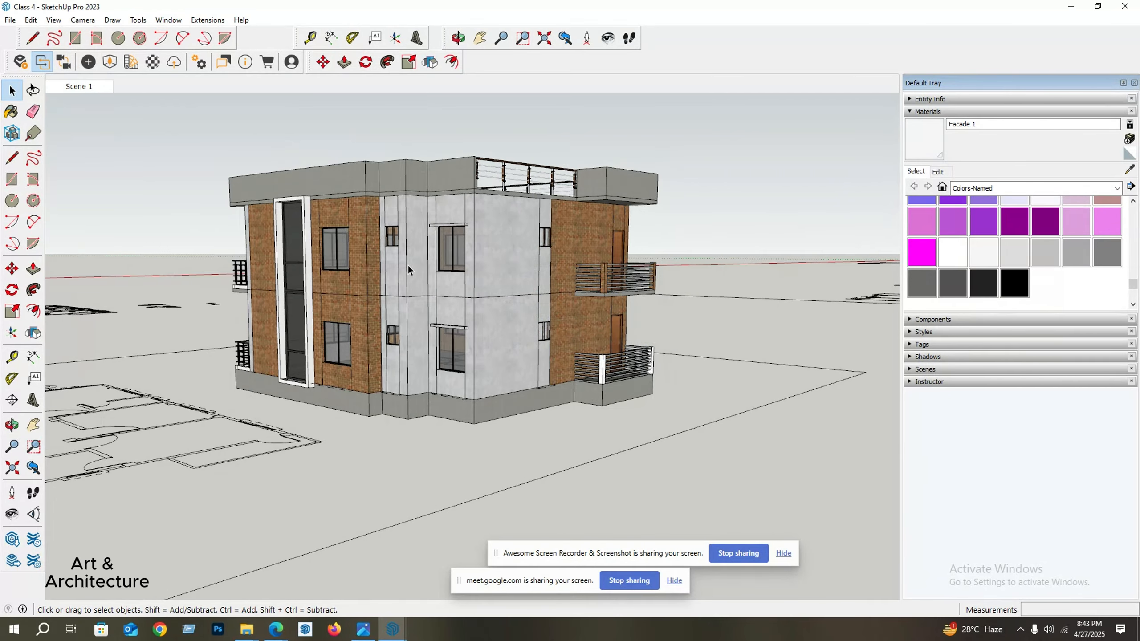
Add a second scene showing the brick corner with the front balconies and roof railings from near eye level.
middle_click_drag(490, 290, 148, 276)
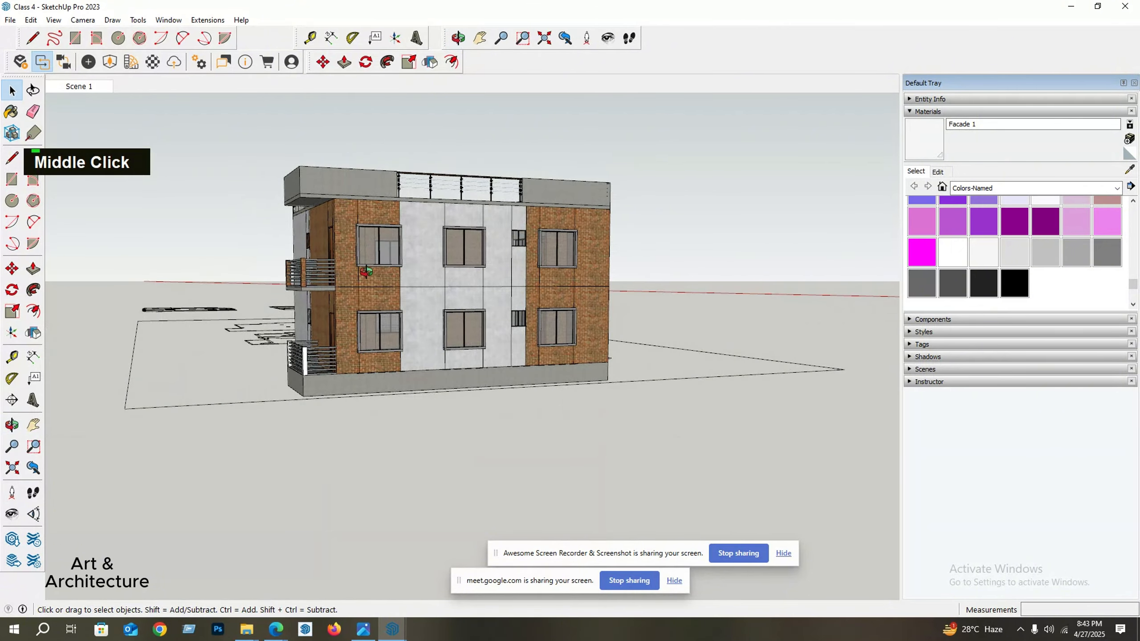
middle_click_drag(438, 266, 406, 289)
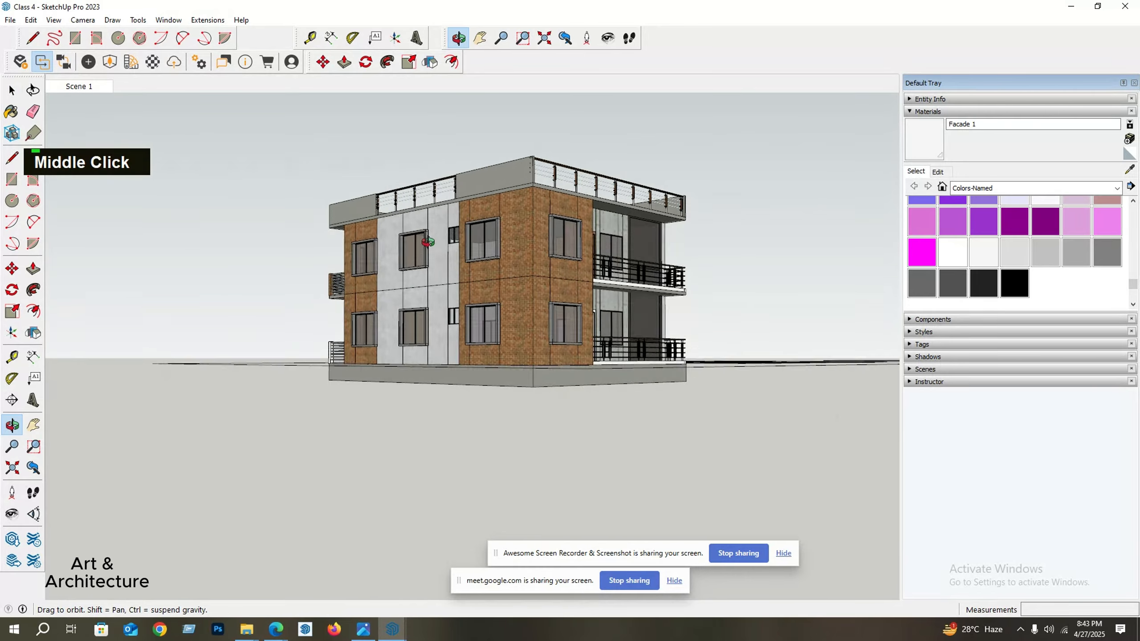
scroll(590, 227, "up", 3)
middle_click_drag(590, 227, 539, 229)
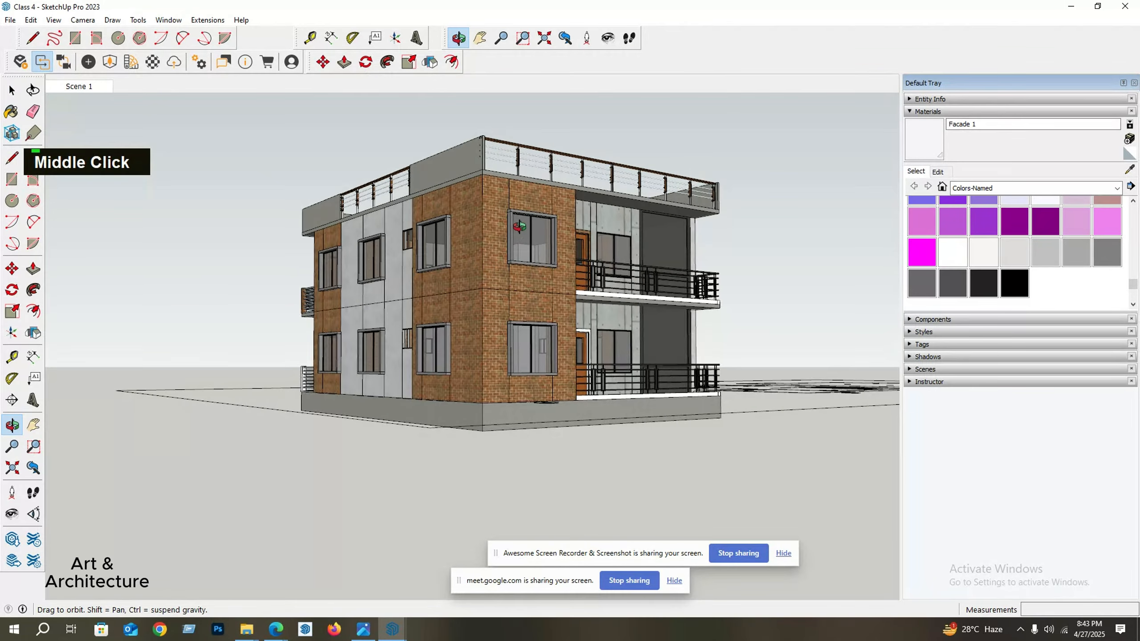
middle_click_drag(564, 303, 560, 318)
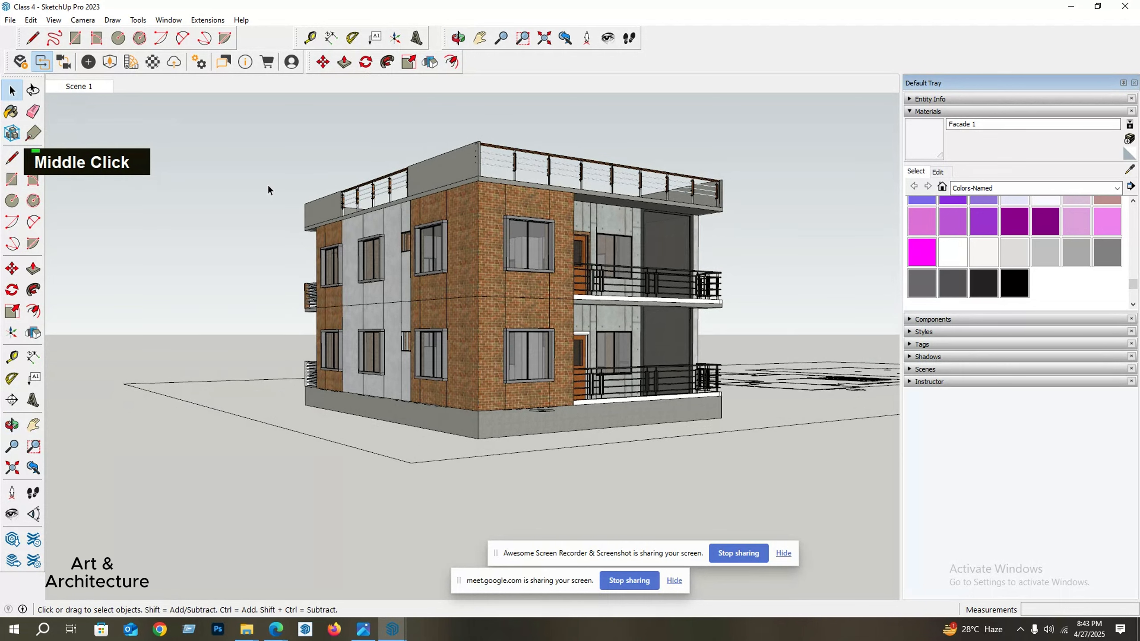
left_click(54, 20)
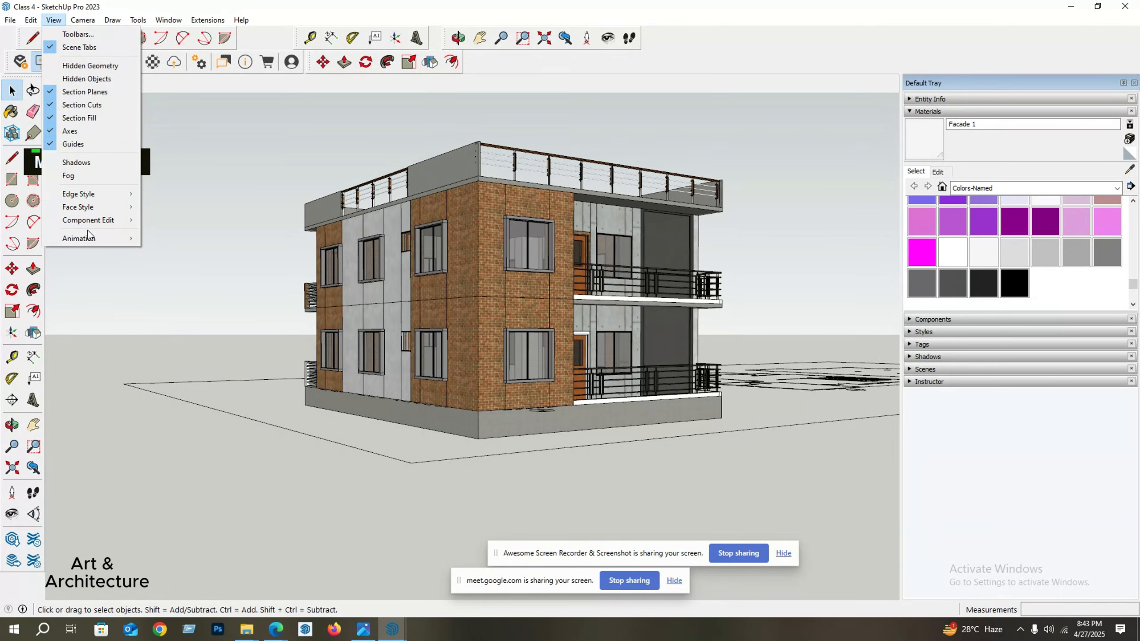
mouse_move(130, 238)
left_click(211, 242)
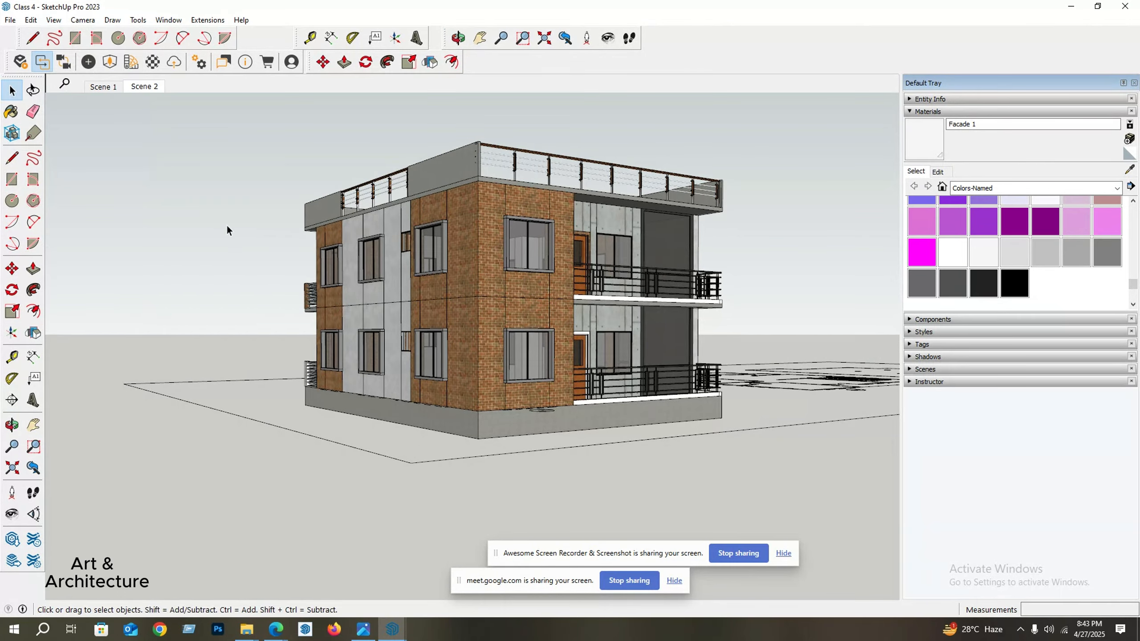
Switch to Scene 1 and back to Scene 2 to check that the saved views are recalled.
middle_click_drag(498, 210, 189, 130)
middle_click_drag(133, 85, 157, 110)
right_click(129, 84)
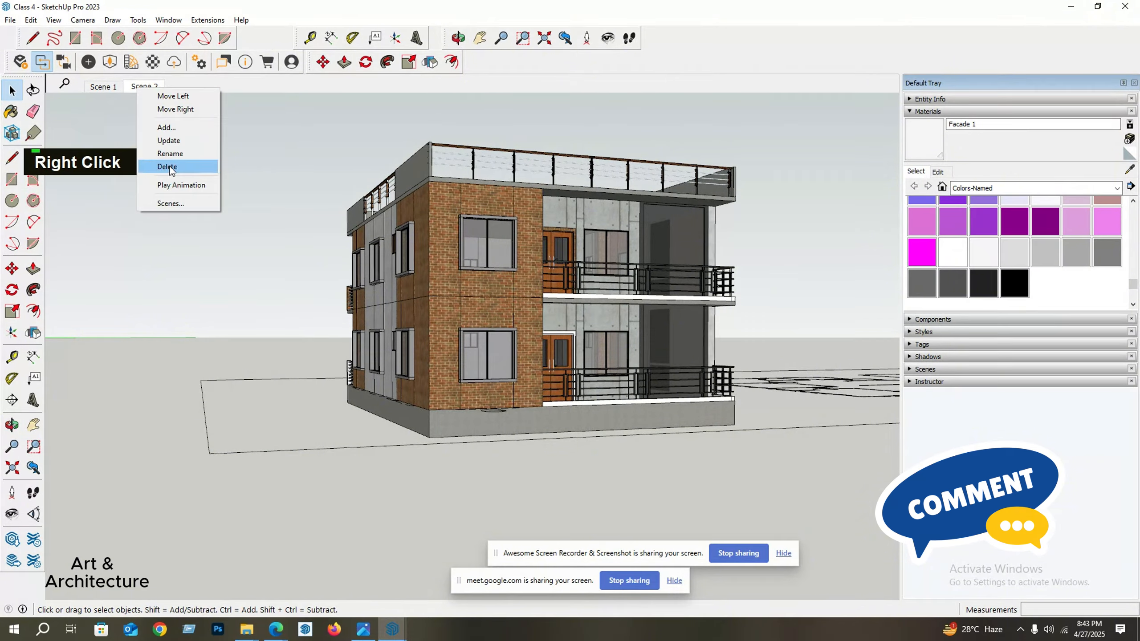
left_click(223, 184)
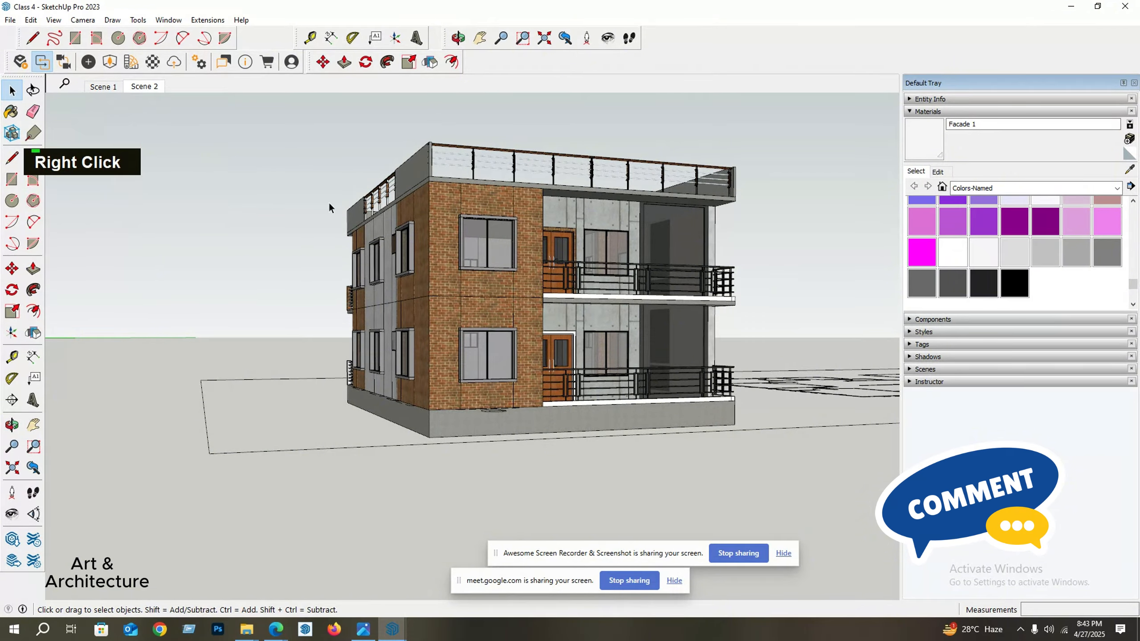
left_click(111, 88)
left_click(144, 87)
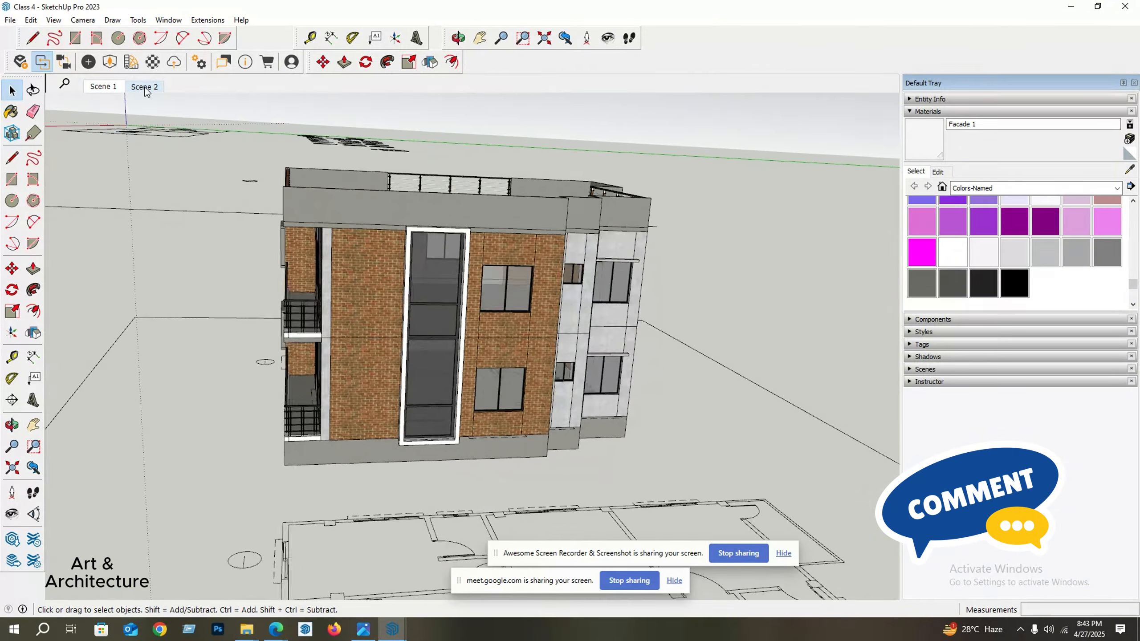
left_click(147, 88)
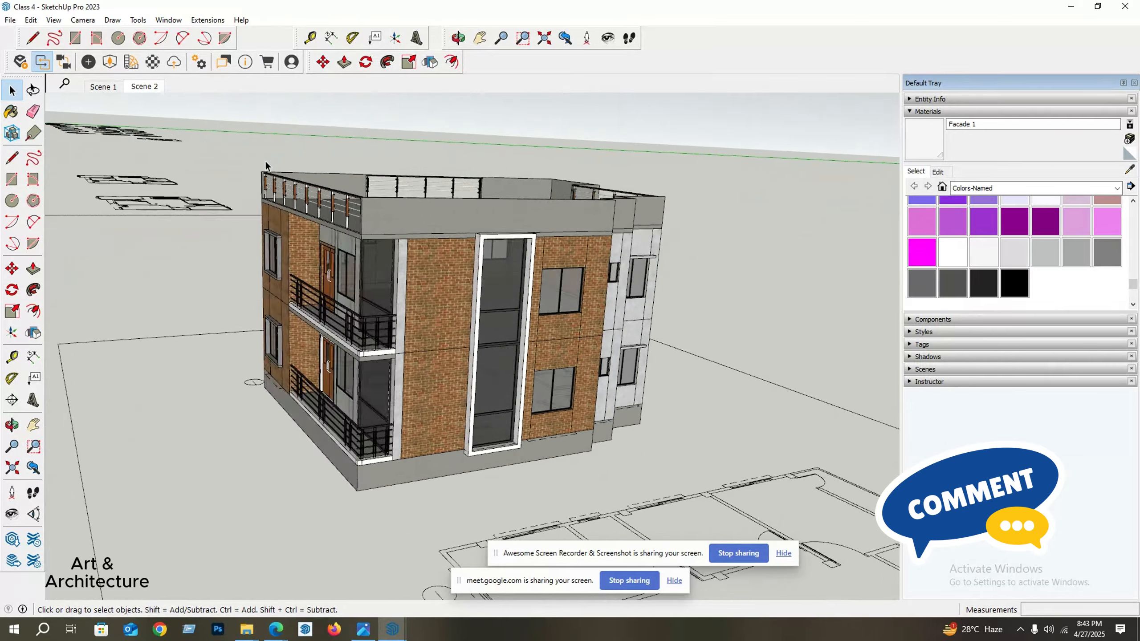
Recall the Scene 1 view from a different viewpoint and check the building's concrete corner.
middle_click_drag(490, 352, 334, 367)
scroll(500, 335, "down", 1)
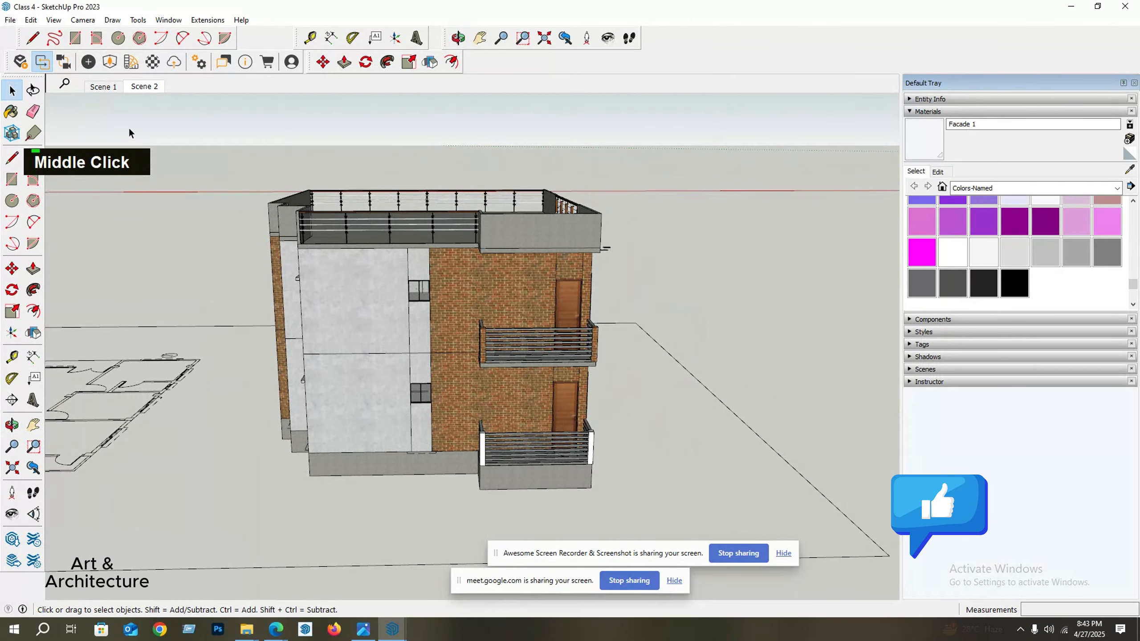
left_click(96, 91)
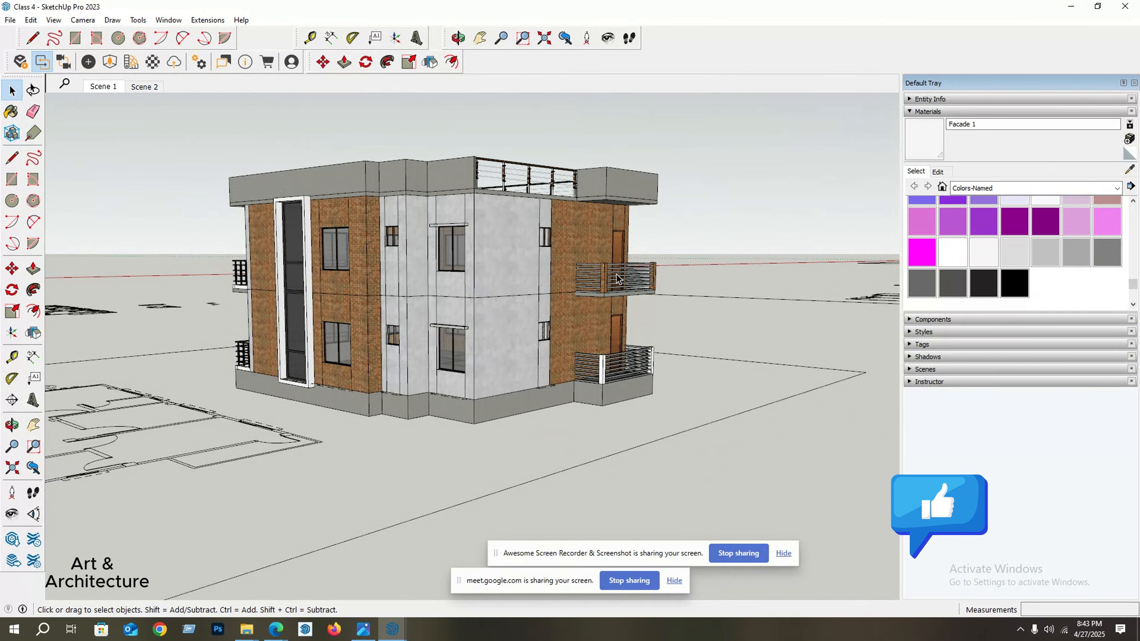
middle_click_drag(367, 349, 386, 359)
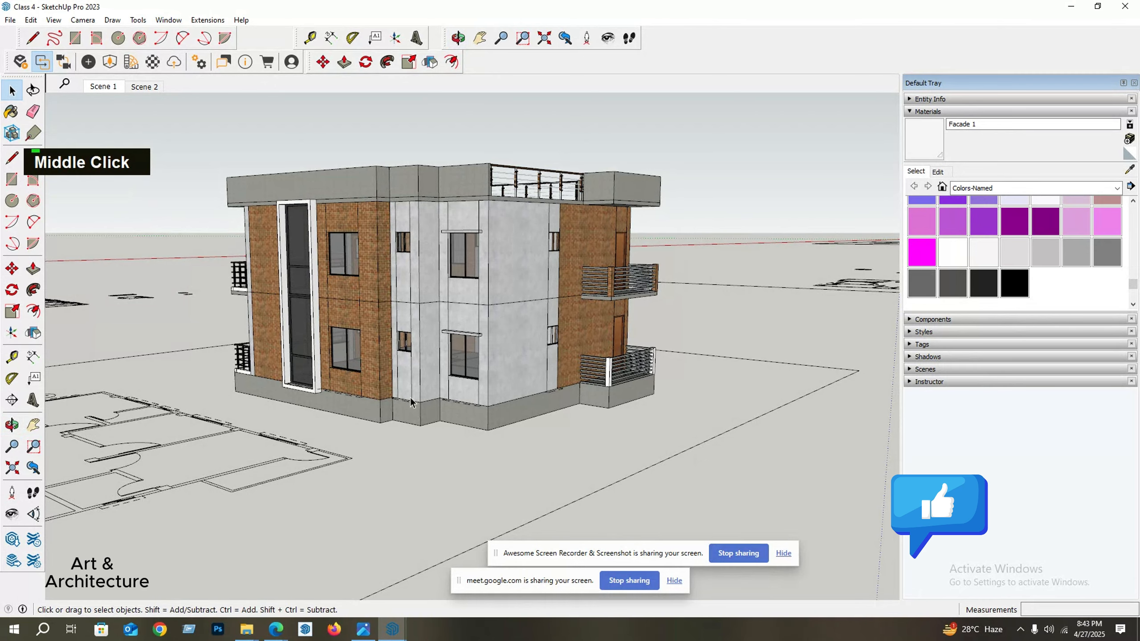
Begin saving the model as a separate SketchUp file in the Class record folder.
left_click(10, 20)
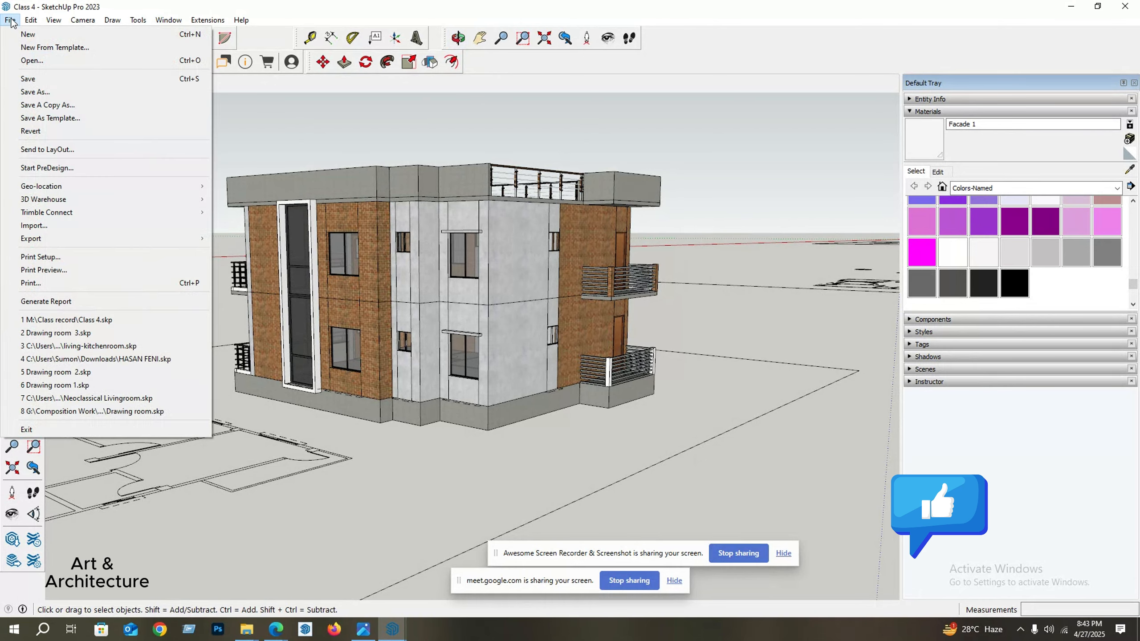
left_click(45, 92)
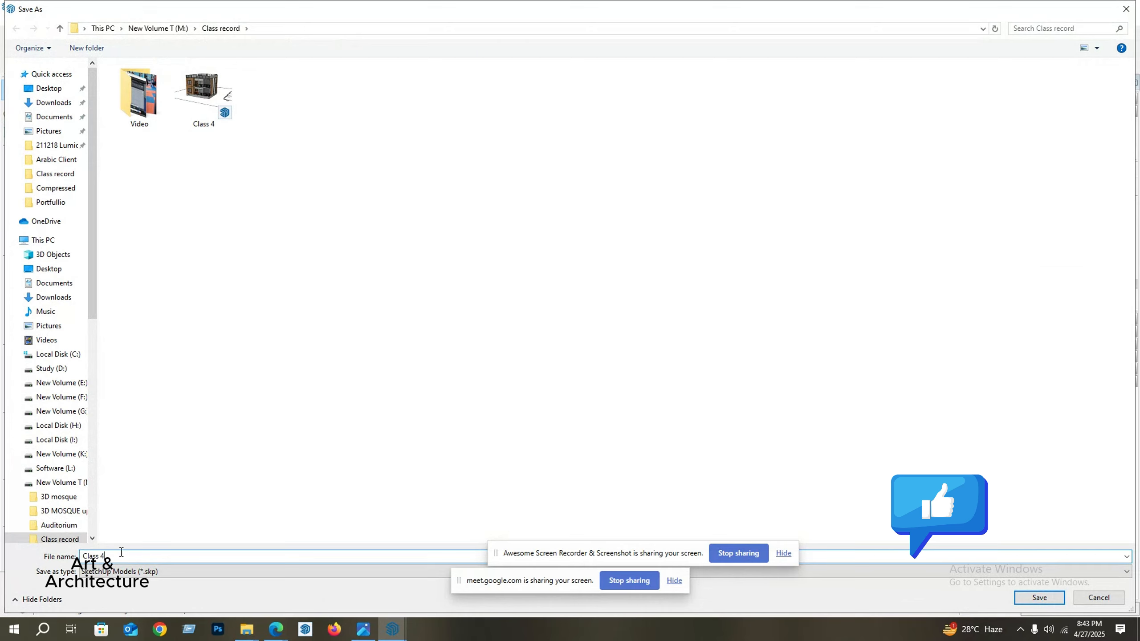